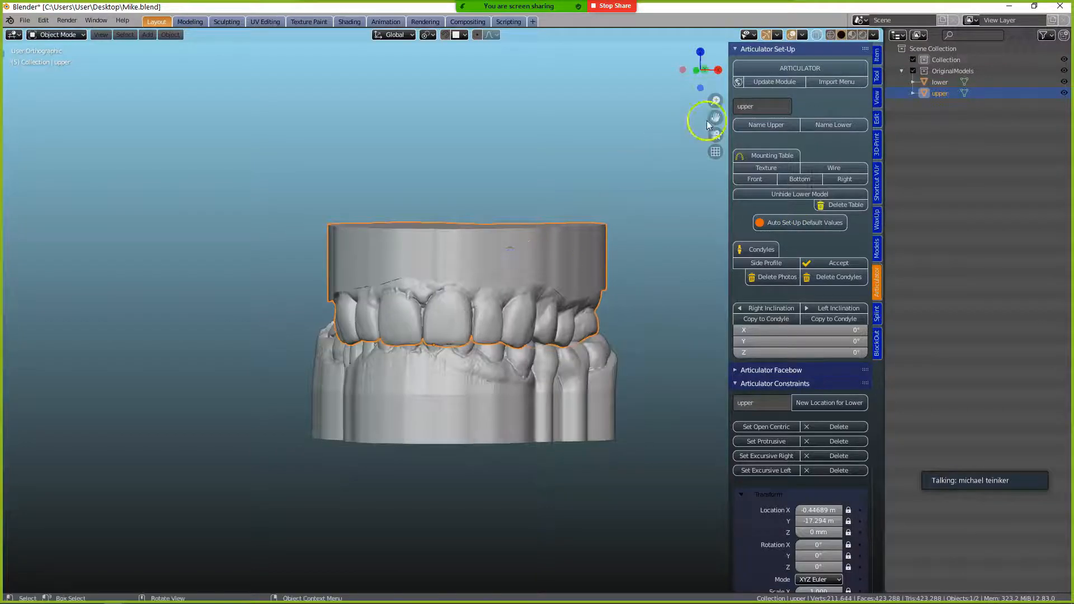
- Name the selected arch as the upper model, and select and name the other arch as the lower model
left_click(780, 127)
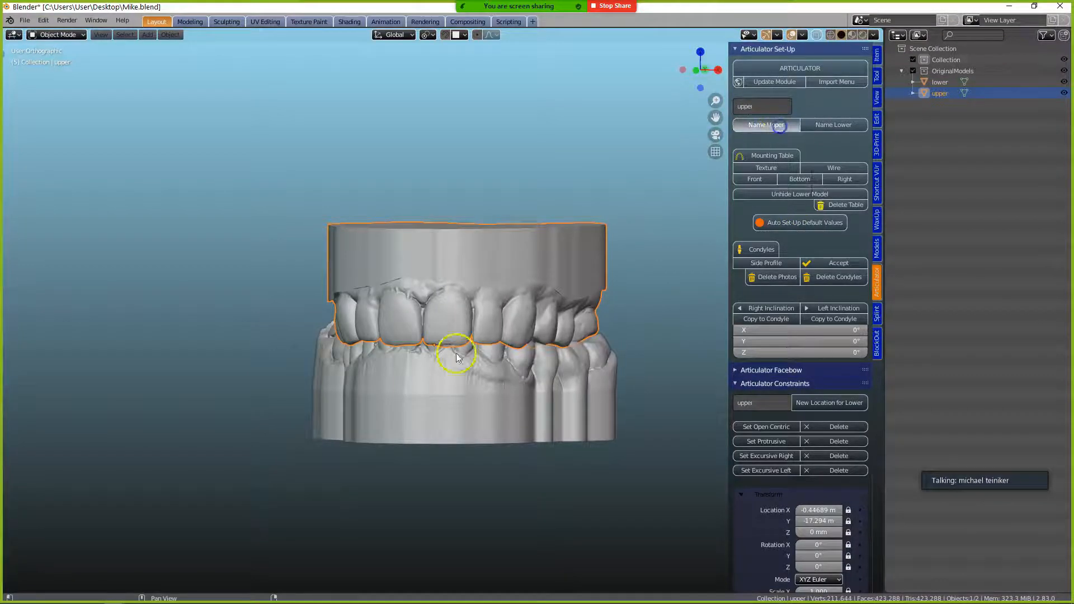
left_click(434, 393)
left_click(827, 127)
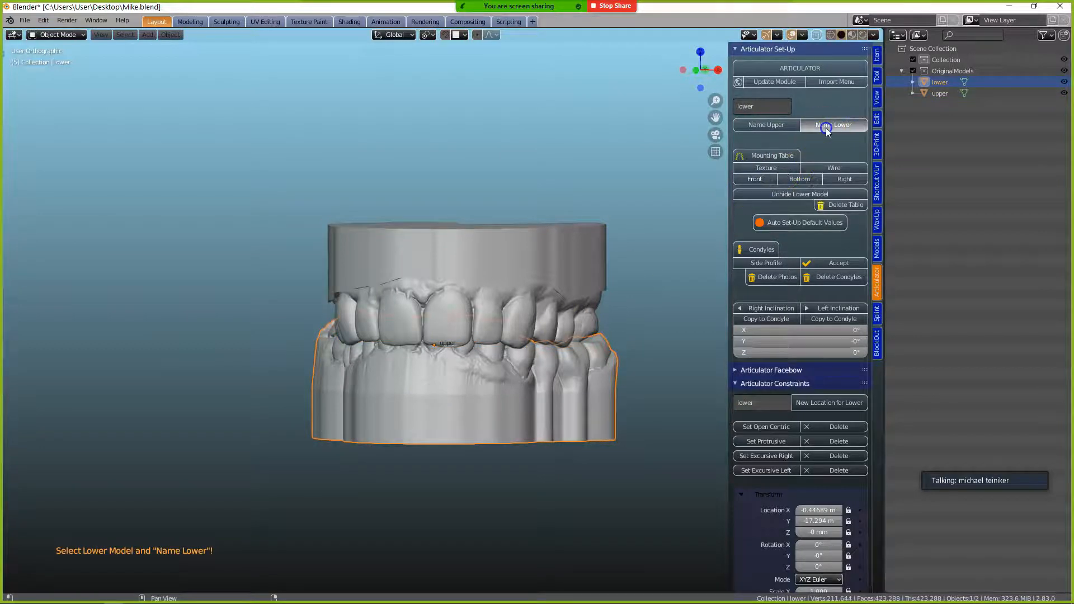
left_click(833, 124)
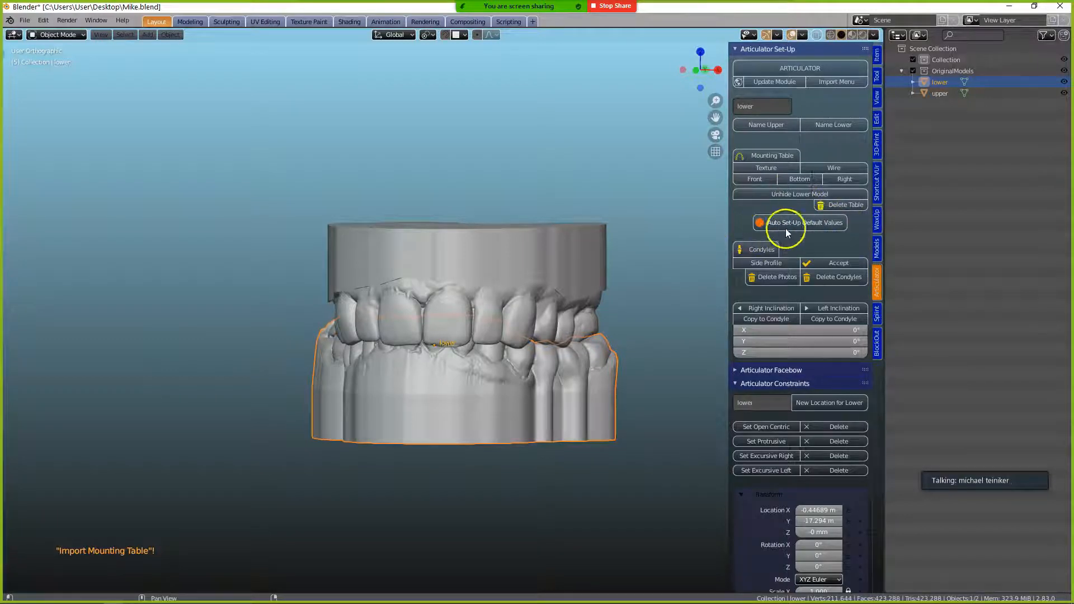
- Set up the articulator automatically with the default values
middle_click_drag(513, 267, 520, 273)
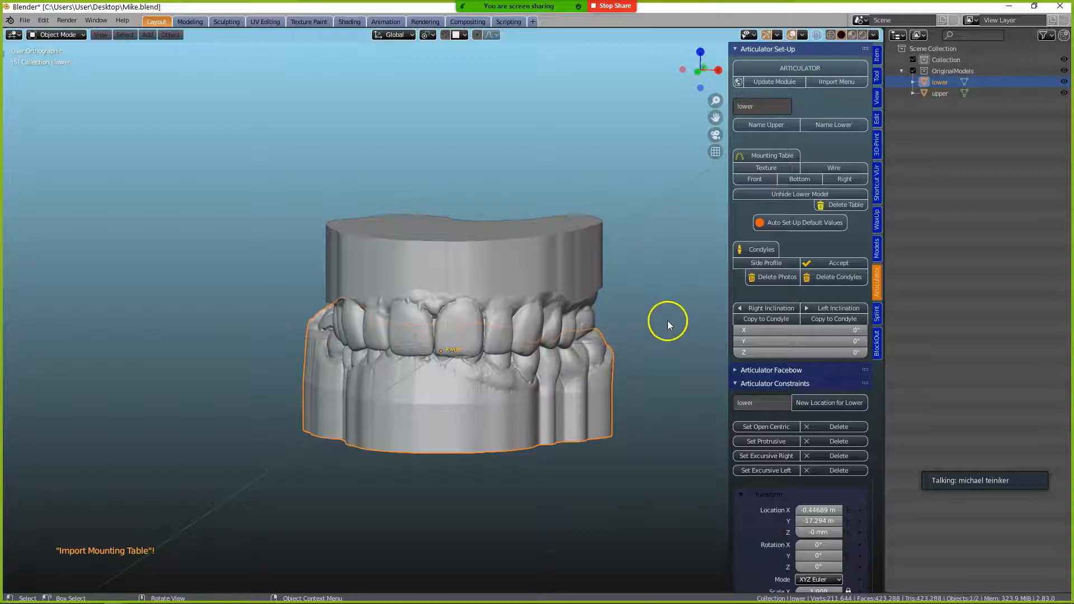
left_click(780, 223)
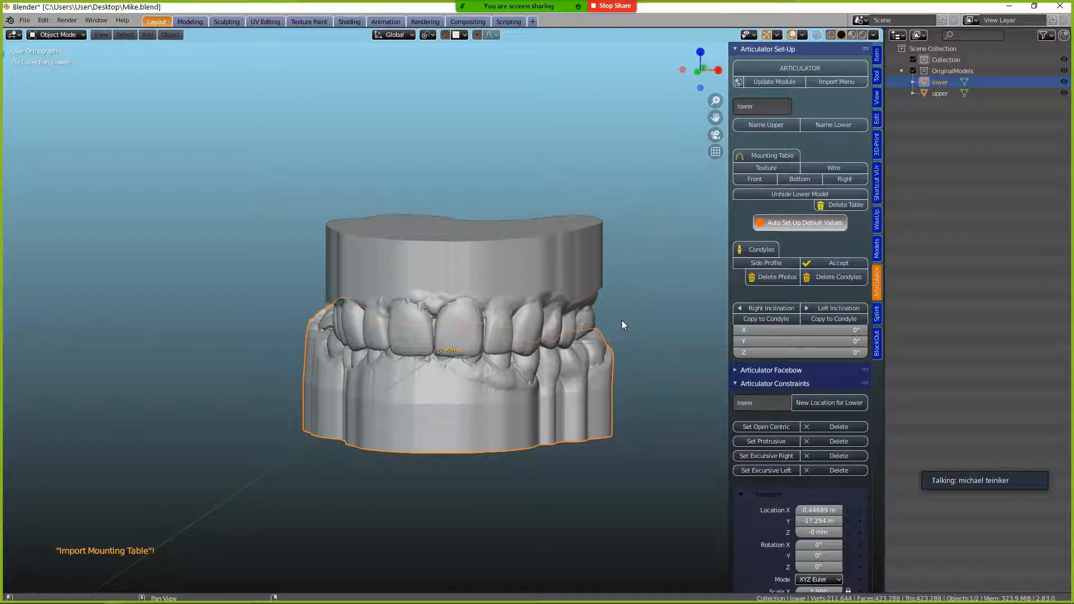
mouse_move(628, 317)
middle_mouse_down()
mouse_move(597, 331)
mouse_move(609, 324)
middle_mouse_up()
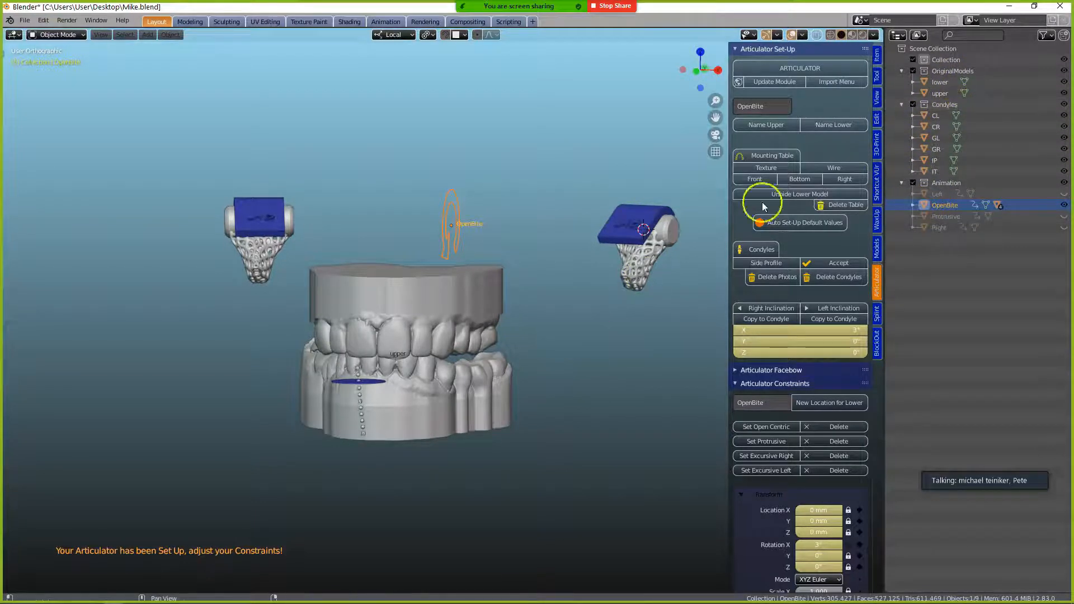
- Examine the mounted models, condyles and incisal table from several angles, along with the articulator's constraint and cutting tools
mouse_move(520, 412)
middle_mouse_down()
mouse_move(526, 382)
mouse_move(526, 399)
middle_mouse_up()
scroll(784, 377, "down", 6)
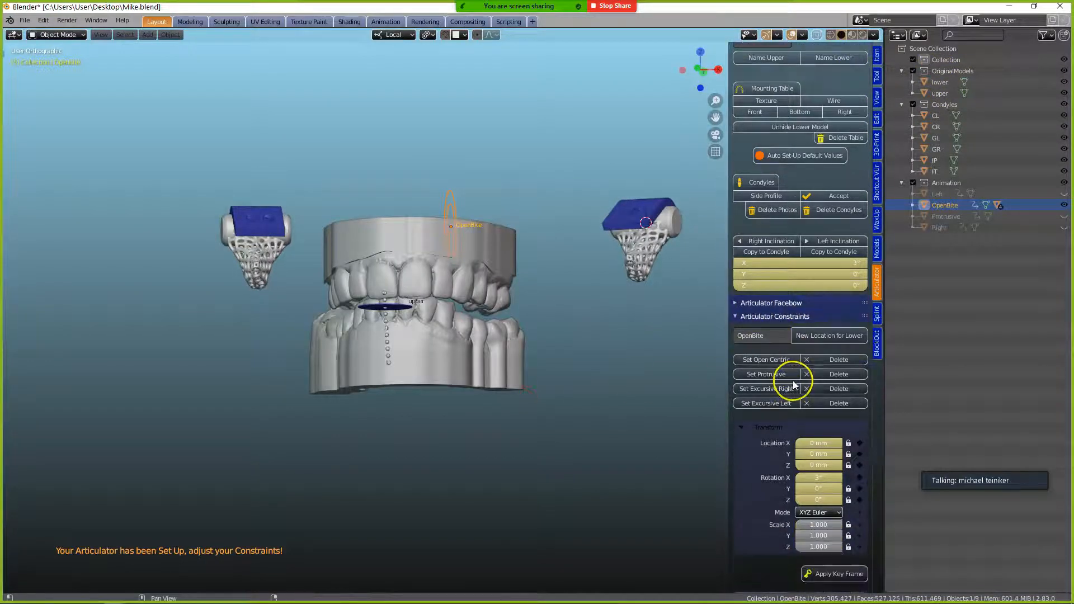
scroll(793, 382, "down", 7)
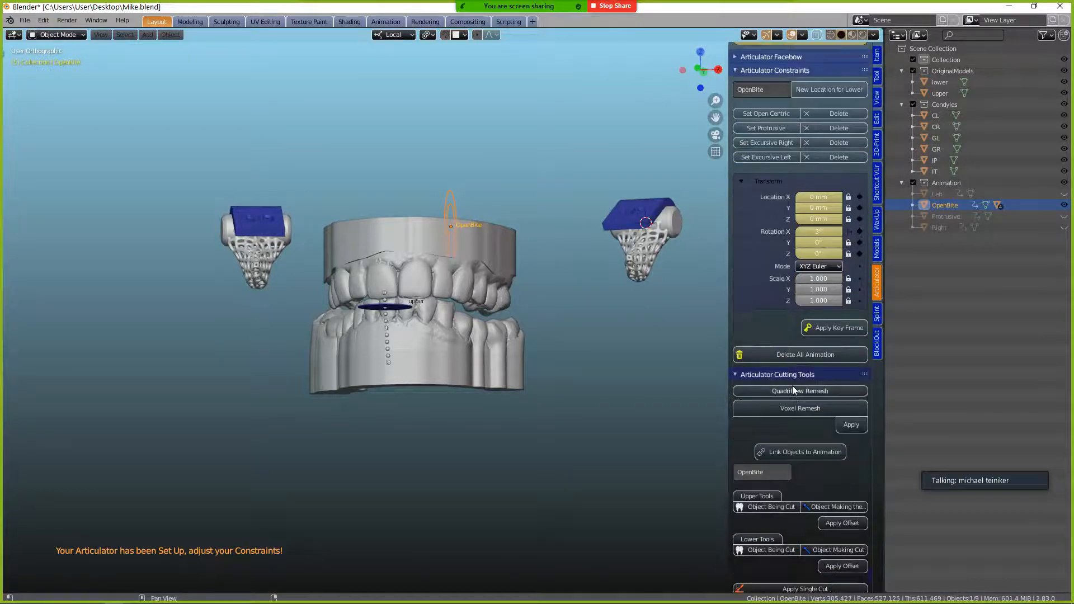
scroll(793, 390, "up", 4)
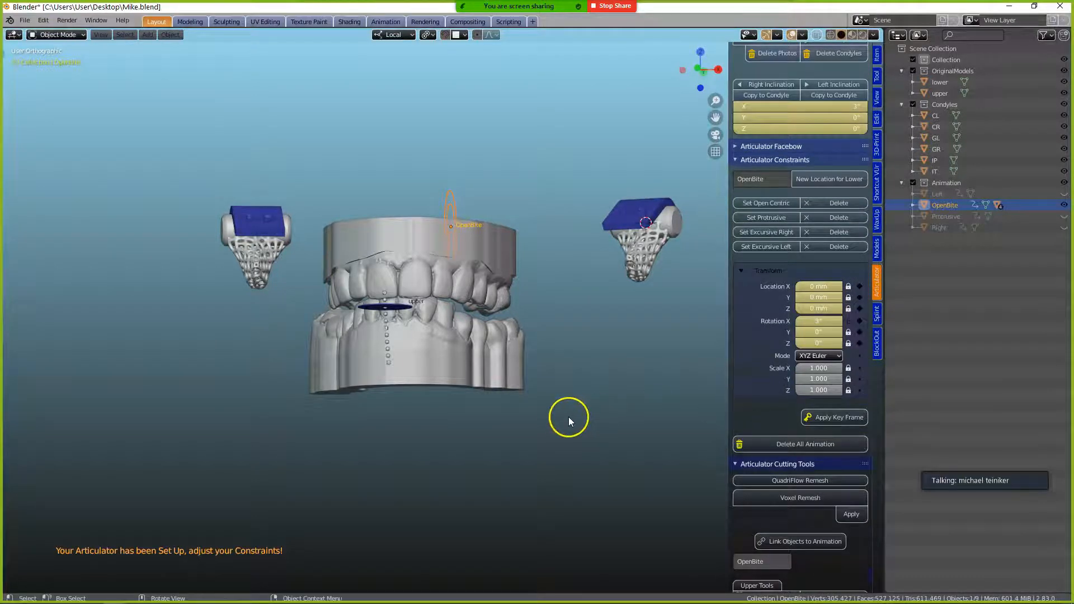
middle_click_drag(468, 420, 462, 436)
scroll(469, 424, "down", 2)
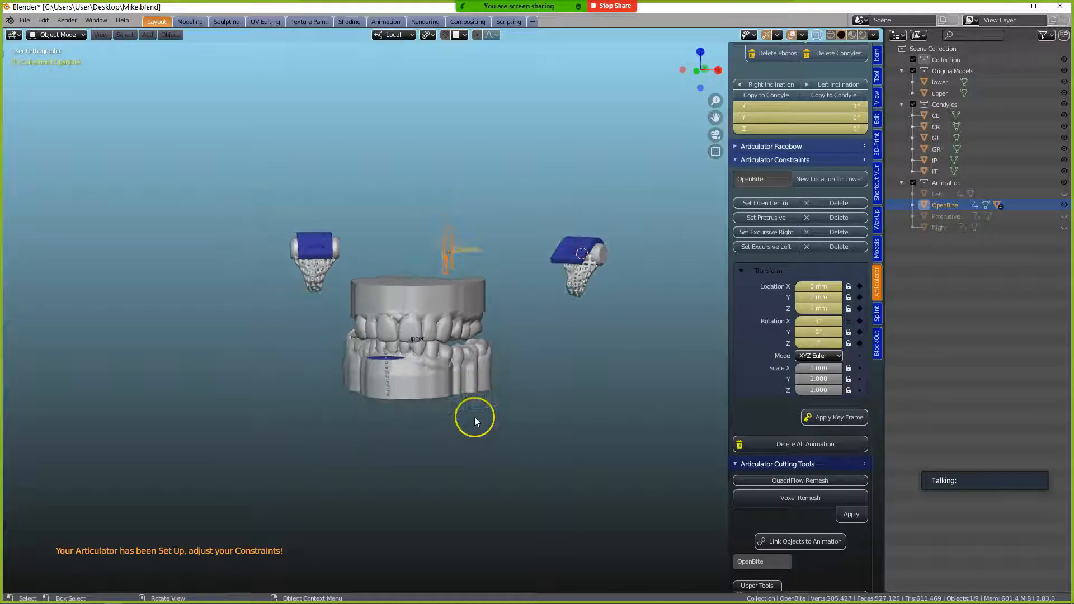
middle_click_drag(472, 402, 521, 352)
scroll(512, 377, "up", 3)
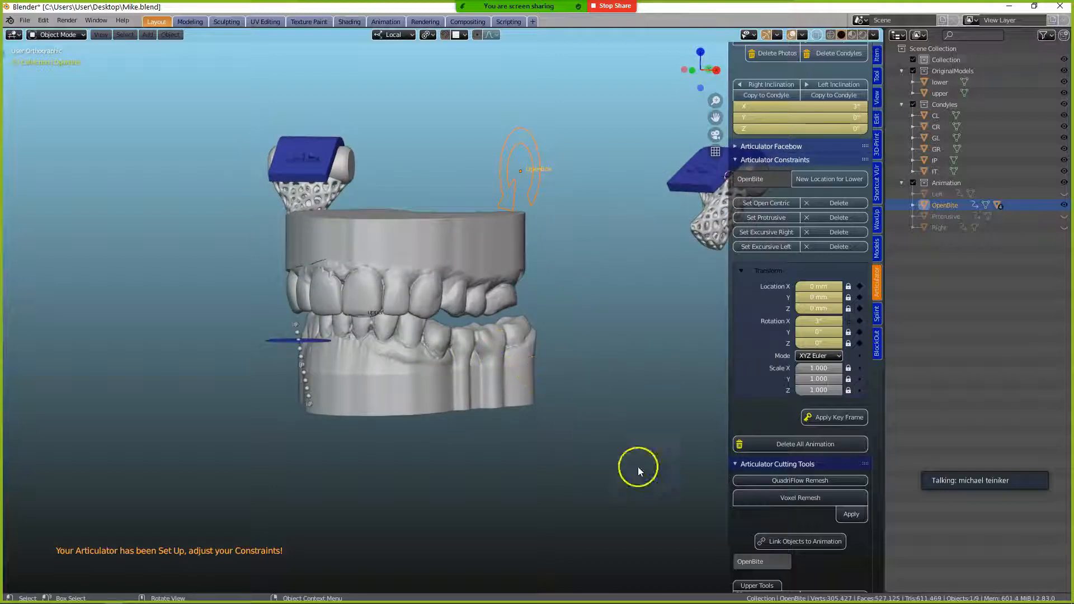
- Split off a strip below the 3D viewport and turn it into a Timeline editor
left_click_drag(5, 591, 14, 523)
left_click(15, 533)
left_click(15, 532)
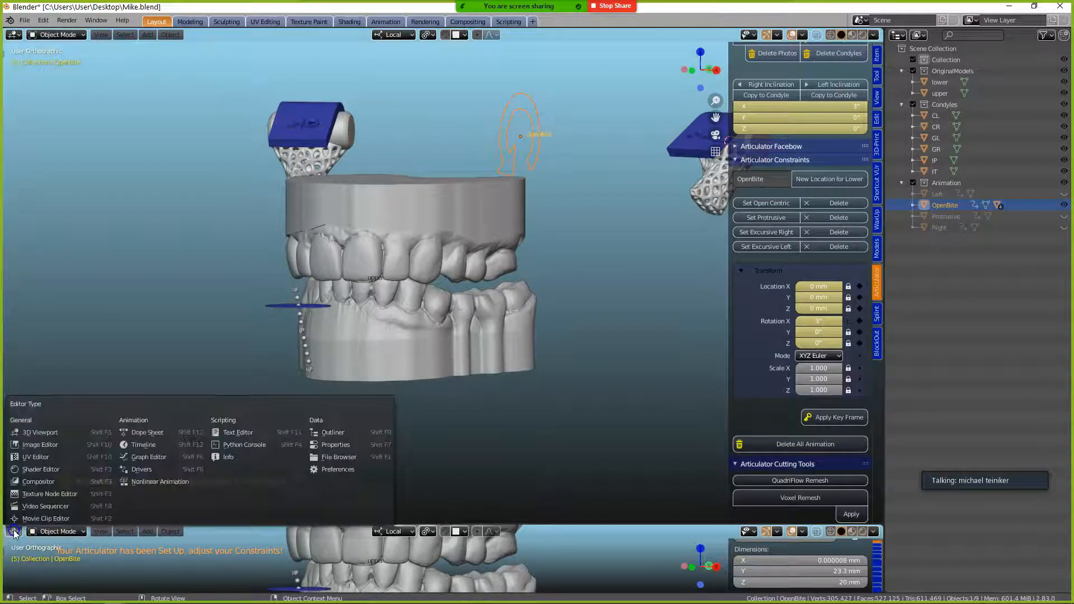
left_click(144, 444)
- Preview the open-bite animation on the timeline between frames 0 and 5
left_click(572, 551)
key("space")
left_click_drag(532, 558, 571, 551)
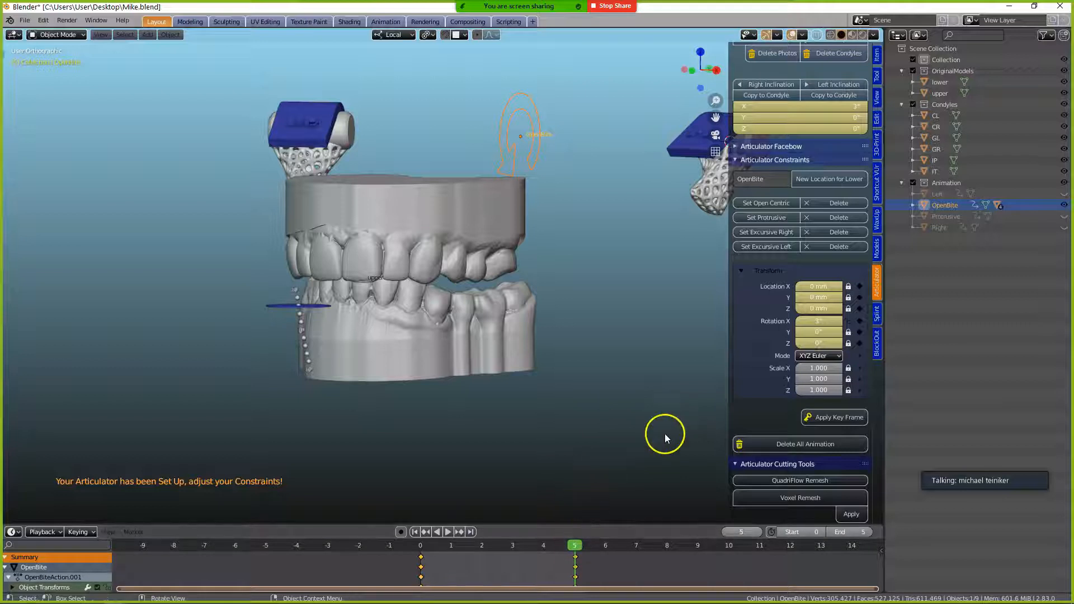
- Delete all the articulator's animation and place the timeline playhead at frame 5
left_click(806, 444)
left_click_drag(571, 551, 536, 531)
left_click(567, 545)
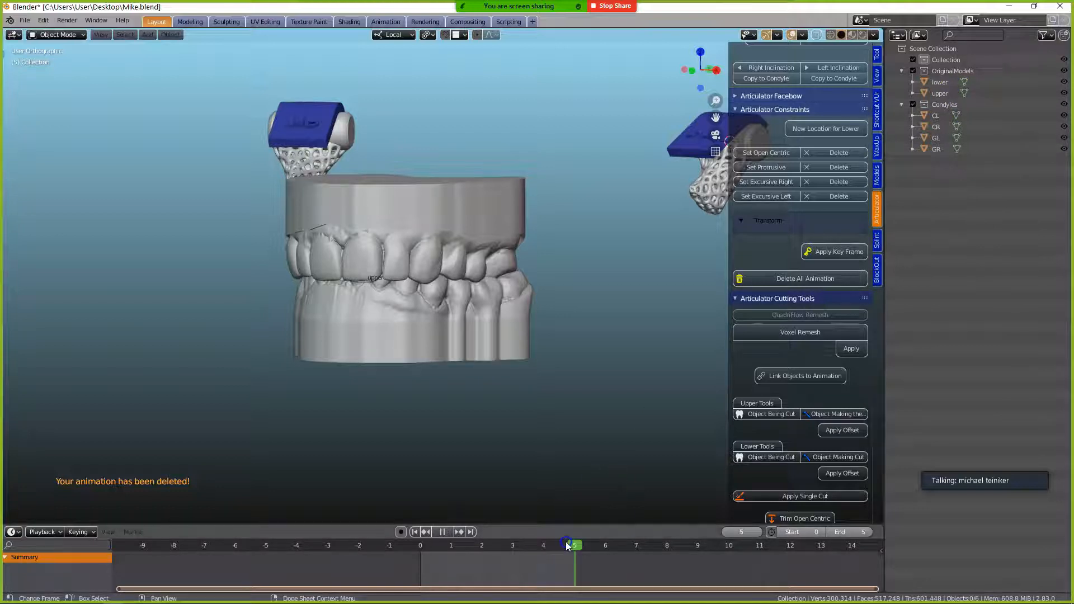
- Add an open centric constraint and set its X rotation to 2°
left_click(775, 156)
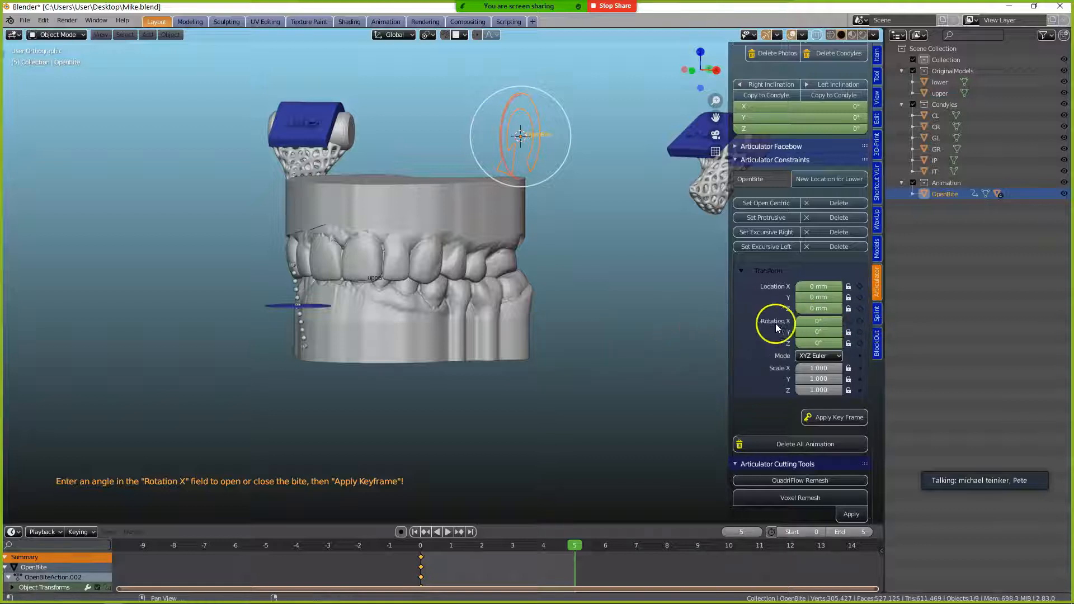
left_click(816, 322)
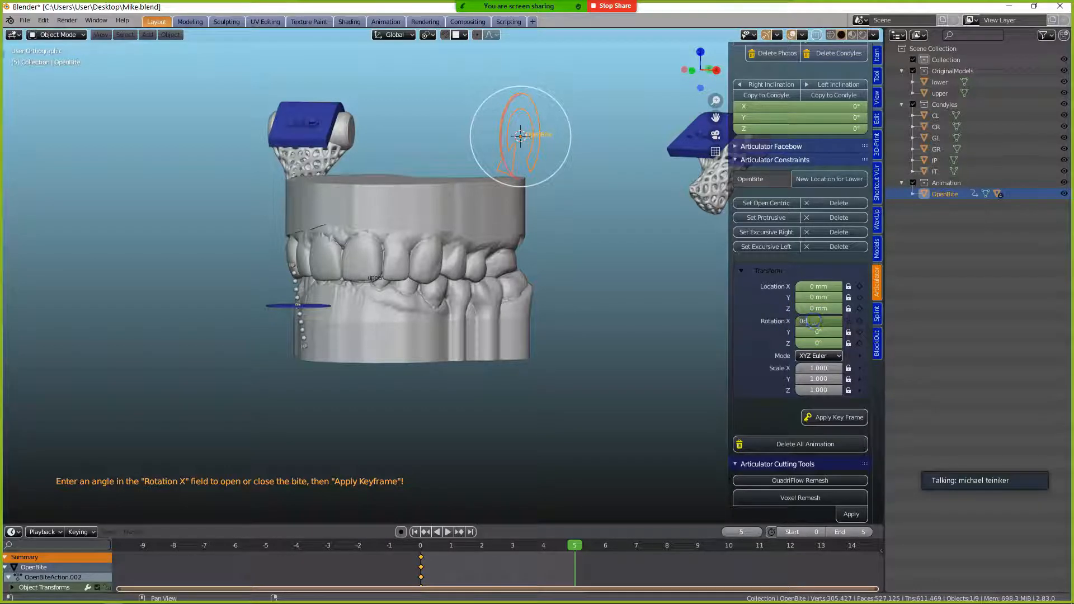
type("2")
key("Return")
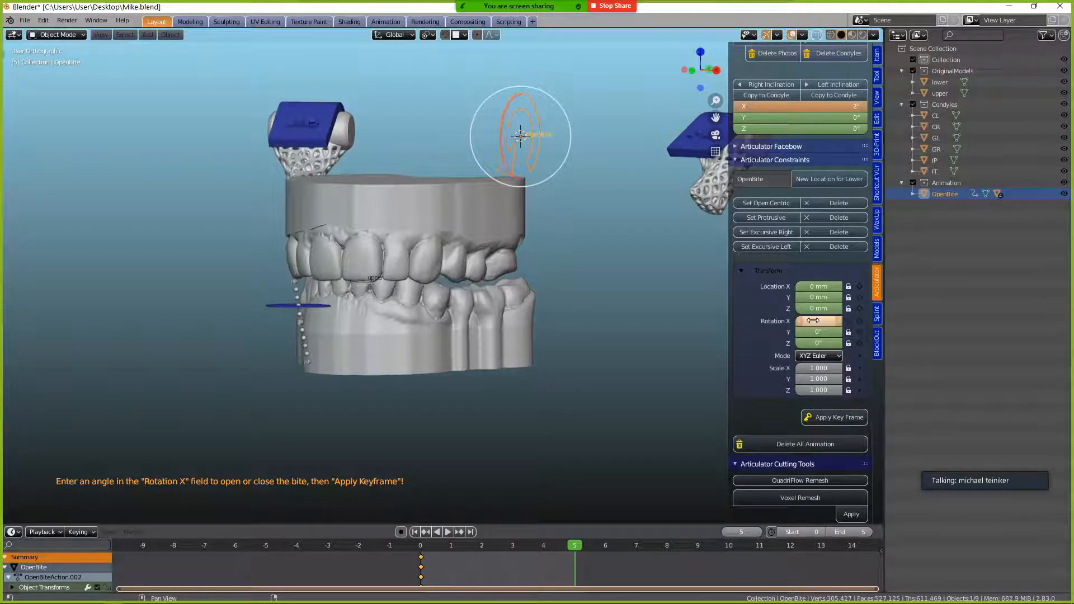
- Examine how far the incisal pin passes through the blue incisal table with the bite opened
scroll(328, 351, "up", 5)
middle_click_drag(236, 367, 597, 307, "shift")
scroll(476, 319, "up", 5)
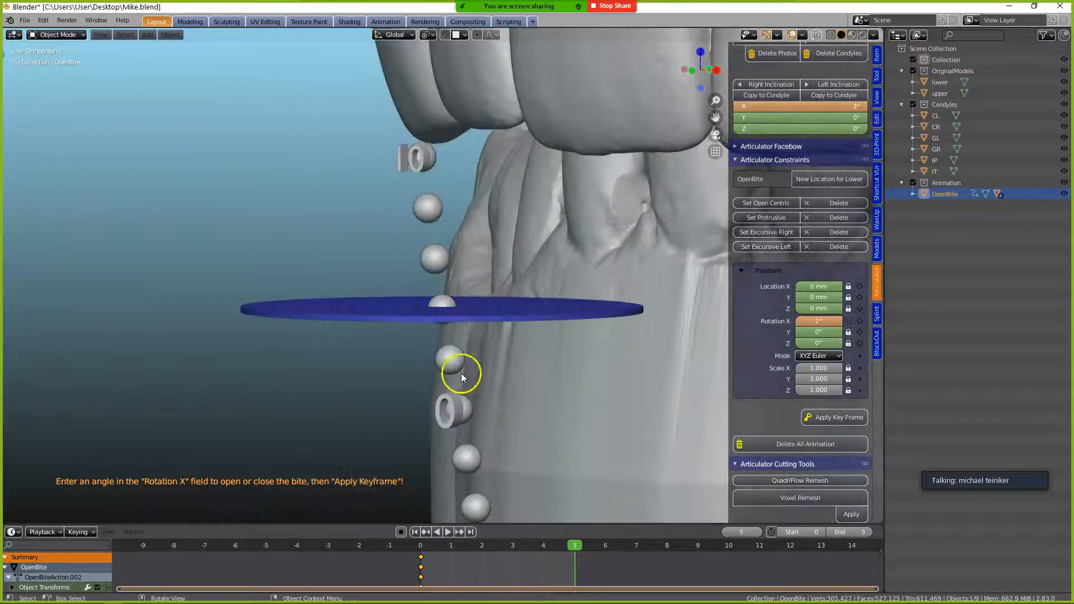
scroll(461, 374, "up", 2)
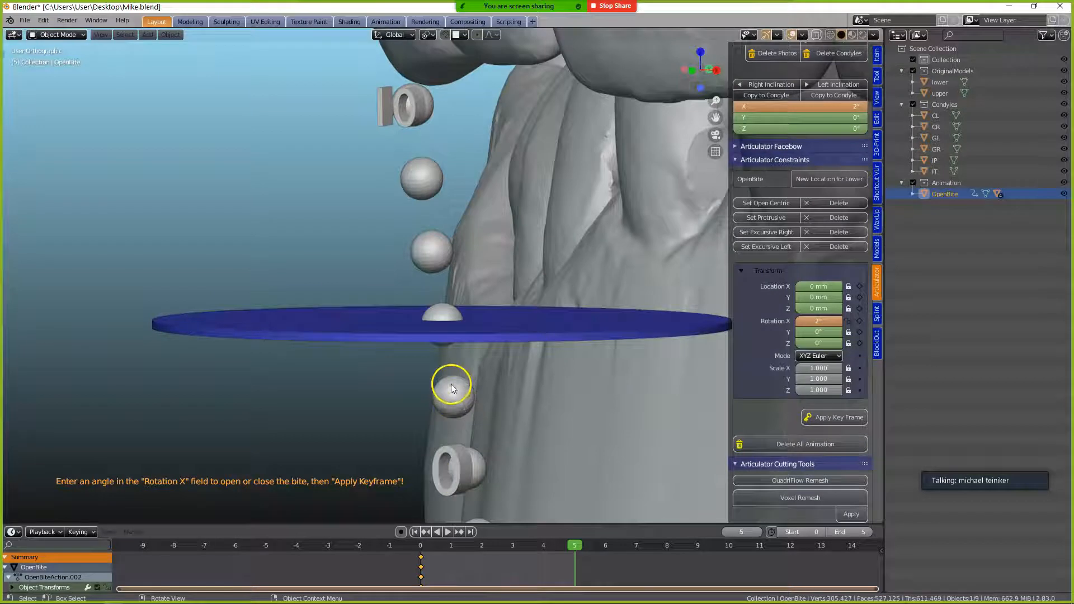
scroll(448, 381, "down", 1)
scroll(481, 319, "down", 3)
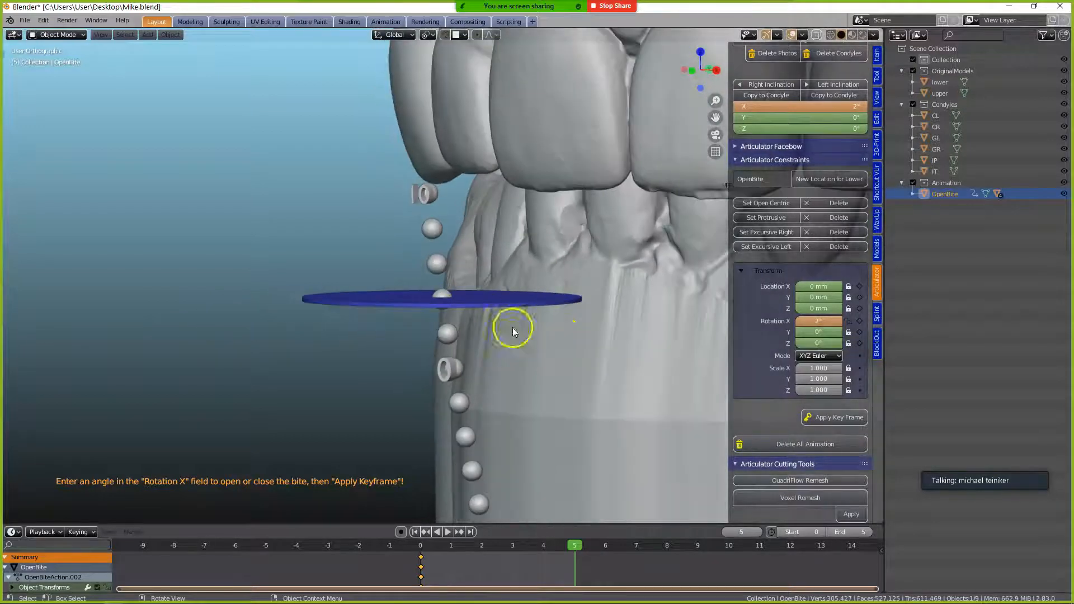
scroll(565, 336, "down", 2)
scroll(560, 322, "down", 2)
- Inspect the clearance between the upper and lower teeth from both sides of the opened bite
middle_click_drag(587, 323, 424, 278)
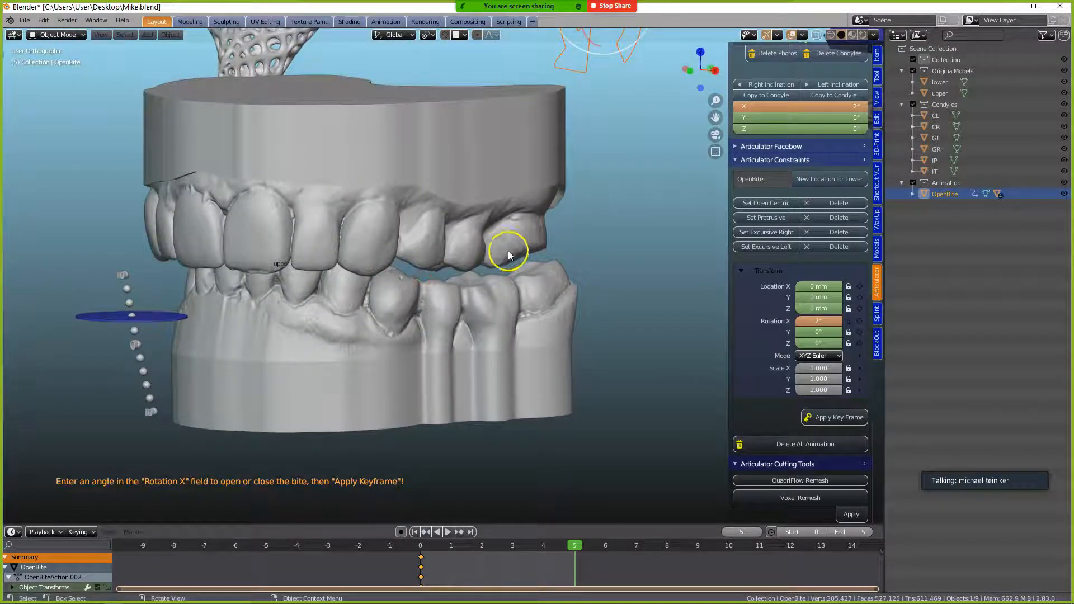
scroll(508, 255, "down", 4)
middle_click_drag(352, 337, 513, 351)
scroll(628, 296, "up", 3)
scroll(627, 292, "up", 2)
middle_click_drag(627, 291, 105, 354, "shift")
middle_click_drag(356, 337, 345, 310)
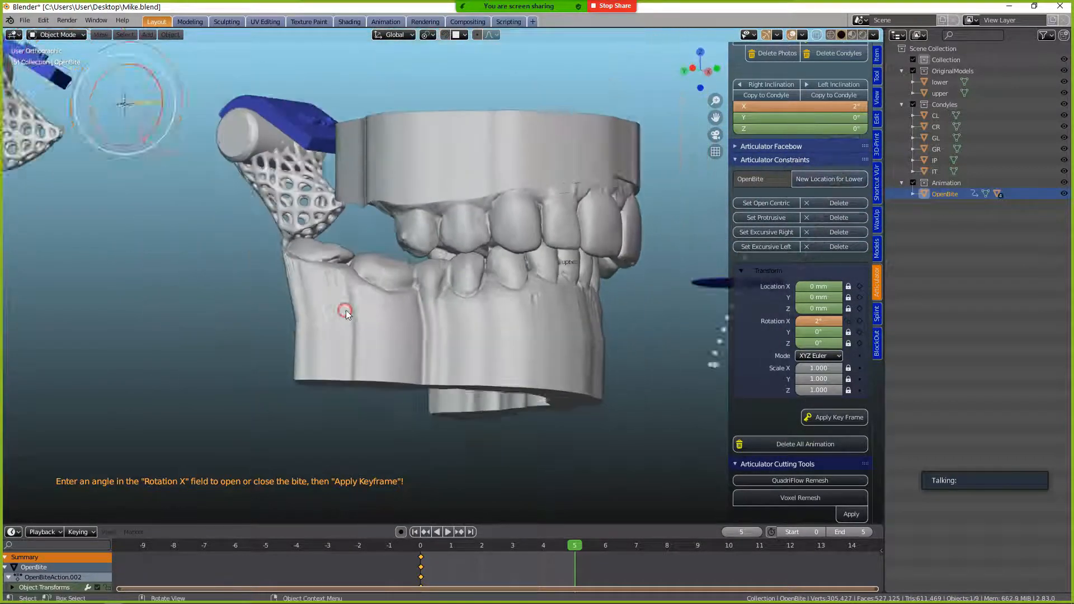
scroll(345, 310, "down", 4)
middle_click_drag(565, 297, 585, 352)
scroll(585, 353, "down", 2)
scroll(585, 352, "up", 3)
scroll(585, 352, "down", 2)
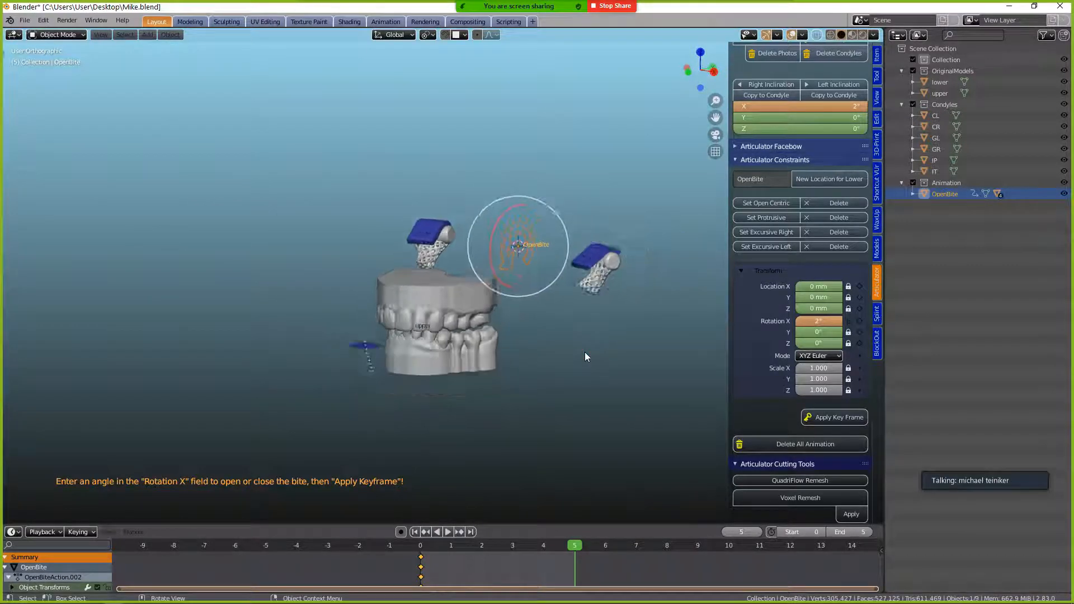
scroll(585, 352, "up", 1)
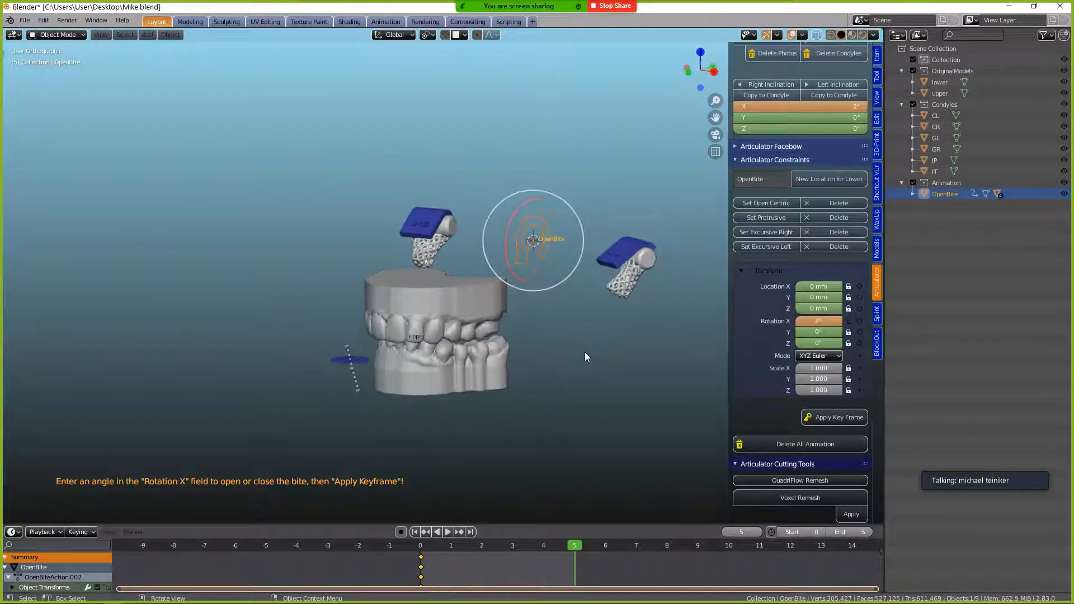
- Apply the key frame for the 2° opening and make that position the new location for the lower model
left_click(837, 417)
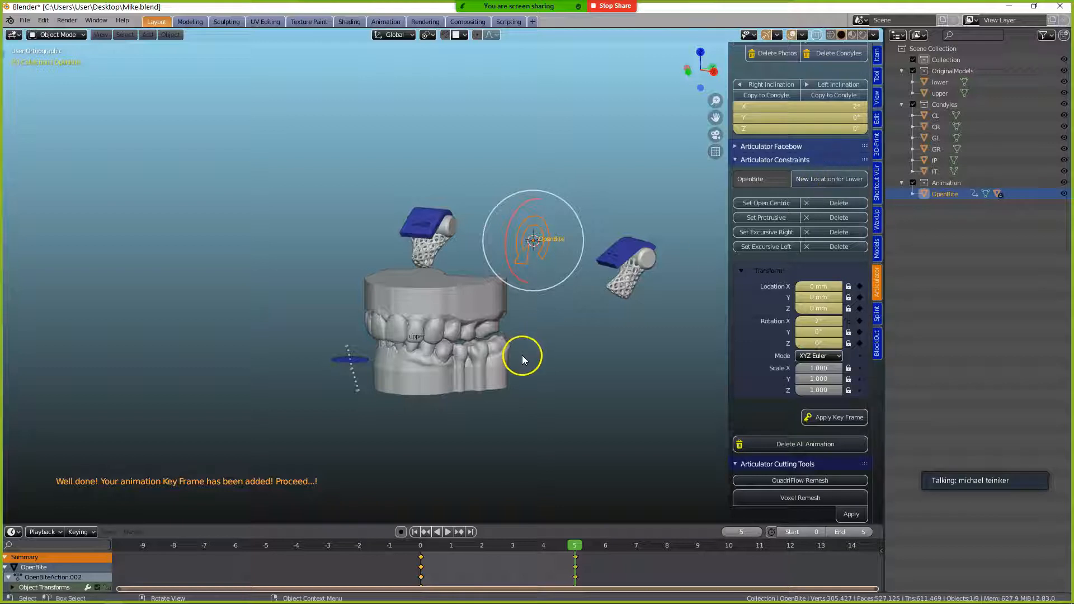
scroll(523, 354, "up", 2)
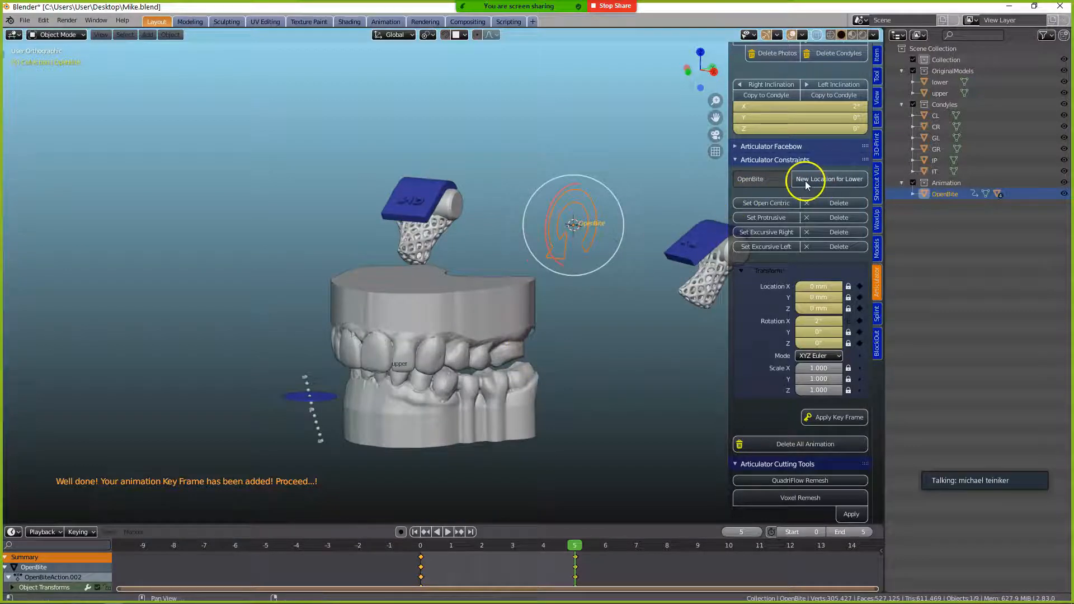
left_click(824, 178)
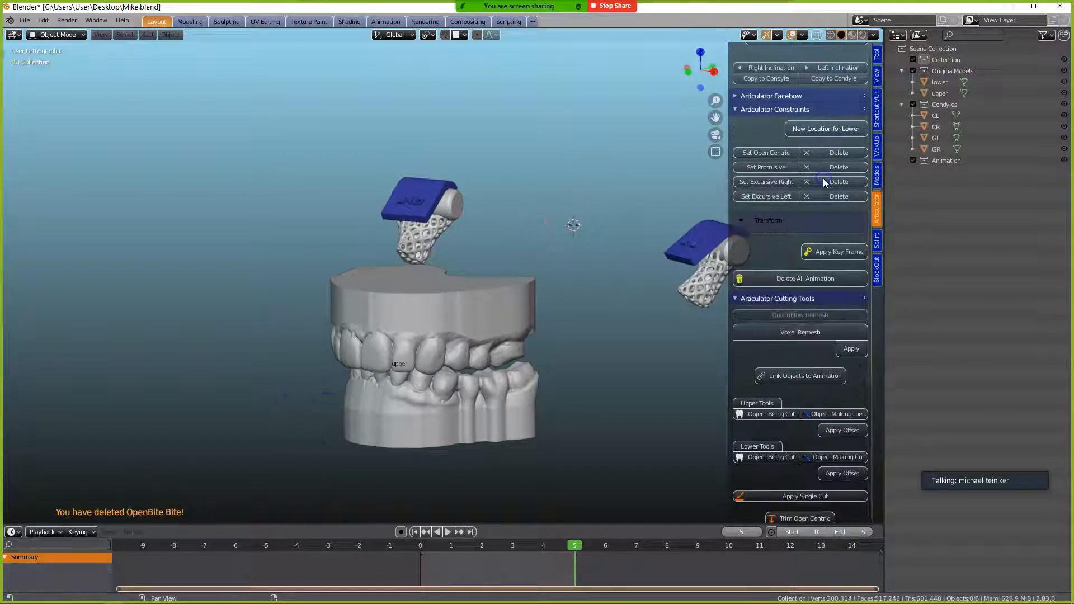
scroll(579, 395, "down", 2)
- Select the upper and lower models in turn and check the location and rotation values of each
left_click(478, 382)
left_click(477, 307)
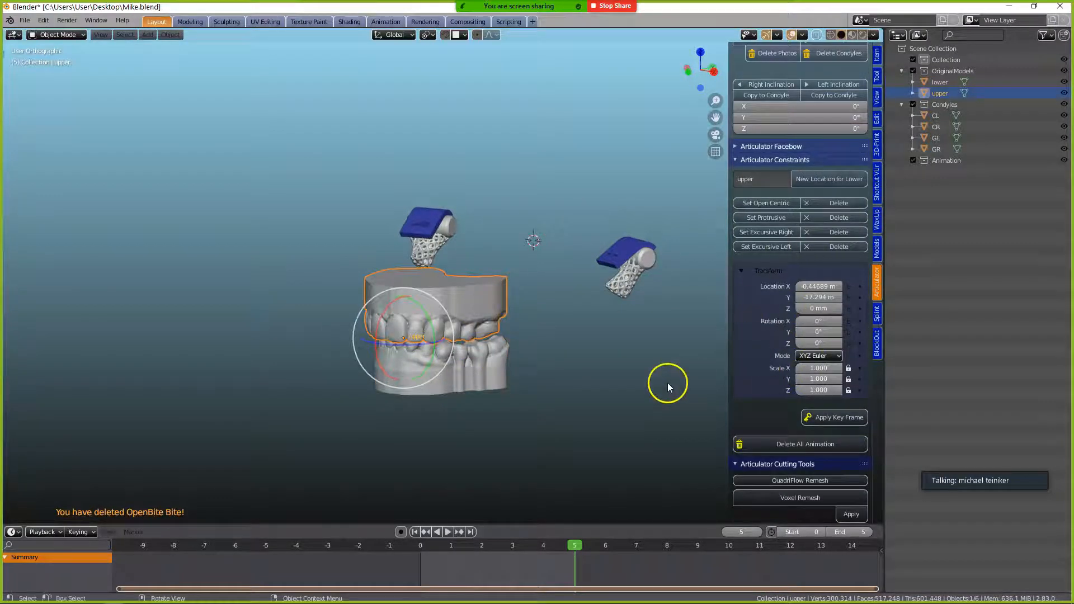
scroll(528, 417, "up", 1)
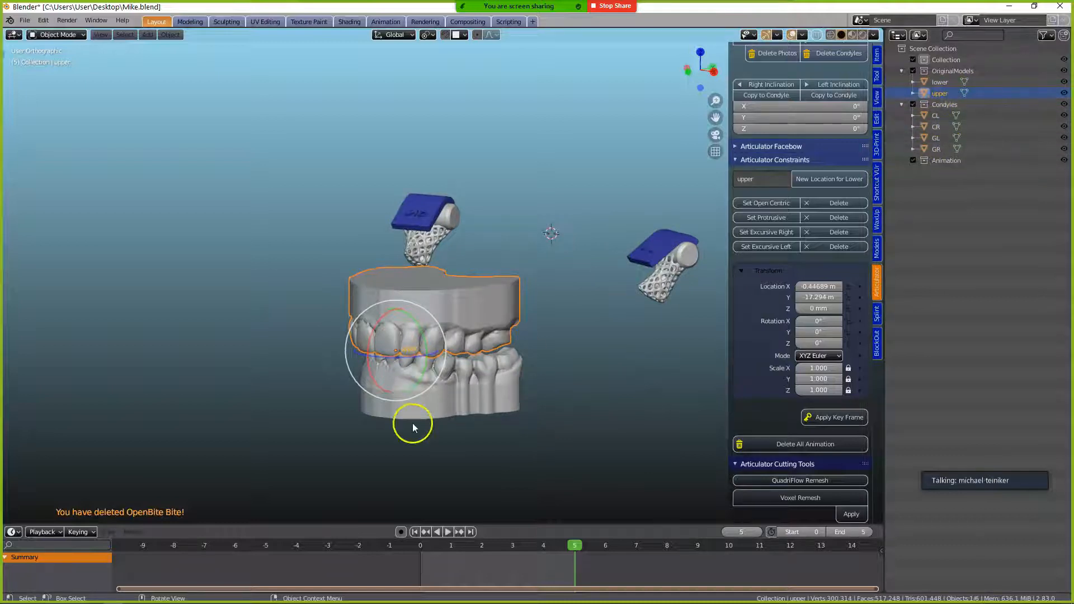
left_click(467, 408)
scroll(531, 368, "down", 1)
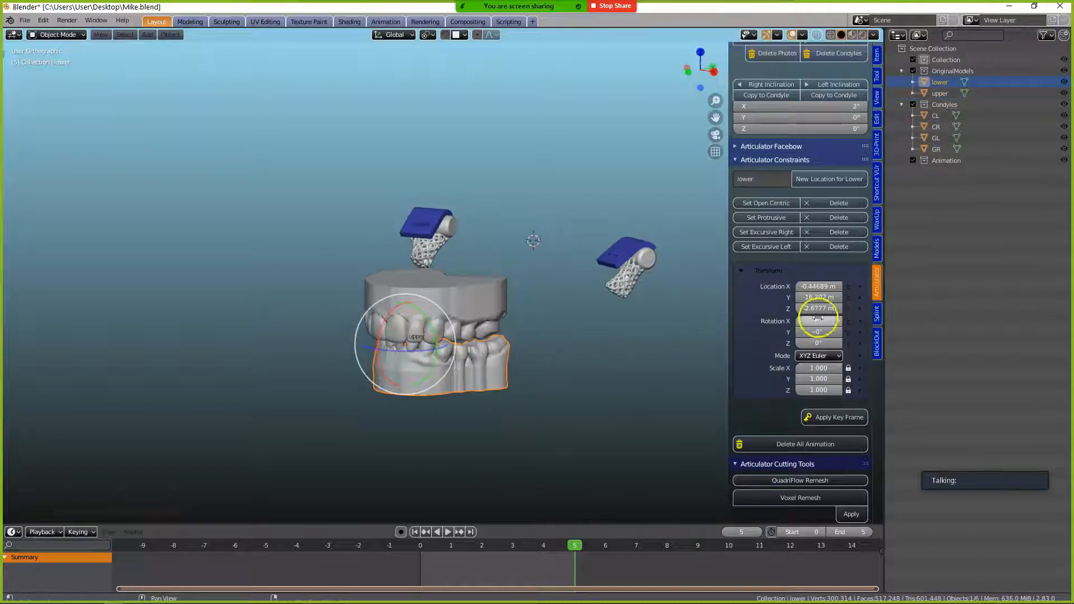
scroll(441, 422, "up", 2)
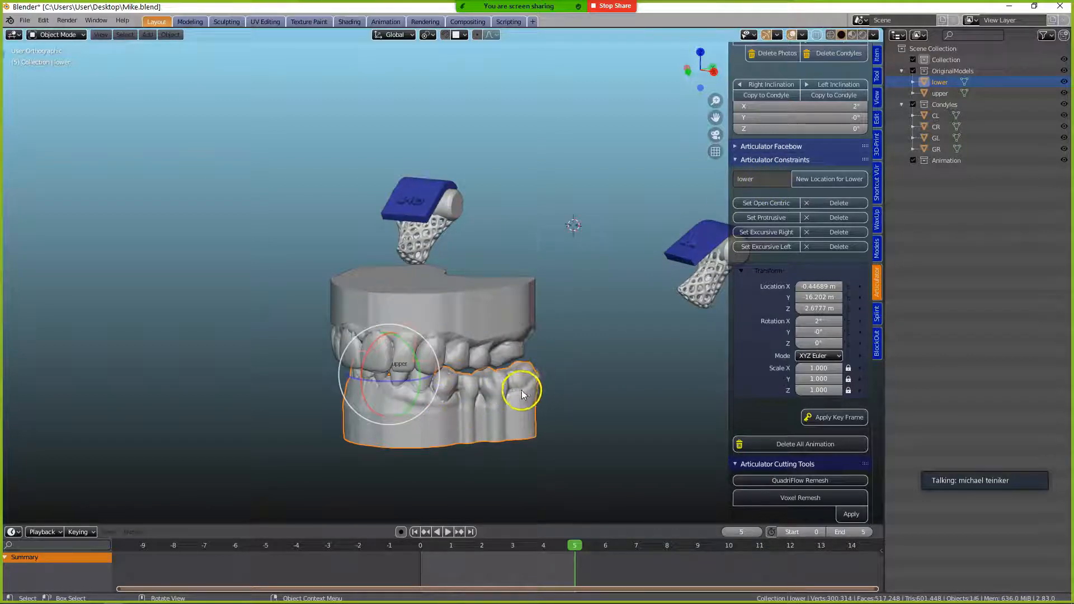
scroll(521, 393, "down", 1)
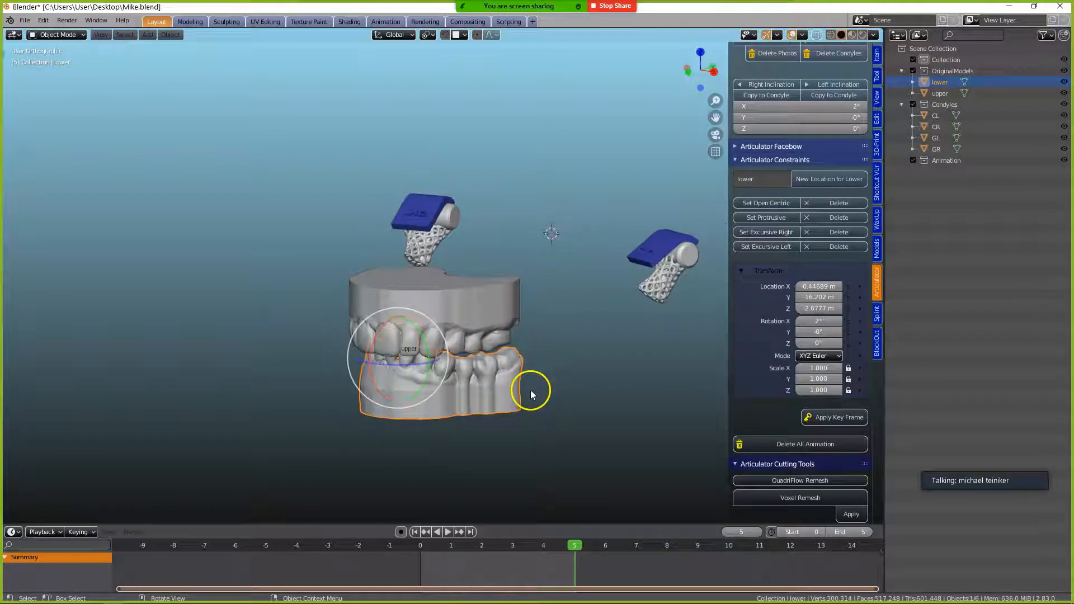
- Set the open centric constraint again from the lower model's new location and apply its key frame
left_click(775, 204)
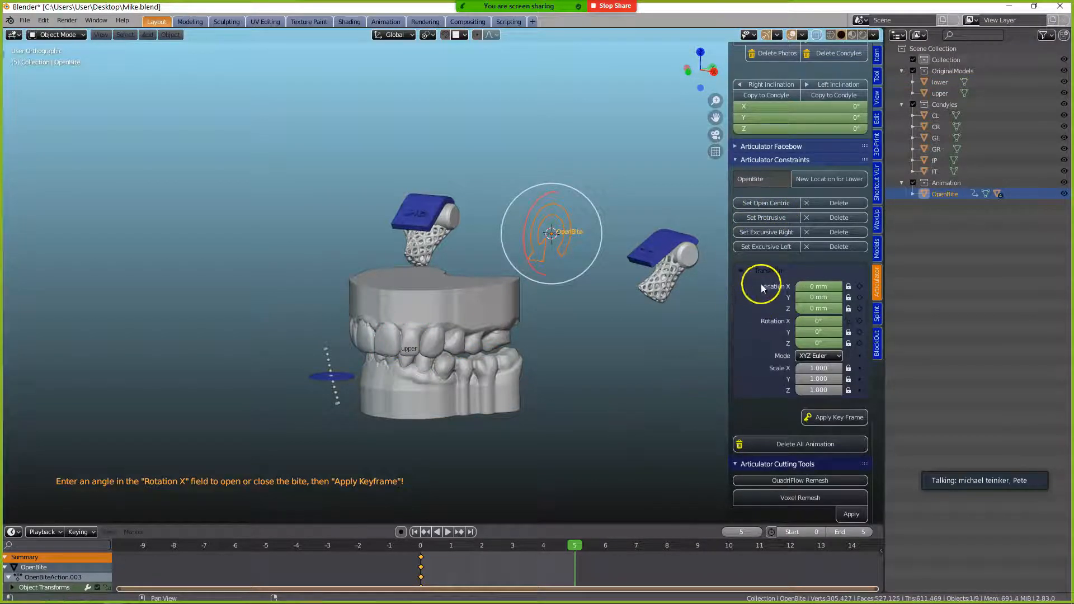
left_click(835, 418)
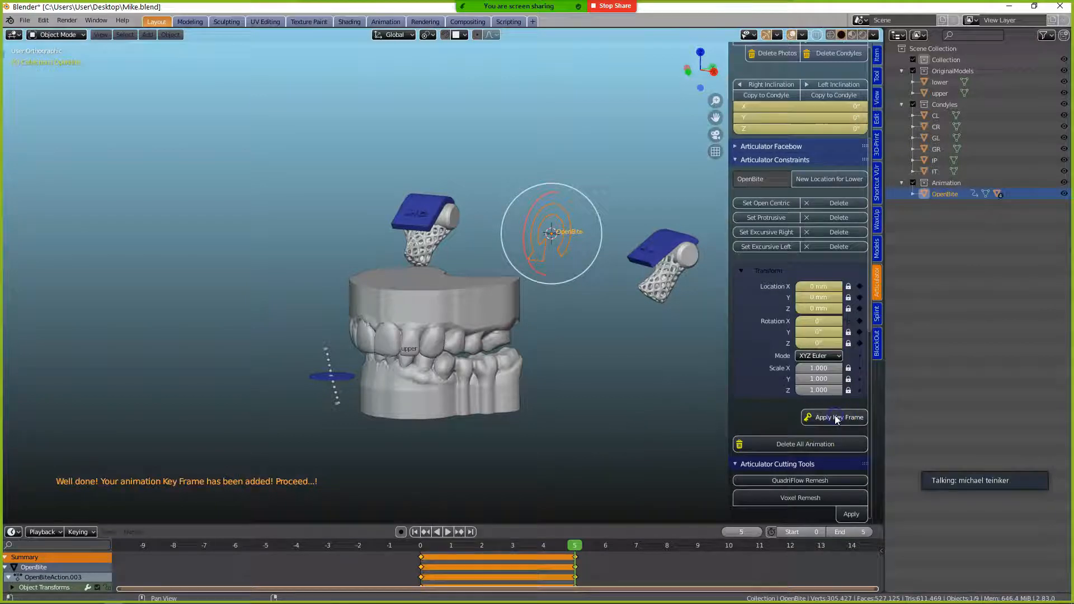
- Set the protrusive constraint, move it about 6.9 mm forward and 5.8 mm down, and apply its key frame
left_click(765, 218)
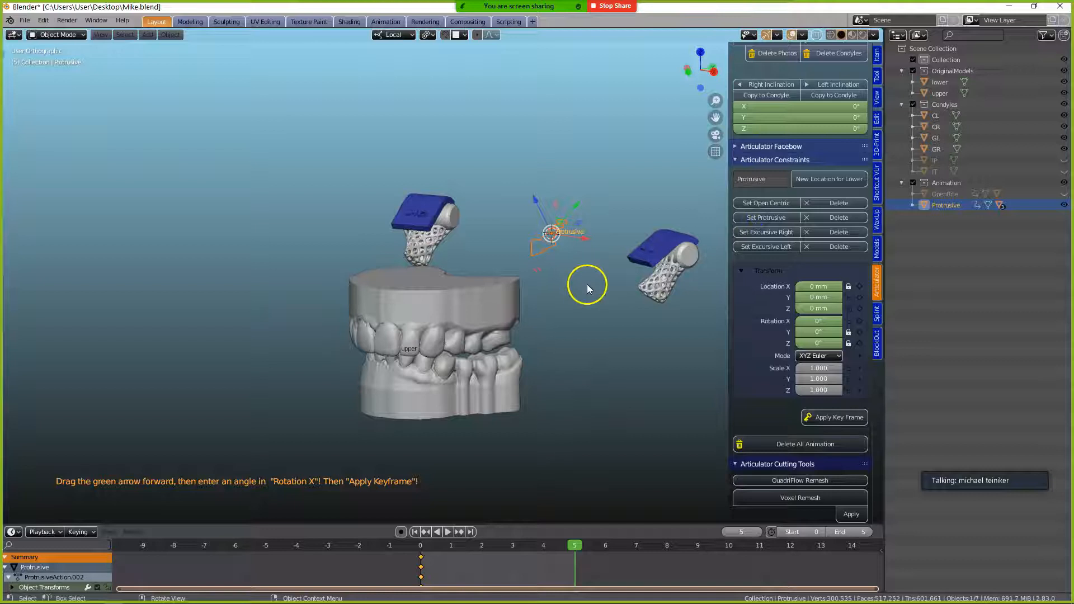
left_click_drag(583, 208, 522, 272)
mouse_move(322, 415)
middle_mouse_down()
mouse_move(303, 404)
mouse_move(305, 414)
middle_mouse_up()
scroll(305, 414, "down", 1)
left_click(841, 417)
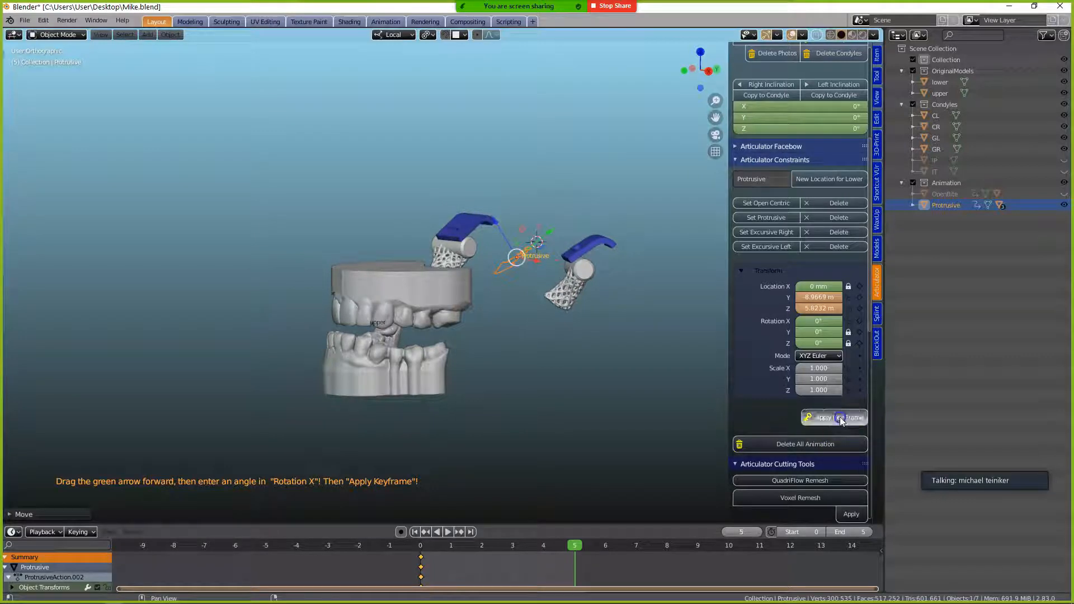
- Set the right excursive constraint and rotate it about -3.7° around Z
left_click(766, 232)
middle_click_drag(481, 376, 533, 385)
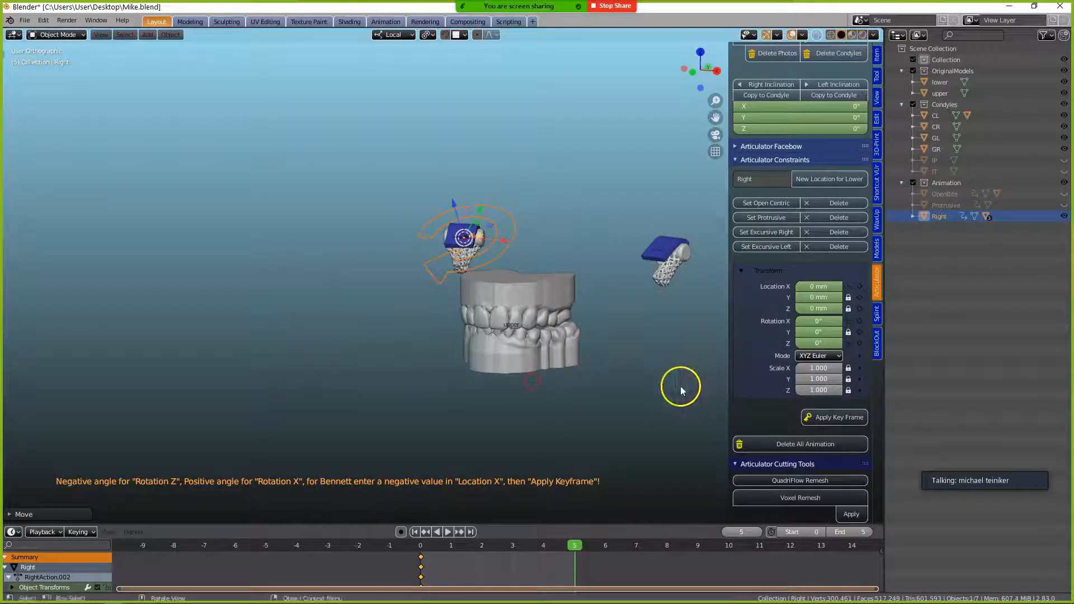
scroll(681, 388, "up", 3)
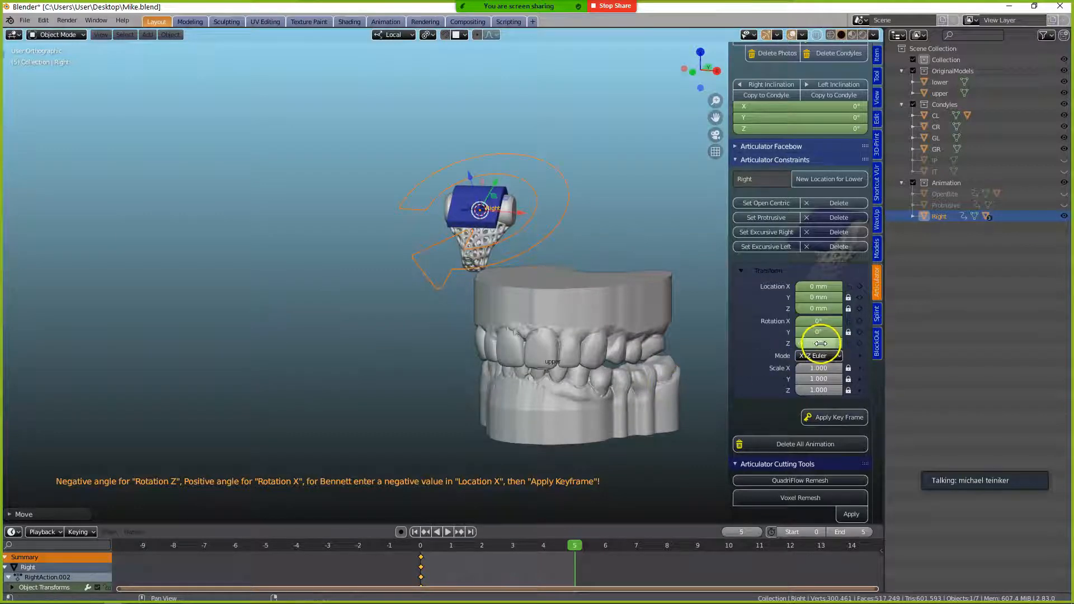
left_click_drag(818, 343, 813, 343)
middle_click_drag(569, 377, 492, 358)
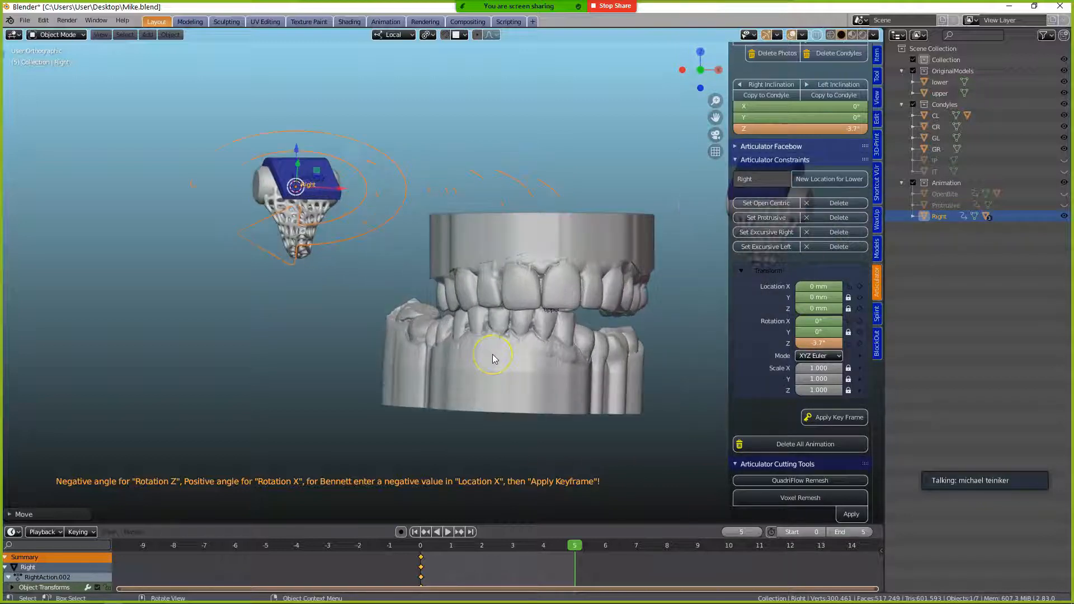
scroll(493, 358, "up", 1)
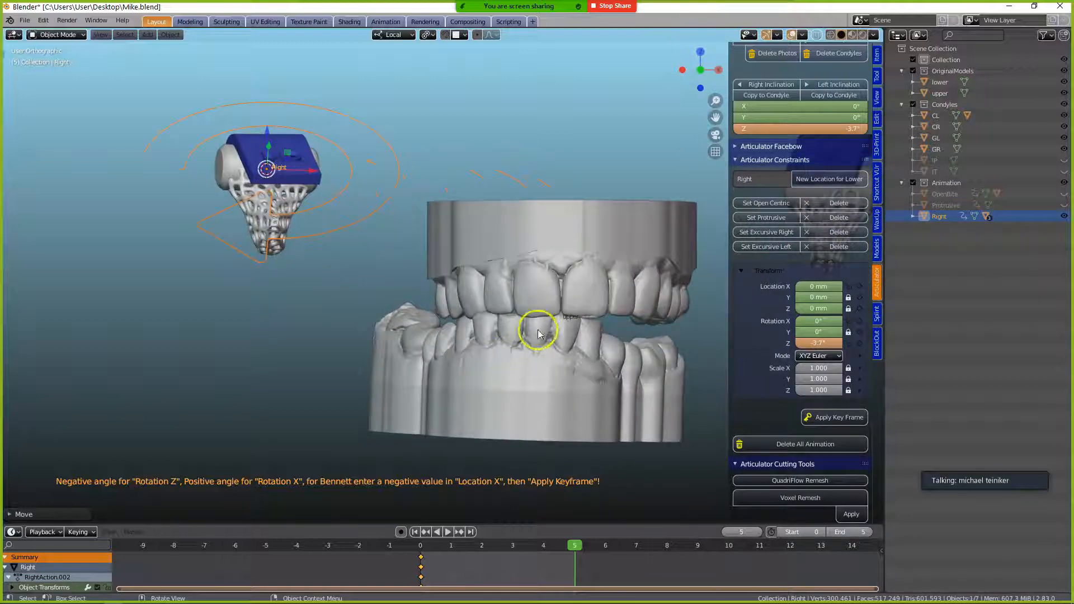
- Adjust the right excursion to an X rotation of 1.8° and a Z rotation of -2.9°
mouse_move(817, 343)
left_mouse_down()
mouse_move(814, 321)
mouse_move(823, 323)
left_mouse_up()
left_click(816, 317)
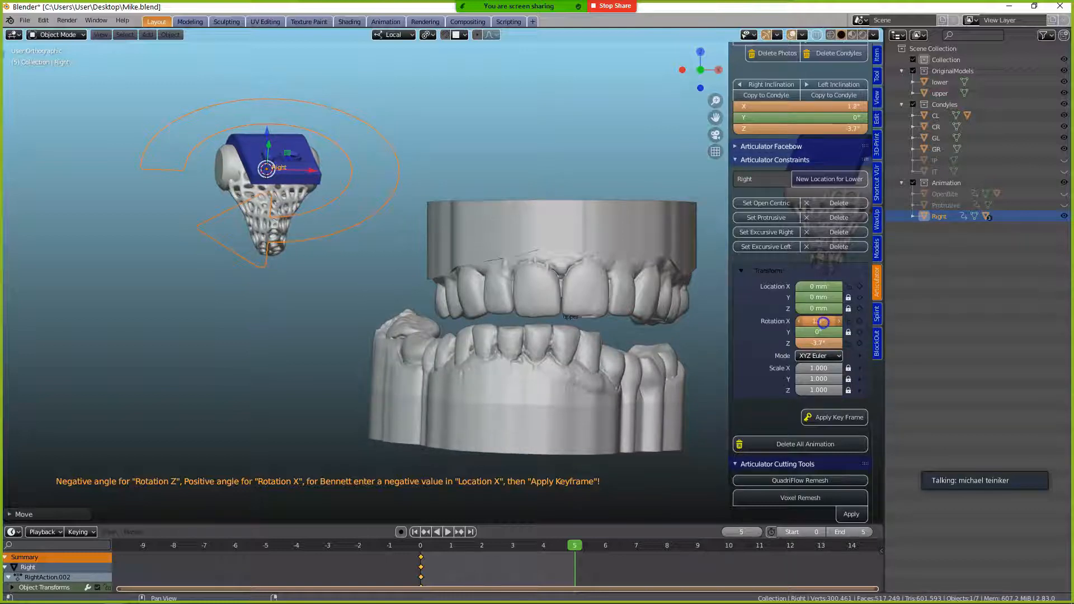
middle_click_drag(612, 321, 569, 351)
left_click(809, 343)
left_click_drag(816, 342, 828, 342)
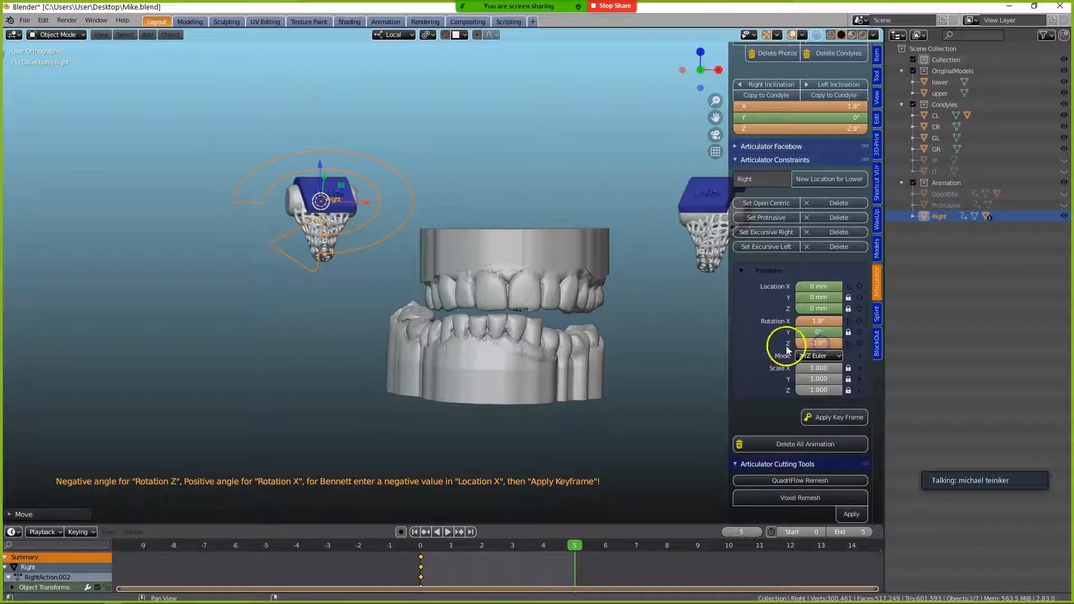
scroll(572, 401, "up", 2)
scroll(571, 401, "up", 1)
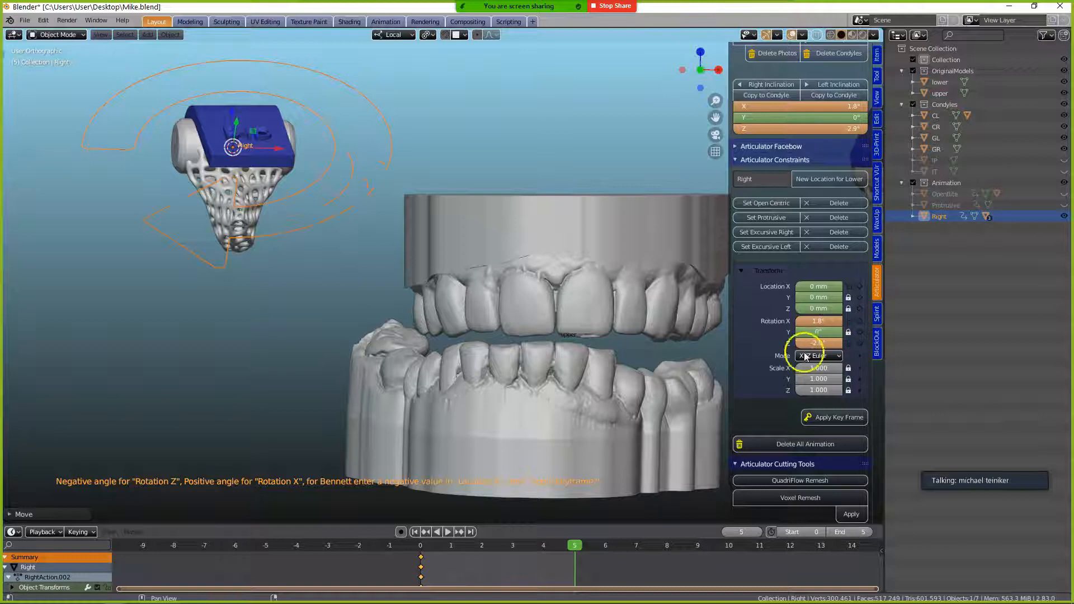
scroll(657, 381, "down", 1)
middle_click_drag(650, 376, 643, 368)
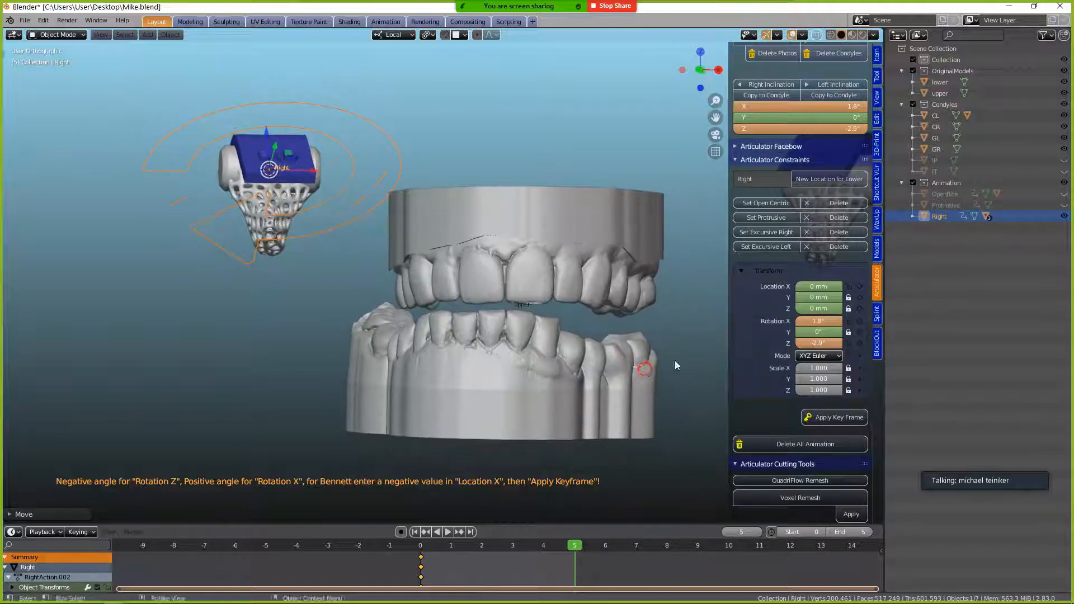
- Set the right excursion's X rotation to 2° and apply its key frame
mouse_move(819, 343)
left_mouse_down()
mouse_move(794, 346)
mouse_move(827, 343)
mouse_move(805, 349)
left_mouse_up()
middle_click_drag(563, 358, 563, 365)
middle_click_drag(688, 325, 690, 320)
left_click(815, 320)
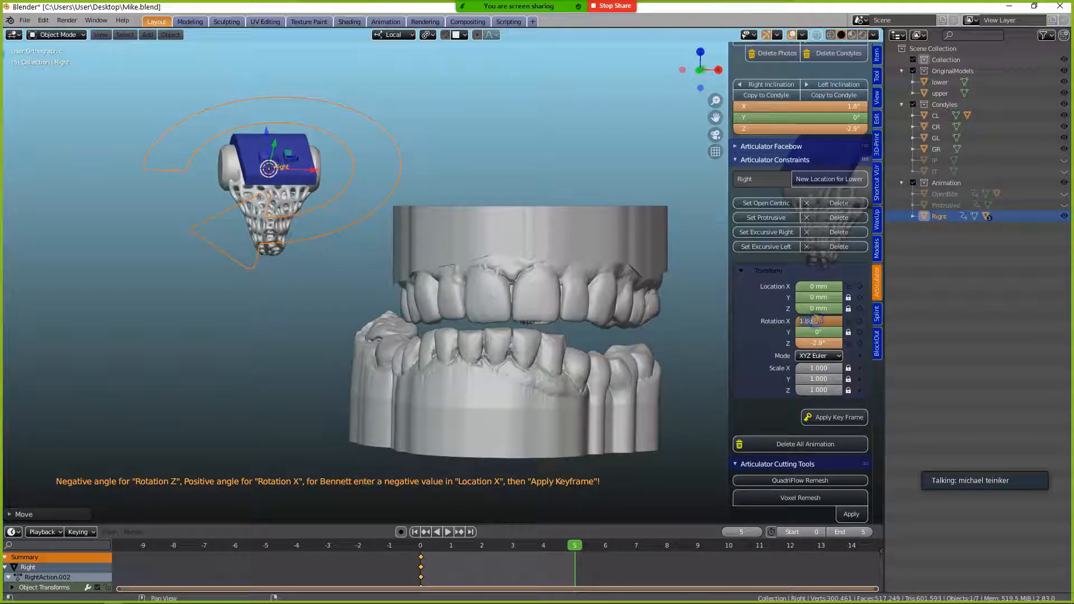
left_click_drag(817, 319, 815, 319)
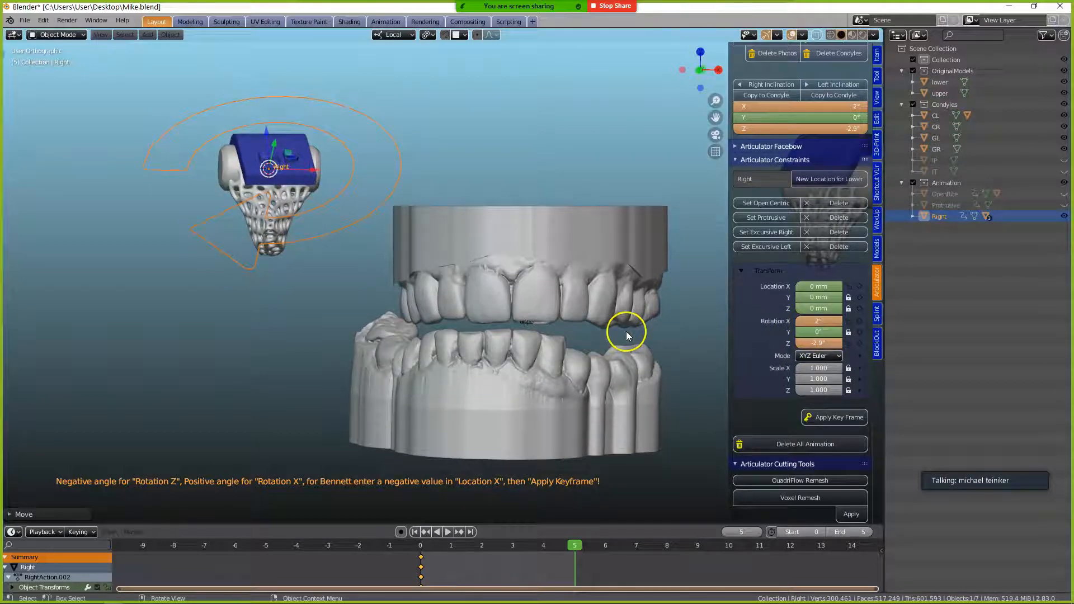
left_click(847, 418)
- Set the left excursive constraint with 4.5° Z rotation and 2° X rotation, and apply its key frame
left_click(761, 249)
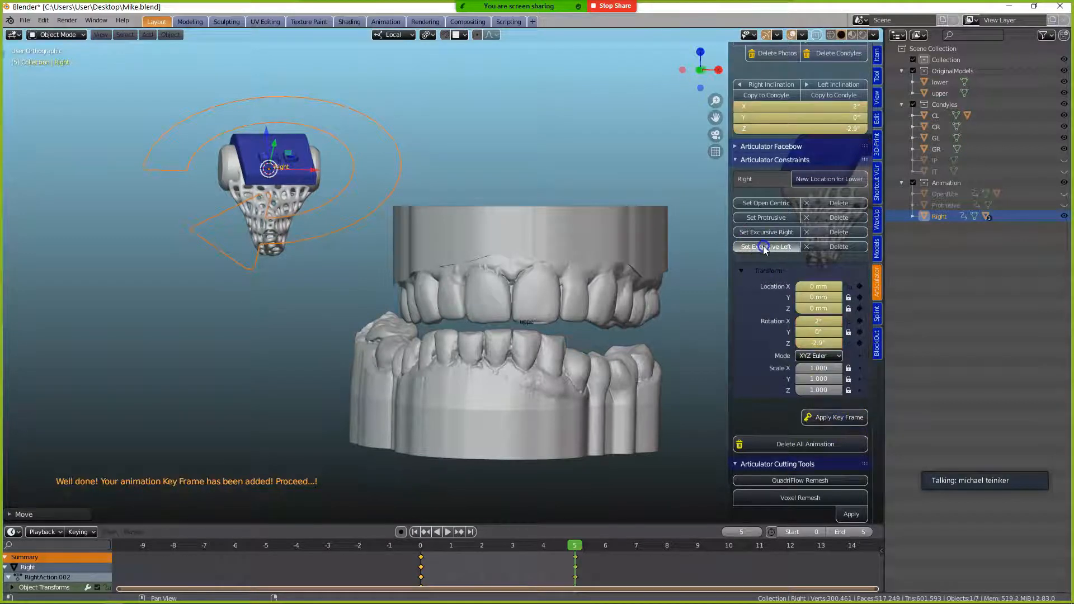
left_click_drag(815, 342, 819, 321)
left_click(818, 321)
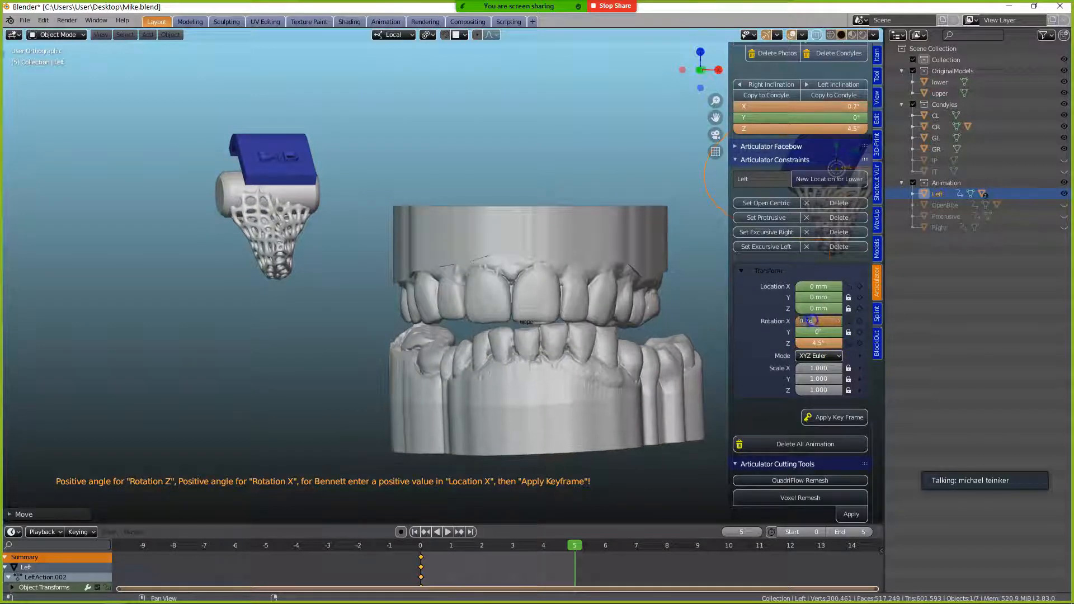
key("Return")
left_click_drag(810, 320, 815, 321)
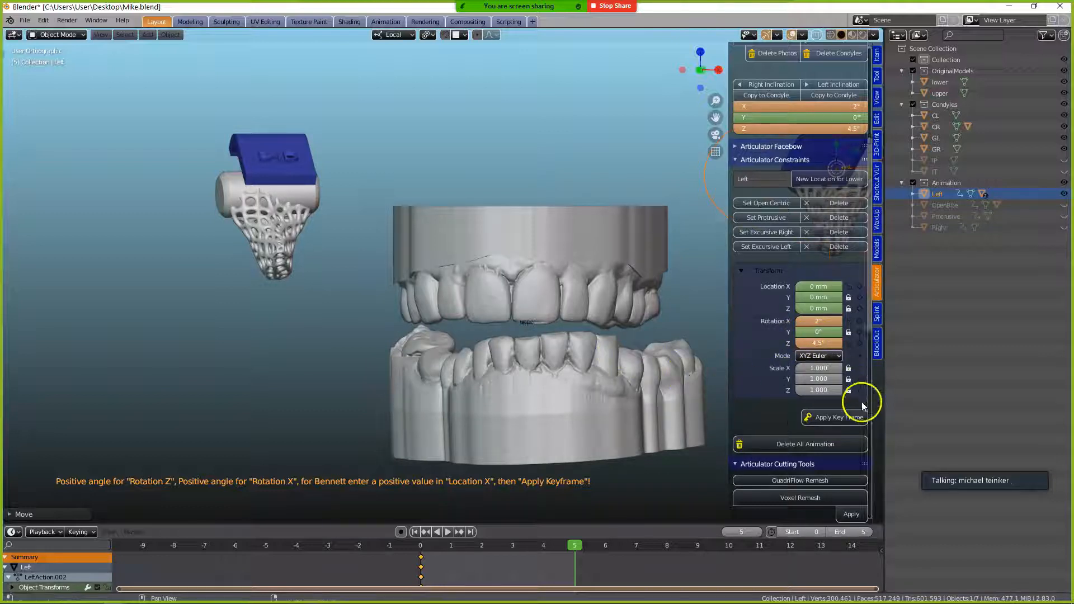
left_click(834, 417)
- Review the open centric, right excursive and left excursive movements by running through their animation frames
scroll(643, 333, "down", 2)
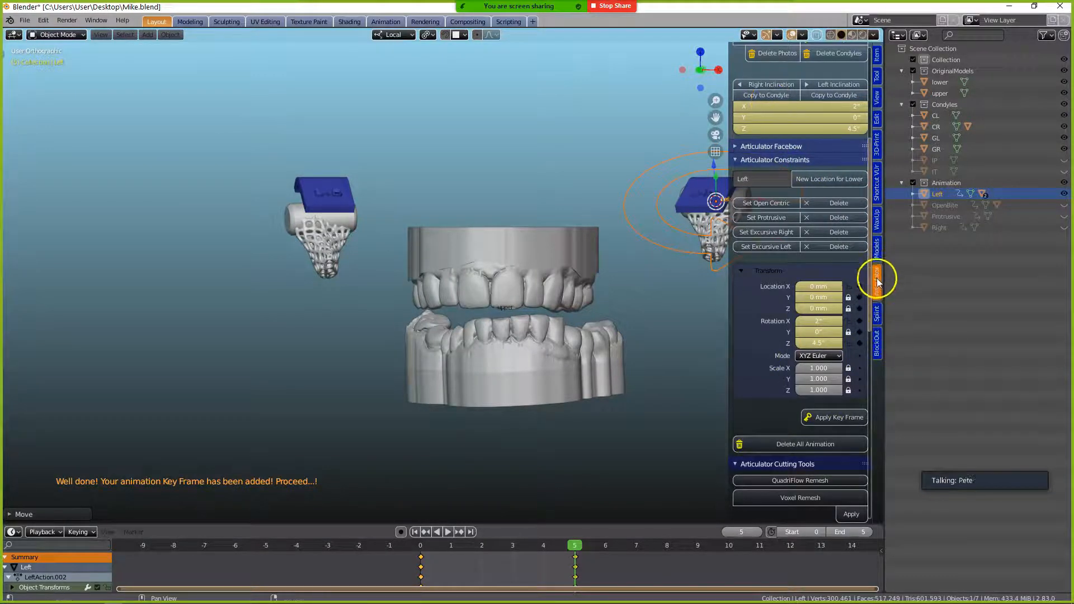
scroll(797, 398, "down", 15)
left_click(799, 401)
left_click(588, 546)
left_click(769, 428)
left_click_drag(574, 544, 420, 548)
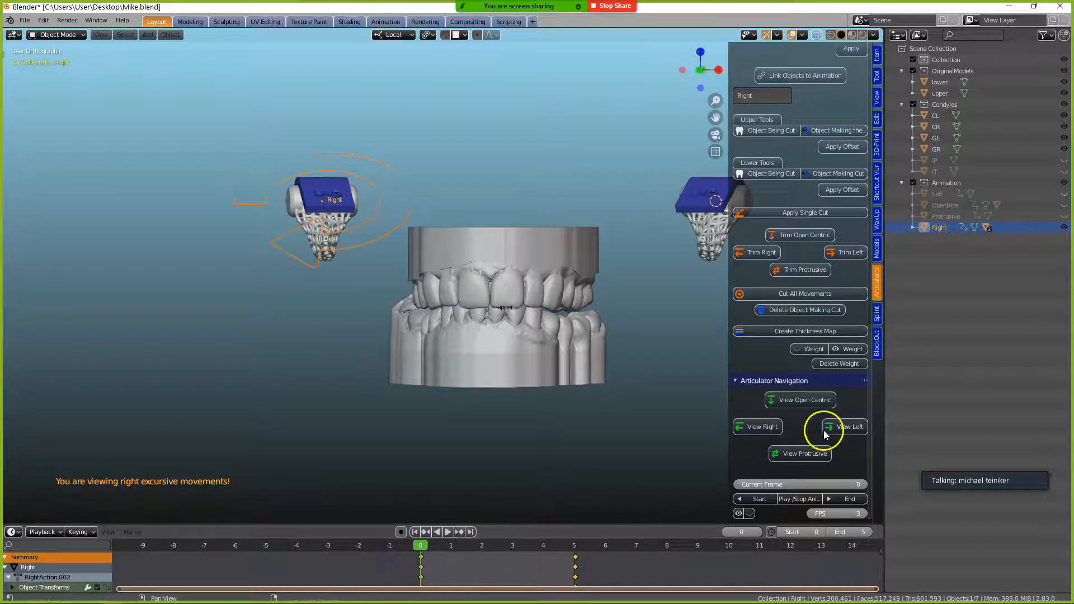
left_click(844, 427)
left_click_drag(579, 542, 447, 537)
- Review the protrusive movement from the side and the front, returning to frame 0
left_click(821, 452)
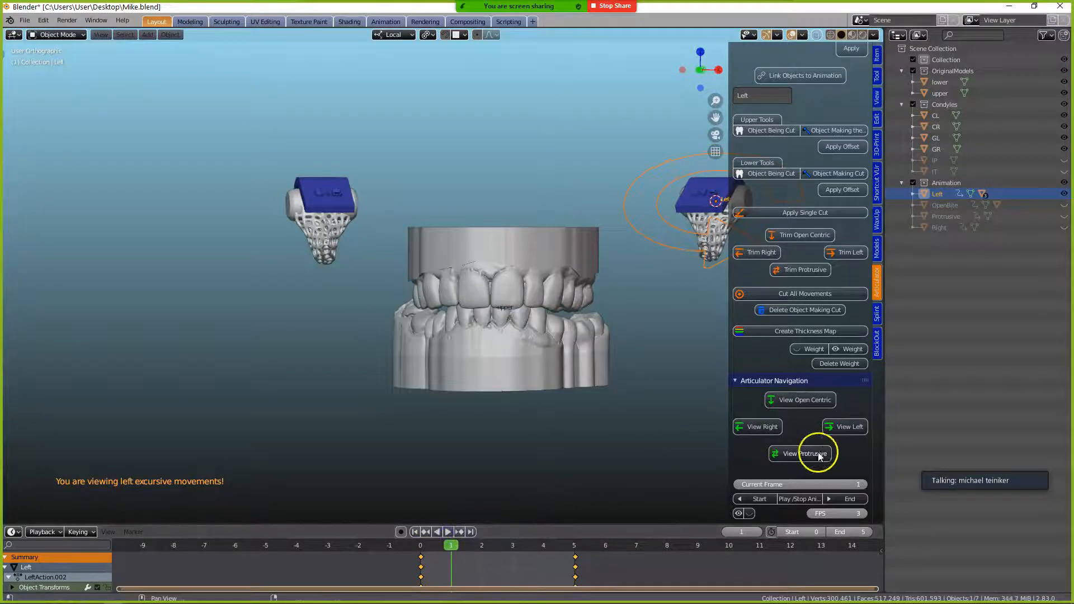
middle_click_drag(600, 438, 531, 438)
left_click_drag(573, 542, 415, 535)
scroll(488, 403, "down", 2)
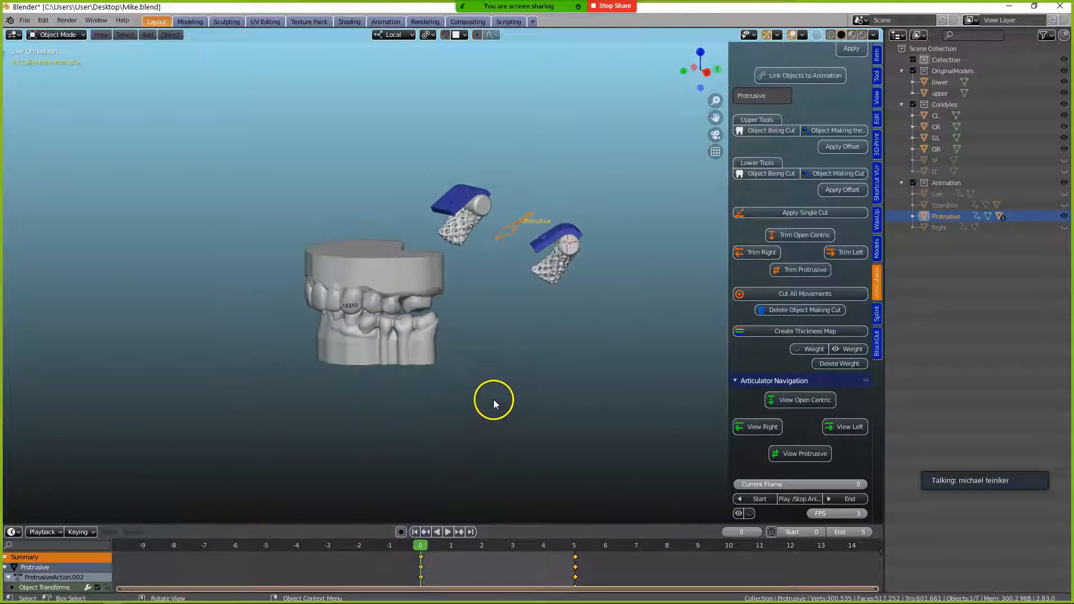
middle_click_drag(508, 390, 567, 387)
scroll(567, 387, "down", 1)
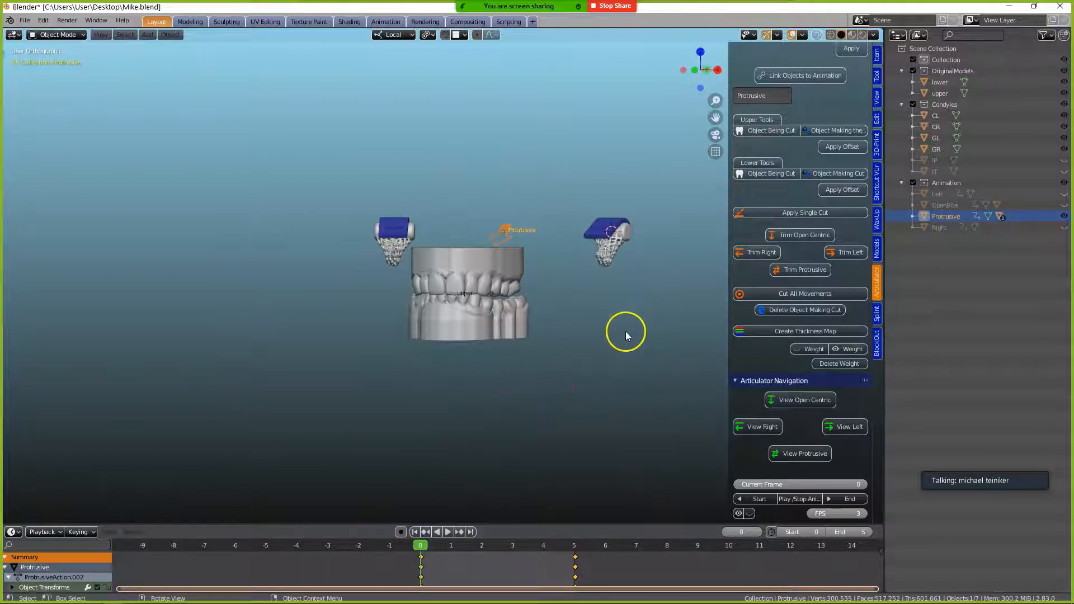
scroll(625, 333, "up", 1)
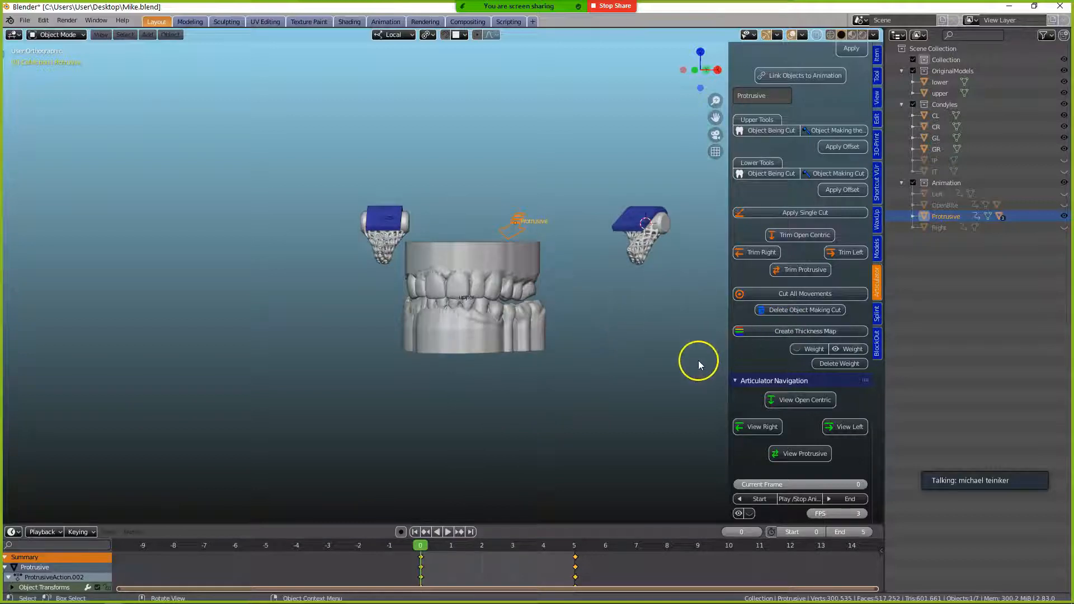
left_click(805, 455)
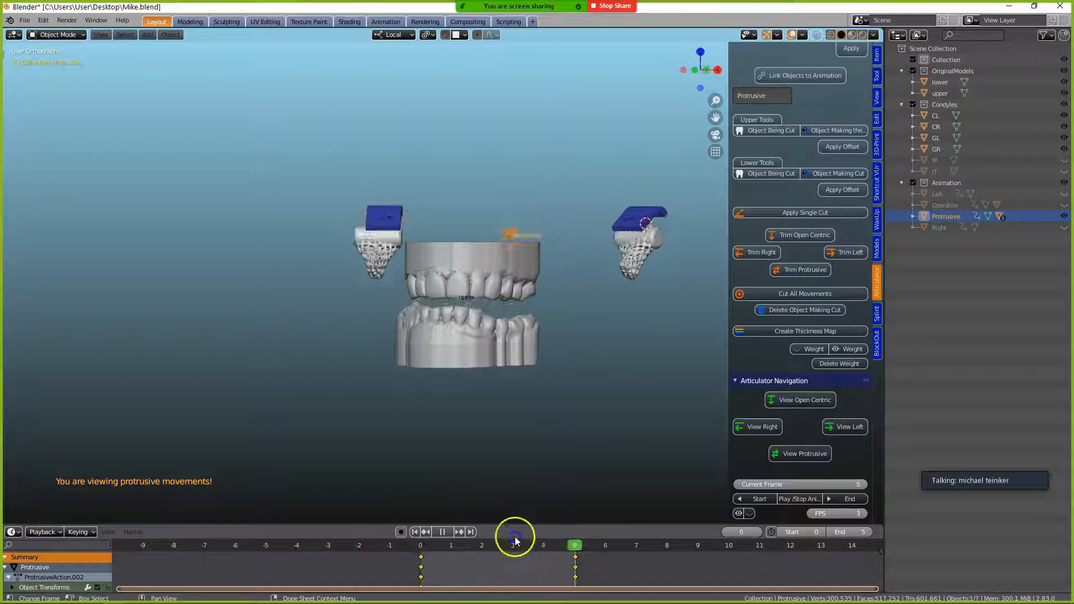
left_click(382, 532)
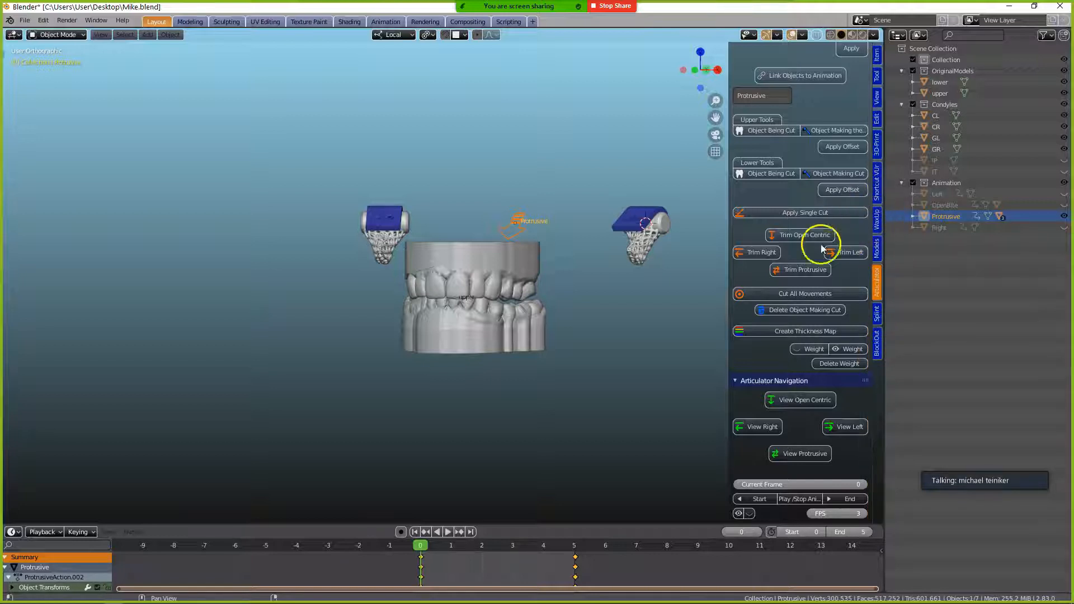
- Switch to the BlockOut module, select the lower model and register it as the lower
scroll(504, 414, "up", 2)
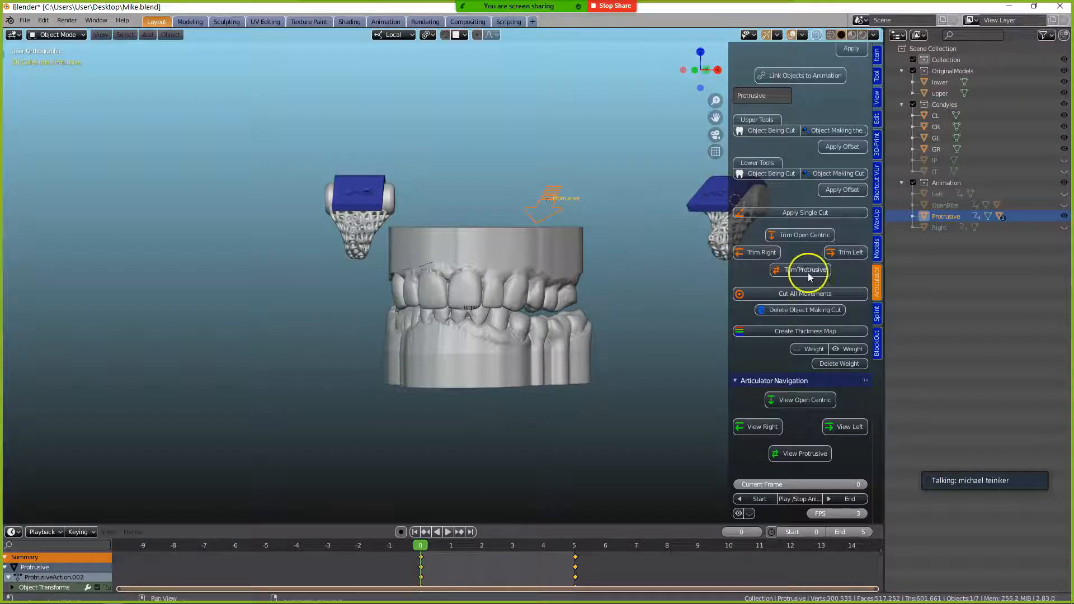
left_click(877, 343)
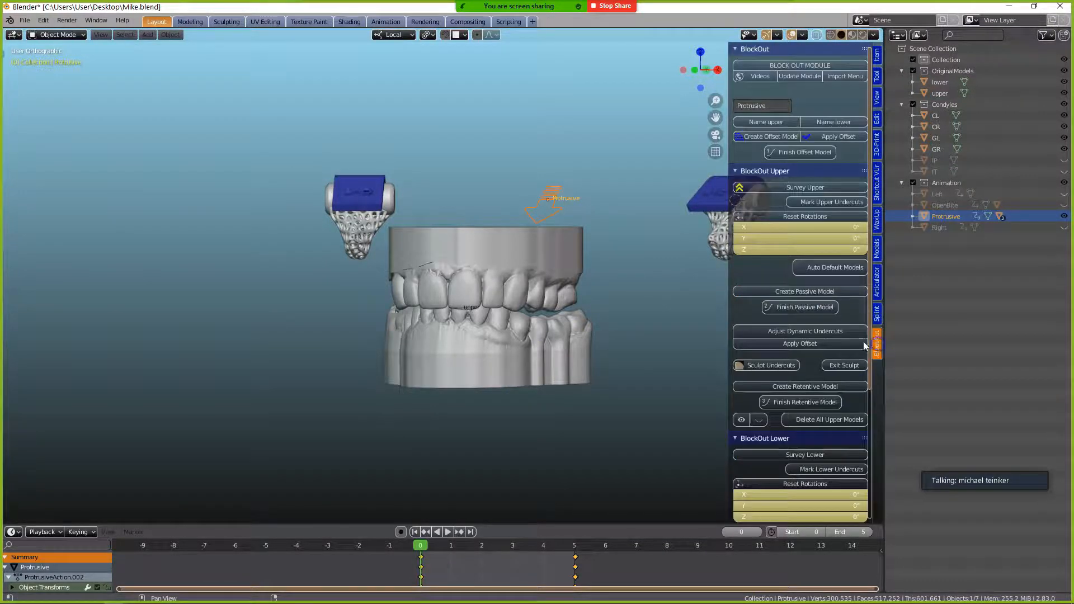
scroll(493, 360, "down", 2)
left_click(474, 336)
scroll(579, 335, "up", 3)
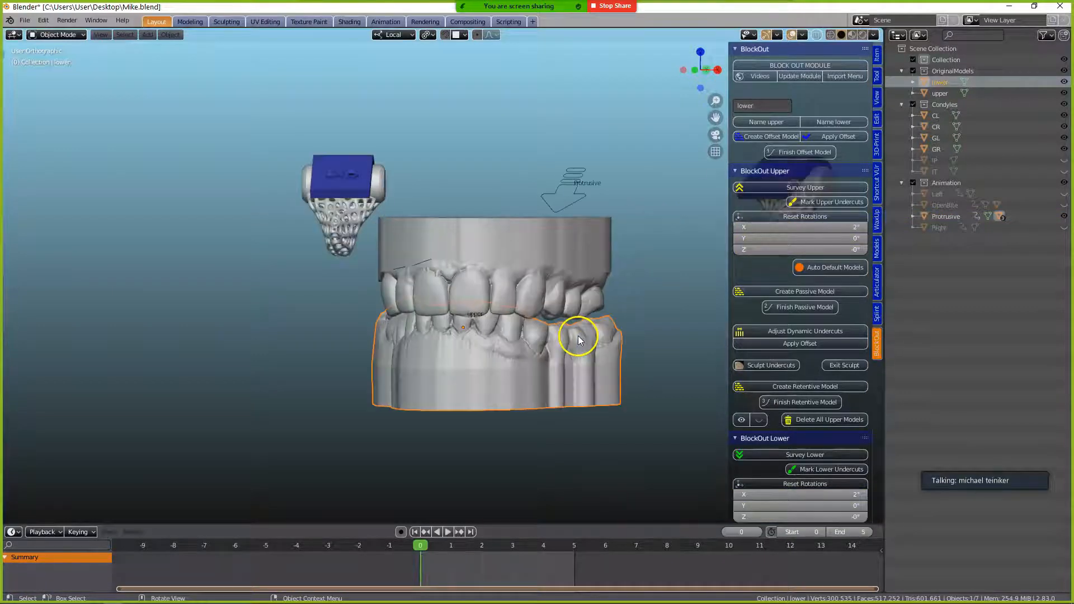
scroll(481, 386, "down", 1)
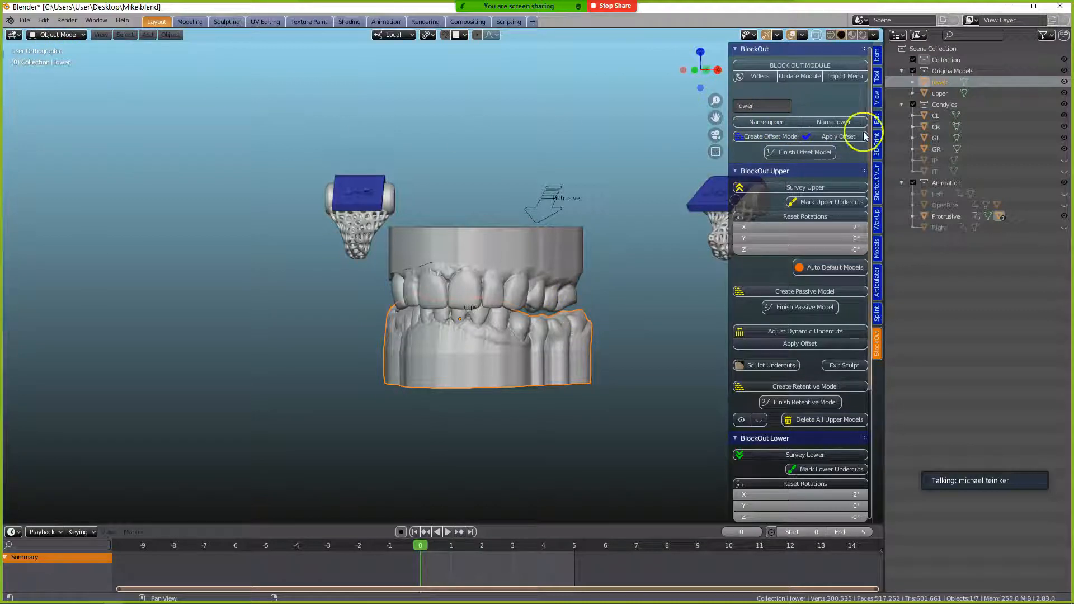
left_click(841, 122)
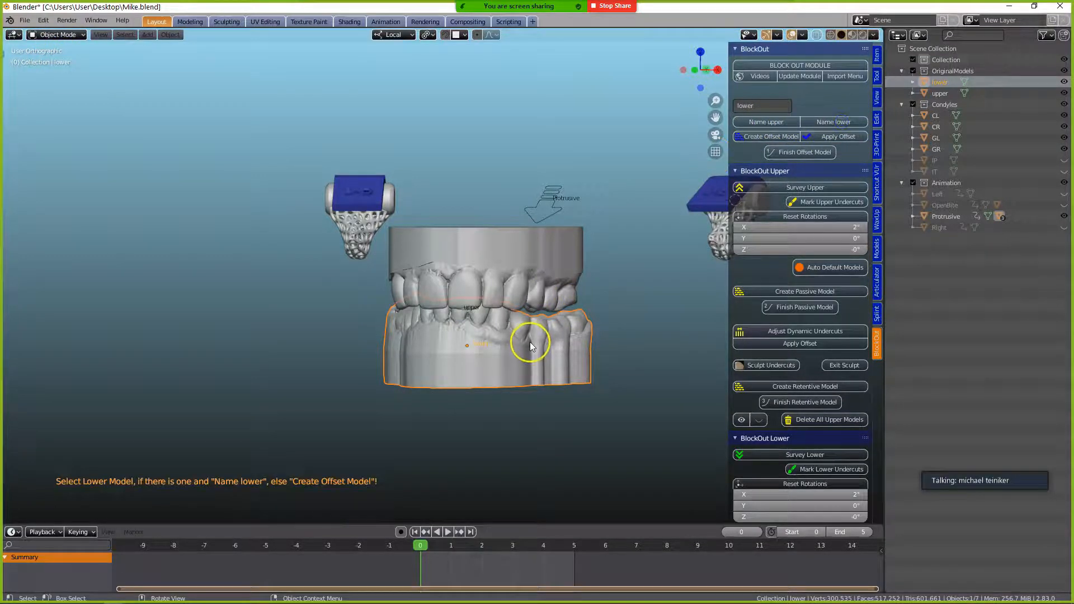
- Create an offset model from the lower model and apply the 0.2 mm offset
scroll(529, 344, "up", 2)
scroll(532, 347, "up", 2)
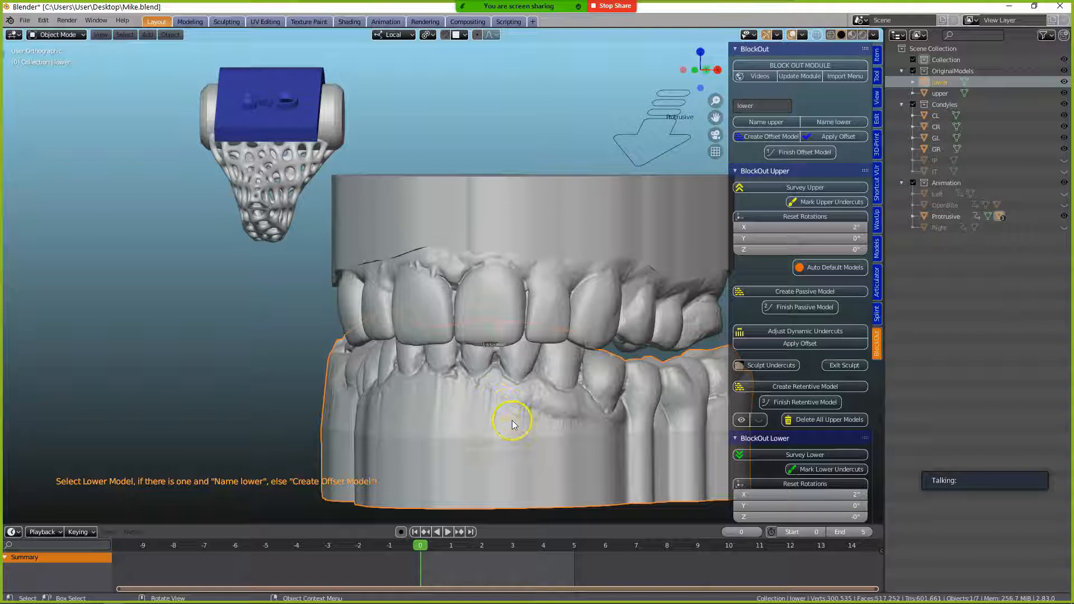
scroll(509, 412, "down", 1)
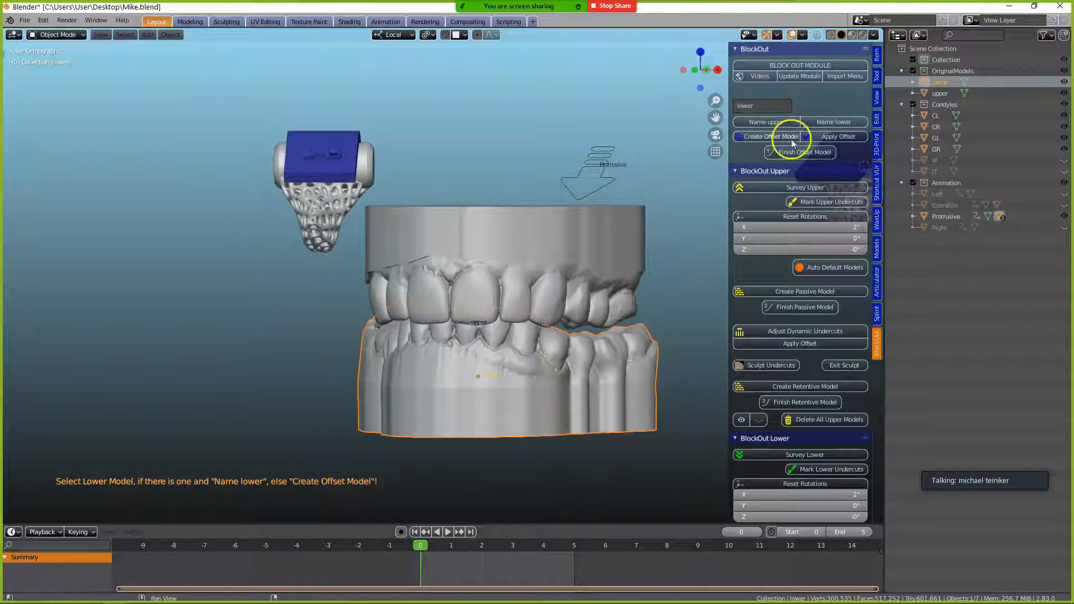
left_click(759, 136)
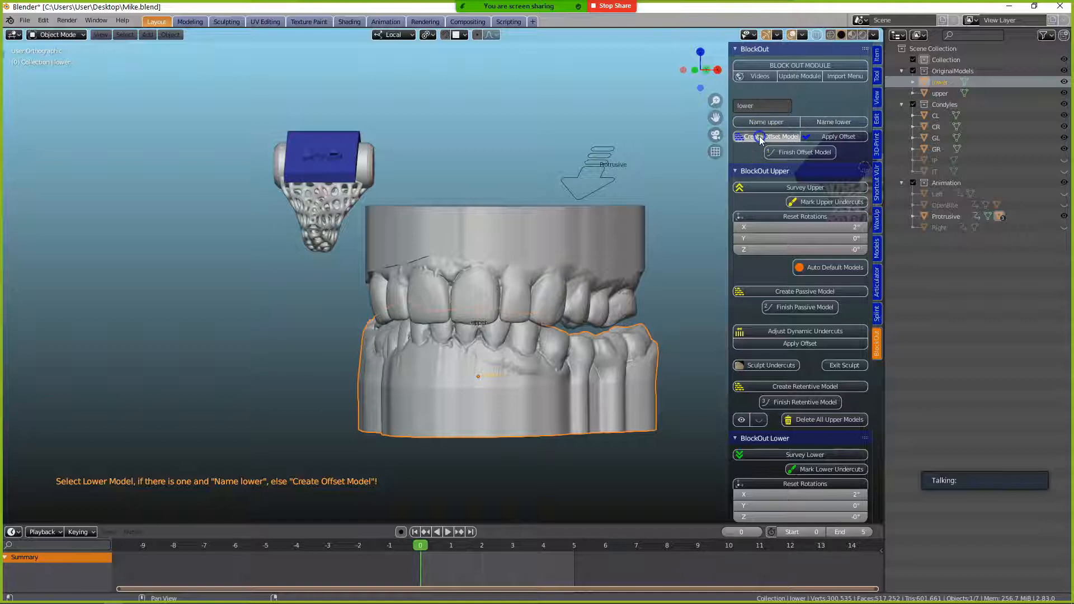
scroll(607, 271, "up", 1)
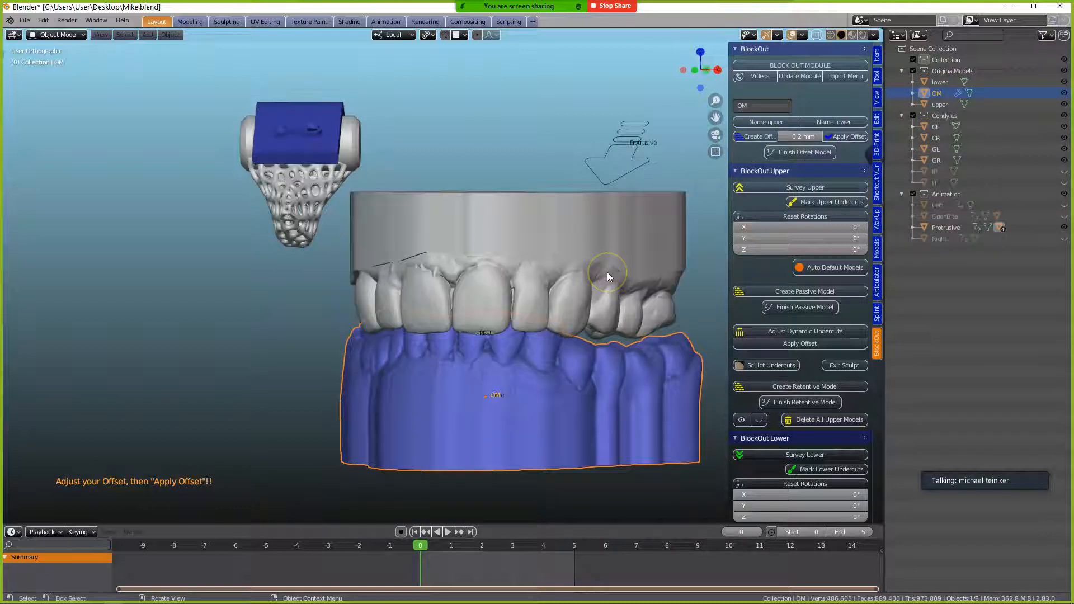
scroll(606, 272, "down", 1)
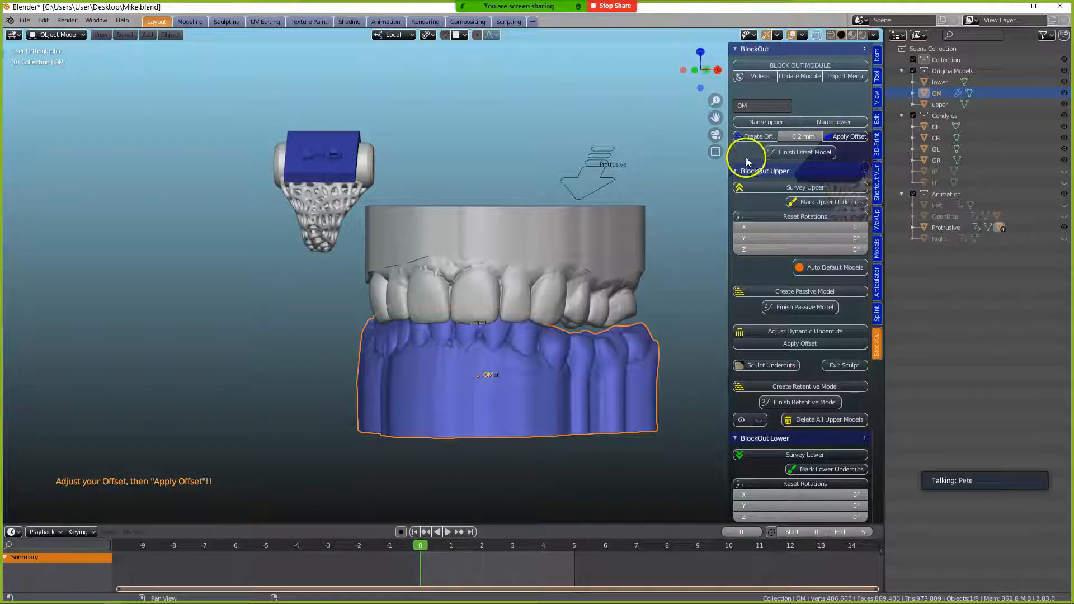
left_click_drag(728, 164, 692, 165)
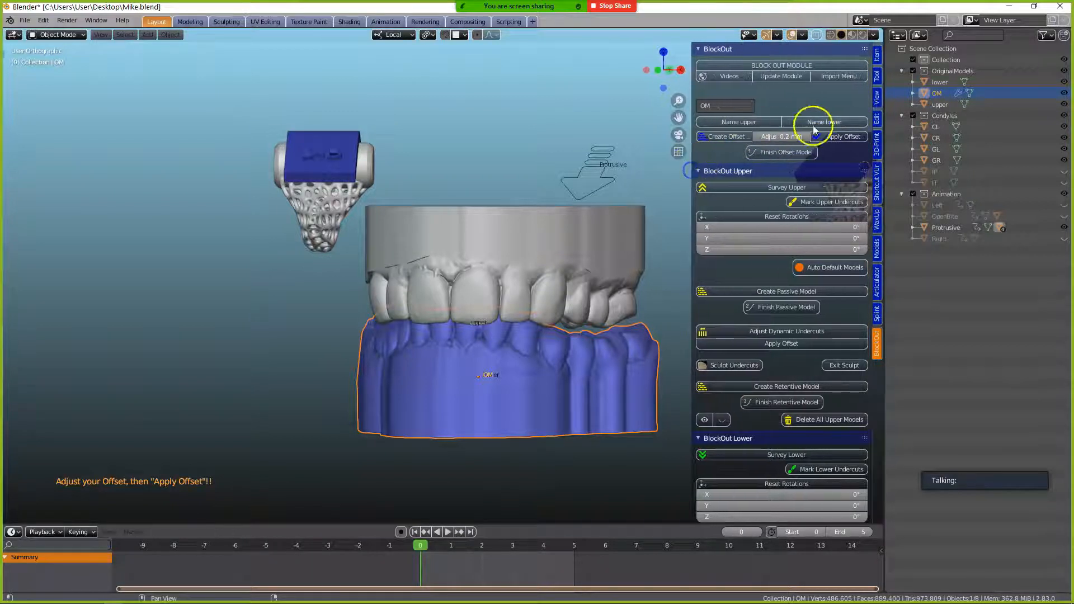
left_click(845, 138)
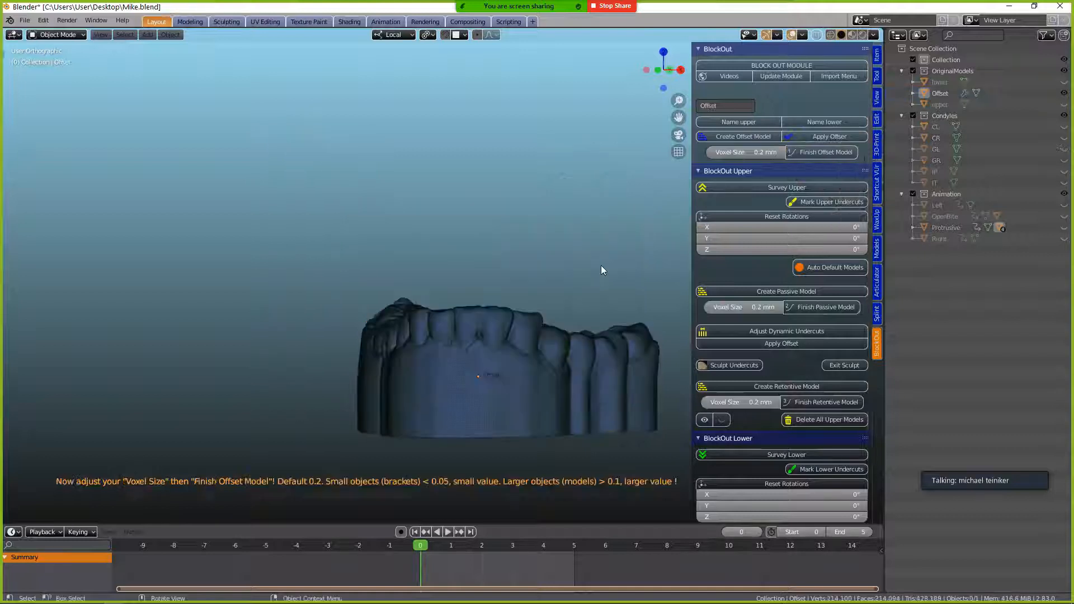
- Finish the lower offset model with the 0.2 mm voxel size
left_click(730, 167)
left_click(809, 152)
left_click(552, 318)
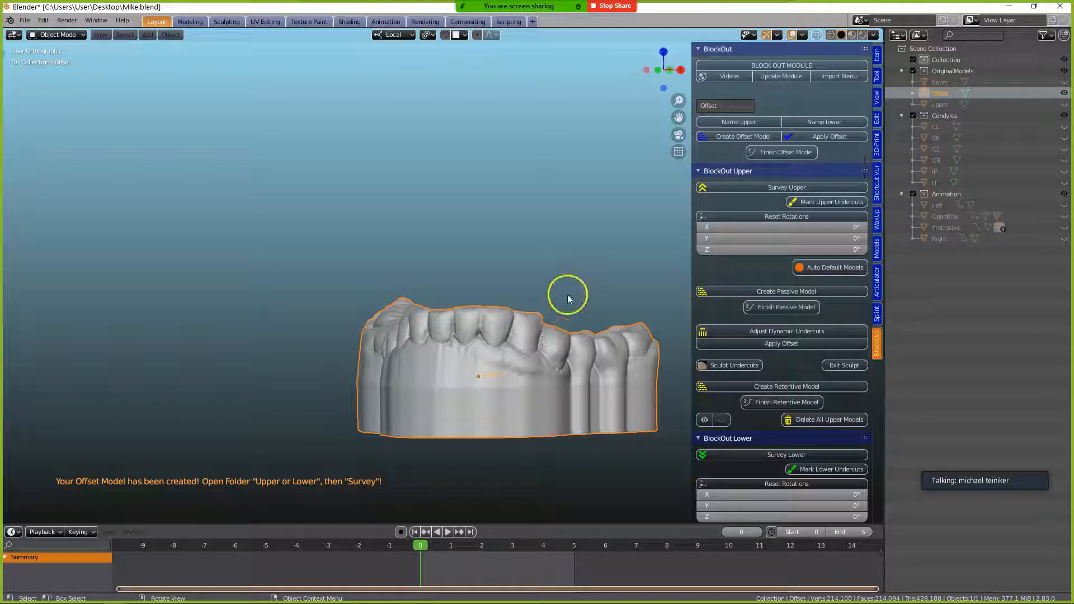
- Inspect the finished offset model from the side, the rear and the front
middle_click_drag(530, 334, 484, 338)
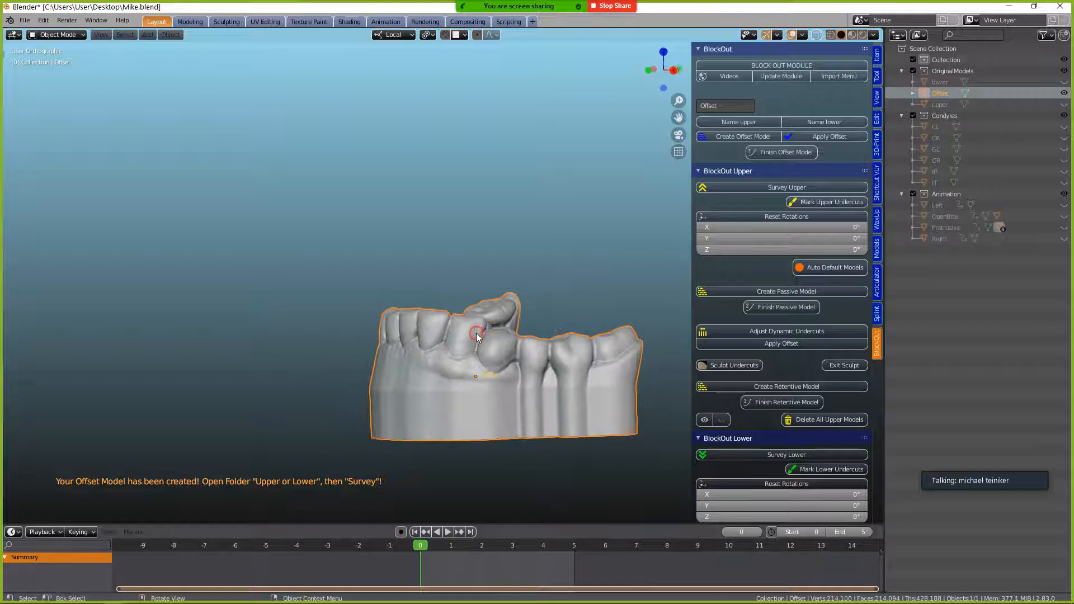
scroll(538, 365, "up", 5)
middle_click_drag(538, 367, 498, 411)
scroll(638, 360, "up", 2)
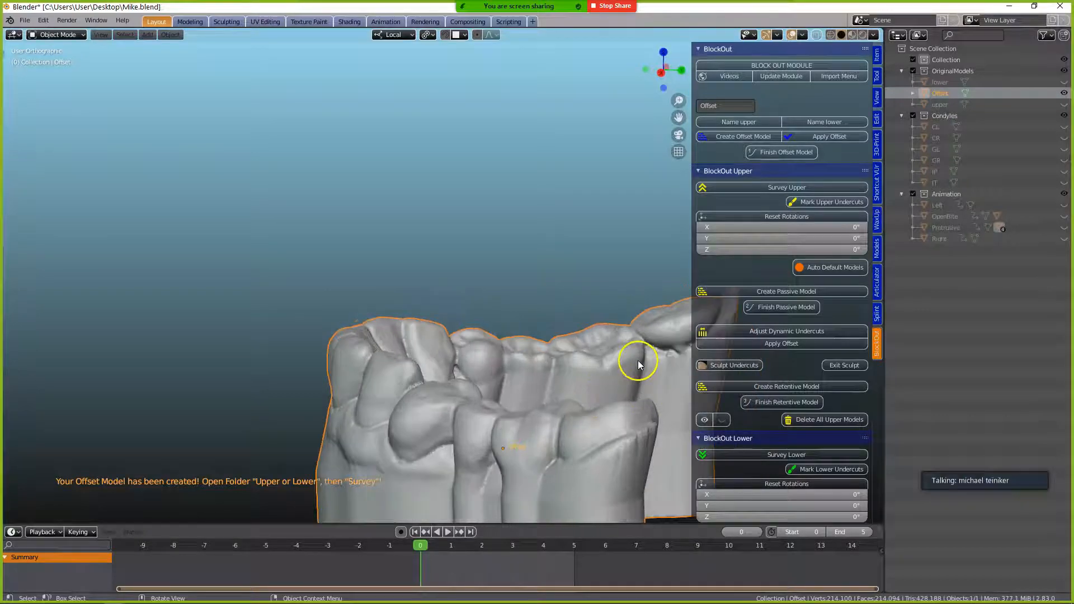
scroll(638, 360, "down", 3)
middle_click_drag(587, 361, 518, 354)
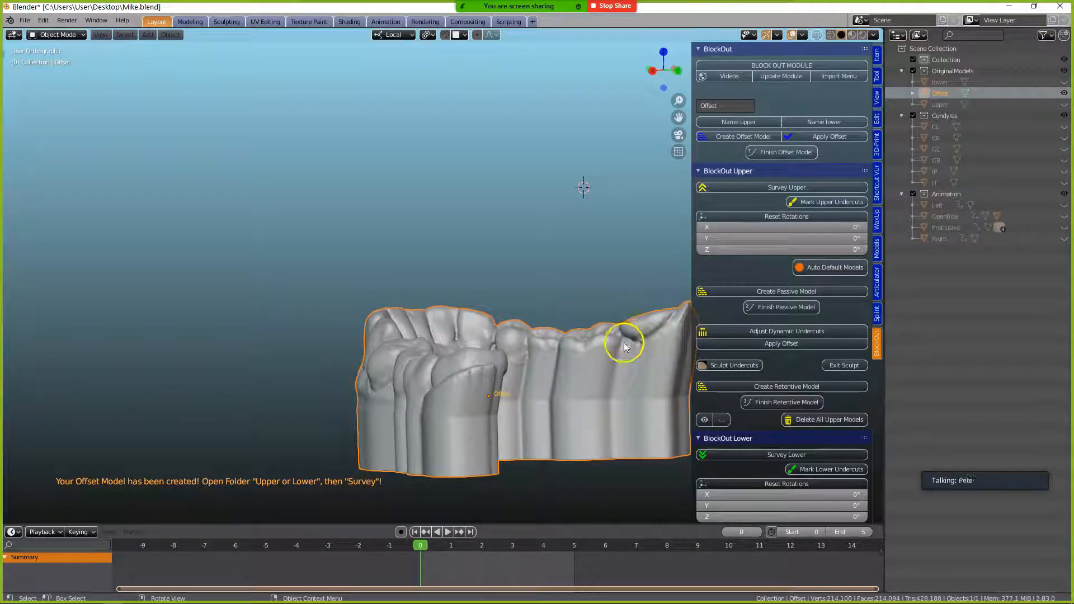
scroll(623, 342, "down", 2)
middle_click_drag(442, 361, 546, 374)
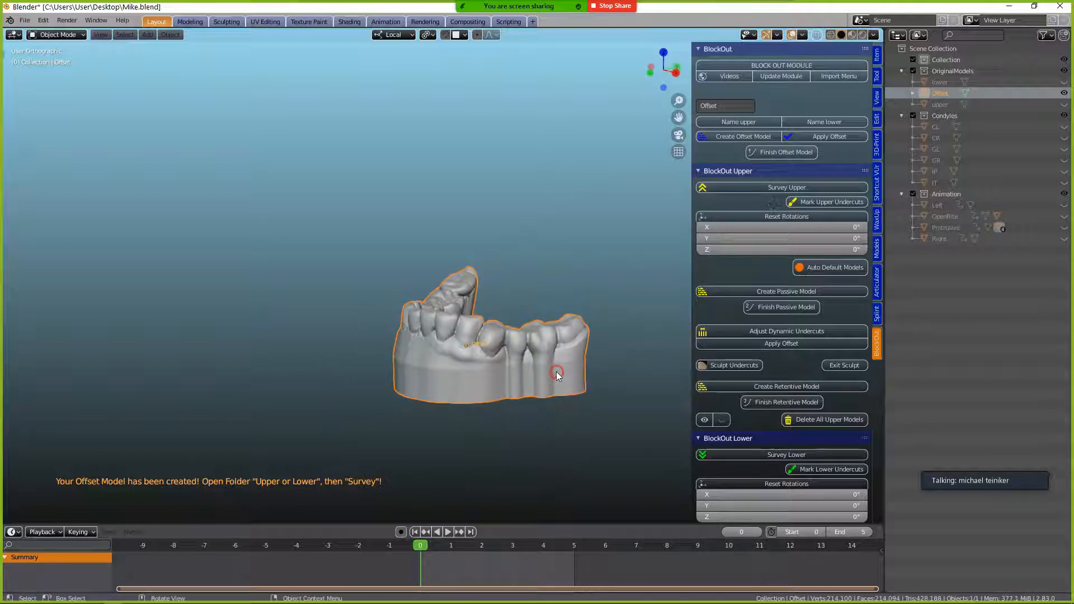
middle_click_drag(431, 366, 503, 374)
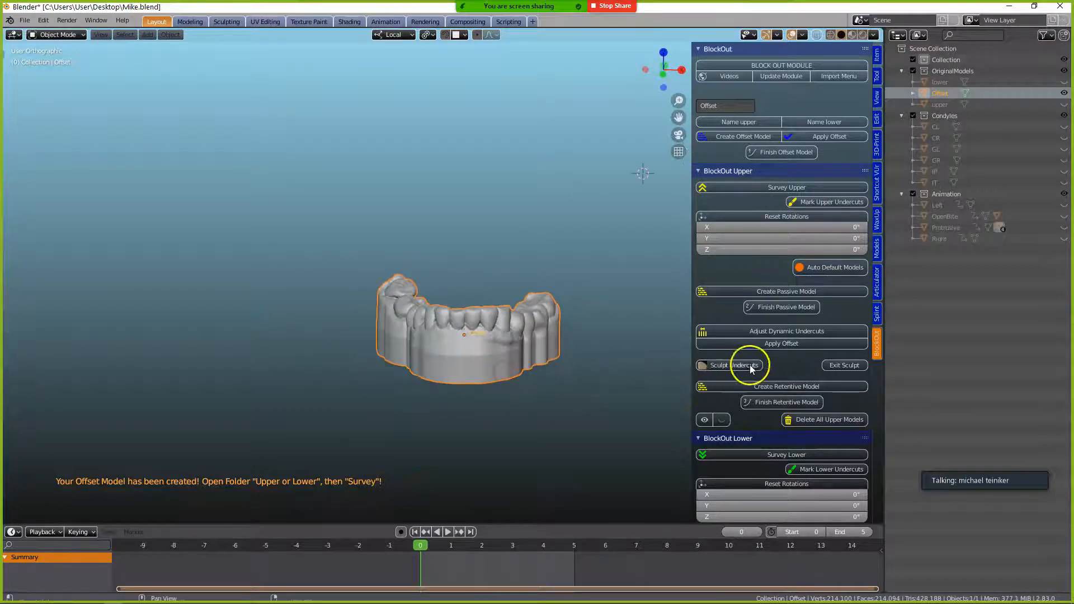
- Survey the lower offset model and tilt its path of insertion to -2.29° in X and -1.15° in Y
scroll(764, 368, "down", 6)
left_click(780, 273)
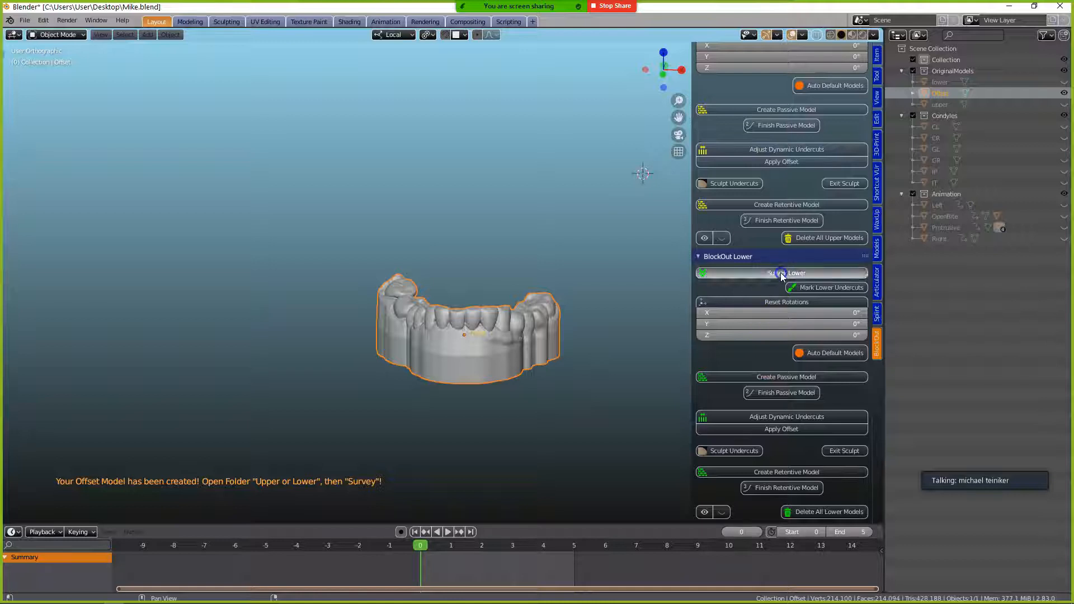
scroll(502, 381, "up", 2)
left_click_drag(492, 384, 491, 381)
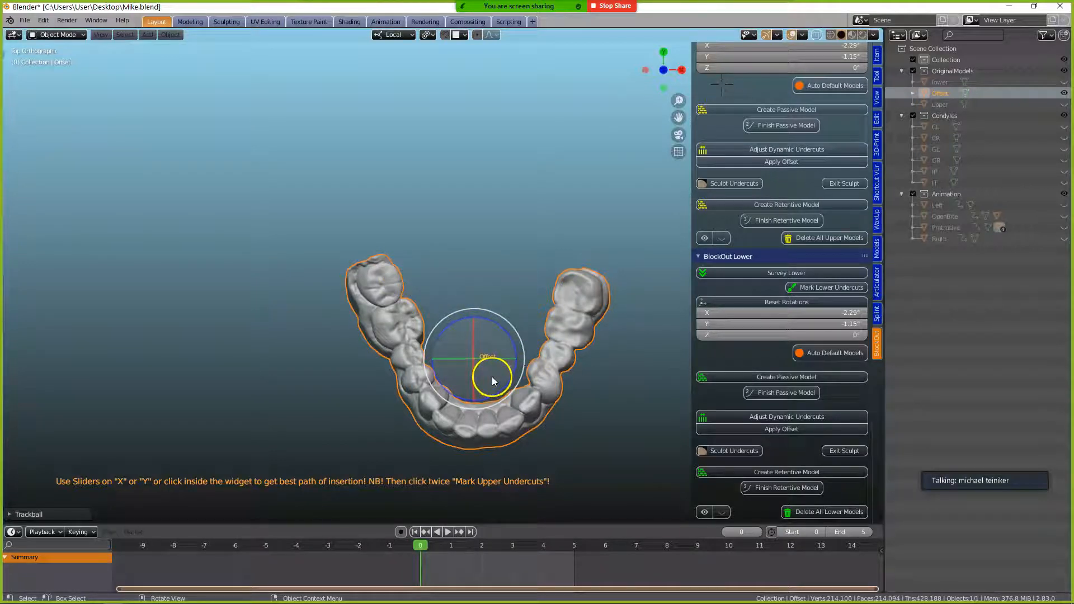
- Mark the lower undercuts for the surveyed path of insertion and check them around the arch
left_click(815, 287)
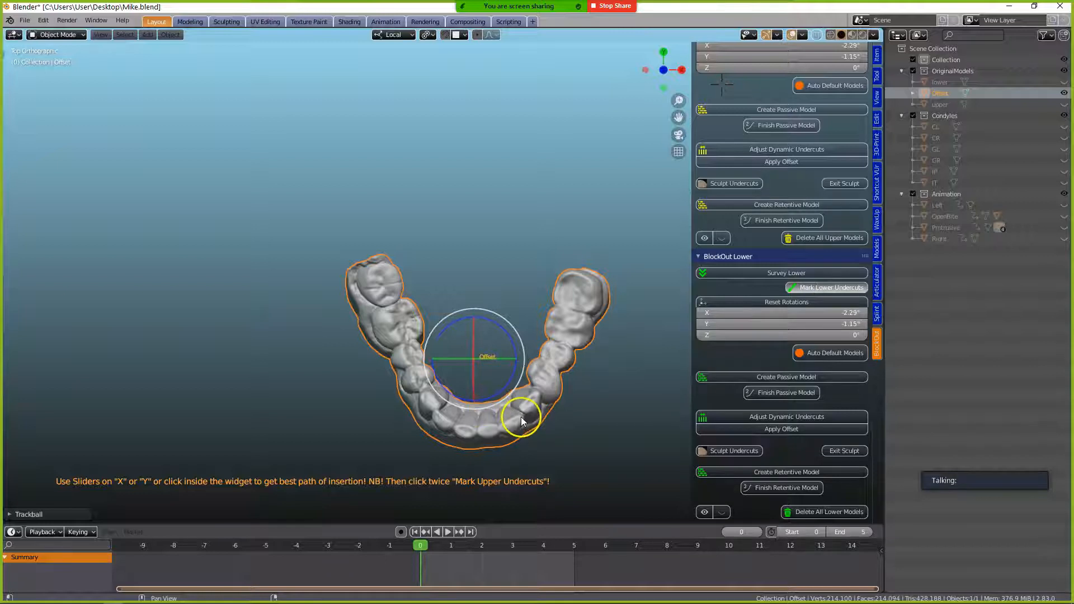
middle_click_drag(521, 423, 538, 347)
scroll(565, 333, "up", 4)
scroll(513, 336, "down", 1)
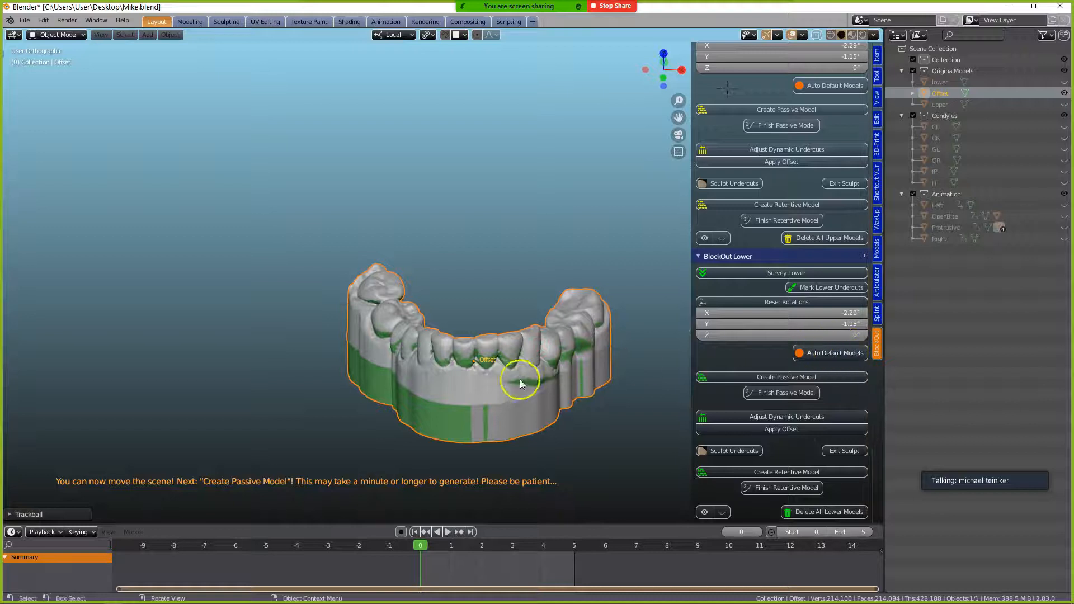
middle_click_drag(521, 368, 354, 373)
middle_click_drag(407, 350, 626, 324)
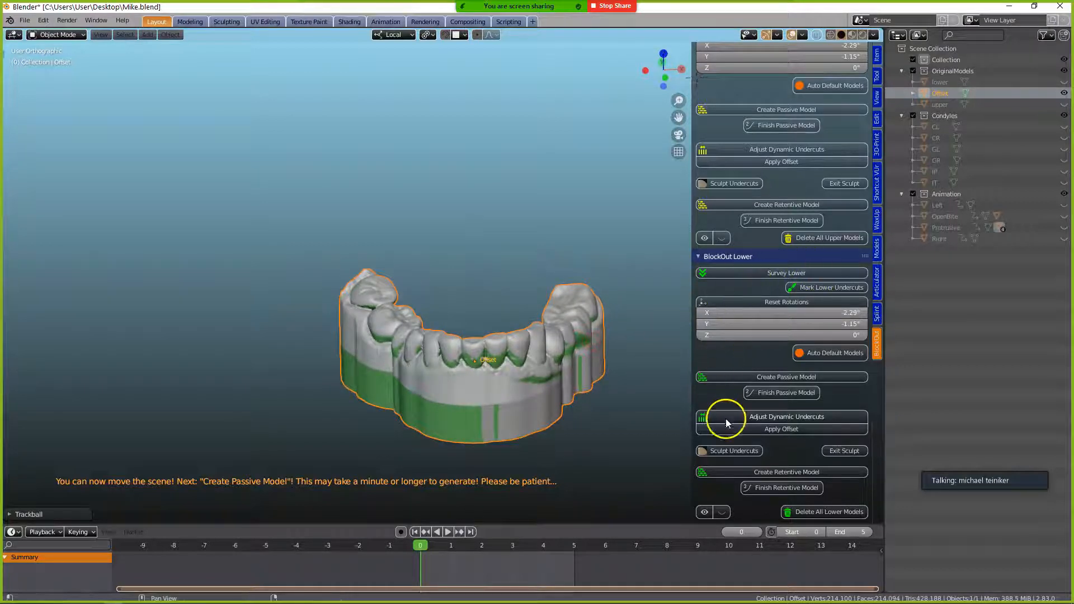
- Create the lower passive model and finish it with the 0.2 mm voxel size
left_click_drag(692, 348, 664, 350)
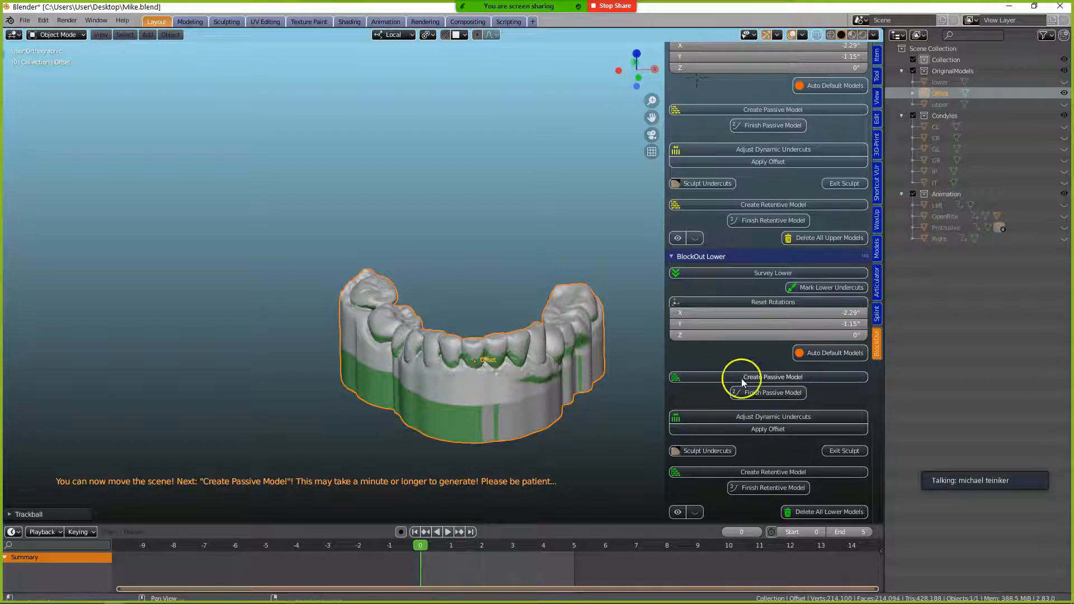
left_click(780, 376)
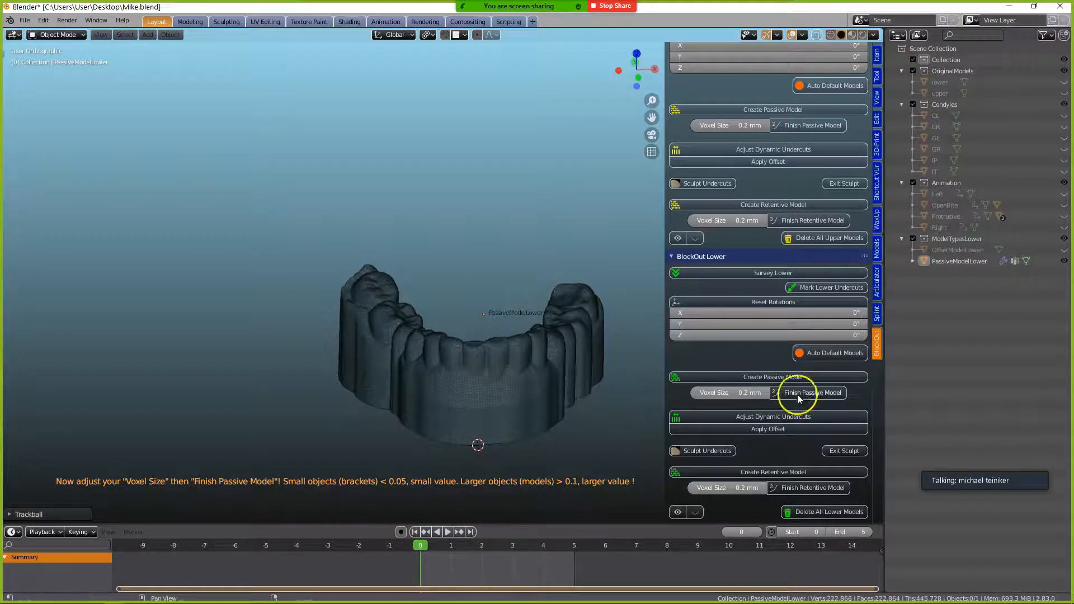
left_click_drag(697, 394, 739, 395)
scroll(553, 394, "up", 4)
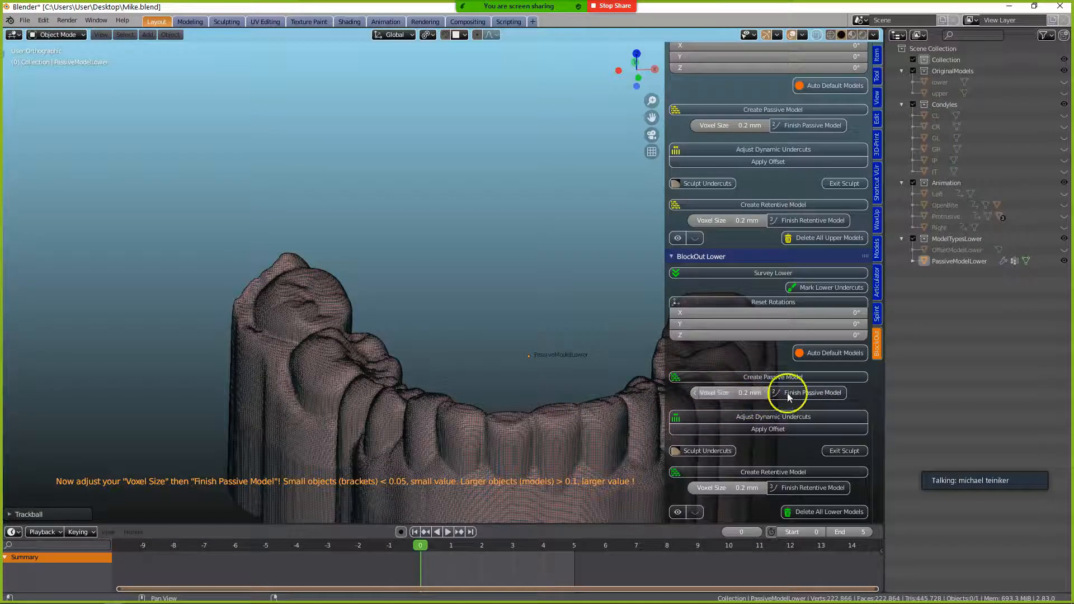
scroll(555, 404, "down", 1)
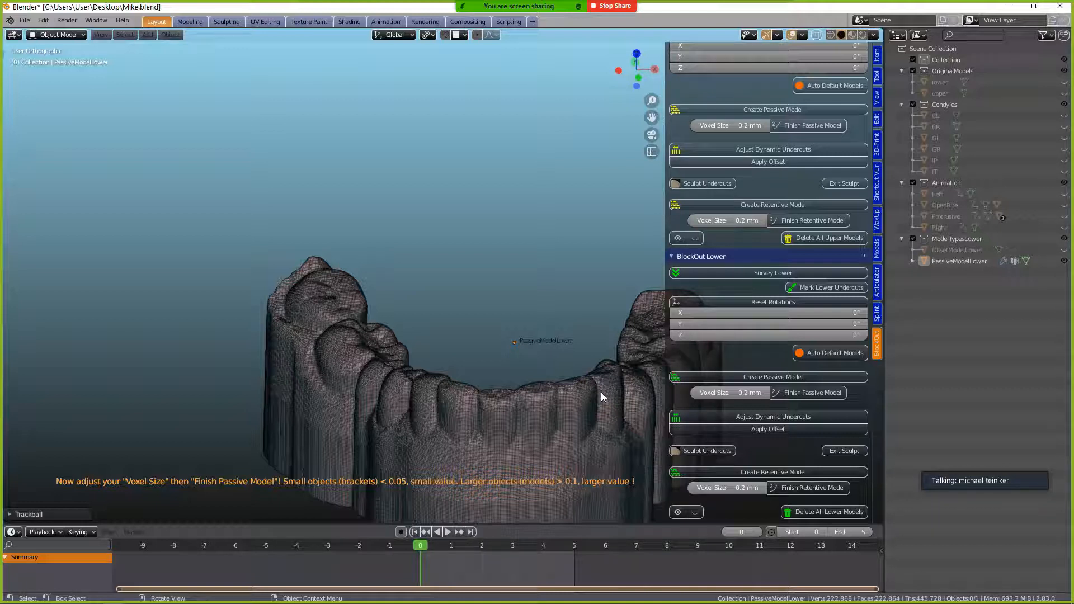
left_click(833, 353)
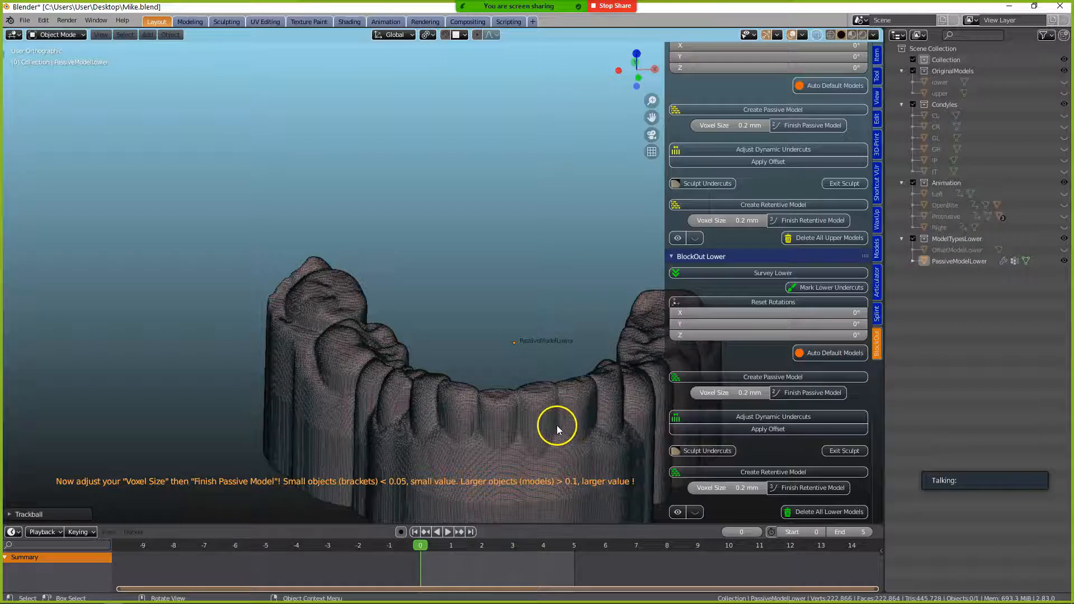
scroll(555, 424, "up", 2)
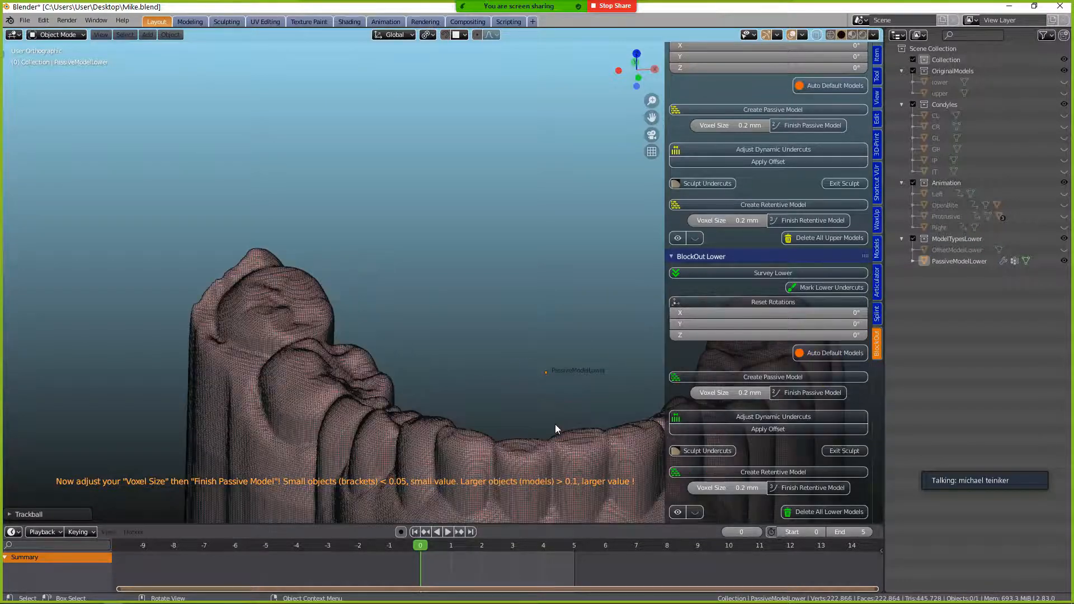
scroll(538, 459, "down", 1)
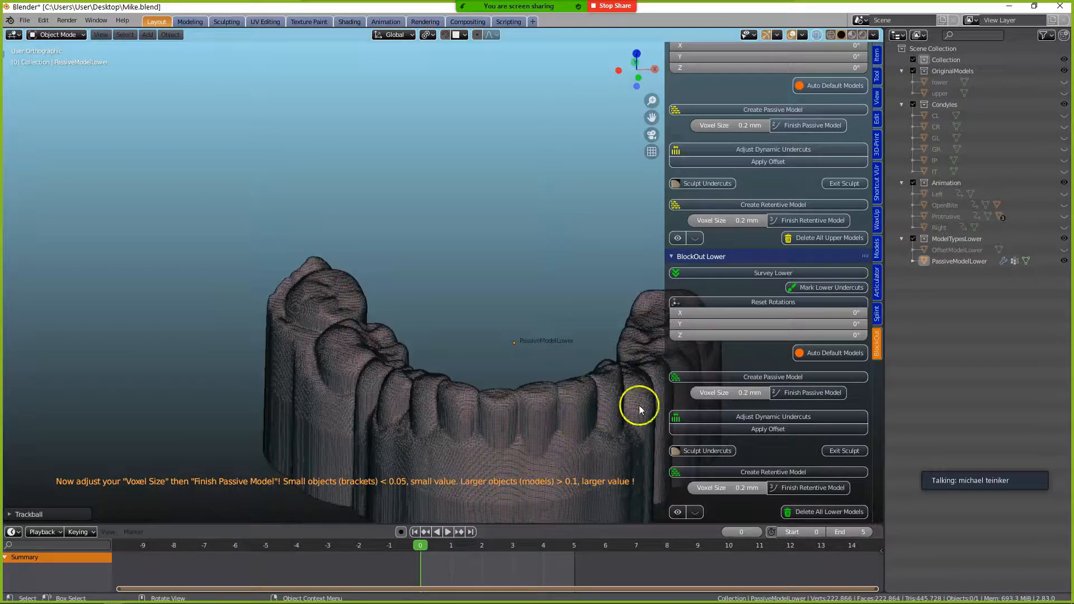
left_click(808, 393)
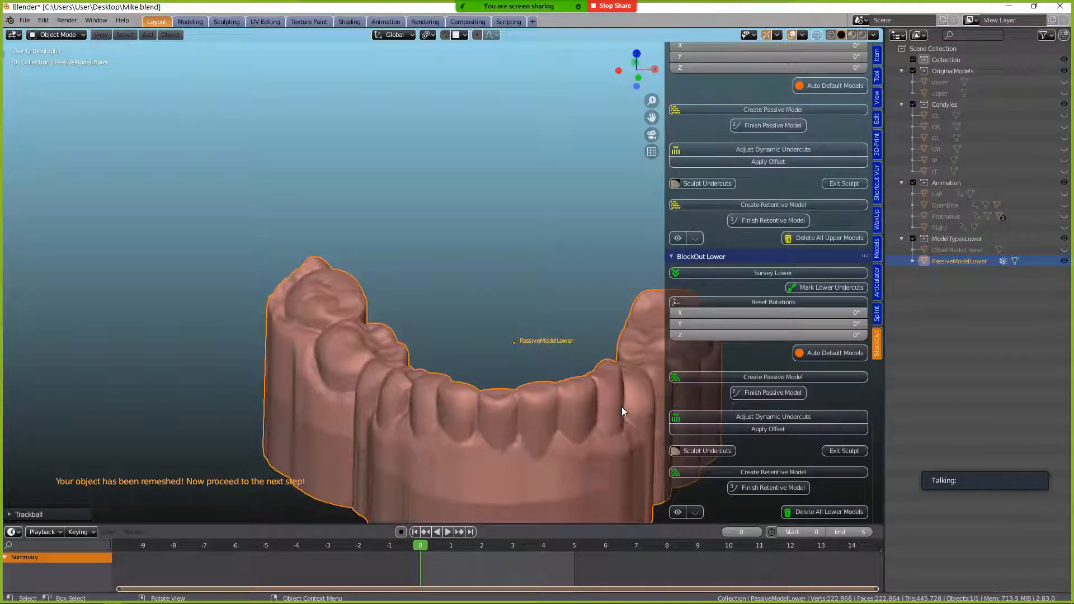
- Check the lower passive model, then start adjusting the lower dynamic undercuts
mouse_move(553, 417)
middle_mouse_down()
mouse_move(543, 385)
mouse_move(537, 401)
mouse_move(491, 425)
mouse_move(329, 425)
mouse_move(565, 401)
middle_mouse_up()
scroll(565, 398, "up", 2)
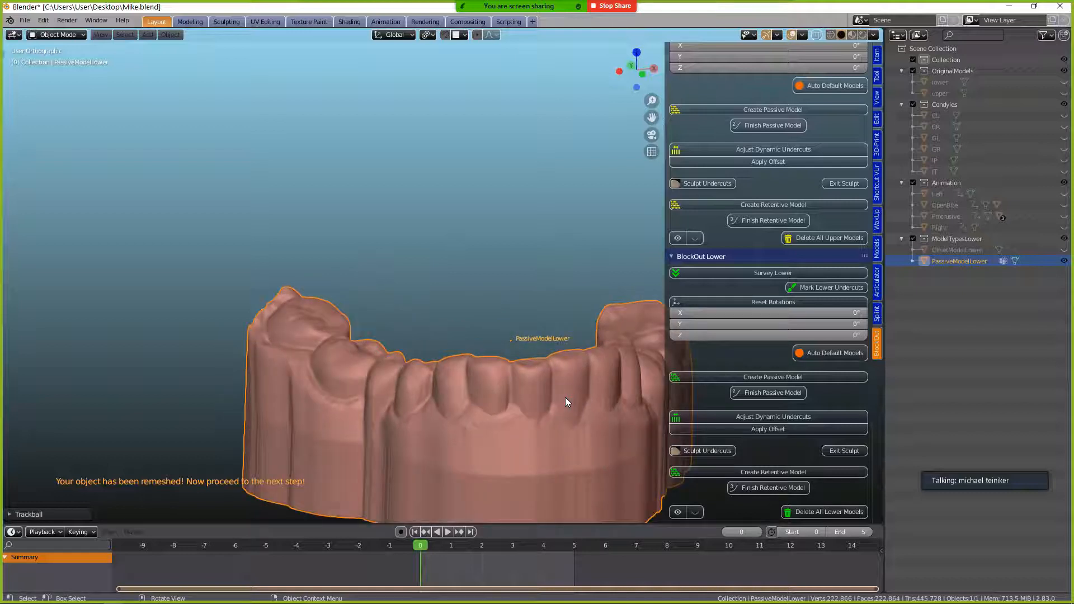
scroll(565, 398, "down", 2)
middle_click_drag(587, 404, 552, 405)
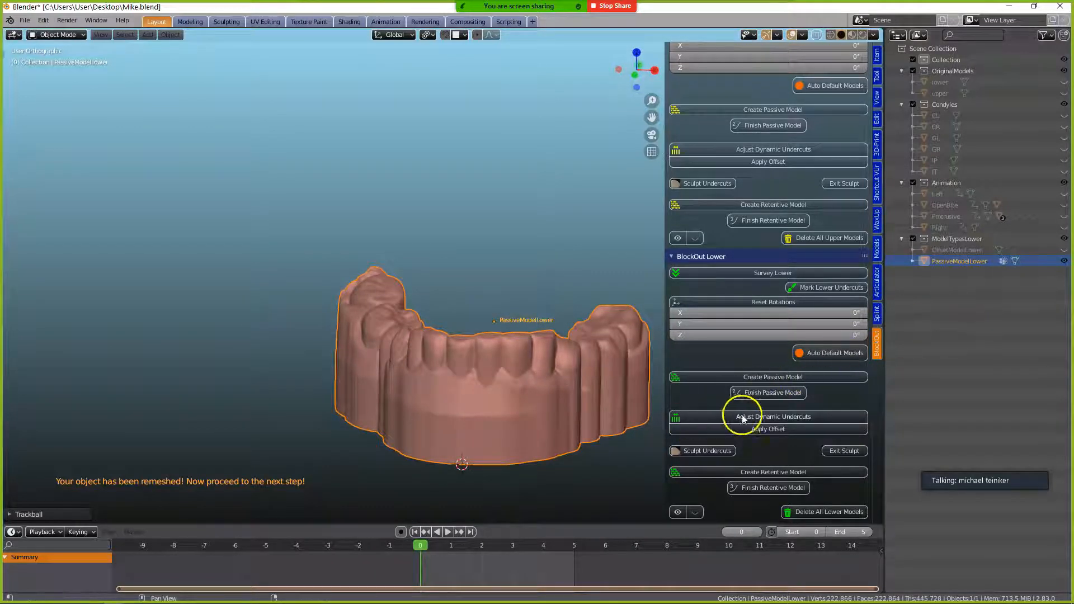
left_click(772, 417)
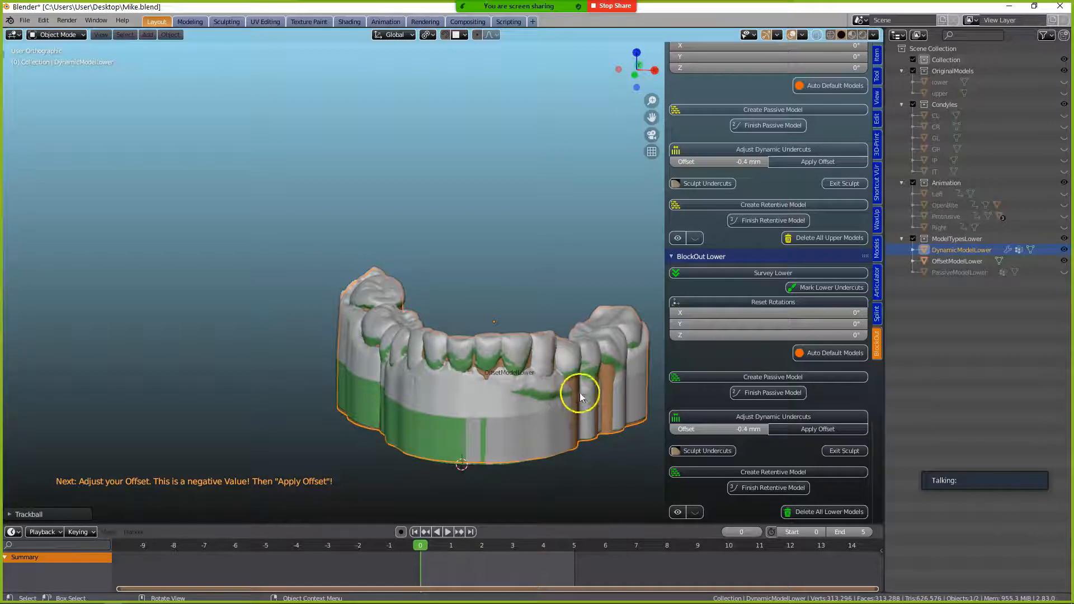
mouse_move(541, 397)
middle_mouse_down()
mouse_move(405, 419)
mouse_move(378, 412)
mouse_move(372, 391)
mouse_move(473, 378)
mouse_move(543, 390)
middle_mouse_up()
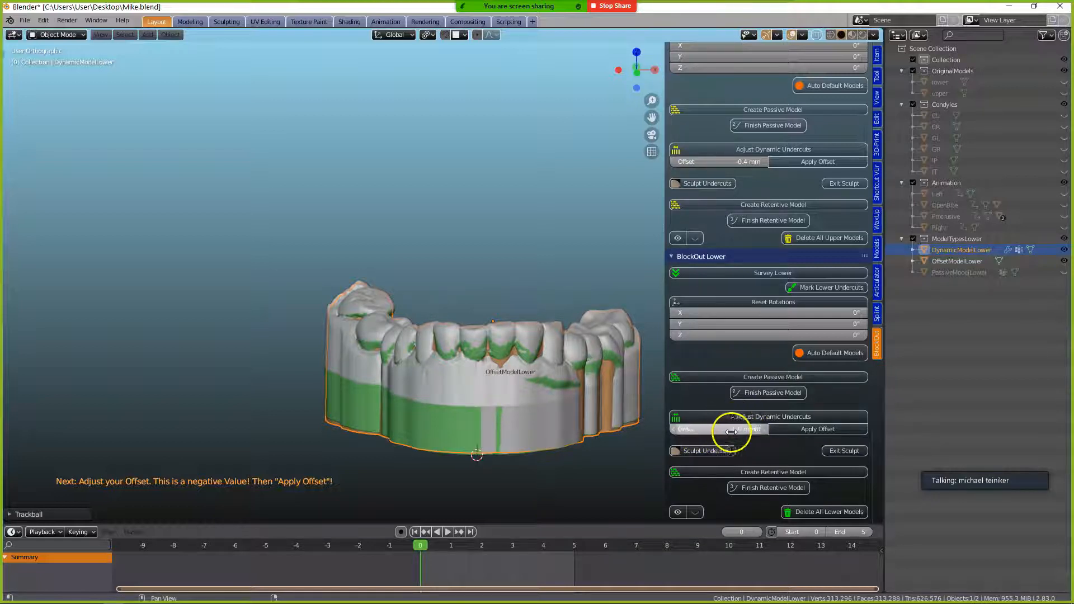
- Try other lower dynamic undercut offsets, including 0.03 mm, and set the offset back to -0.4 mm
left_click_drag(737, 431, 759, 429)
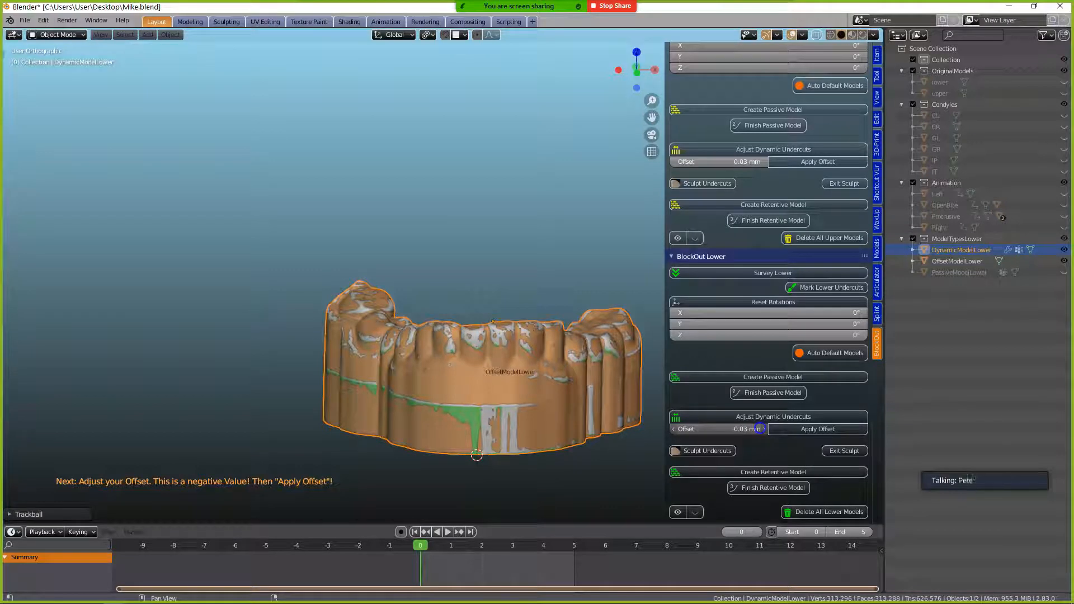
left_click_drag(759, 429, 758, 429)
left_click(744, 429)
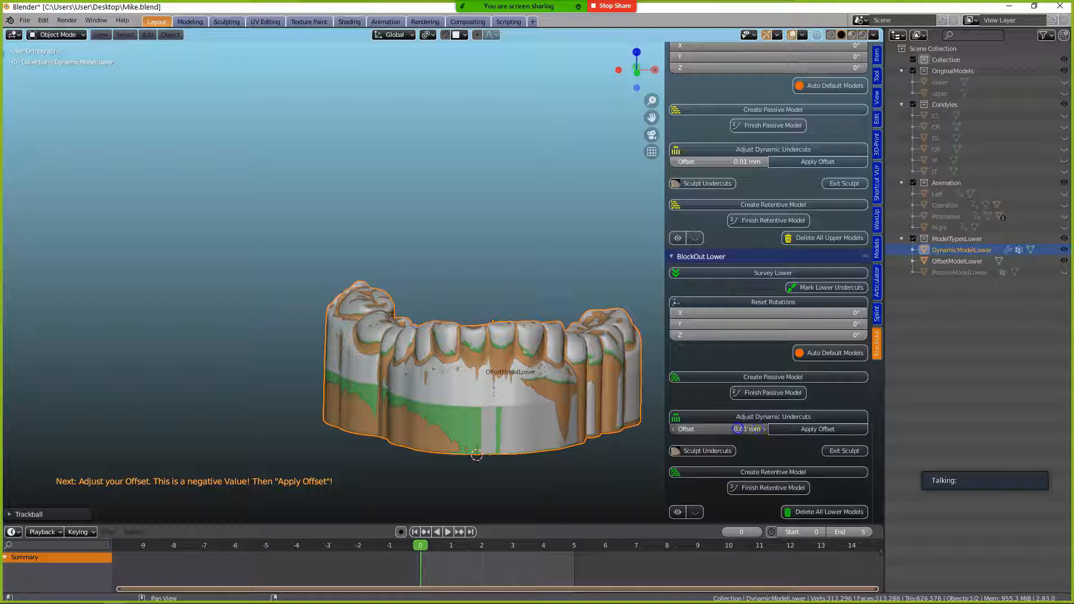
key("BackSpace")
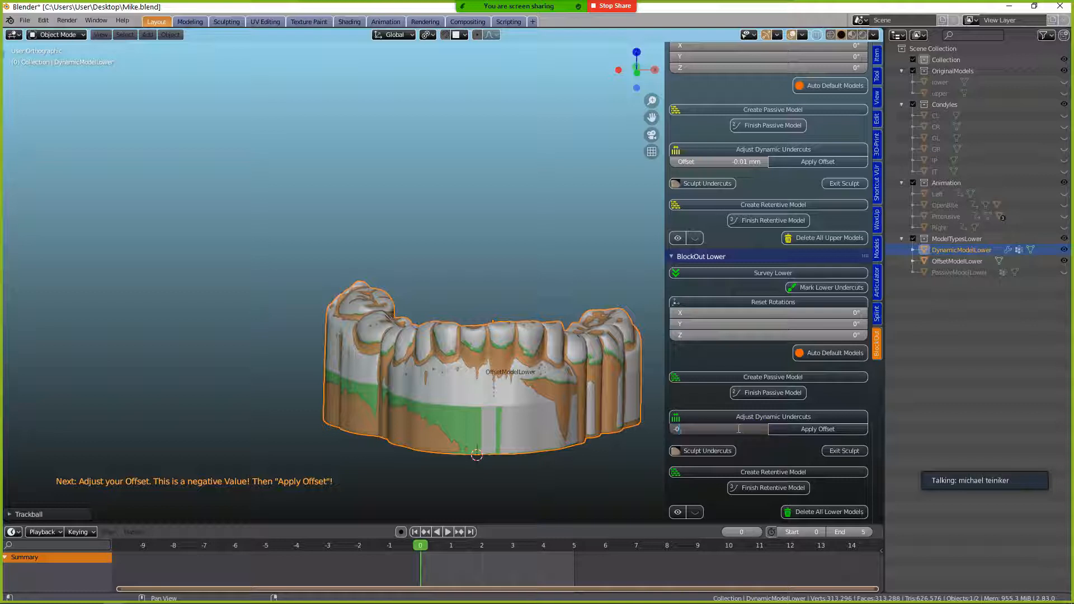
type("-0.4")
key("Return")
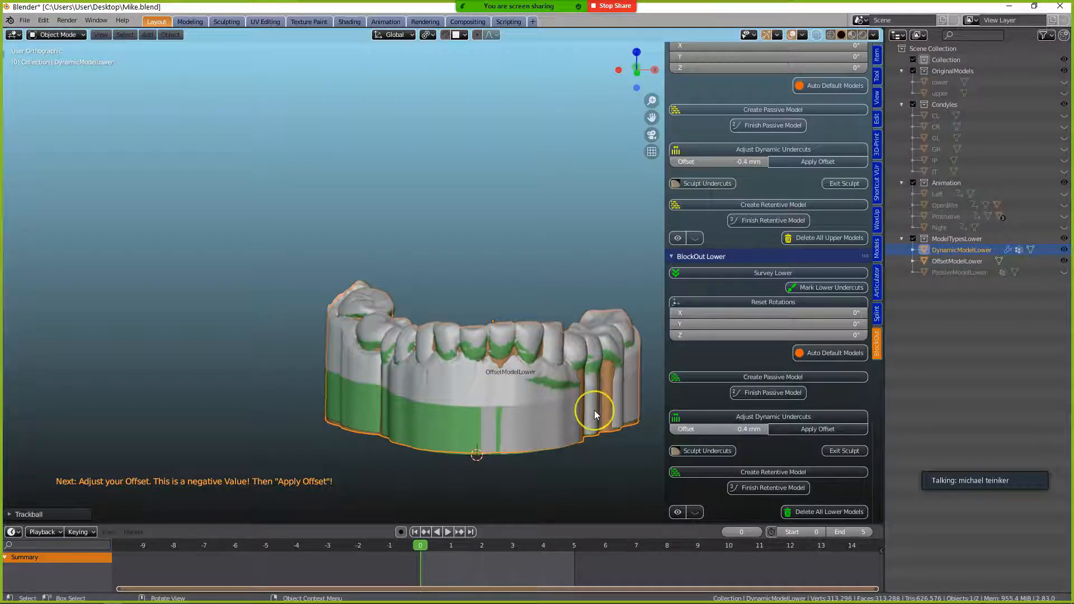
- Examine the blocked-out undercuts and set the lower dynamic undercut offset to -0.3 mm
scroll(594, 414, "up", 1)
middle_click_drag(604, 398, 469, 421)
scroll(468, 424, "up", 1)
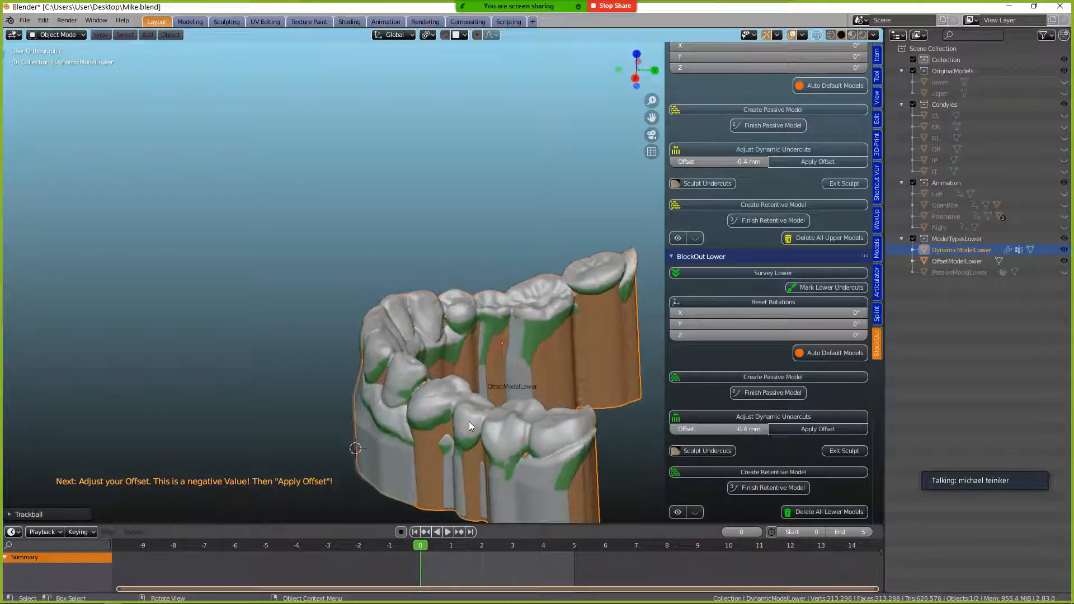
scroll(469, 421, "down", 1)
middle_click_drag(468, 422, 559, 418)
left_click(745, 425)
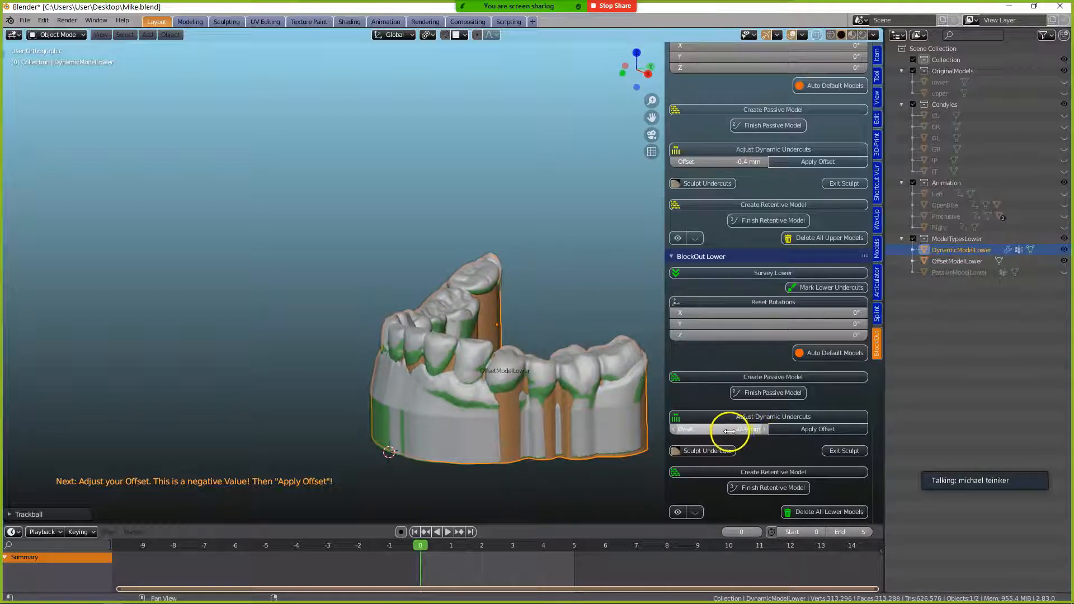
left_click(733, 431)
type("-0.3")
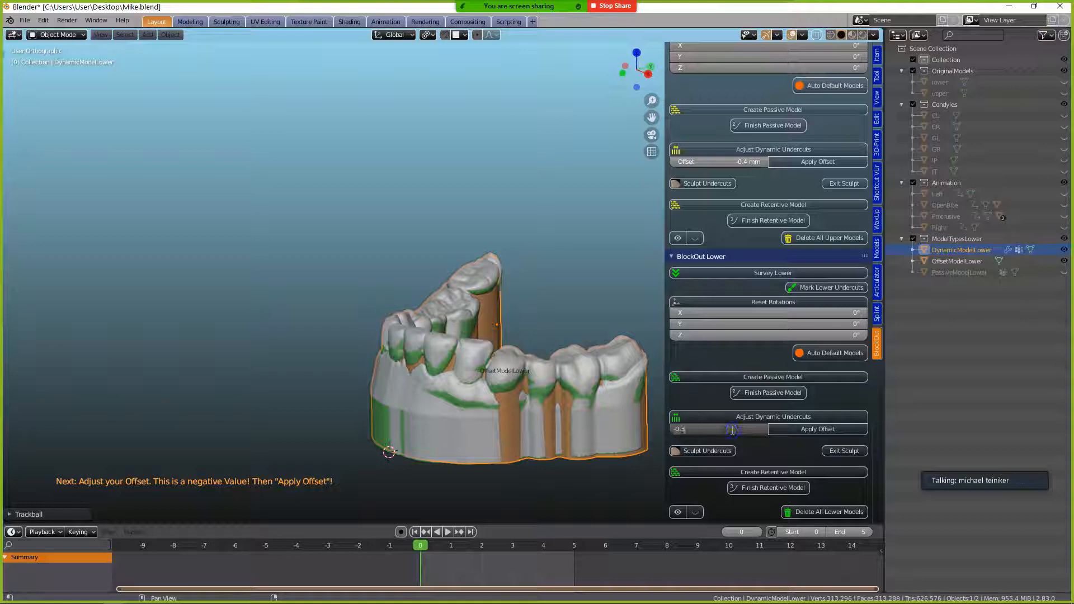
key("Return")
- Check the exposed undercuts around the teeth and apply the -0.3 mm offset to the lower dynamic model
middle_click_drag(455, 394, 503, 372)
scroll(580, 388, "up", 6)
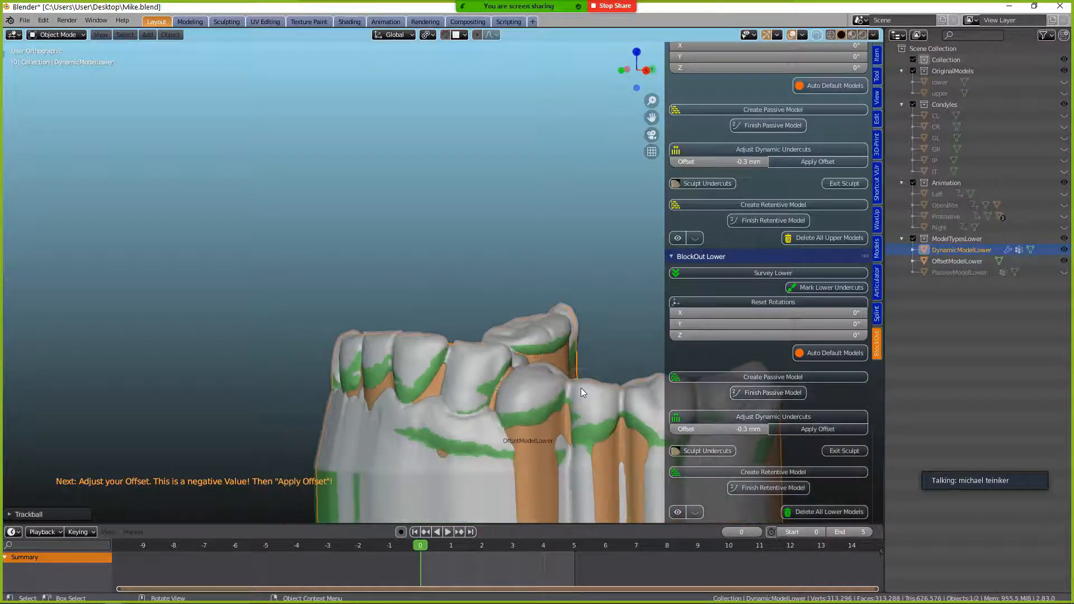
scroll(581, 388, "down", 4)
middle_click_drag(489, 303, 465, 276, "shift")
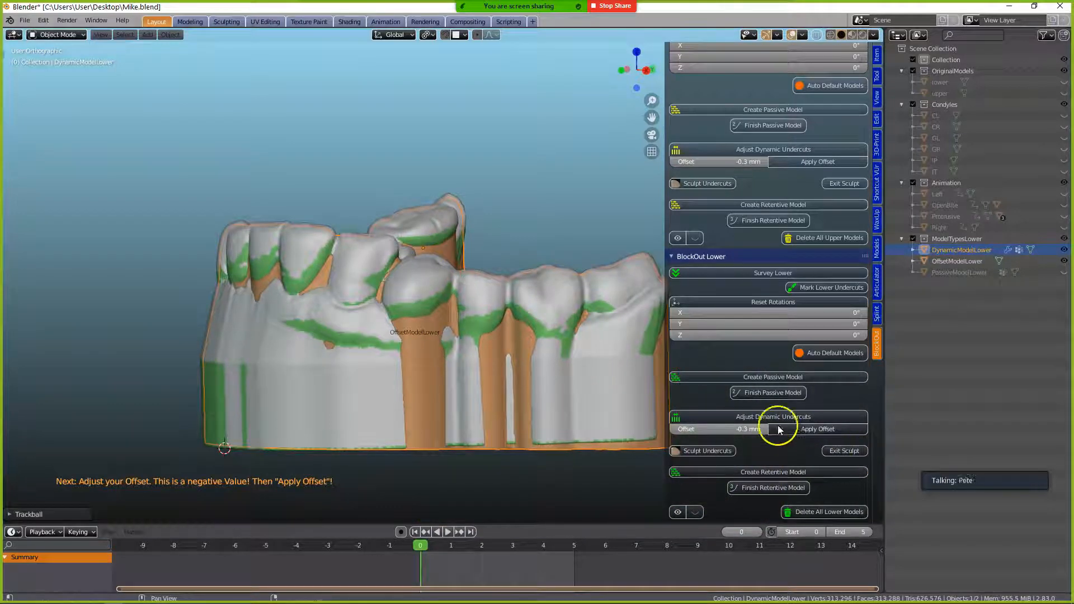
left_click(809, 429)
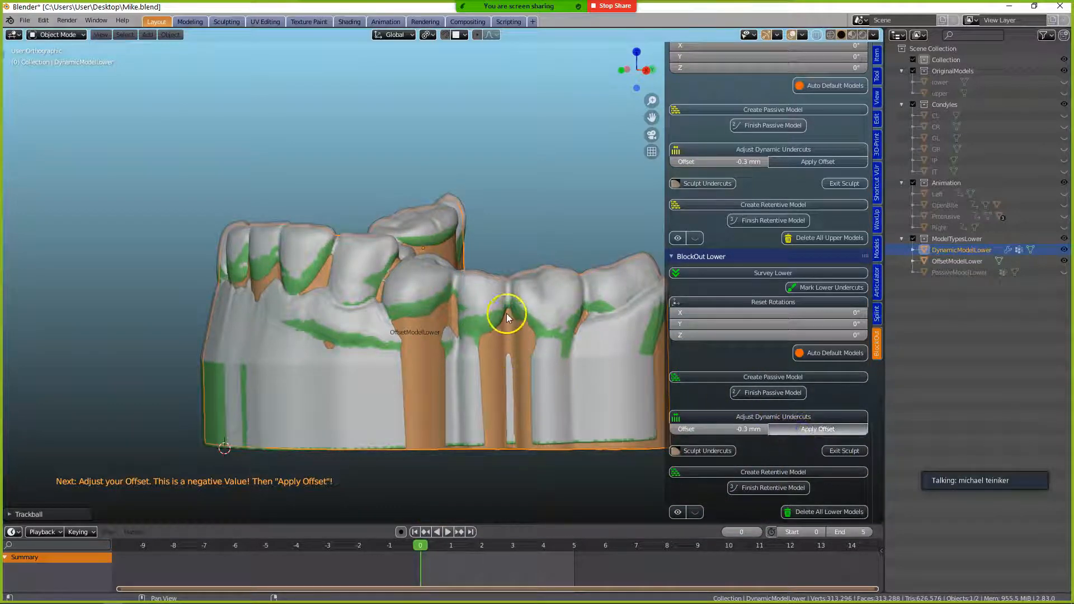
- Sculpt the lower dynamic model's undercuts in add mode, building up block-out material along the gumline below the front teeth
middle_click_drag(494, 346, 569, 375)
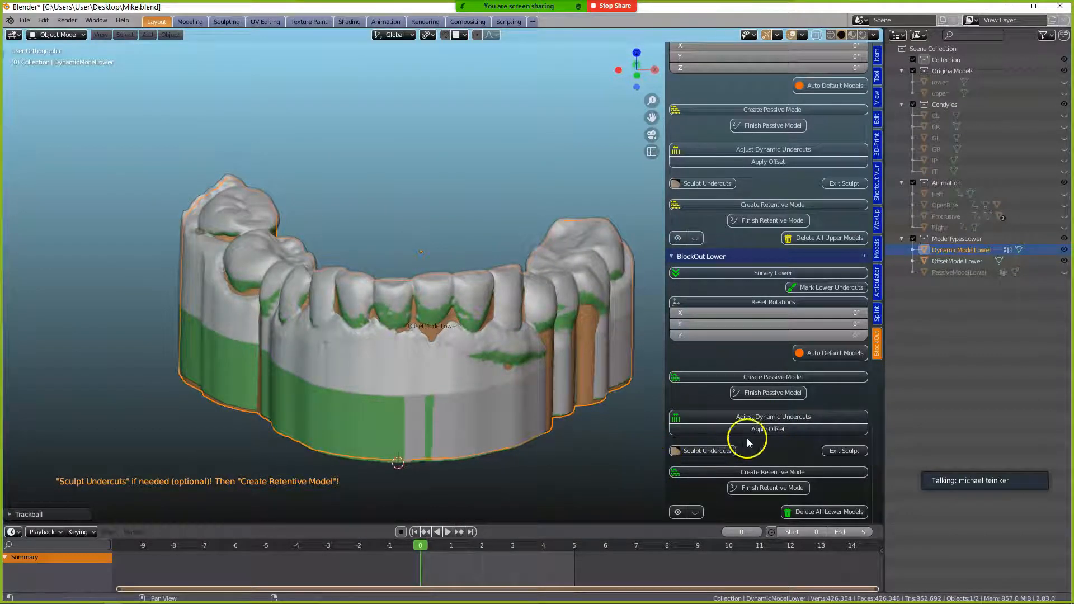
left_click(708, 451)
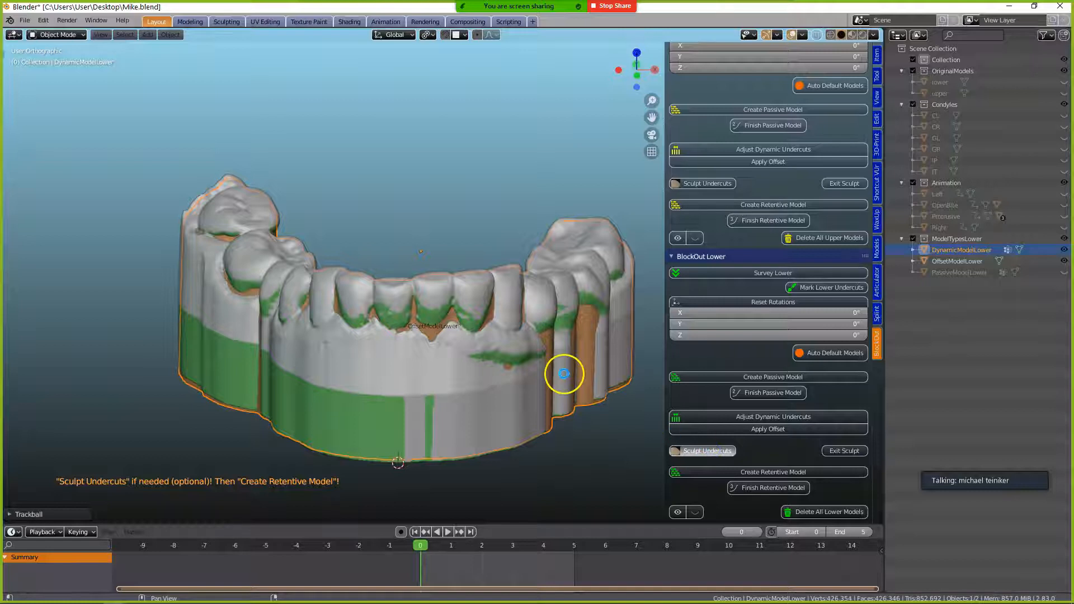
scroll(564, 373, "up", 3)
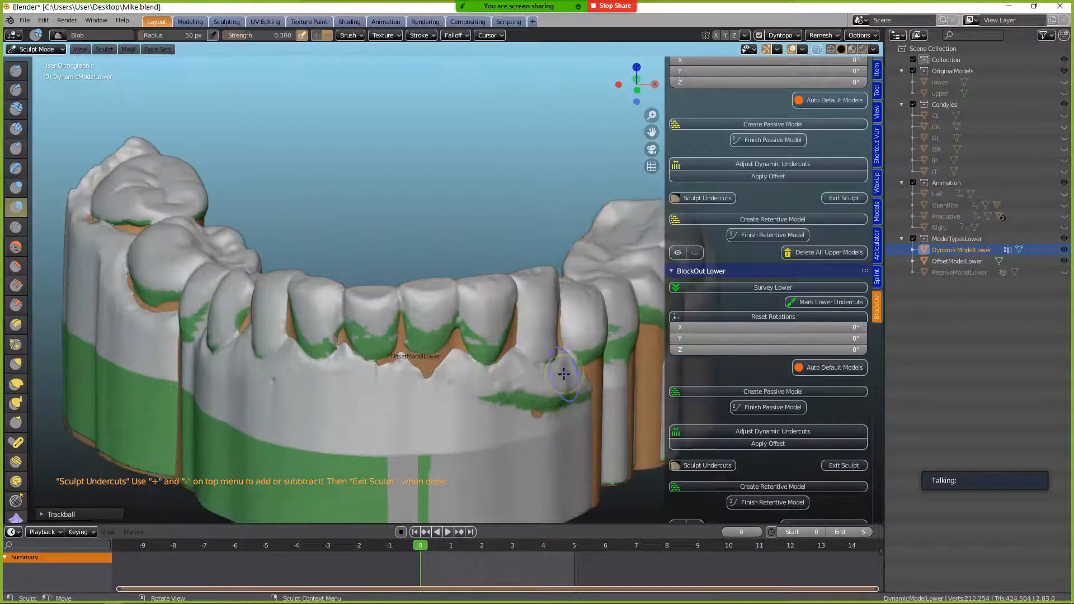
scroll(537, 358, "down", 3)
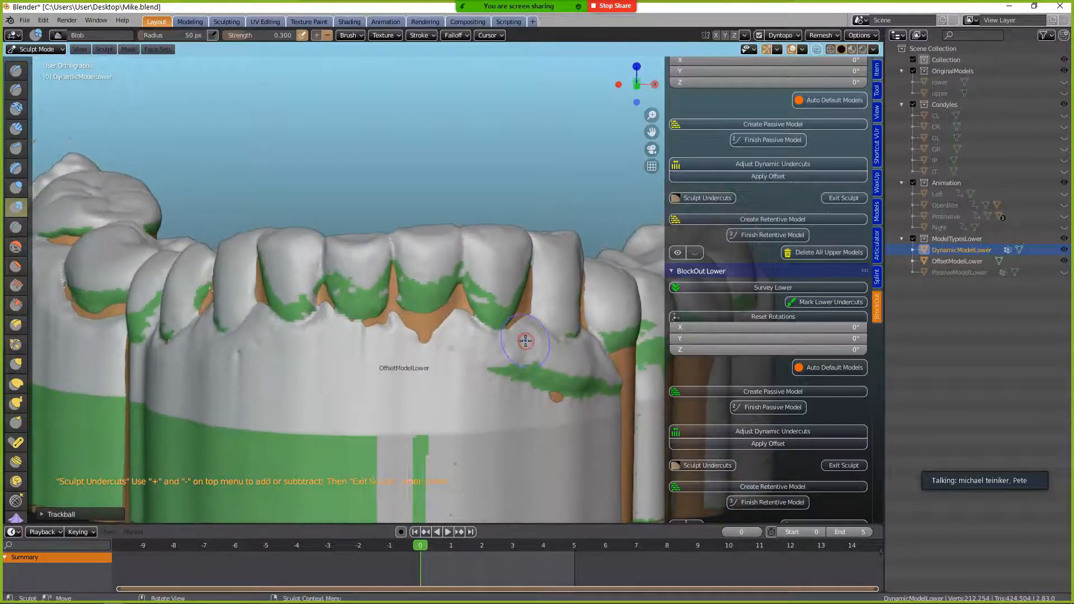
left_click(318, 36)
scroll(401, 315, "up", 3)
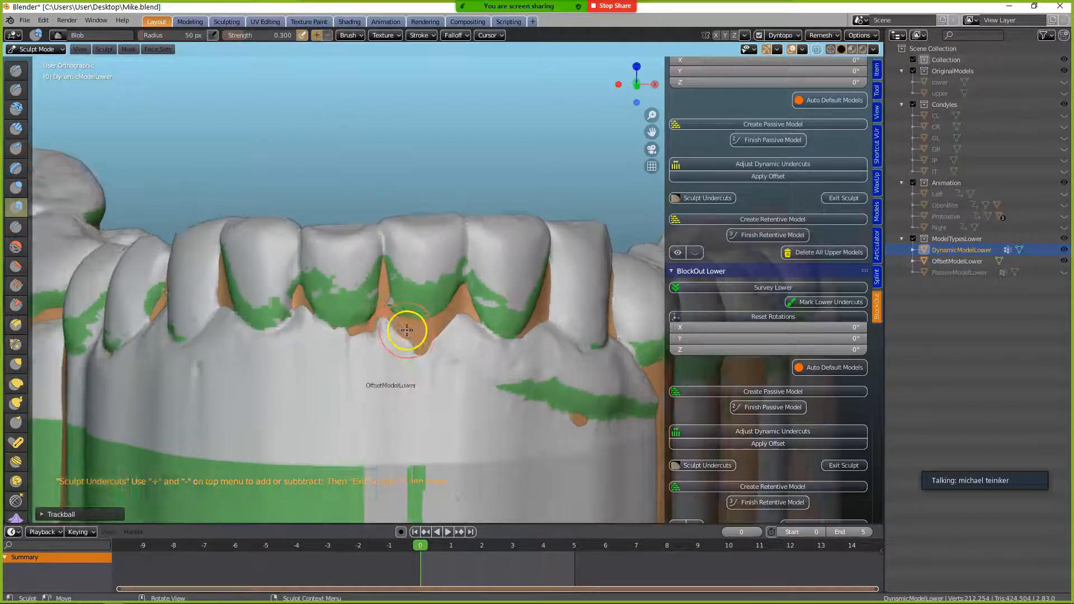
mouse_move(371, 289)
left_mouse_down()
mouse_move(319, 331)
mouse_move(271, 314)
left_mouse_up()
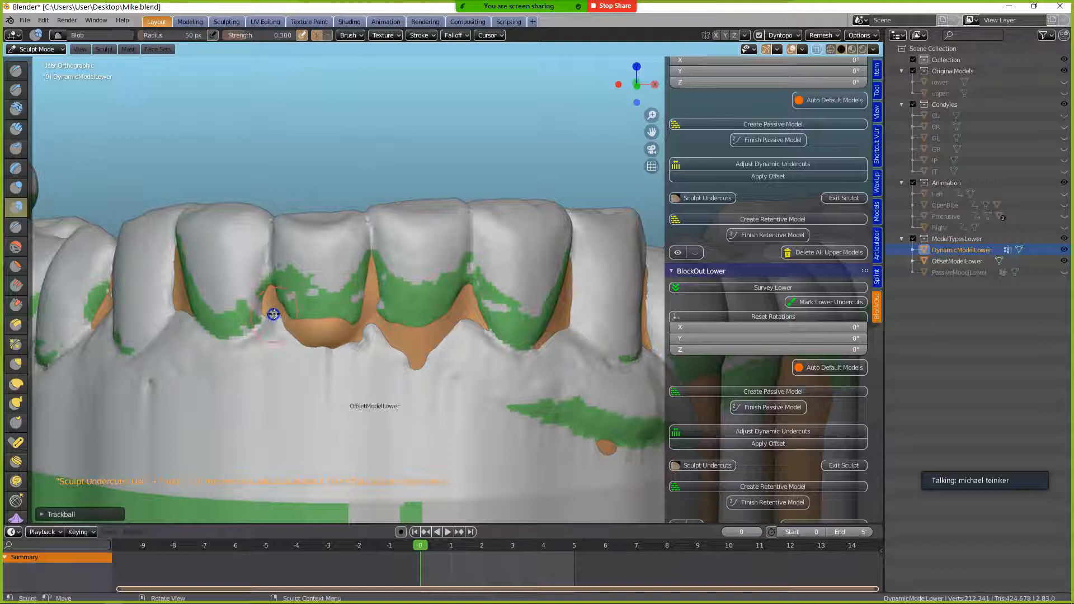
middle_click_drag(271, 314, 347, 345)
scroll(347, 346, "down", 3)
left_click_drag(300, 328, 456, 309)
- Try adding block-out material under the premolar and first molar on the outer side of the lower model
mouse_move(552, 338)
middle_mouse_down()
mouse_move(516, 353)
mouse_move(447, 324)
mouse_move(336, 309)
middle_mouse_up()
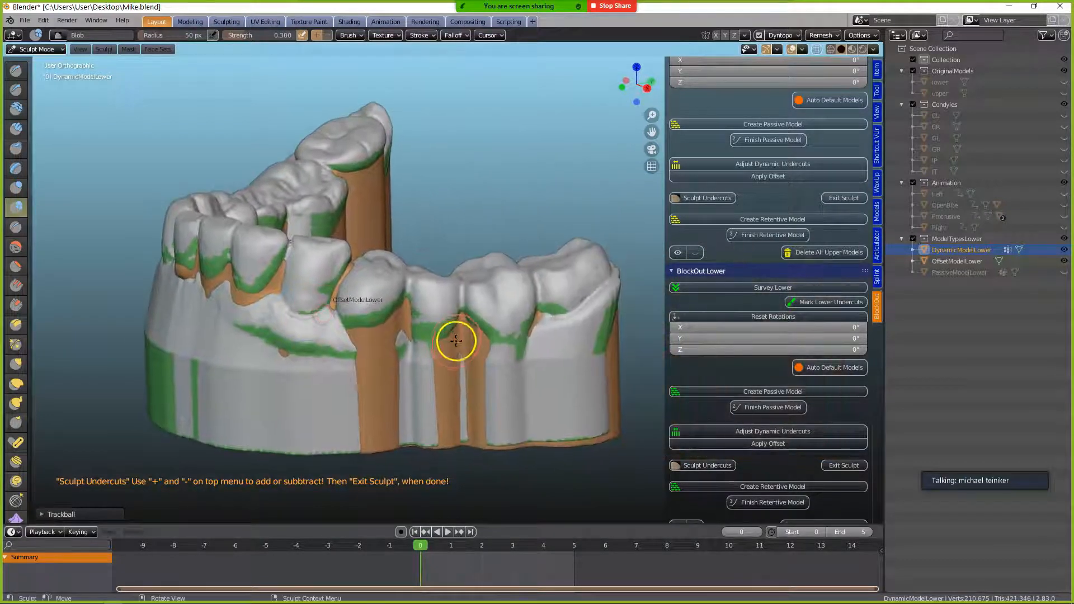
scroll(457, 341, "up", 3)
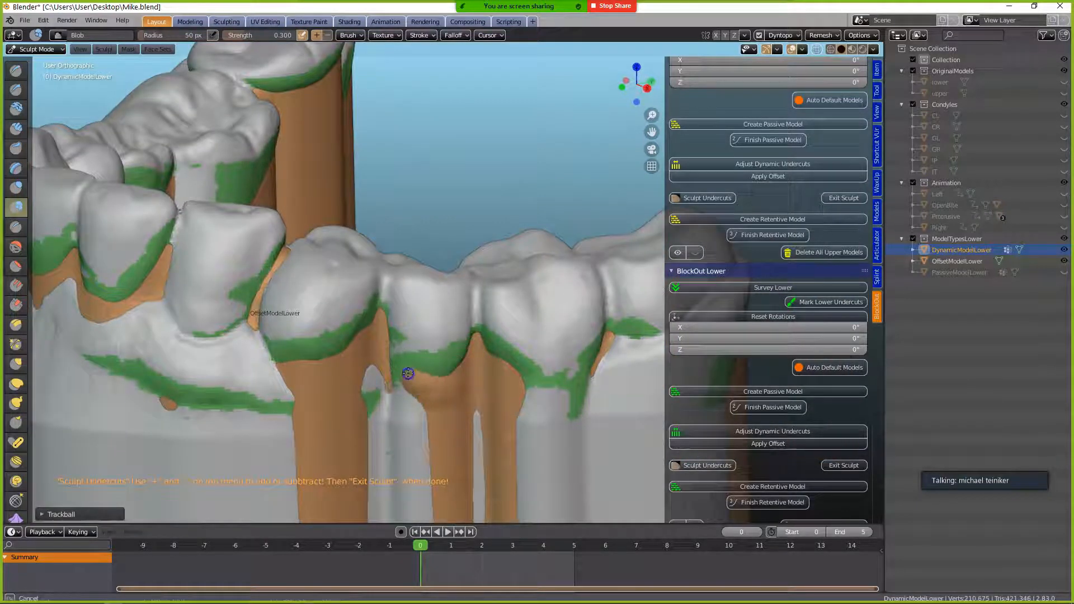
mouse_move(391, 386)
left_mouse_down()
mouse_move(439, 396)
mouse_move(585, 368)
left_mouse_up()
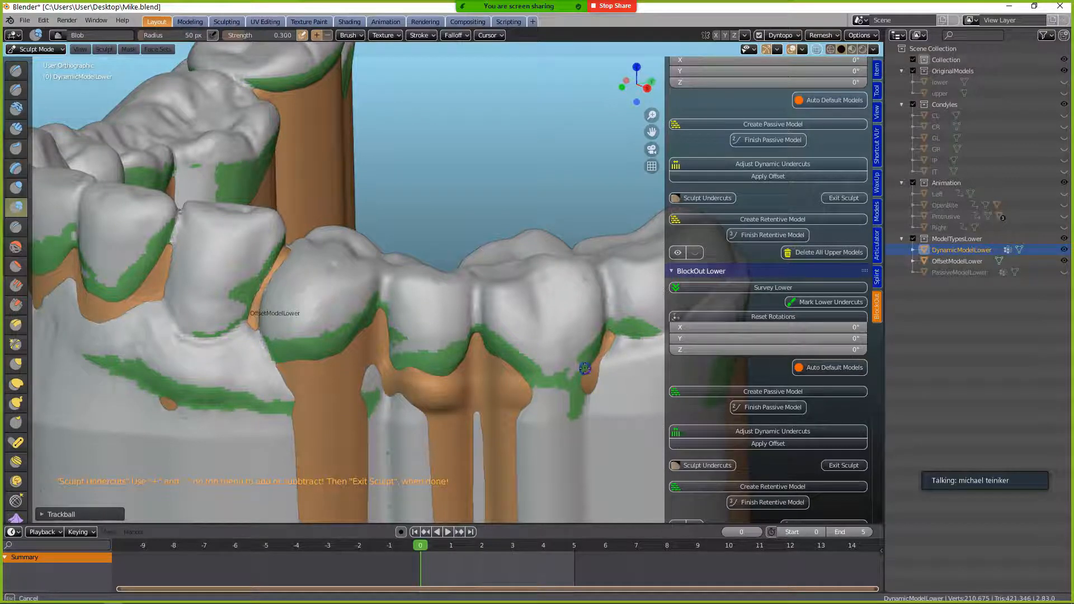
scroll(549, 376, "down", 4)
middle_click_drag(549, 377, 534, 261)
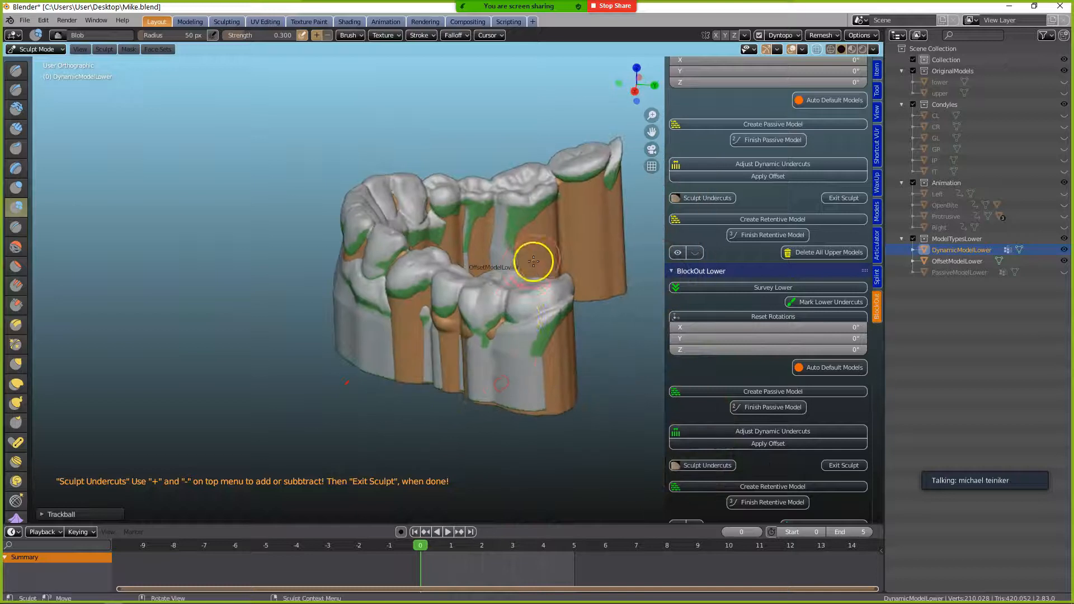
- Try subtracting and re-adding block-out material around the premolars by switching the sculpt brush direction
scroll(532, 260, "up", 4)
middle_click_drag(446, 323, 511, 302)
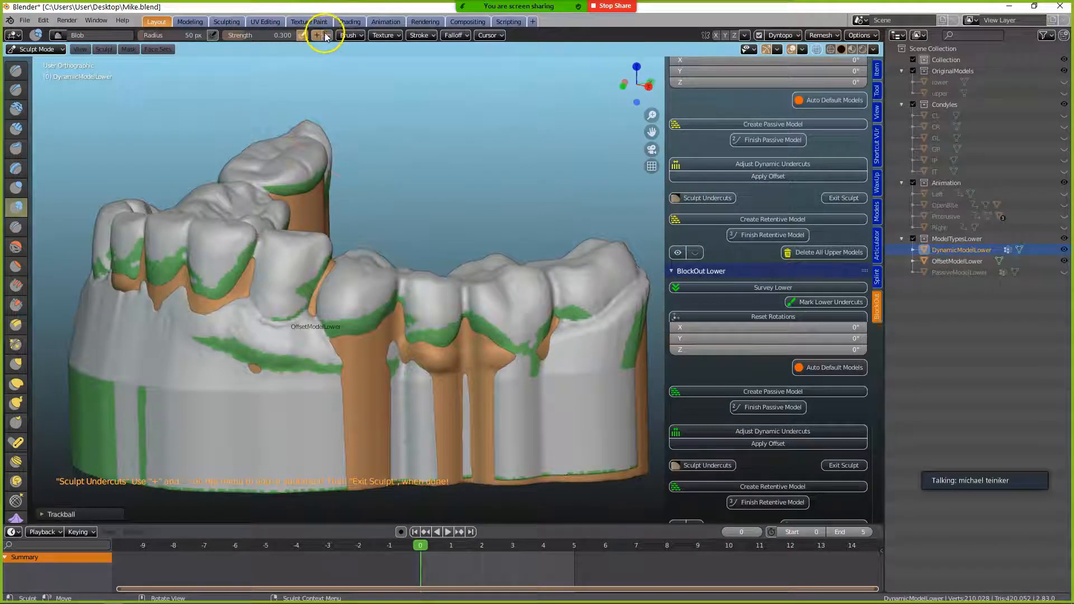
scroll(456, 336, "up", 3)
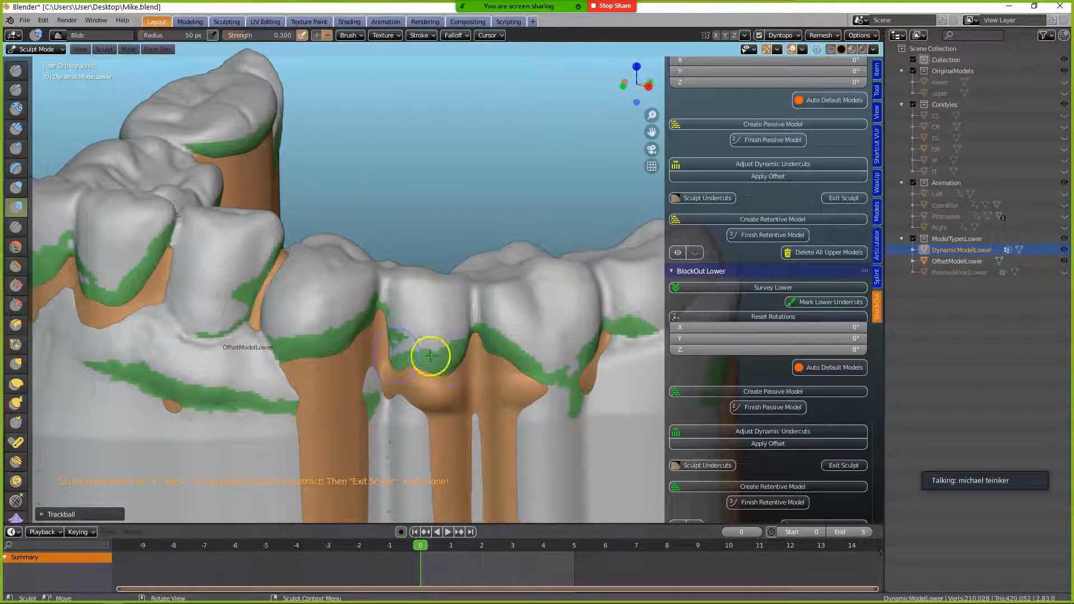
mouse_move(359, 318)
left_mouse_down()
mouse_move(347, 359)
mouse_move(335, 359)
mouse_move(347, 352)
left_mouse_up()
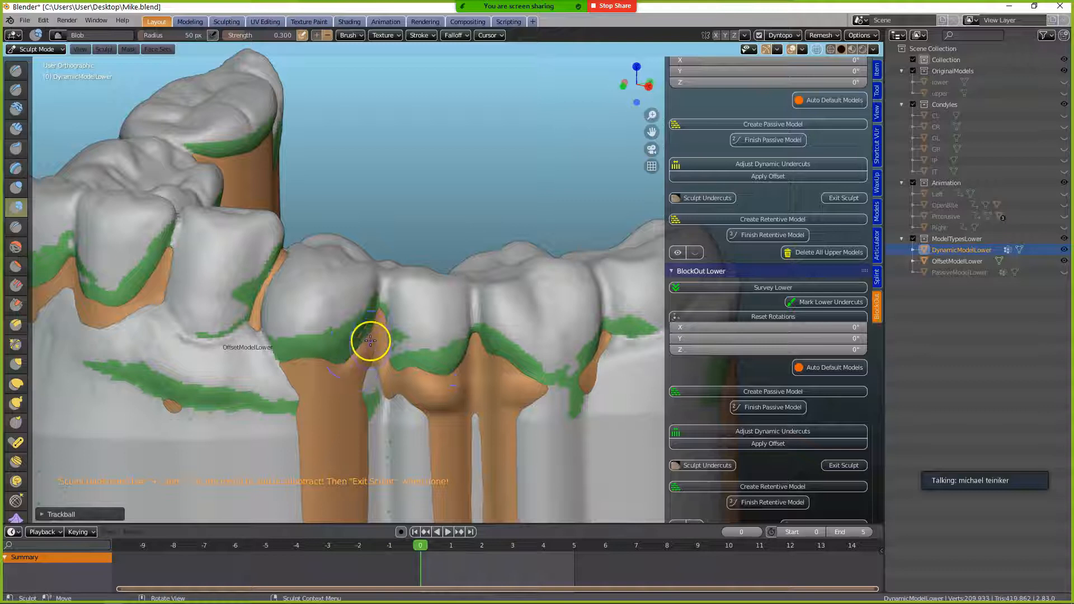
left_click(317, 34)
left_click_drag(364, 309, 343, 354)
left_click(328, 35)
mouse_move(415, 391)
left_mouse_down()
mouse_move(465, 378)
mouse_move(458, 388)
mouse_move(425, 377)
left_mouse_up()
- Return the brush to add mode and undo the sculpt strokes made around the premolars and first molar
left_click(317, 36)
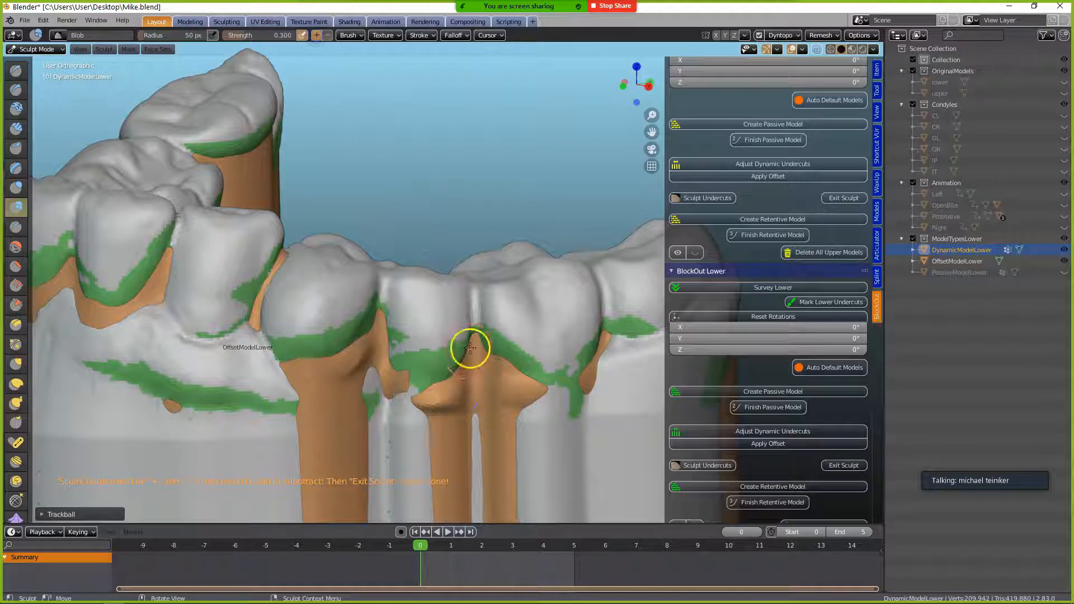
key("ctrl+z")
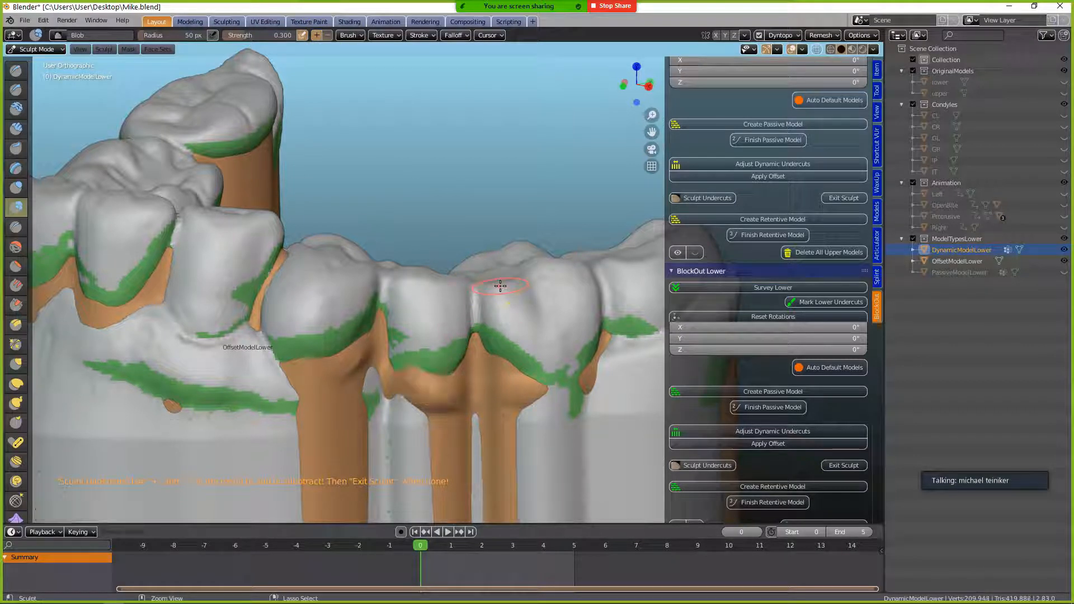
key("ctrl+z")
key("ctrl+z")
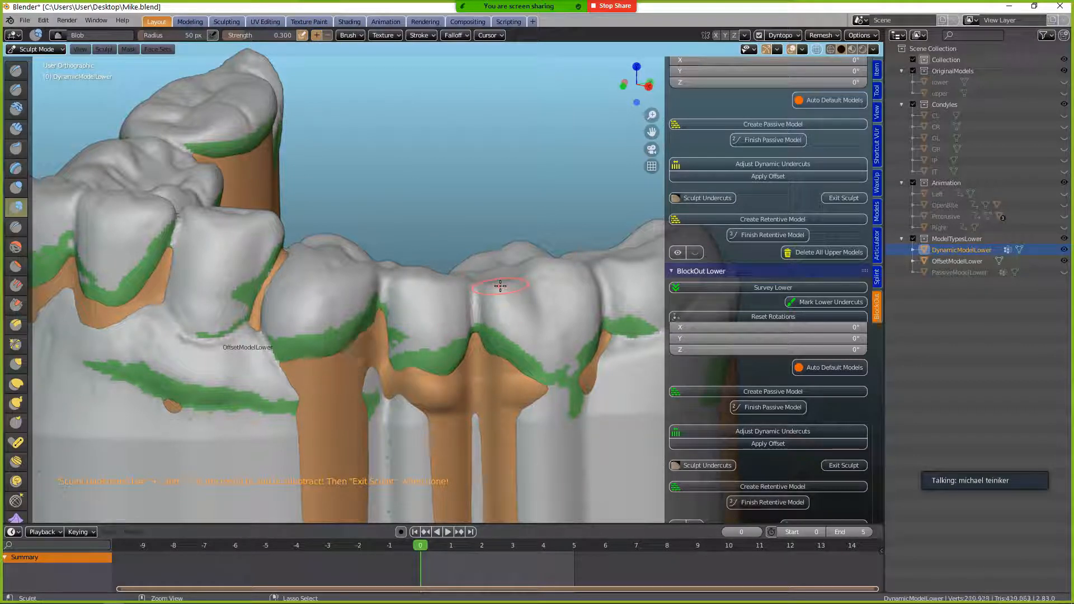
key("ctrl+z")
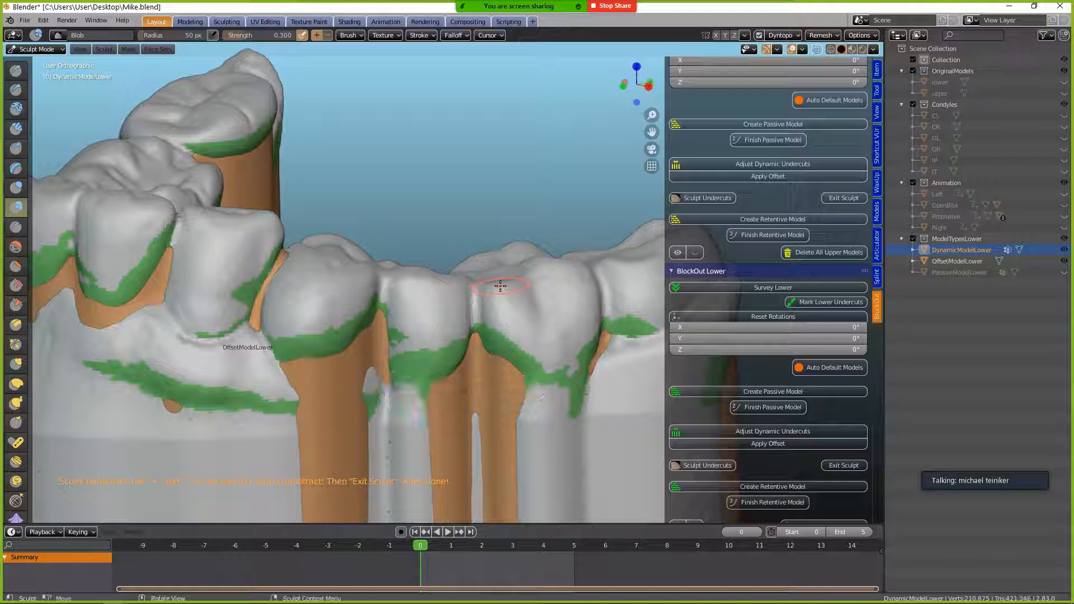
- Create and finish the lower retentive model from the sculpted dynamic model
scroll(500, 285, "down", 5)
middle_click_drag(500, 286, 364, 323)
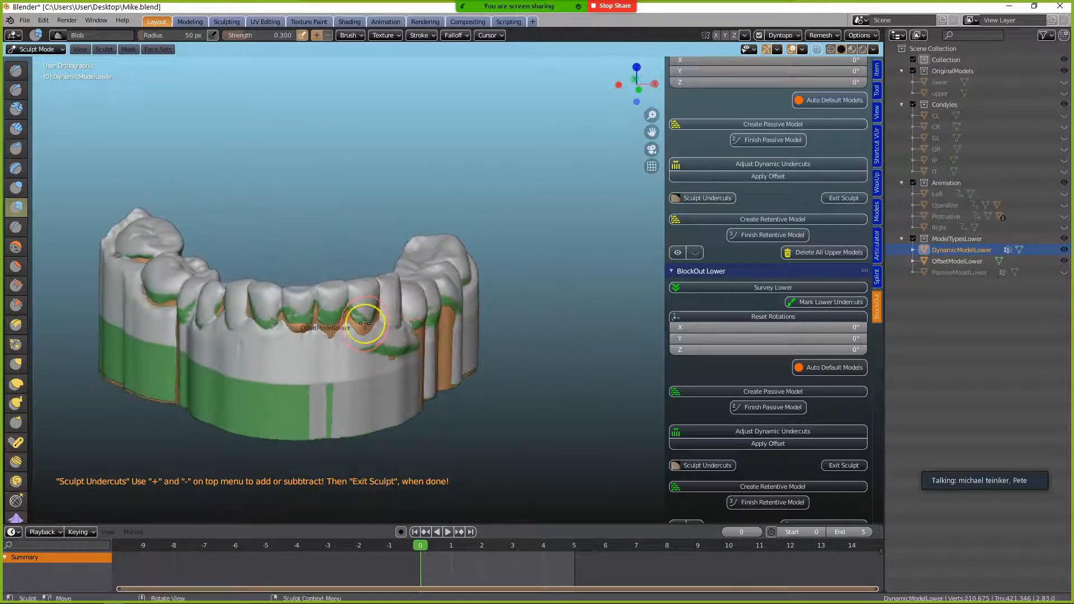
scroll(365, 324, "up", 4)
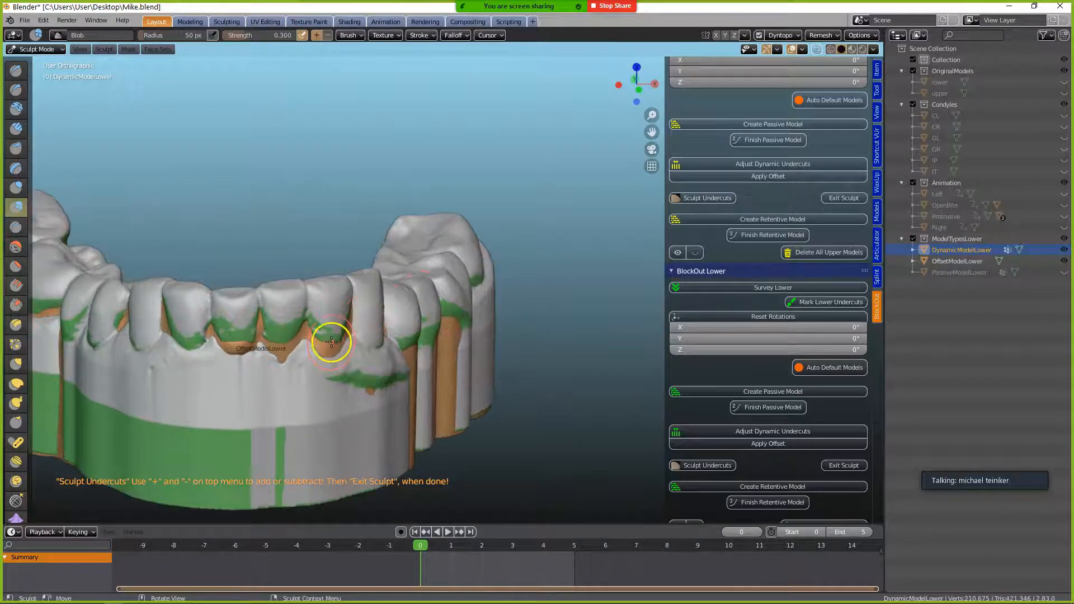
scroll(332, 341, "down", 3)
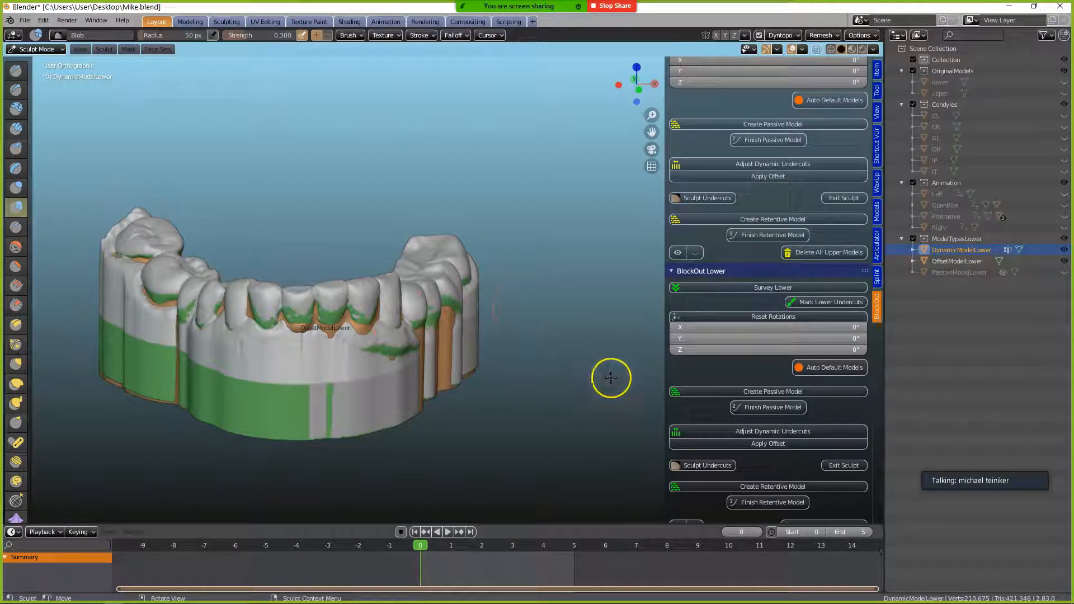
scroll(729, 476, "down", 1)
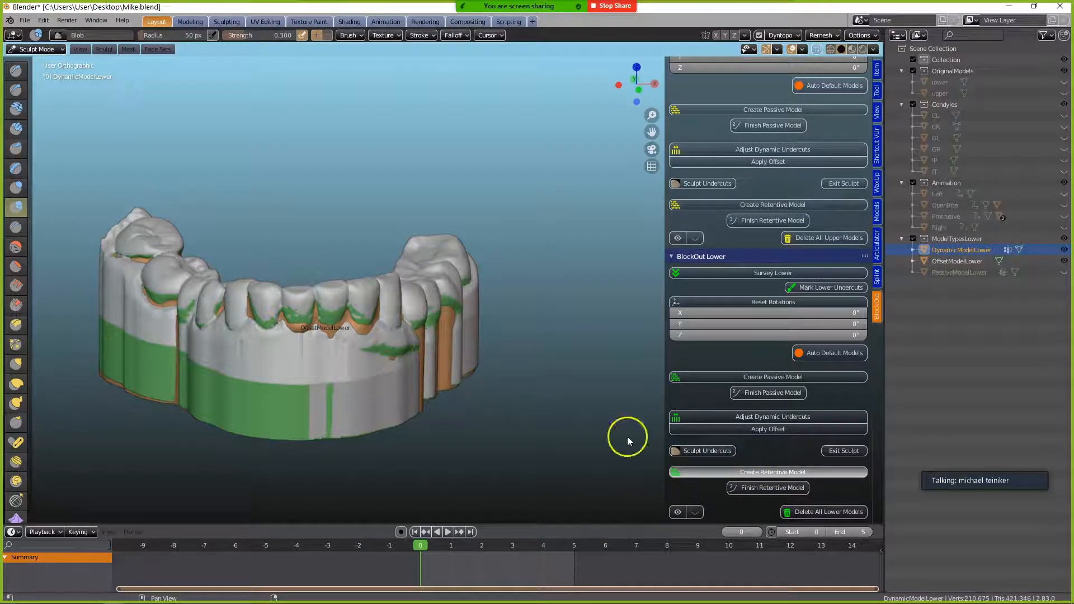
left_click(770, 488)
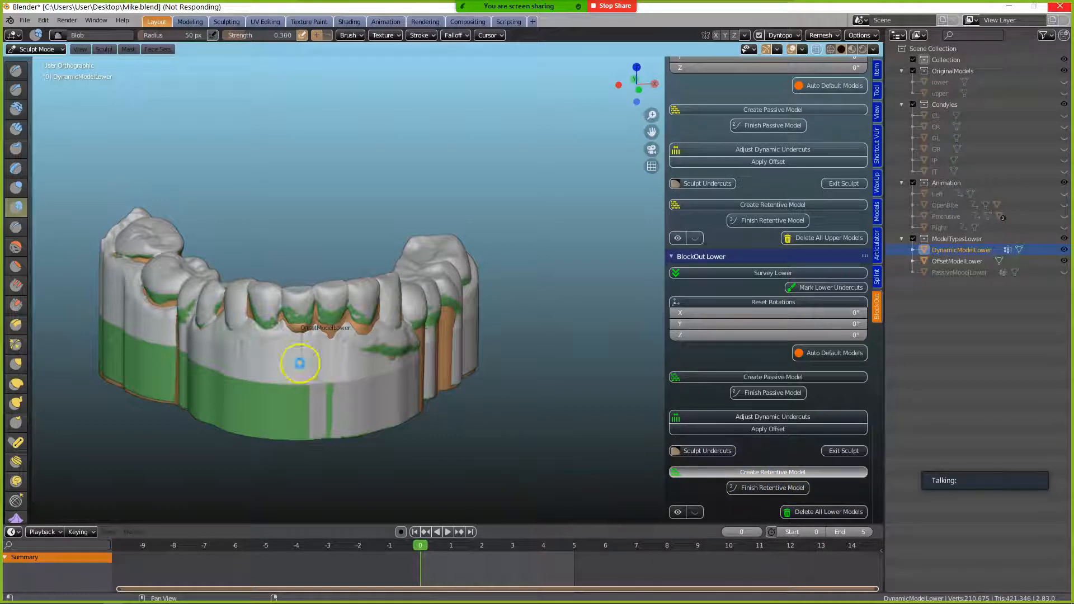
left_click(792, 489)
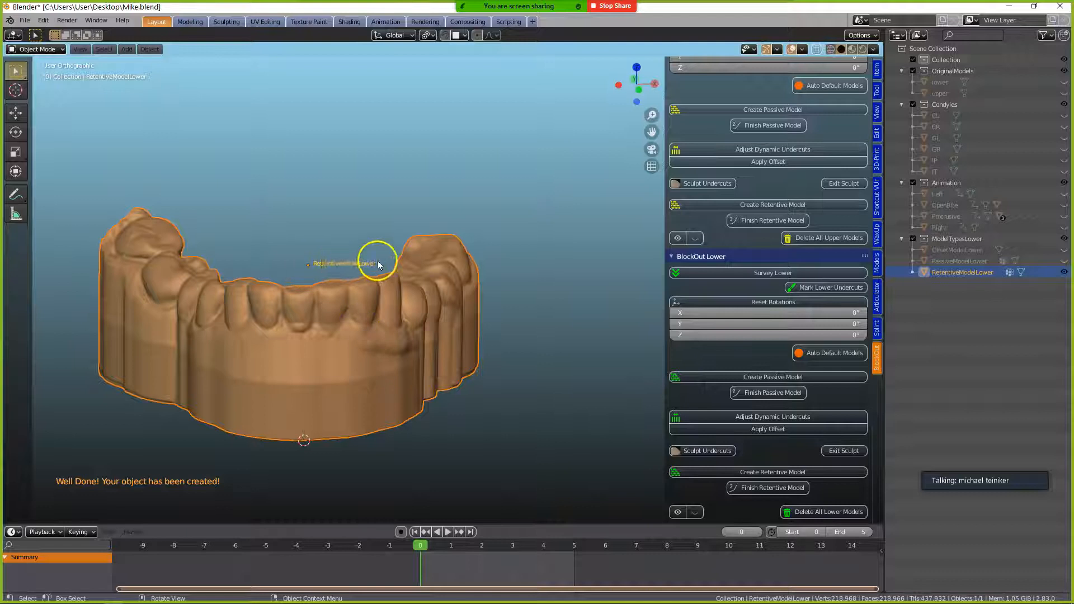
- Delete PassiveModelLower and OffsetModelLower from the ModelTypesLower collection, keeping RetentiveModelLower
middle_click_drag(330, 328, 414, 312)
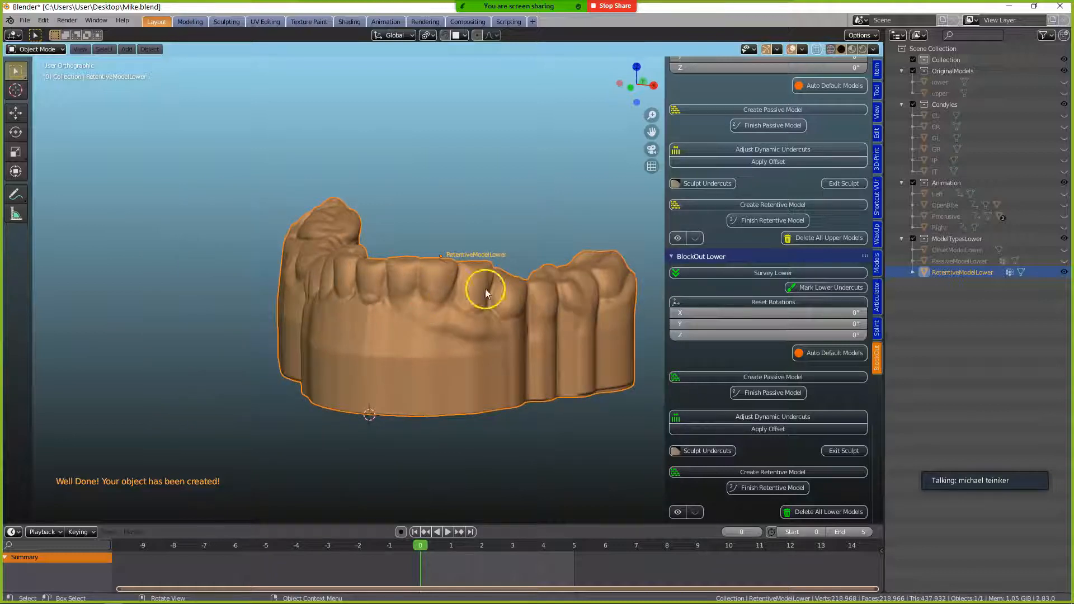
left_click(938, 261)
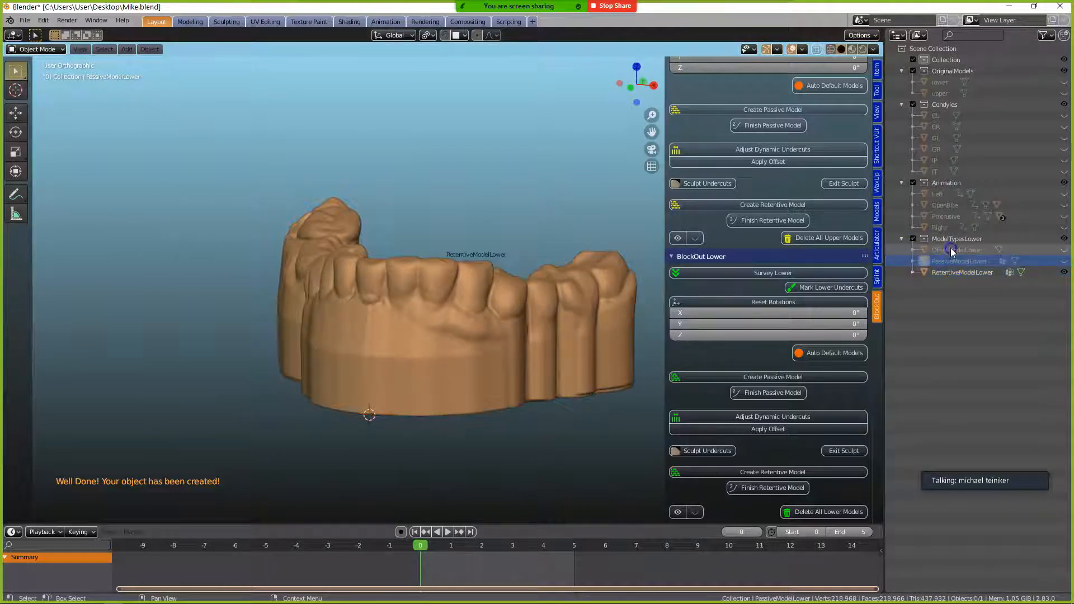
right_click(946, 248)
left_click(918, 277)
left_click(956, 251)
right_click(956, 250)
left_click(948, 250)
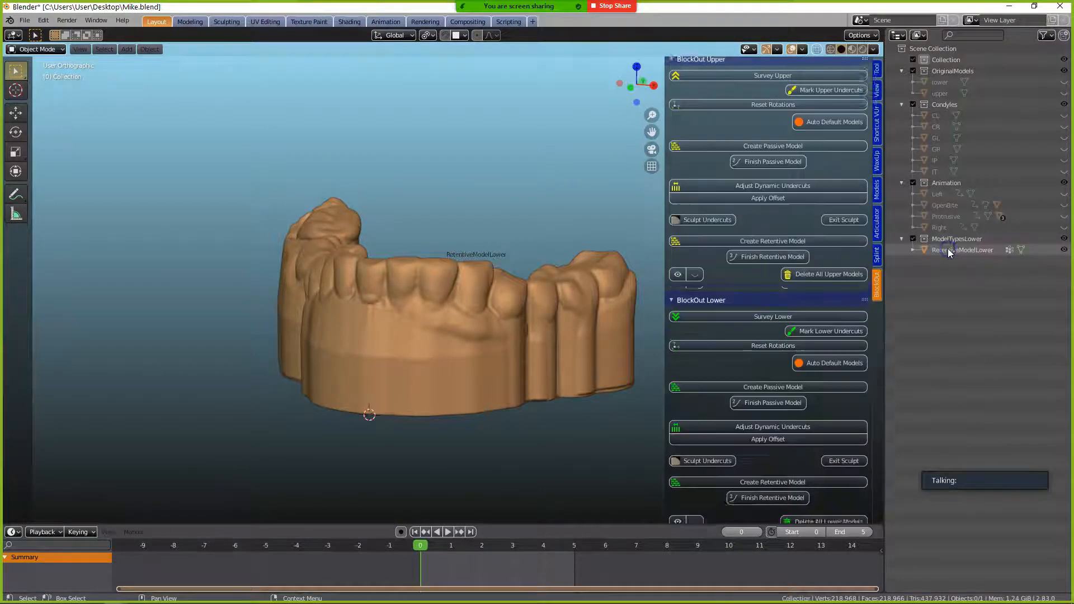
- Open the Splint module and name RetentiveModelLower as the target model
middle_click_drag(405, 323, 442, 325)
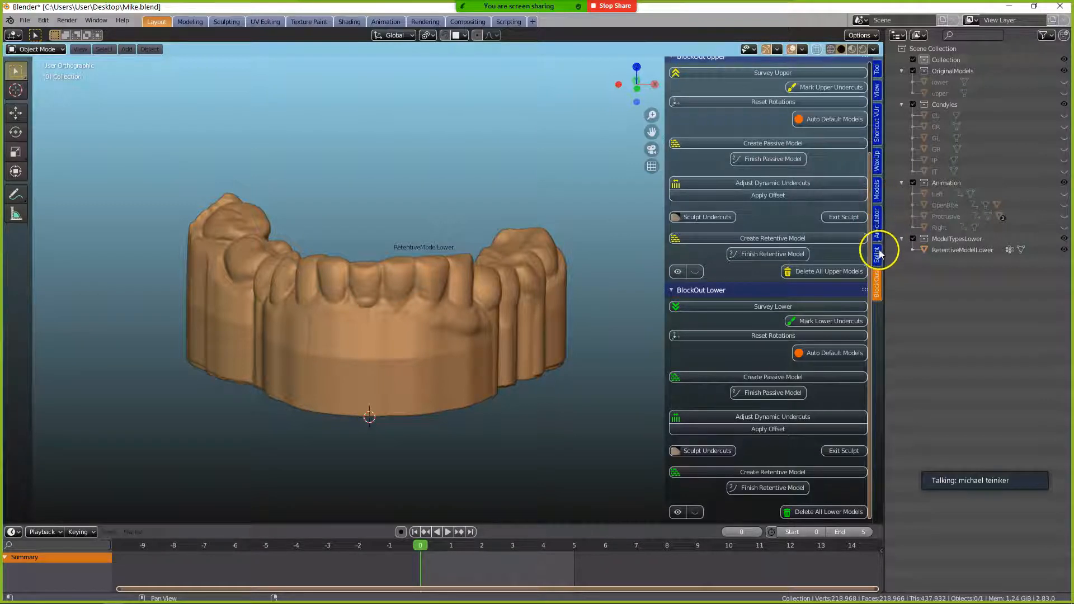
left_click(877, 254)
scroll(455, 327, "down", 2)
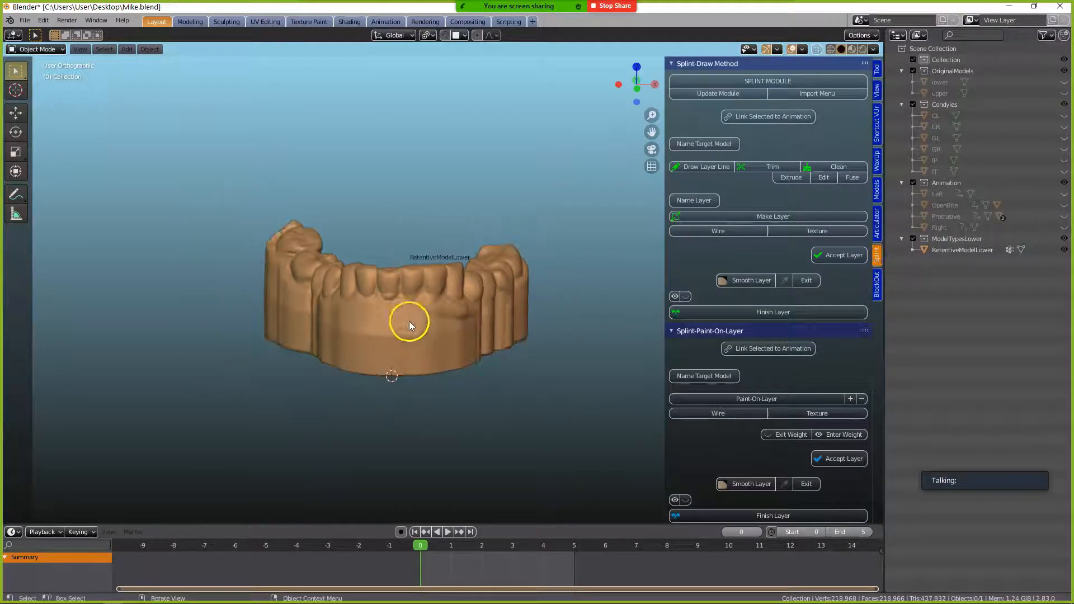
middle_click_drag(408, 321, 455, 319)
left_click(295, 334)
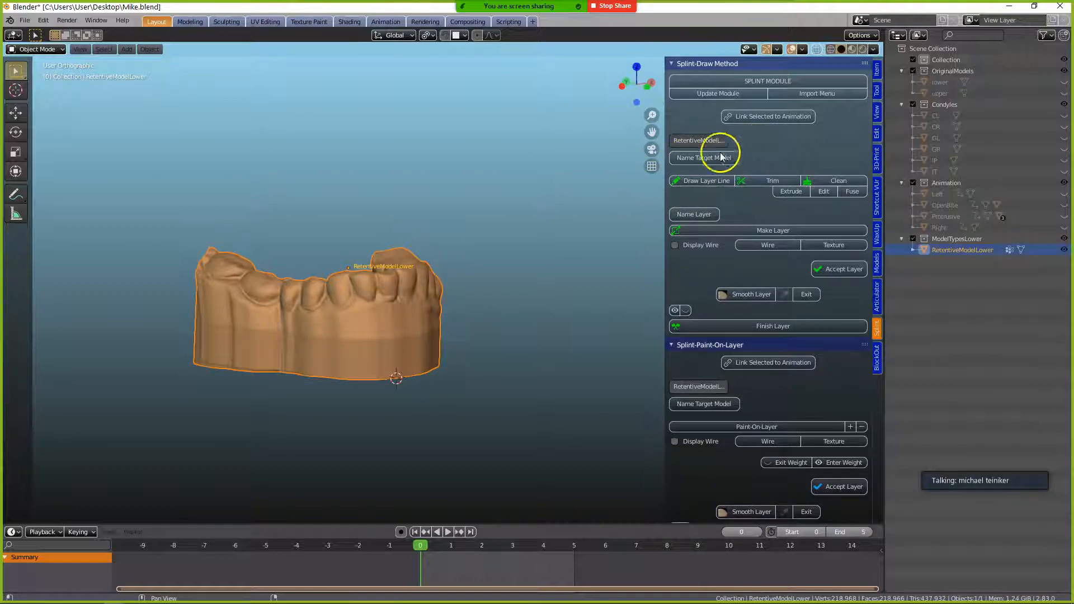
left_click(704, 159)
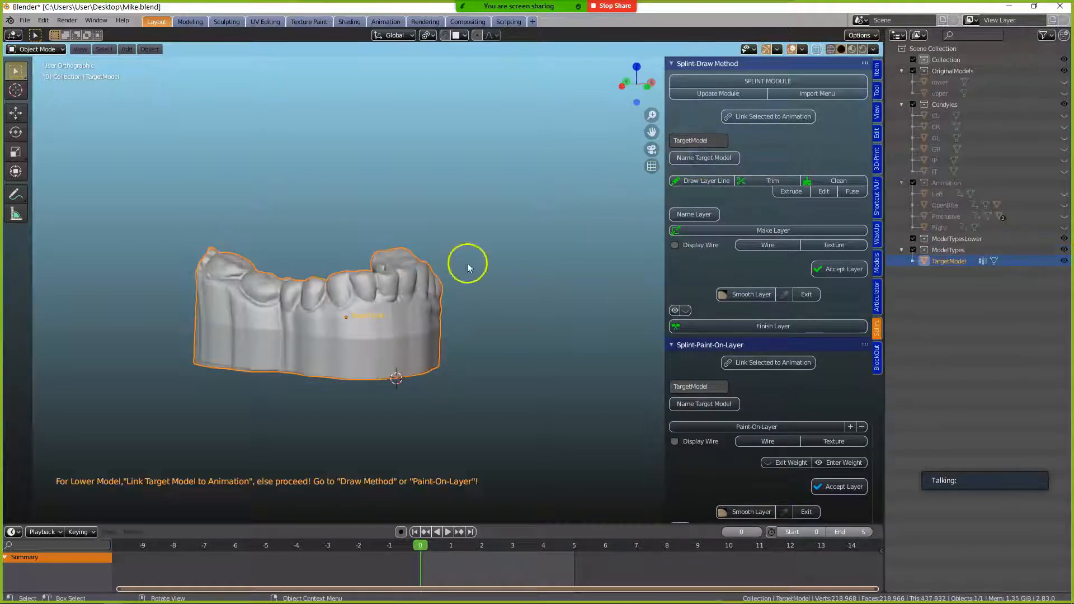
- Place the 3D cursor on the gumline below the rearmost molar and start a Draw Layer Line there
middle_click_drag(220, 369, 472, 374)
scroll(251, 368, "up", 3)
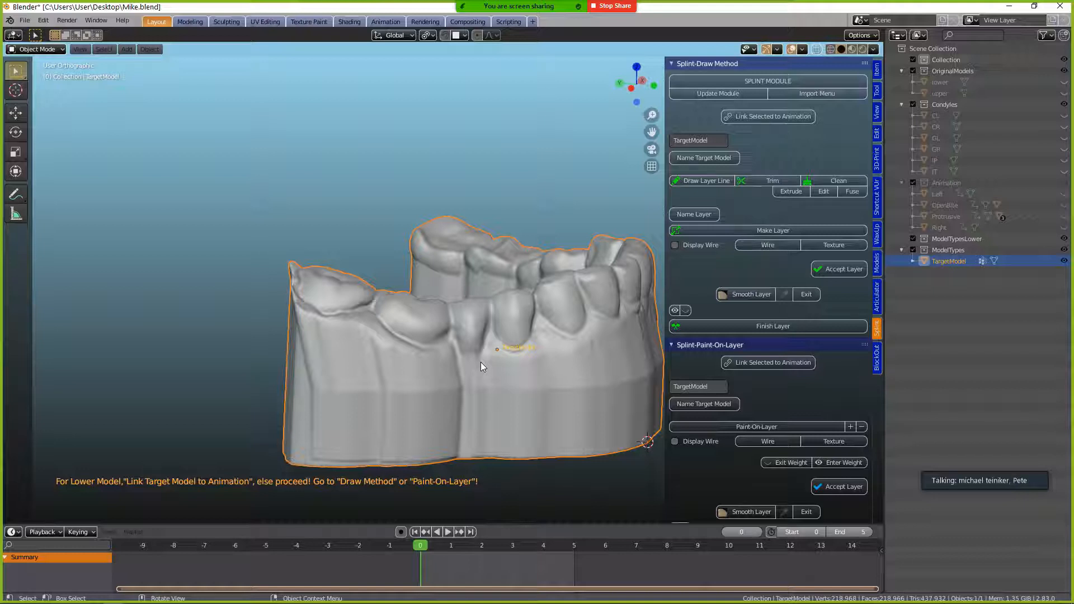
middle_click_drag(416, 315, 401, 334)
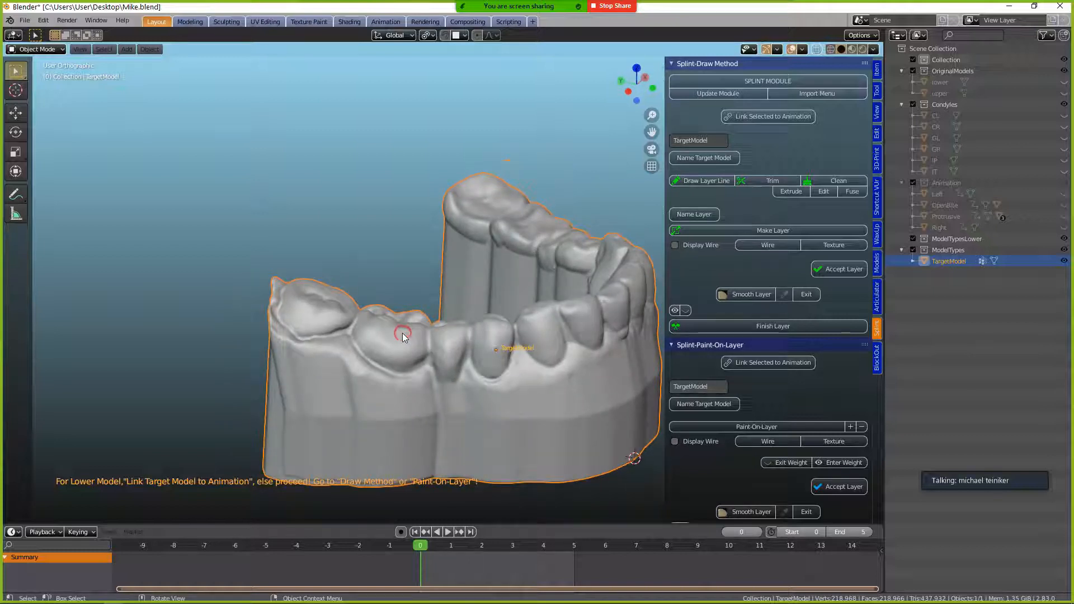
scroll(402, 333, "down", 1)
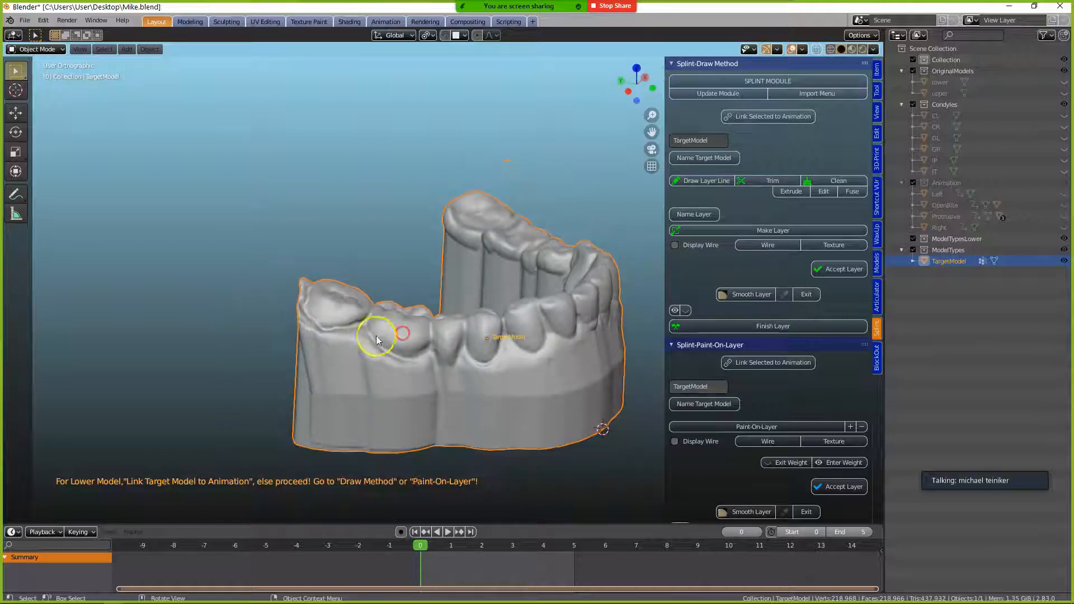
right_click(318, 334, "shift")
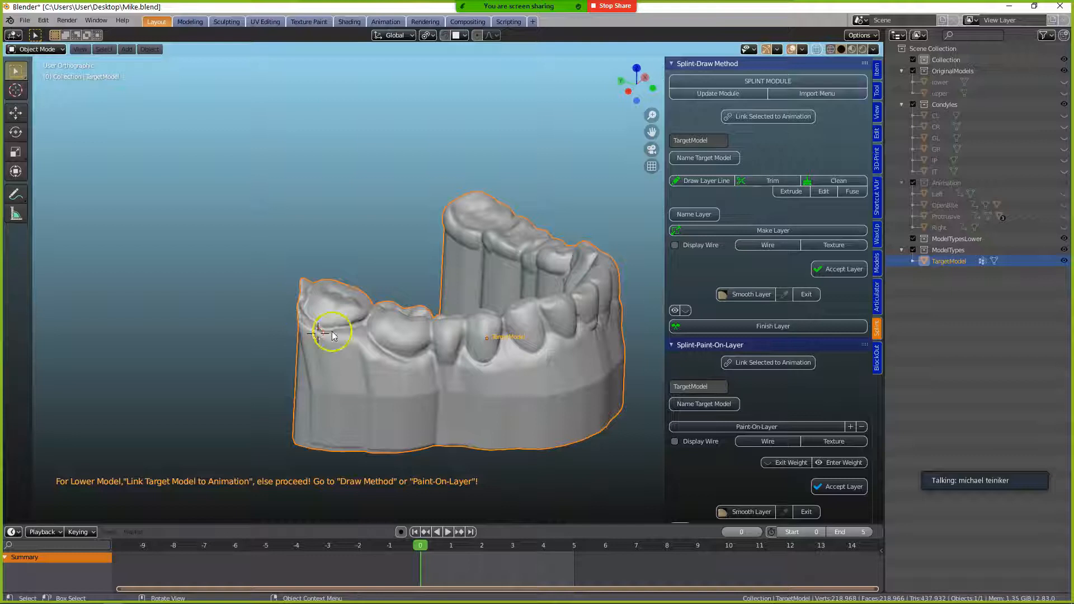
left_click(696, 181)
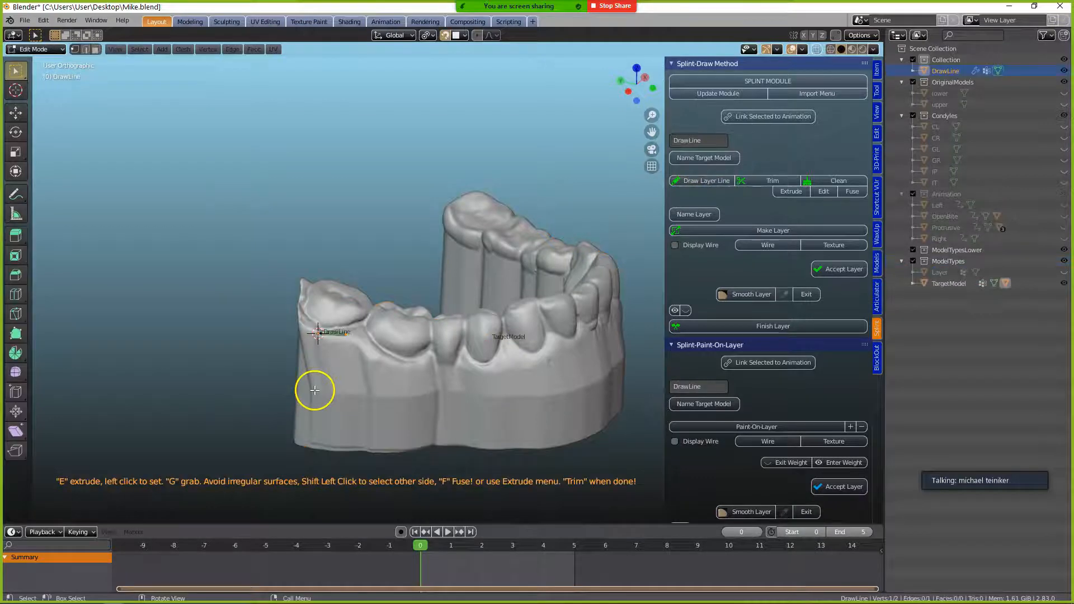
- Show the original upper model and run the timeline to check how the jaw models move
key("space")
left_click_drag(600, 546, 424, 547)
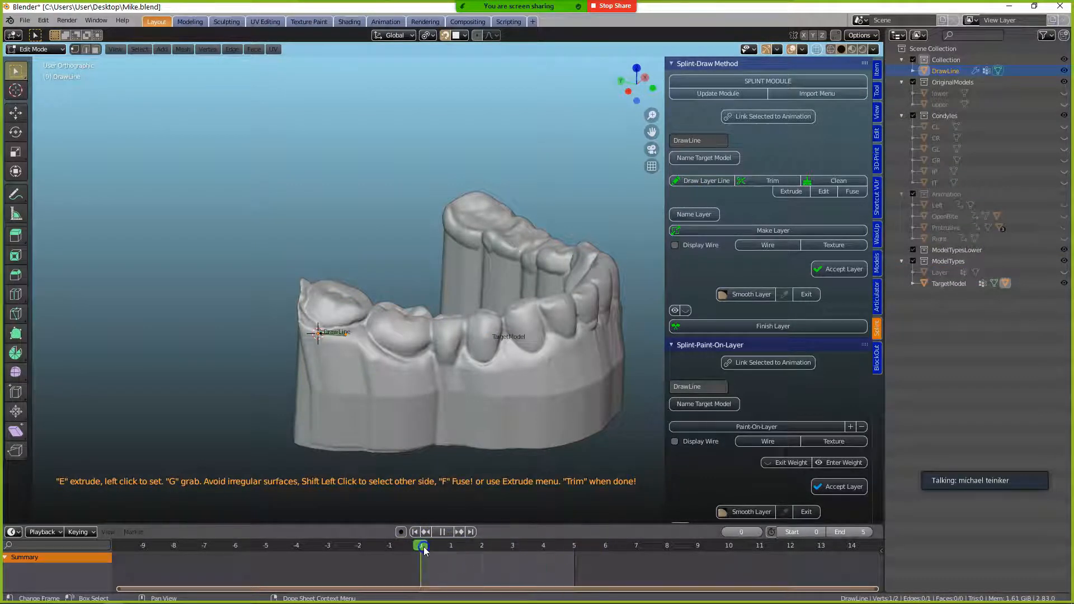
scroll(500, 391, "down", 2)
middle_click_drag(568, 365, 570, 367)
left_click(1064, 105)
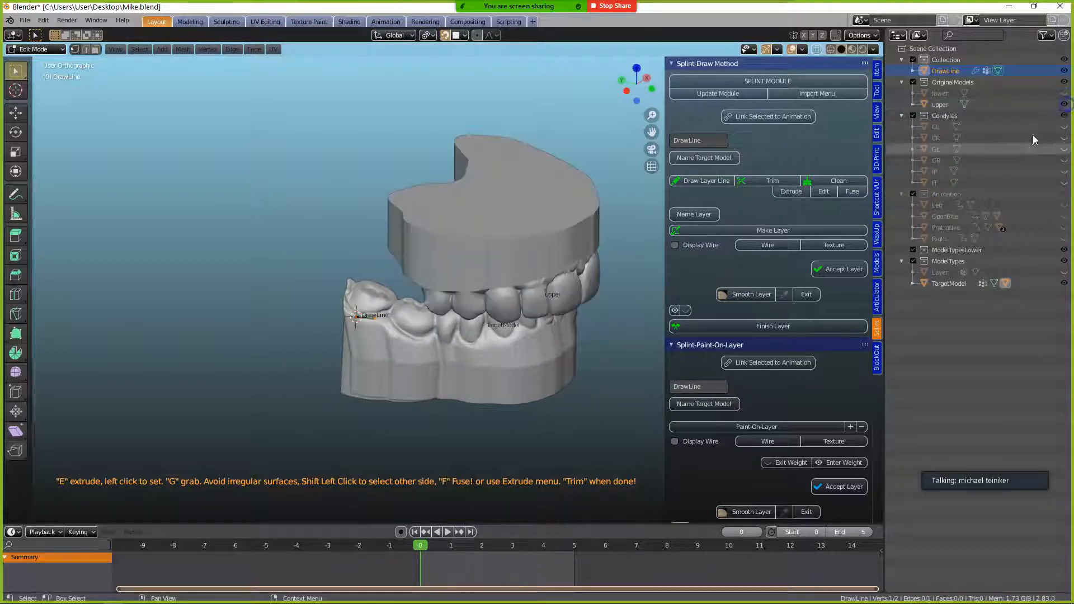
key("space")
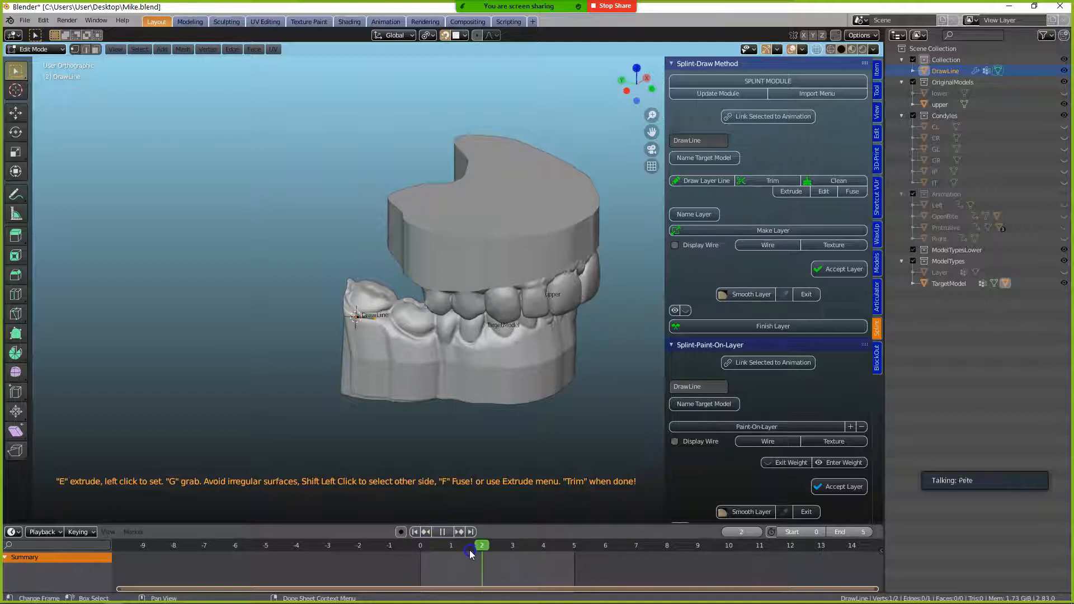
key("space")
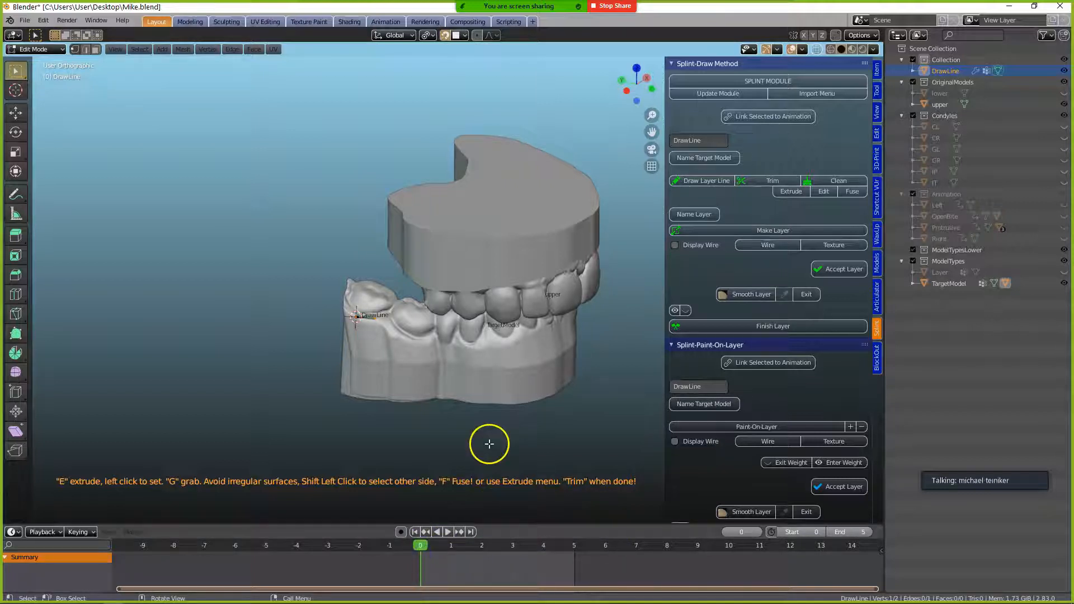
- Show the original lower model, leave Edit Mode and run the timeline to check the jaw movement
middle_click_drag(516, 423, 452, 381)
scroll(521, 384, "down", 3)
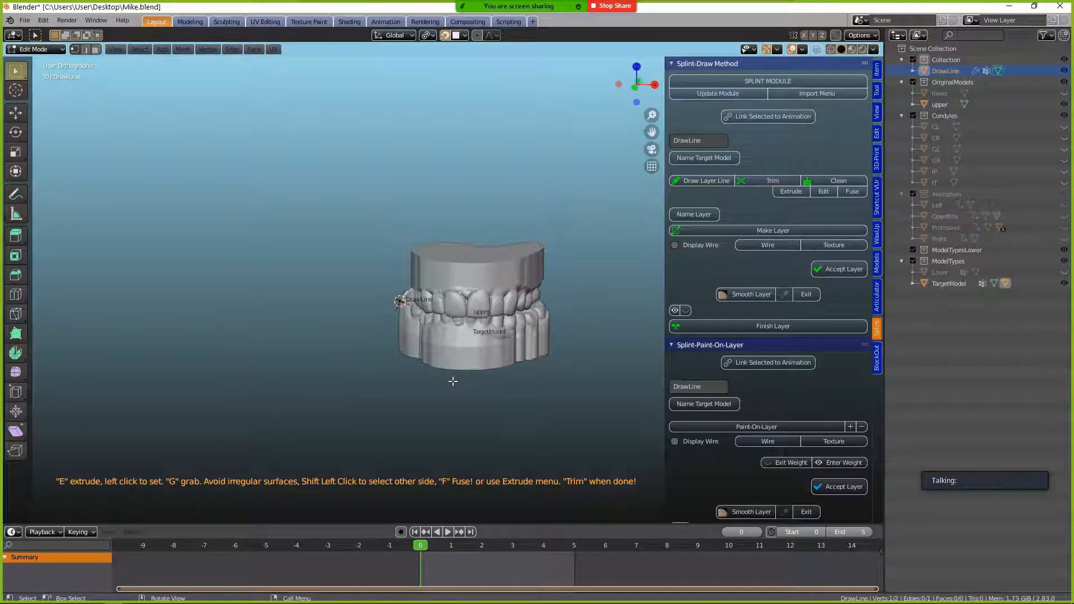
left_click(1064, 93)
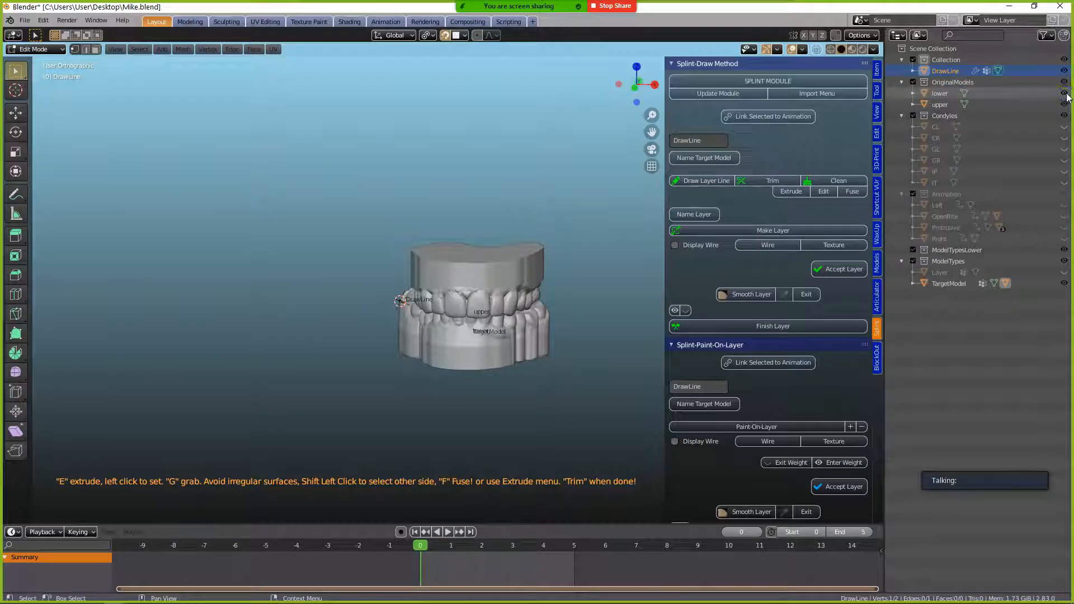
middle_click_drag(503, 347, 520, 367)
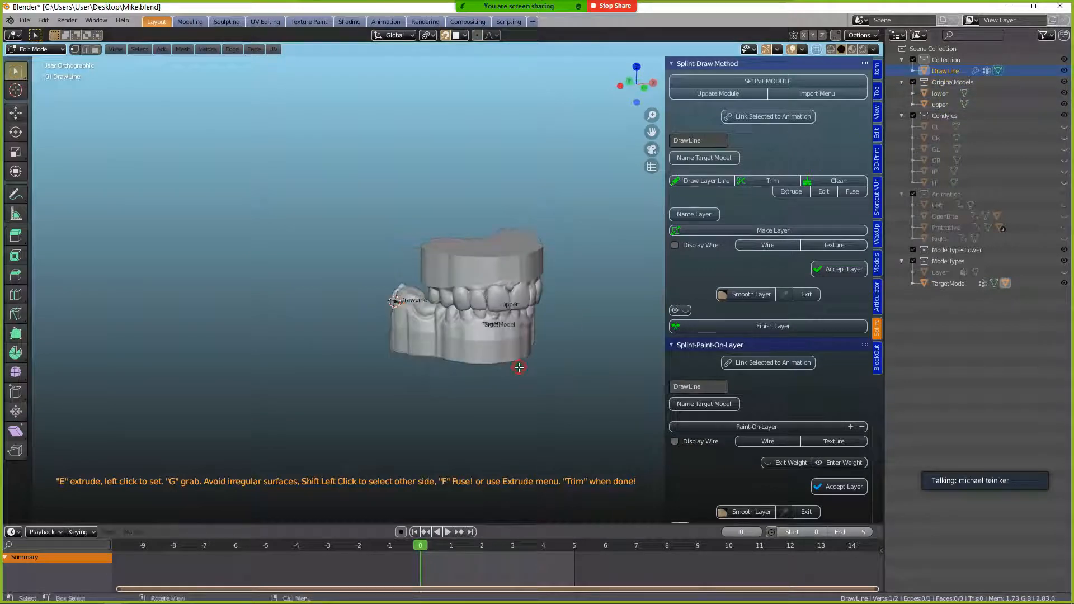
scroll(427, 364, "up", 4)
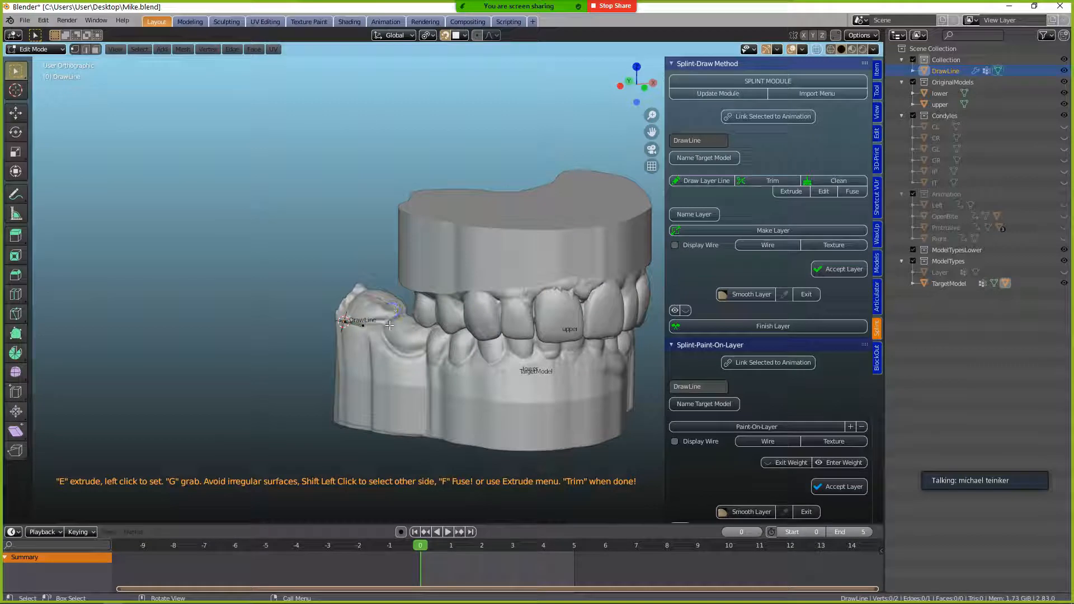
key("Tab")
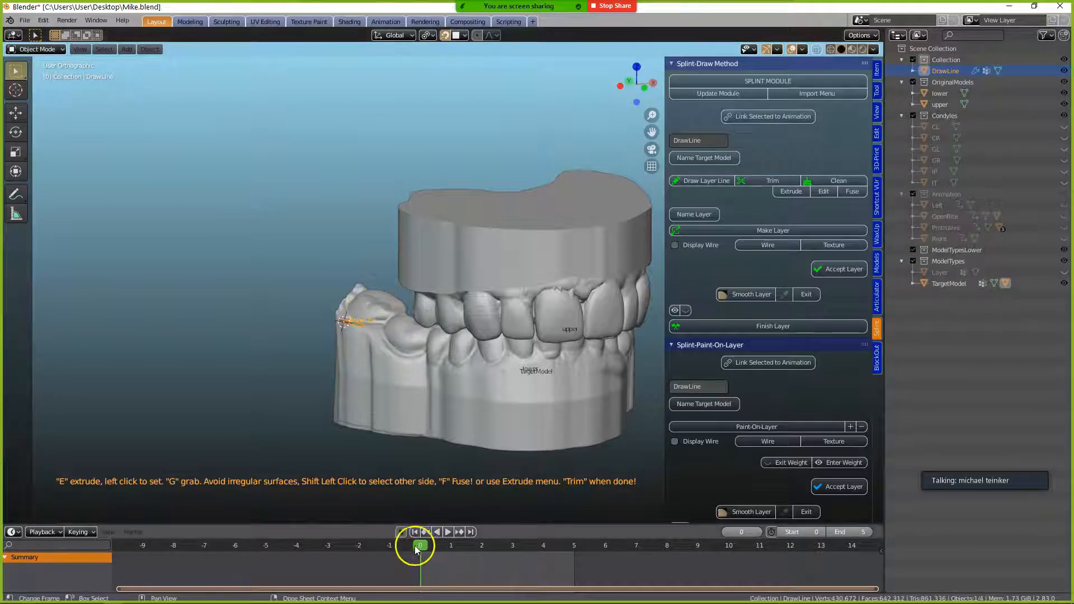
key("space")
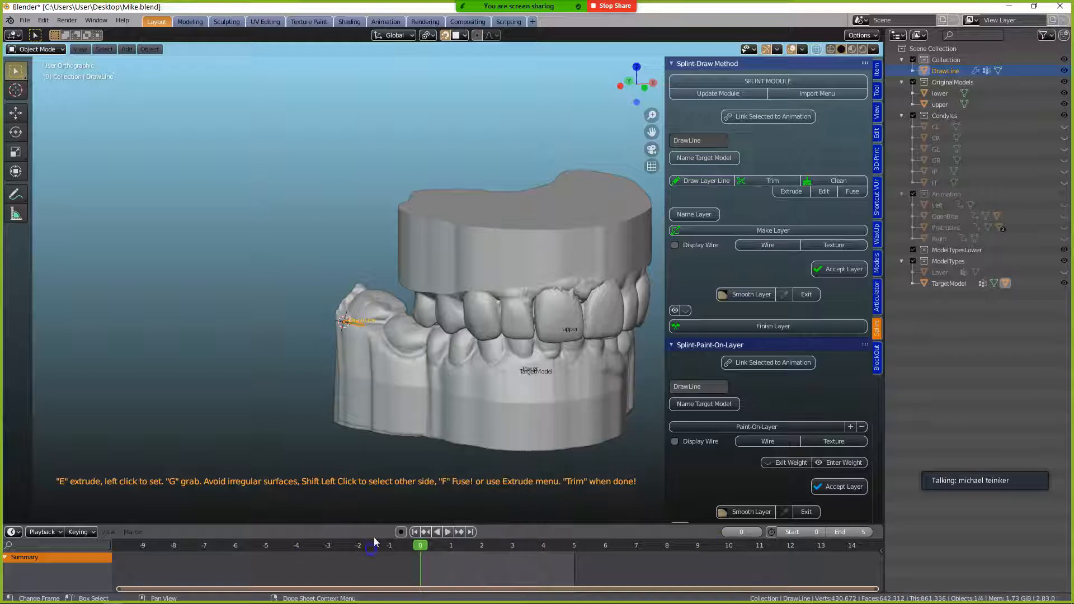
- Select TargetModel and link it to the animation
scroll(397, 425, "down", 1)
middle_click_drag(397, 425, 417, 426)
scroll(411, 425, "up", 2)
scroll(360, 433, "down", 1)
left_click(330, 419)
key("space")
left_click(672, 184)
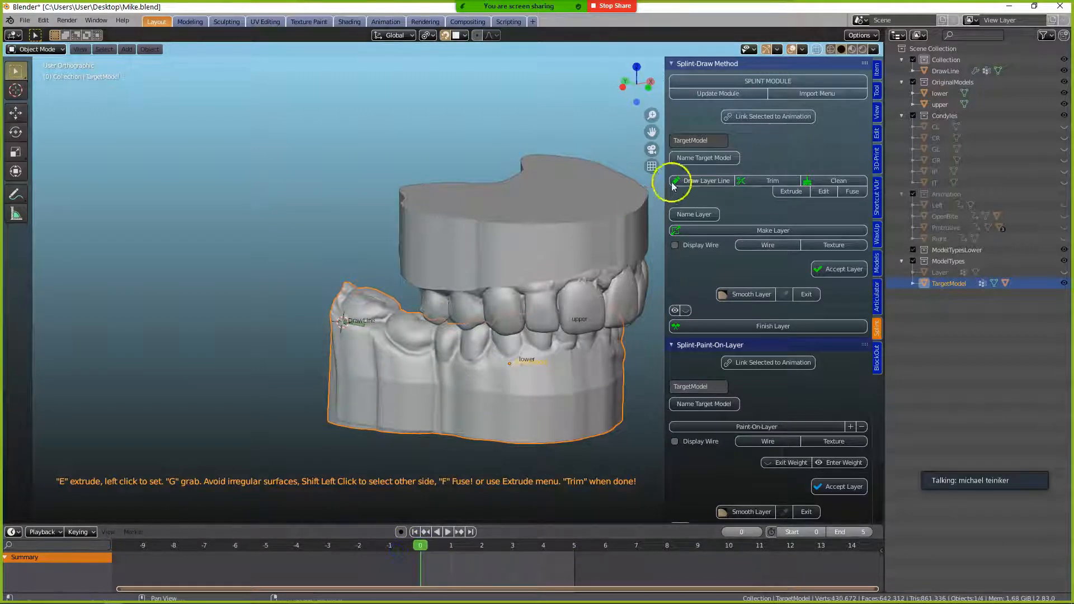
left_click(764, 116)
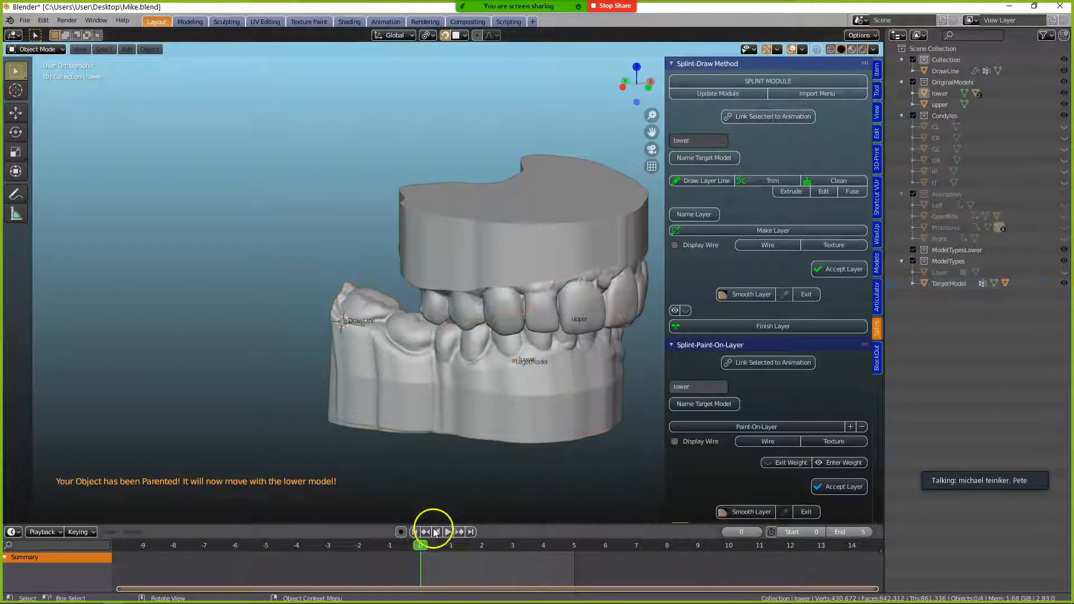
- Play the animation to check the linked models' movement, and reopen DrawLine in Edit Mode
key("space")
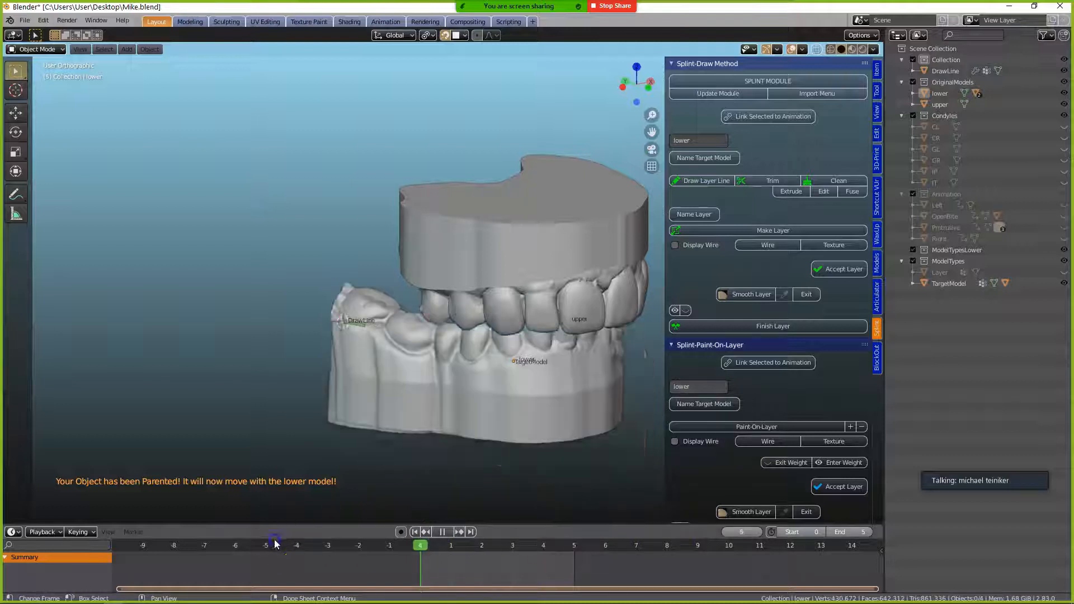
key("space")
scroll(303, 361, "up", 2)
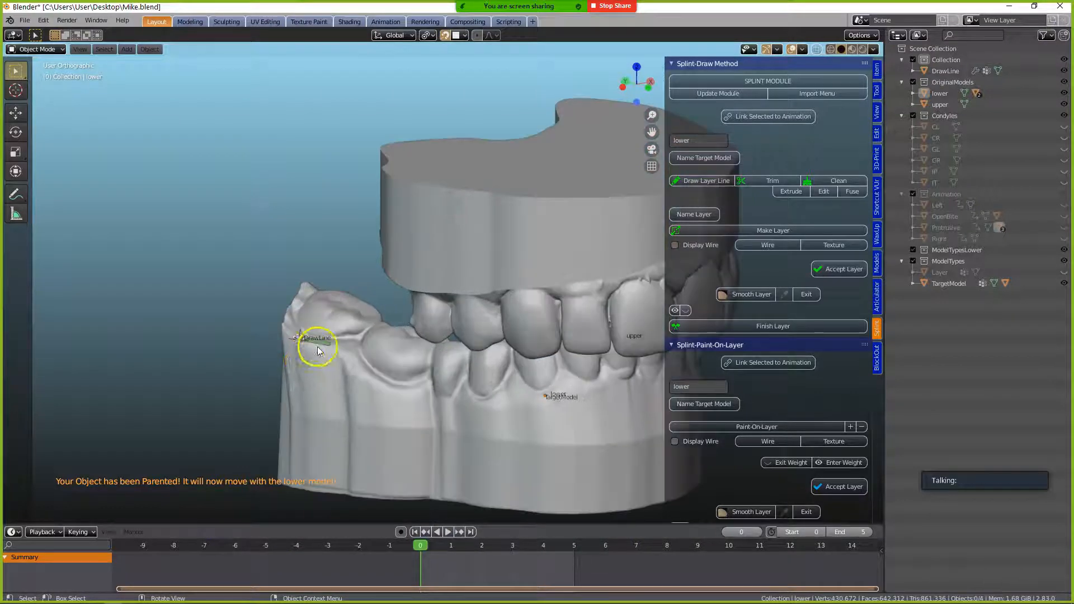
left_click(321, 344)
key("space")
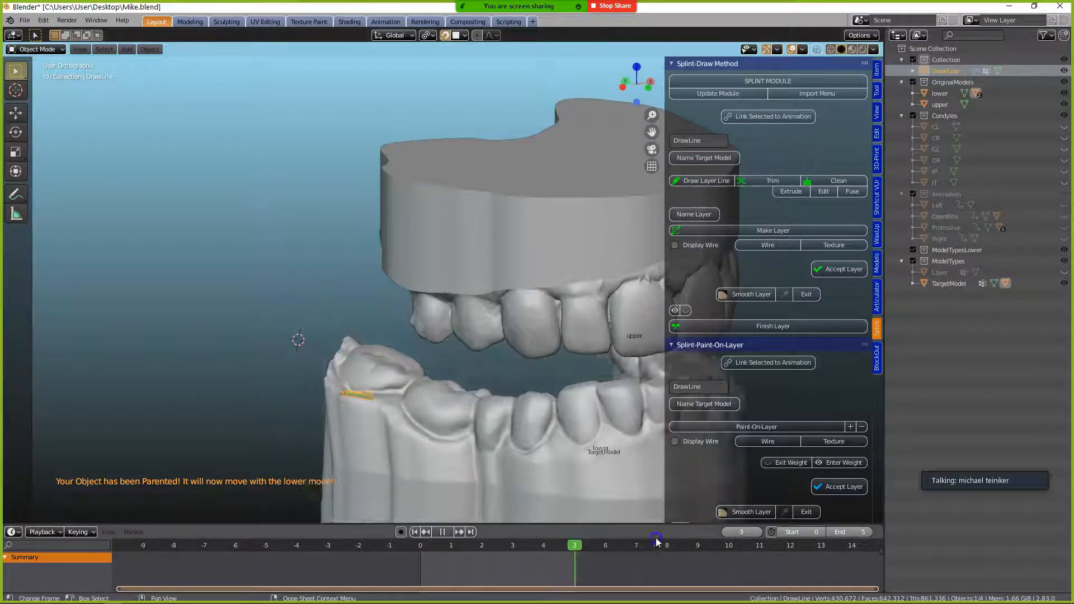
key("space")
key("Tab")
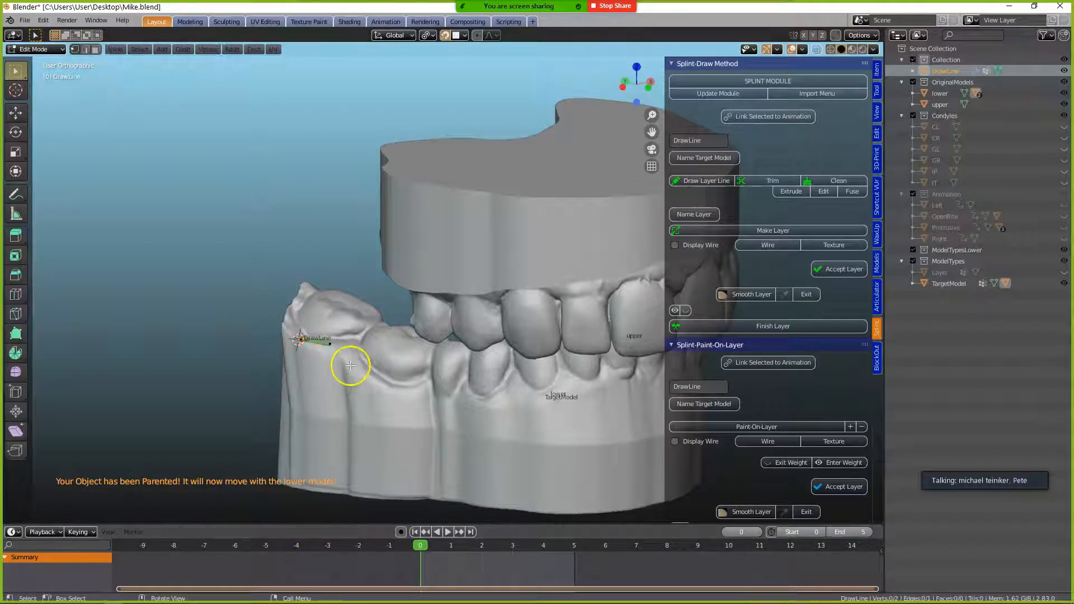
- Try extending the draw line along the gumline below the two rearmost molars, and undo the added points
key("e")
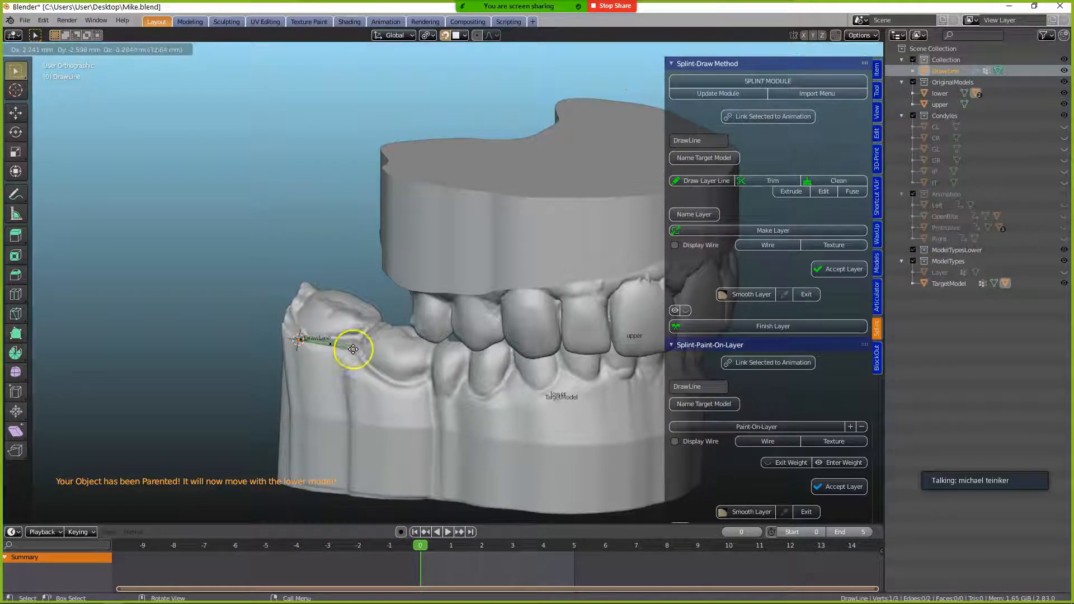
left_click(361, 363)
middle_click_drag(361, 365, 463, 386)
scroll(365, 391, "up", 3)
scroll(304, 410, "down", 2)
key("e")
left_click(362, 396)
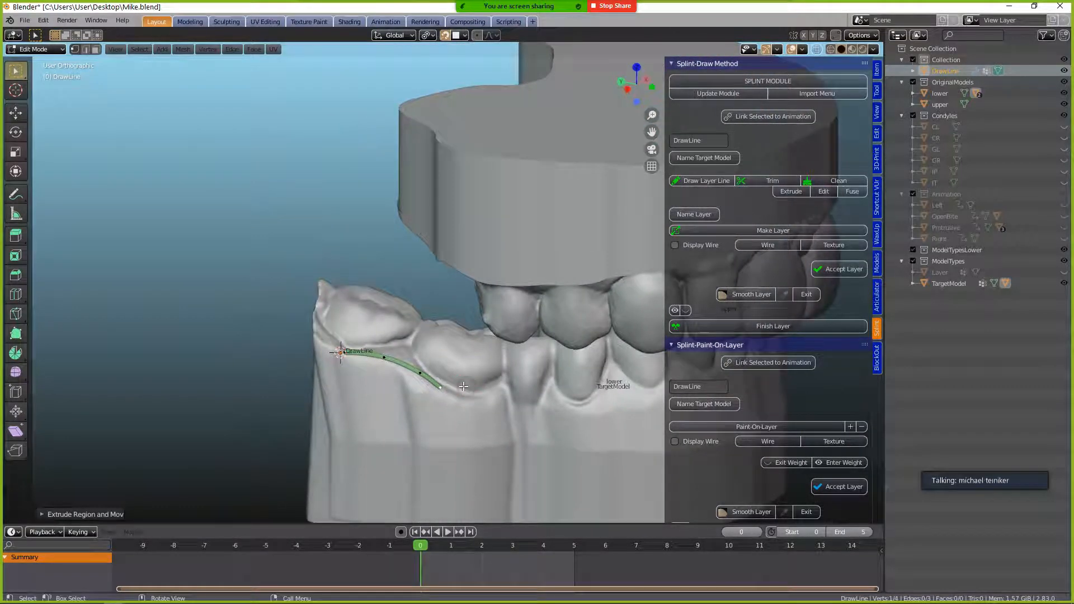
key("ctrl+z")
key("ctrl+z")
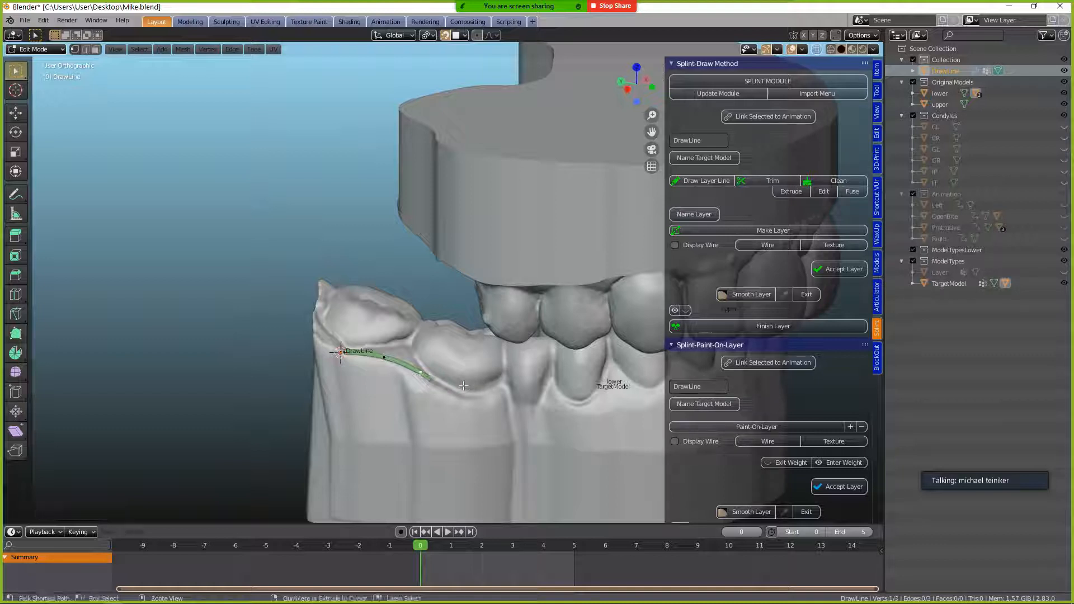
- Move the draw line's end point to between the two rear molars and extrude it along the second molar's gumline
left_click(382, 351)
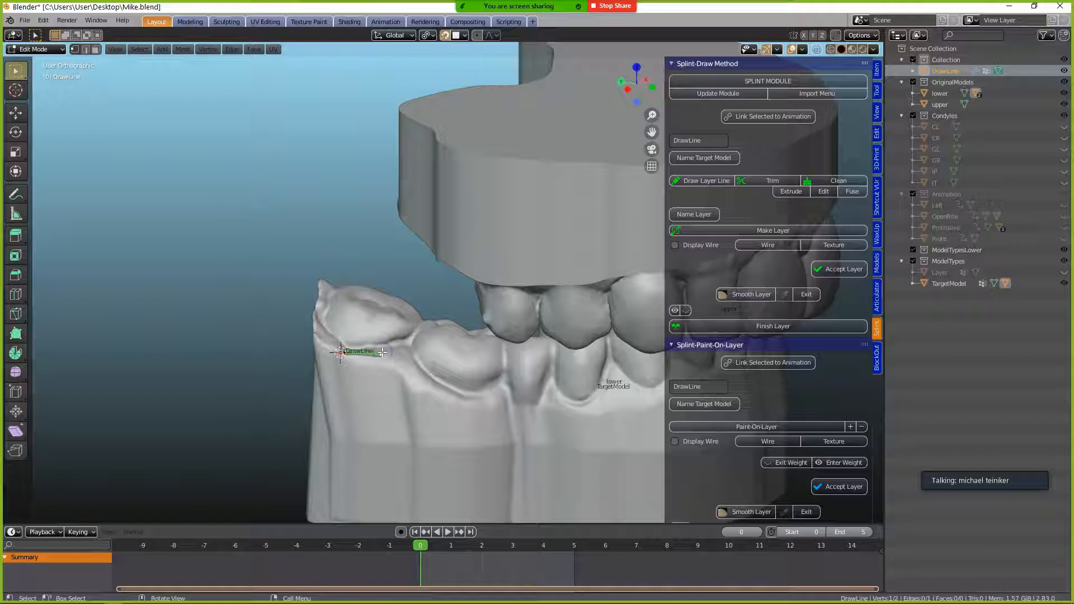
left_click_drag(382, 352, 412, 353)
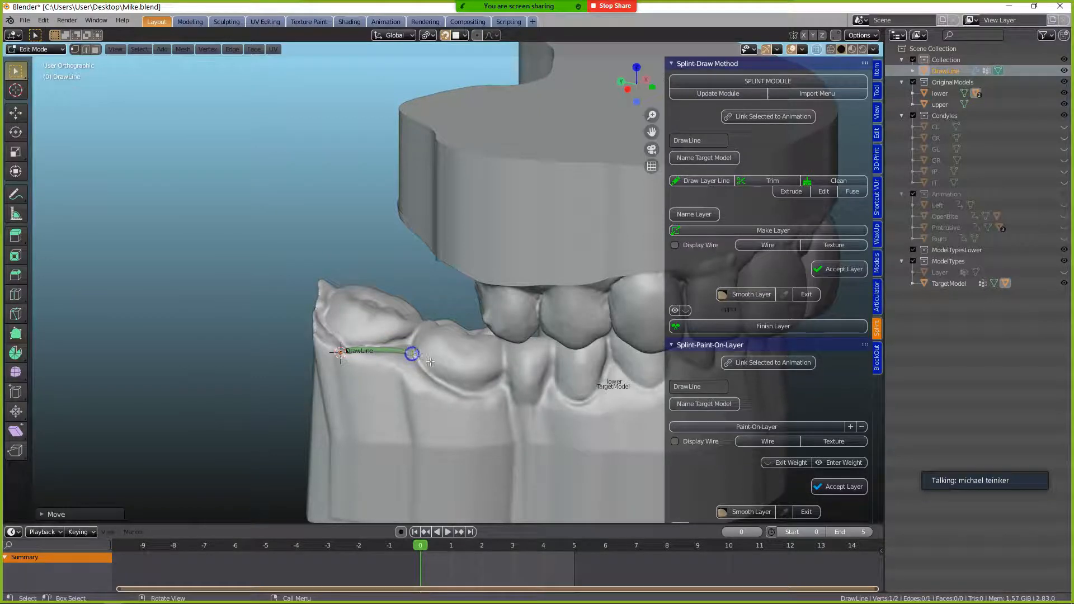
key("e")
left_click(436, 368)
middle_click_drag(436, 369, 533, 404)
key("e")
left_click(455, 391)
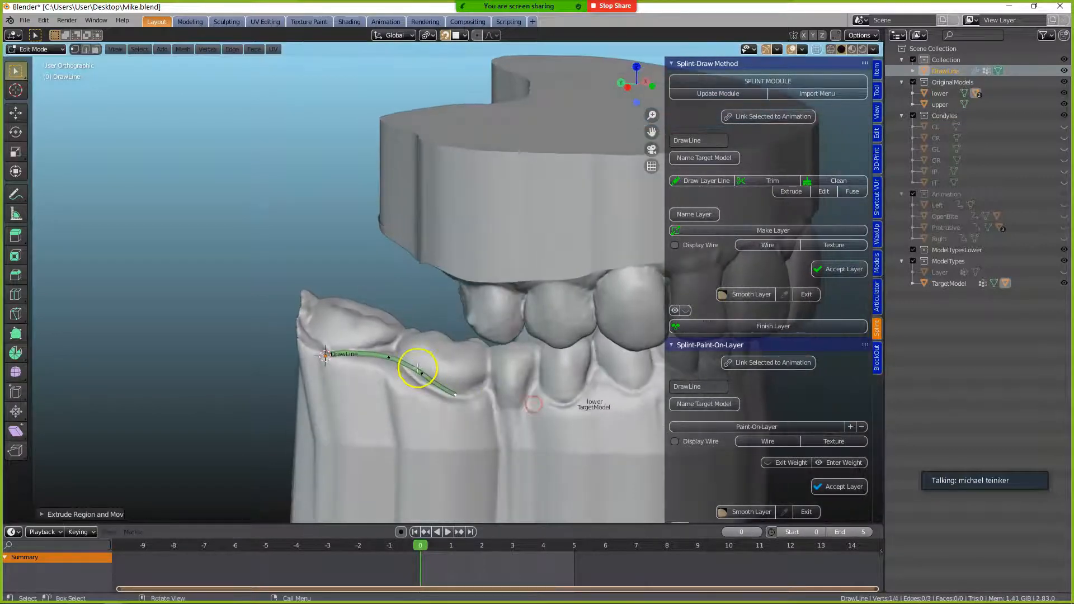
scroll(413, 363, "up", 3)
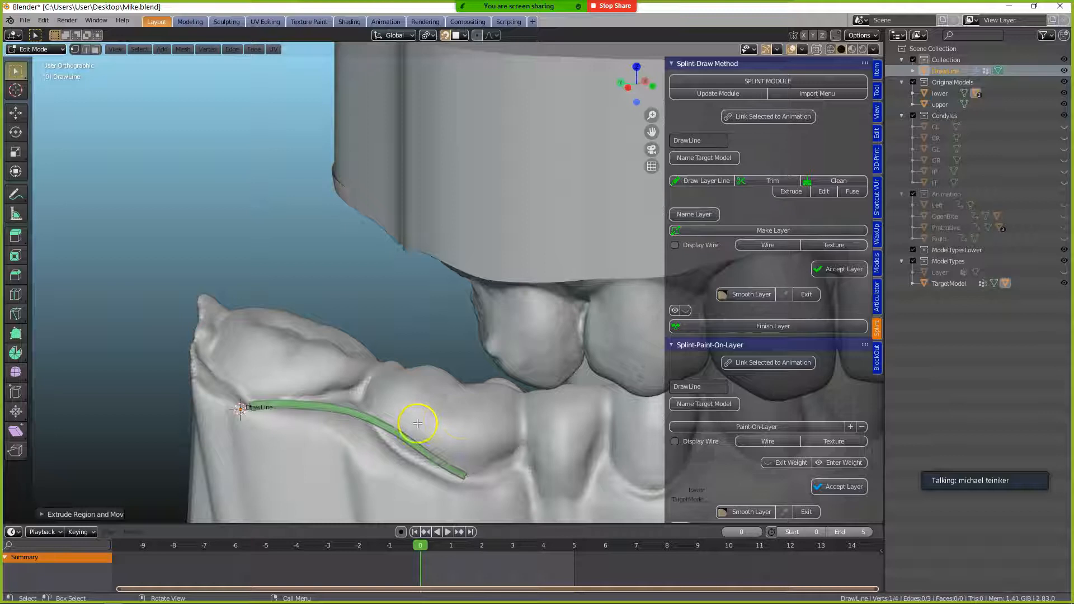
- Extrude the draw line forward from the second molar along the gumline below the premolars
scroll(418, 423, "down", 3)
middle_click_drag(480, 432, 516, 406)
key("e")
left_click(480, 393)
key("e")
left_click(496, 398)
key("e")
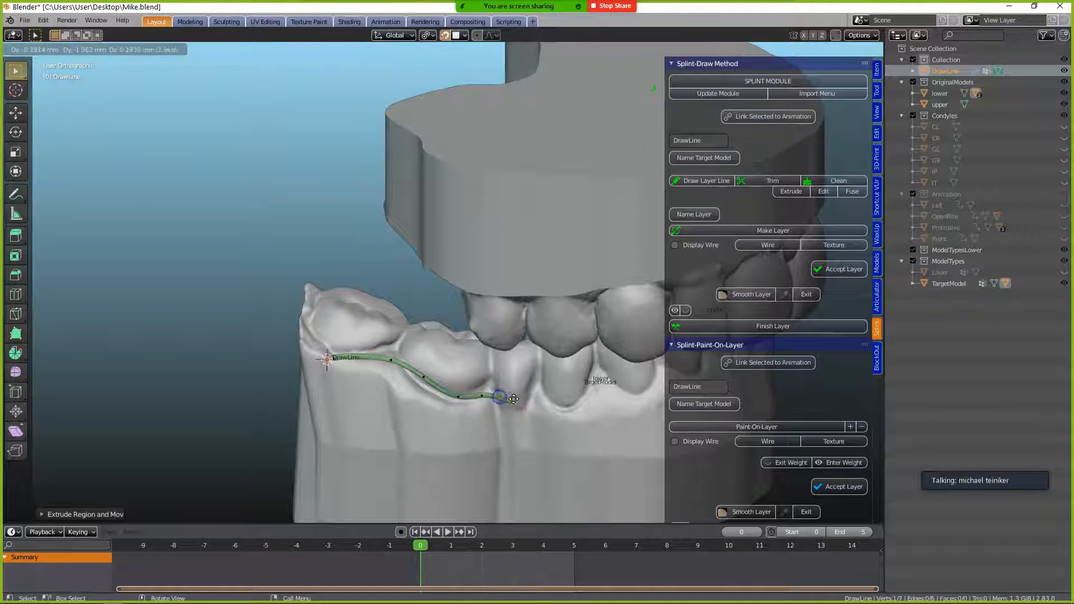
left_click(521, 405)
key("e")
left_click(545, 403)
- Extend the draw line past the front premolar, up onto the canine and across to the lateral incisor
middle_click_drag(592, 416, 576, 401)
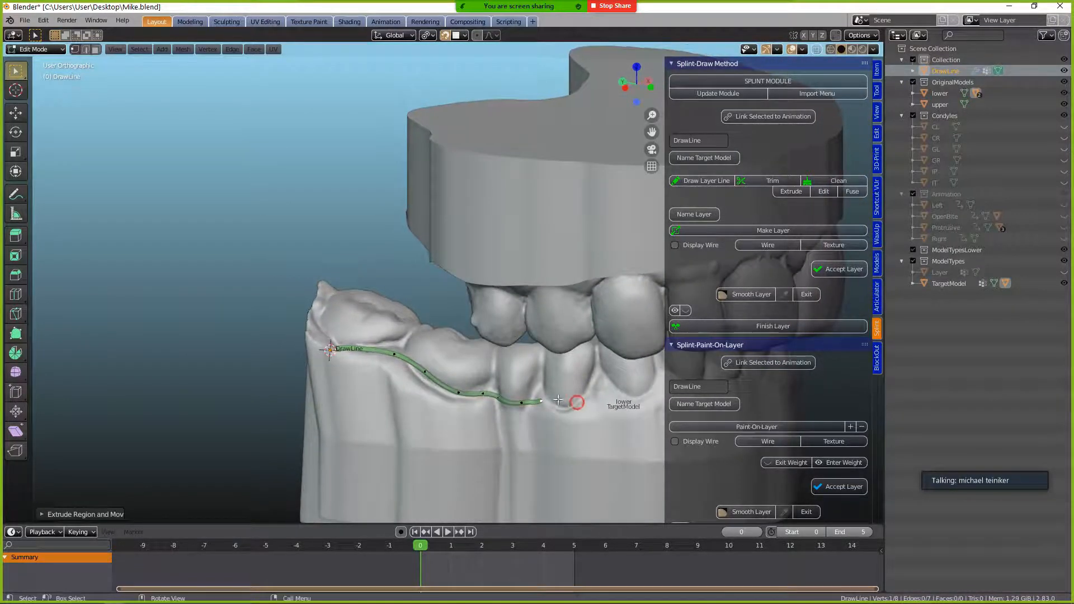
key("e")
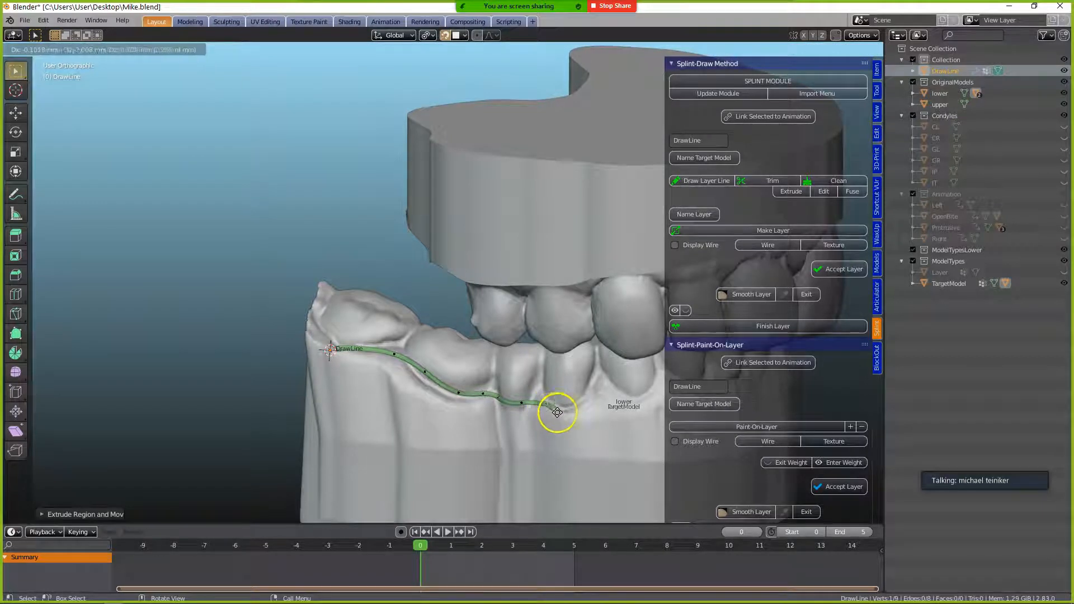
left_click(591, 403)
key("e")
left_click(615, 393)
middle_click_drag(612, 392, 468, 395, "shift")
key("e")
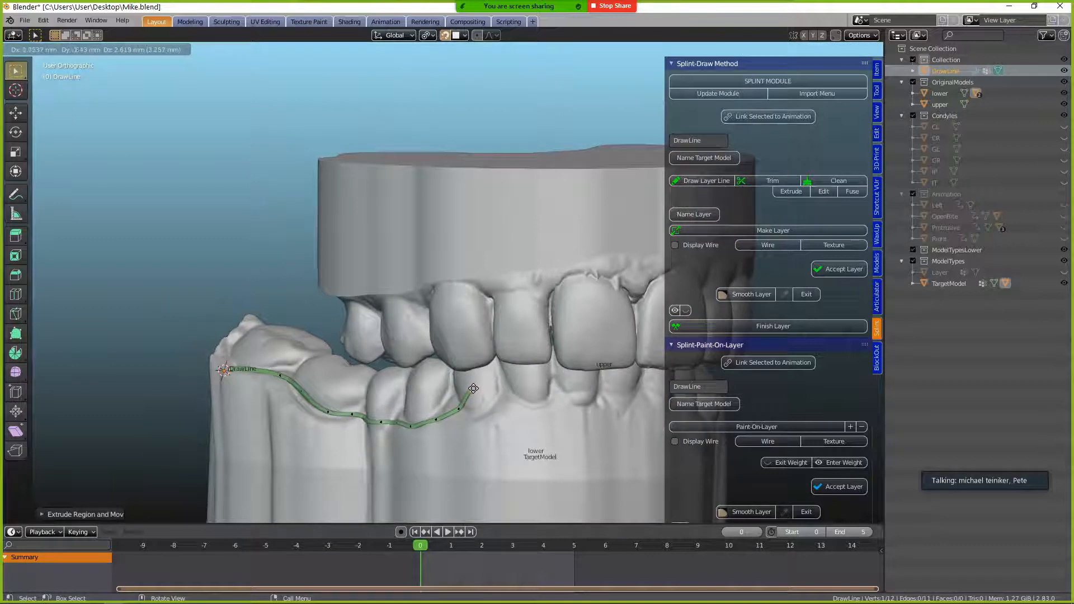
left_click(506, 381)
key("e")
left_click(532, 380)
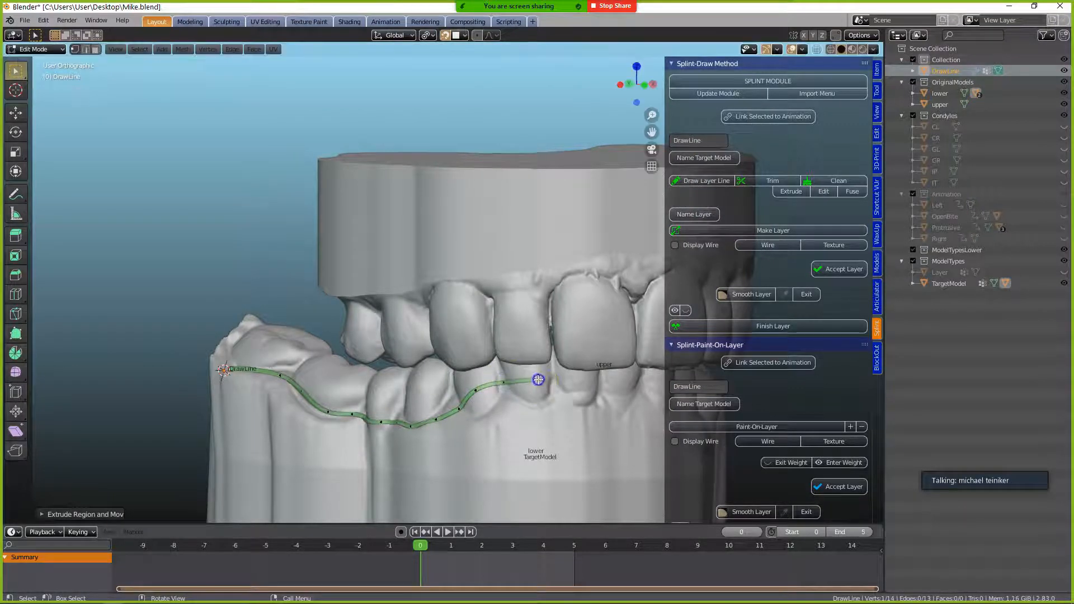
- Extrude the draw line across the lower central incisors at mid-crown height
middle_click_drag(539, 380, 532, 391)
key("e")
left_click(555, 379)
key("e")
left_click(585, 379)
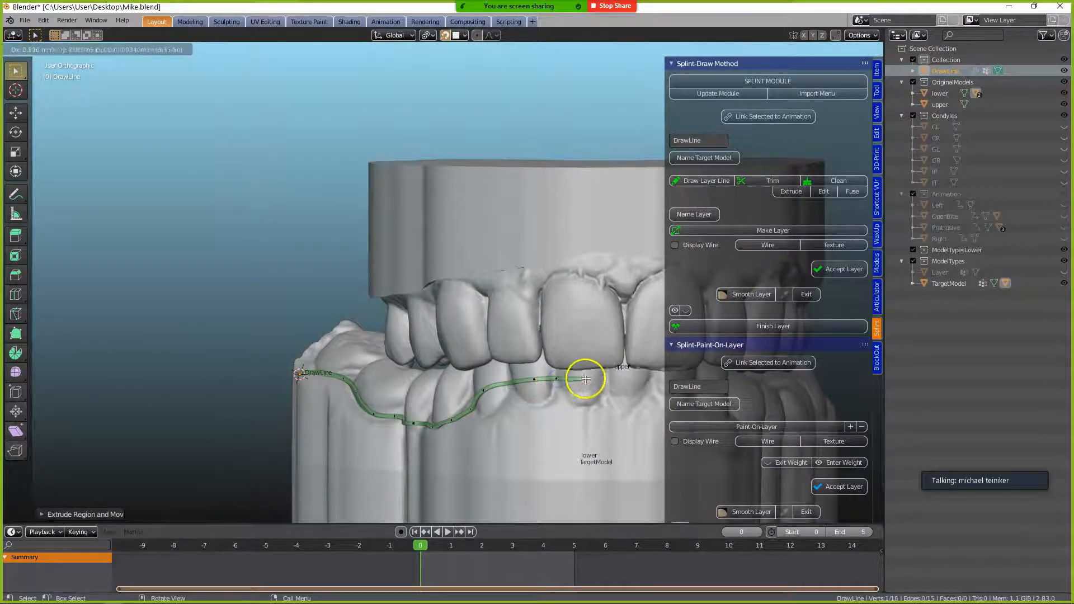
left_click(609, 378)
- Continue the draw line past the midline over the front of the opposite lateral incisor
middle_click_drag(642, 377, 412, 347)
scroll(501, 409, "up", 3)
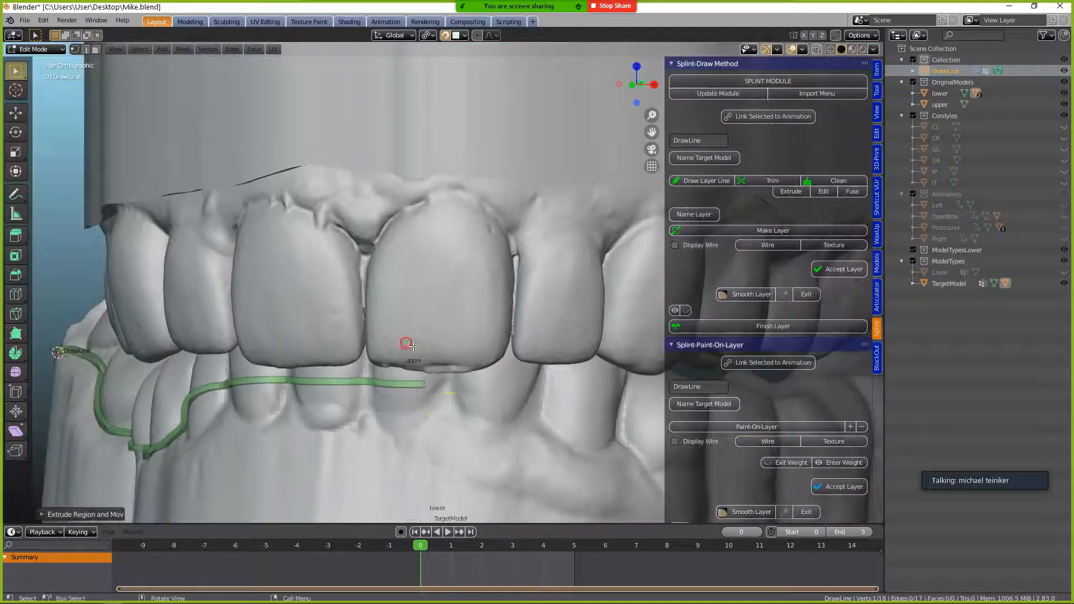
key("e")
left_click(449, 386)
key("e")
left_click(483, 389)
key("e")
left_click(523, 393)
- Carry the draw line from the lateral incisor across the front of the neighbouring canine
middle_click_drag(579, 398, 520, 408)
key("e")
left_click(544, 394)
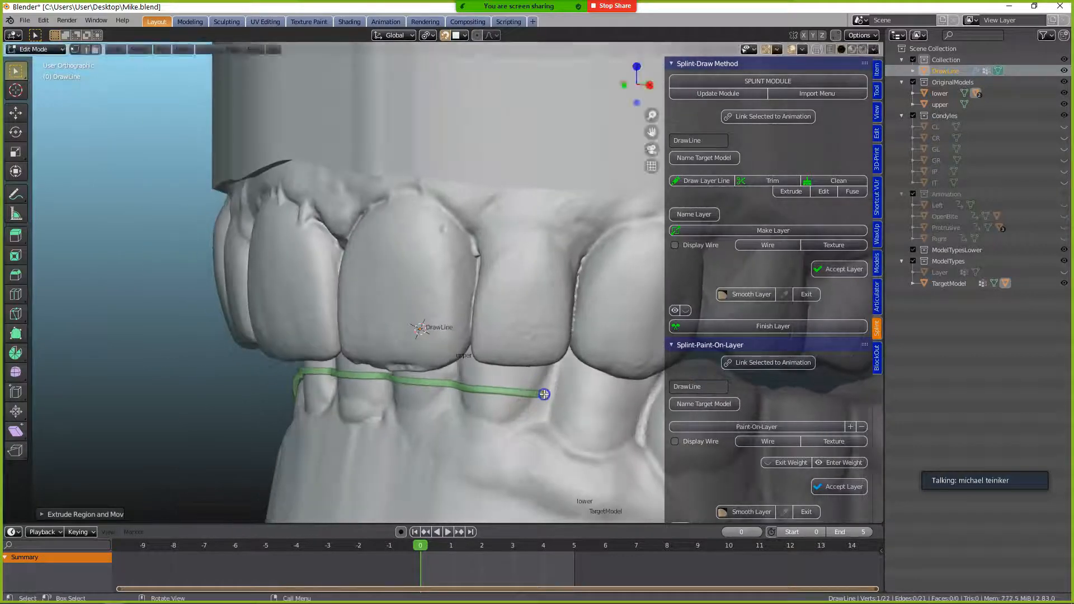
key("e")
left_click(561, 397)
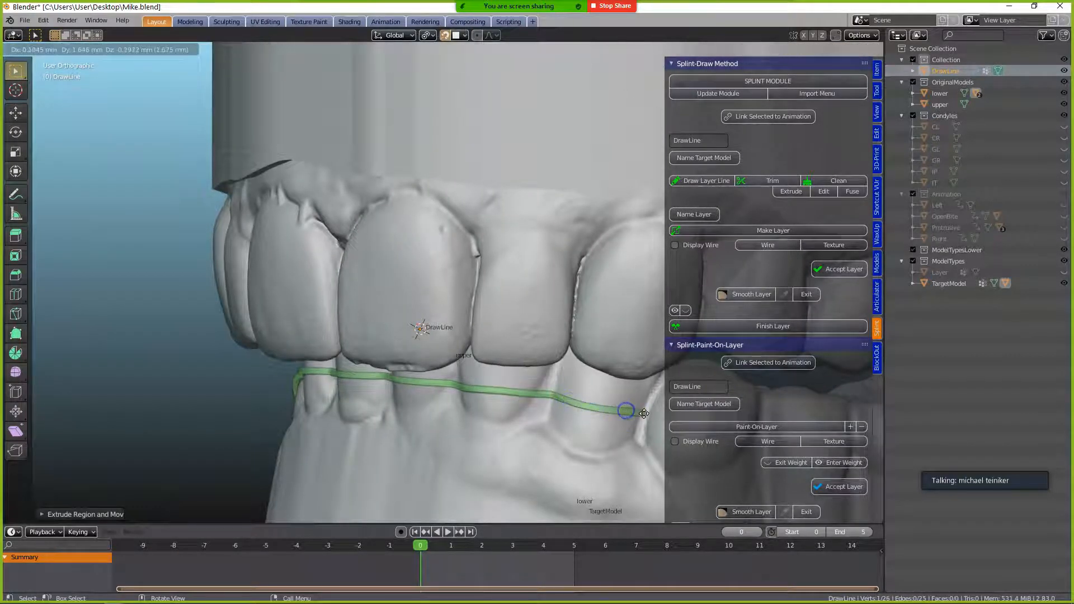
left_click(640, 416)
- Extend the draw line behind the canine and down along the first premolar's gumline
middle_click_drag(642, 412, 349, 405)
left_click(455, 387)
middle_click_drag(455, 387, 448, 390)
key("e")
left_click(491, 397)
key("e")
left_click(515, 415)
middle_click_drag(536, 423, 517, 420)
key("e")
left_click(531, 409)
- Try routing the end of the draw line slightly lower beneath the first premolar, and undo the attempt
scroll(355, 296, "up", 3)
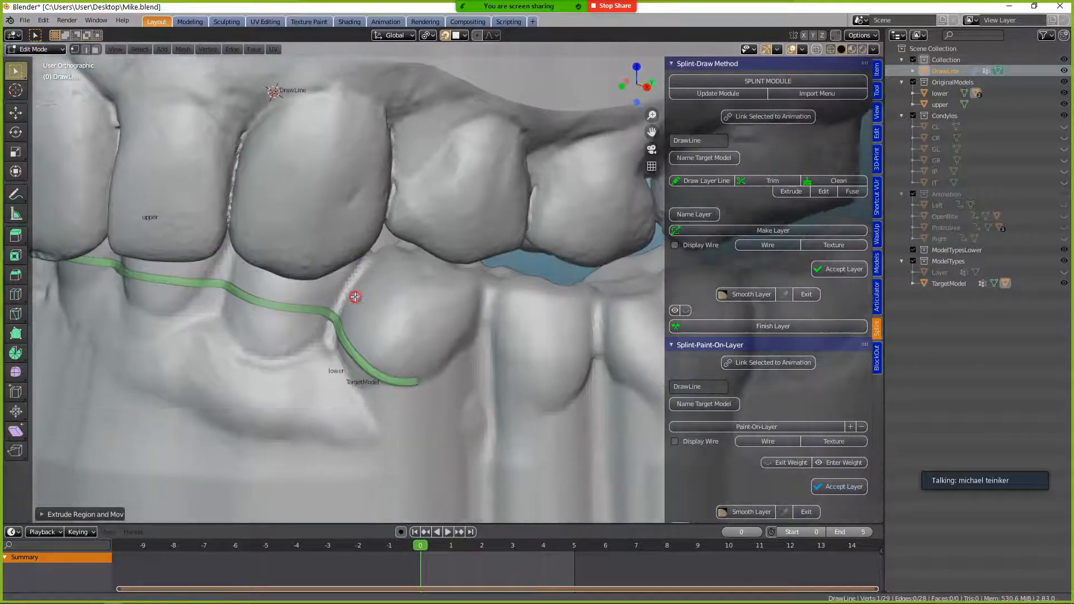
middle_click_drag(355, 296, 341, 282, "shift")
scroll(342, 282, "down", 2)
scroll(440, 347, "up", 3)
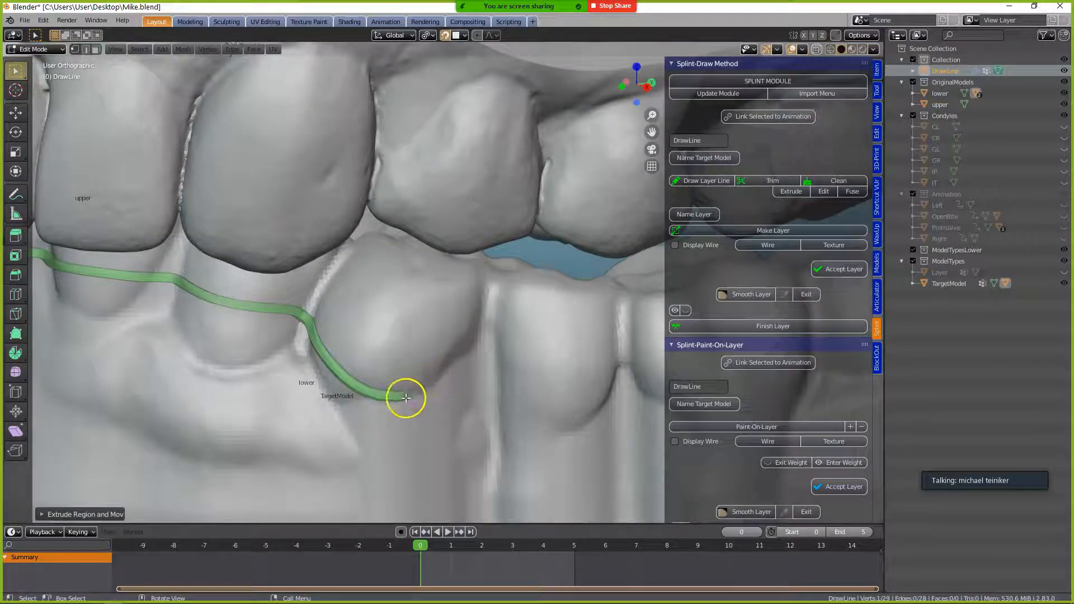
key("e")
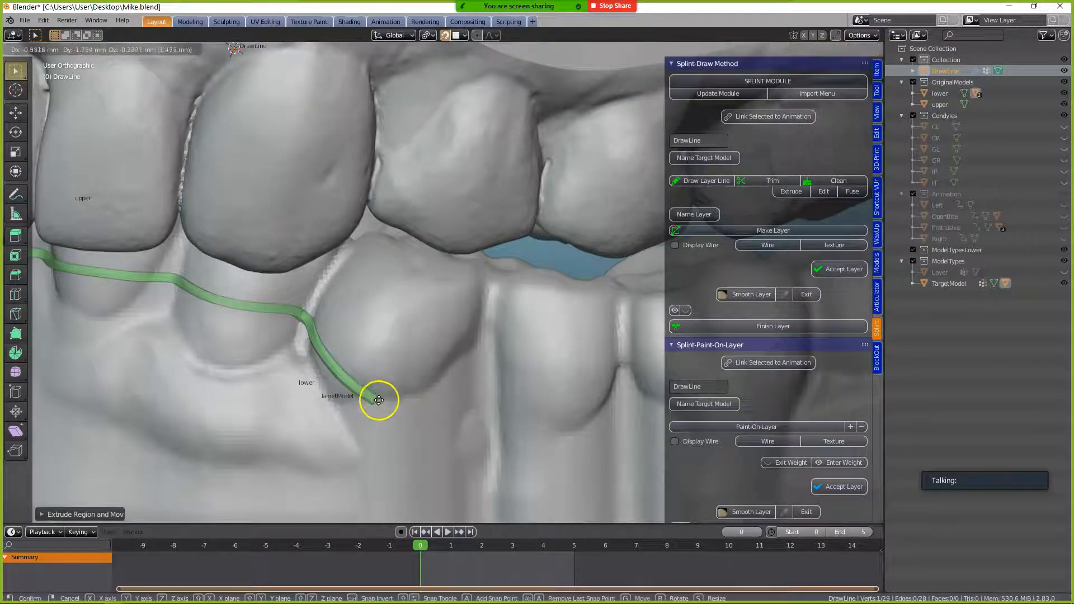
left_click(381, 404)
key("e")
left_click(409, 407)
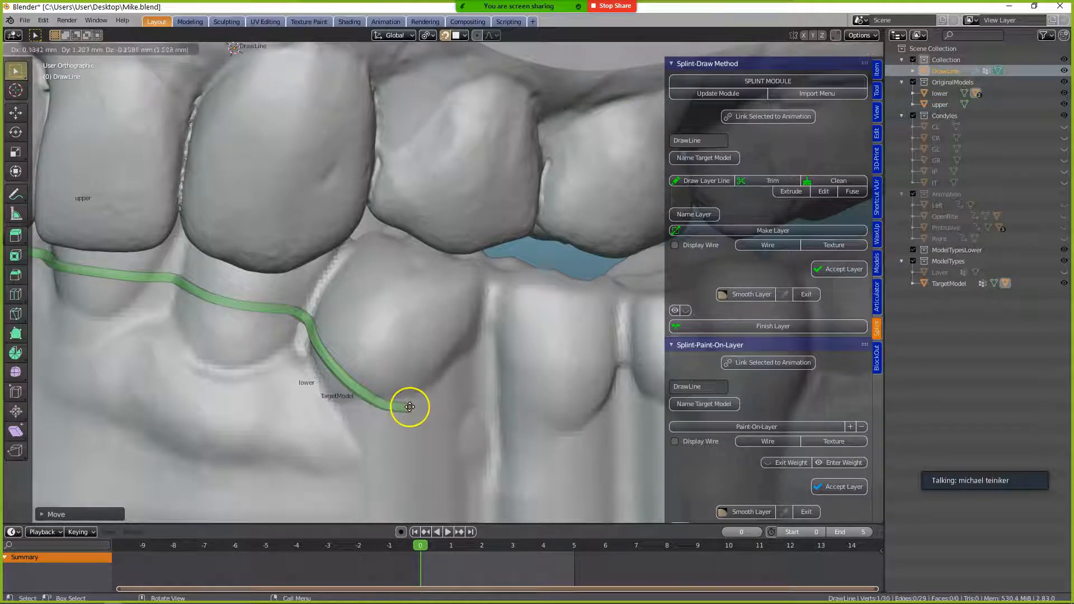
key("ctrl+z")
right_click(408, 390, "ctrl")
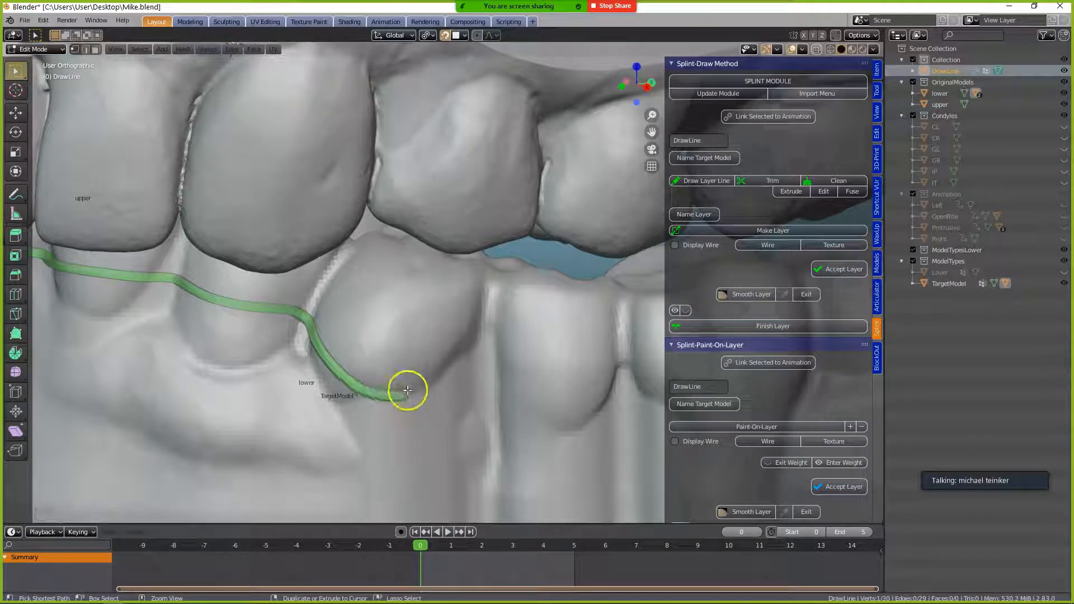
- Undo the draw line's last points back to the contact between the canine and the first premolar
key("ctrl+z")
key("ctrl+z")
key("ctrl+z")
- Try a higher path for the draw line across the first premolar's crown, and undo those points
key("e")
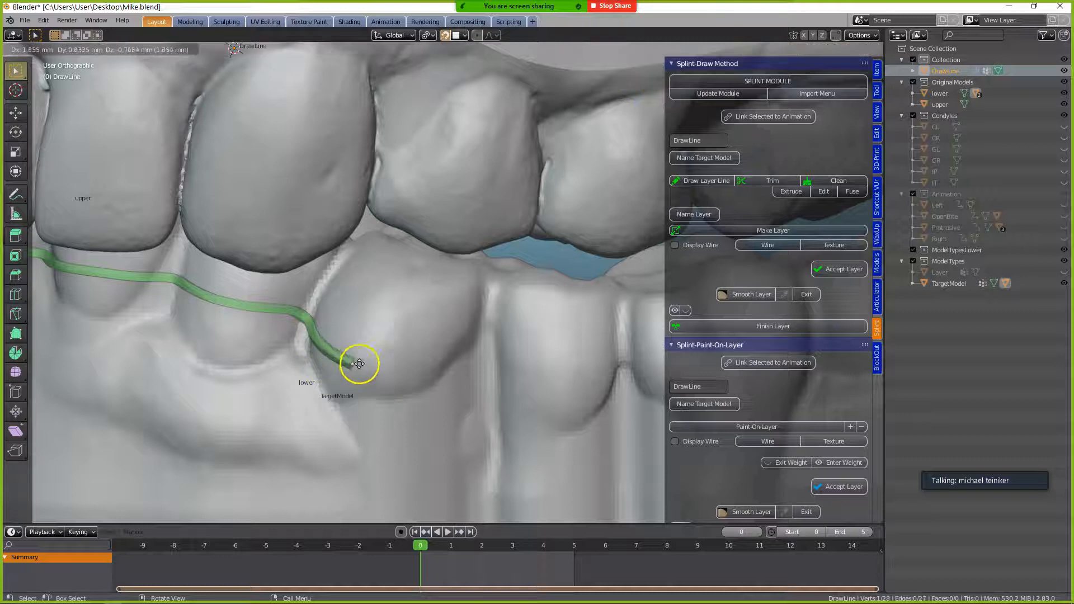
left_click(361, 364)
key("e")
left_click(413, 354)
key("e")
left_click(463, 327)
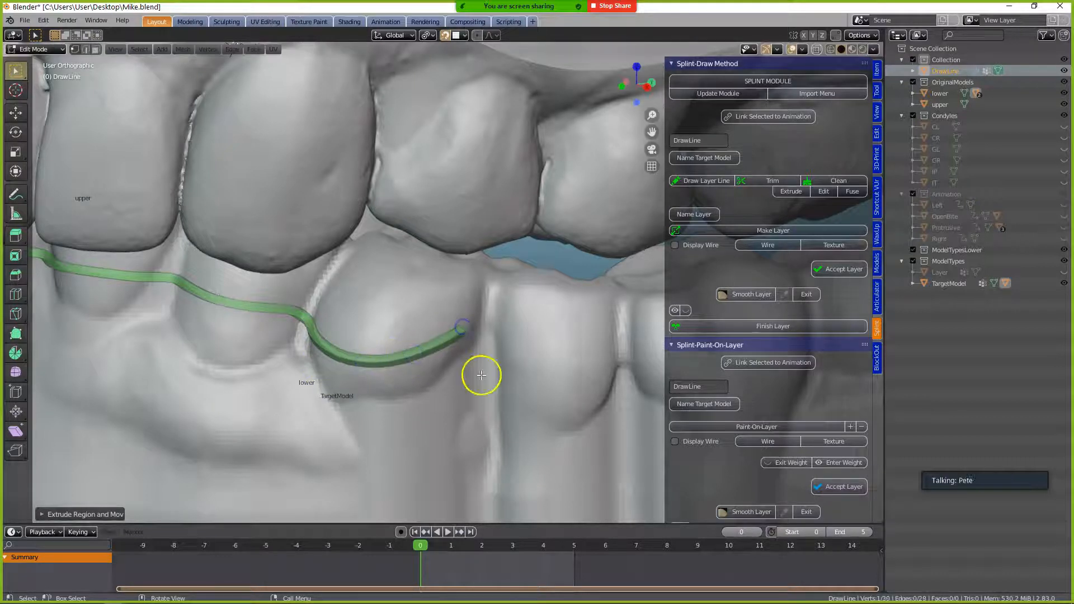
key("ctrl+z")
key("ctrl+z")
key("ctrl+z")
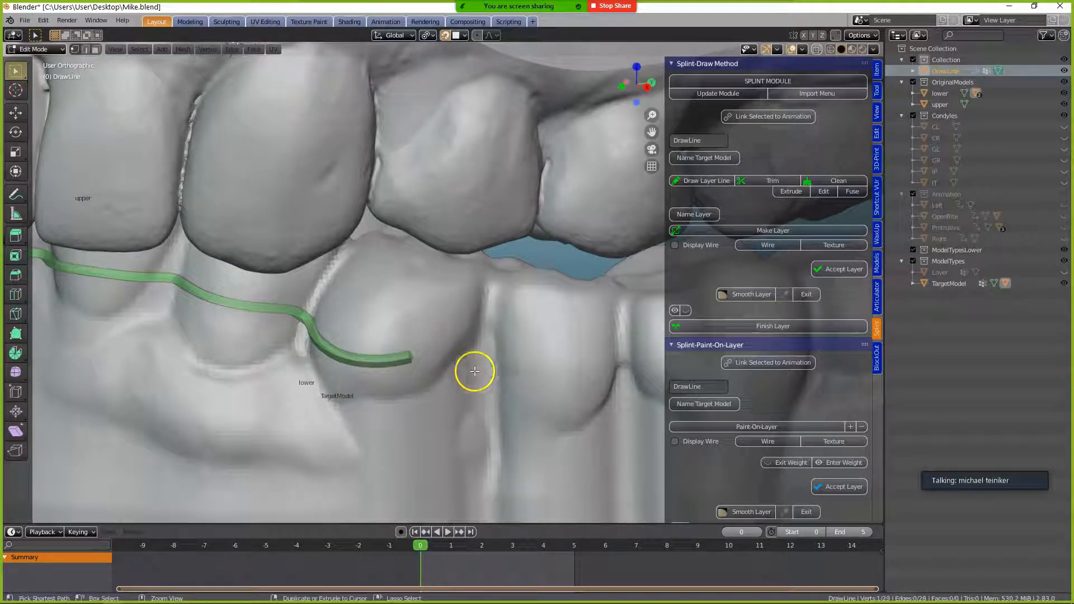
- Redraw the line just above the first premolar's gumline and on to the base of the second premolar
key("e")
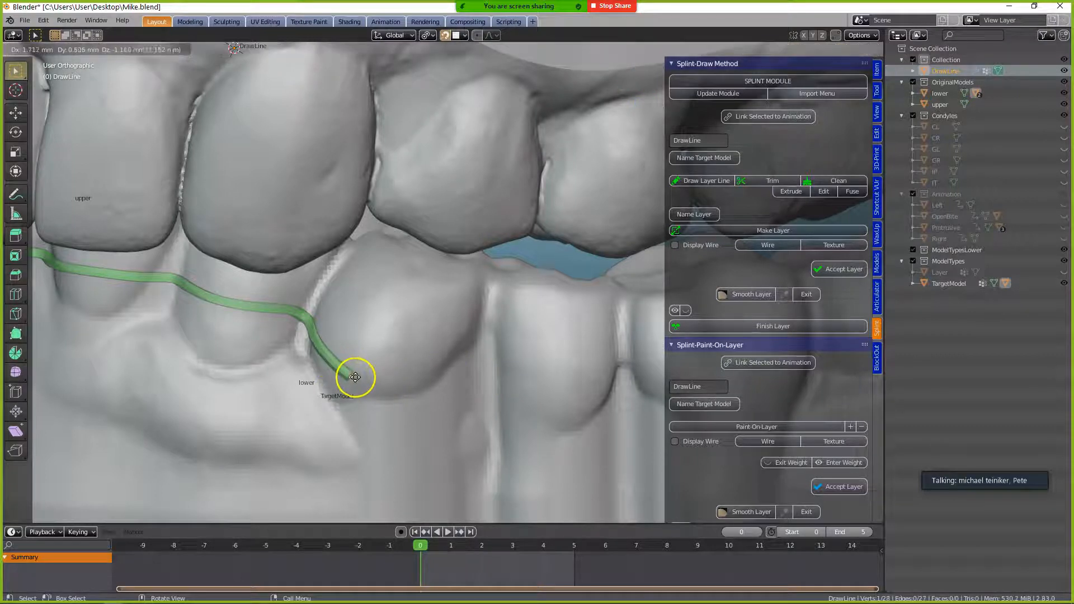
left_click(355, 377)
key("e")
left_click(446, 387)
key("e")
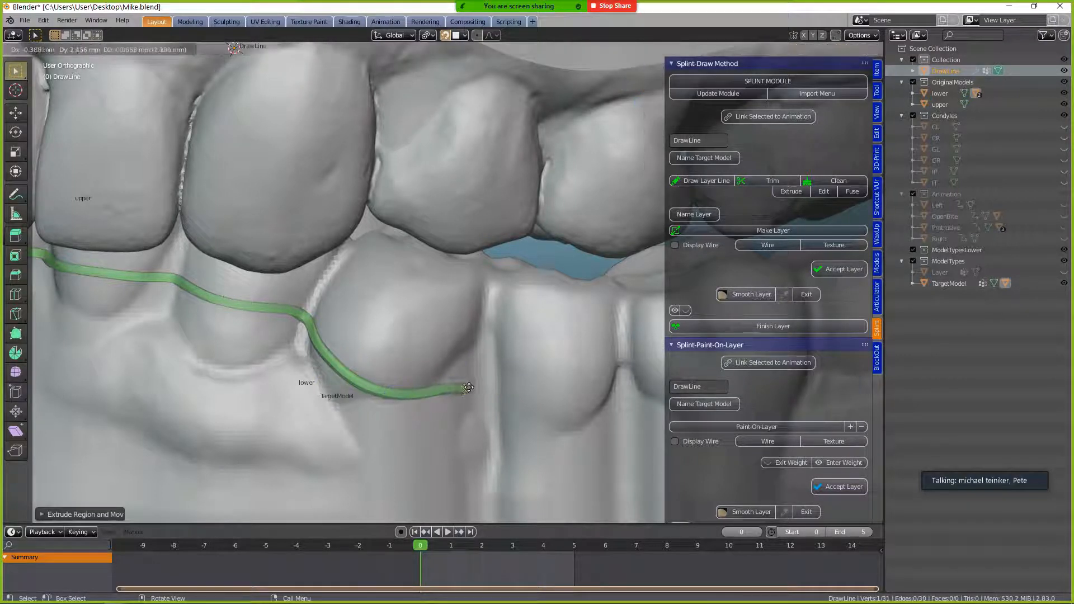
left_click(503, 397)
key("e")
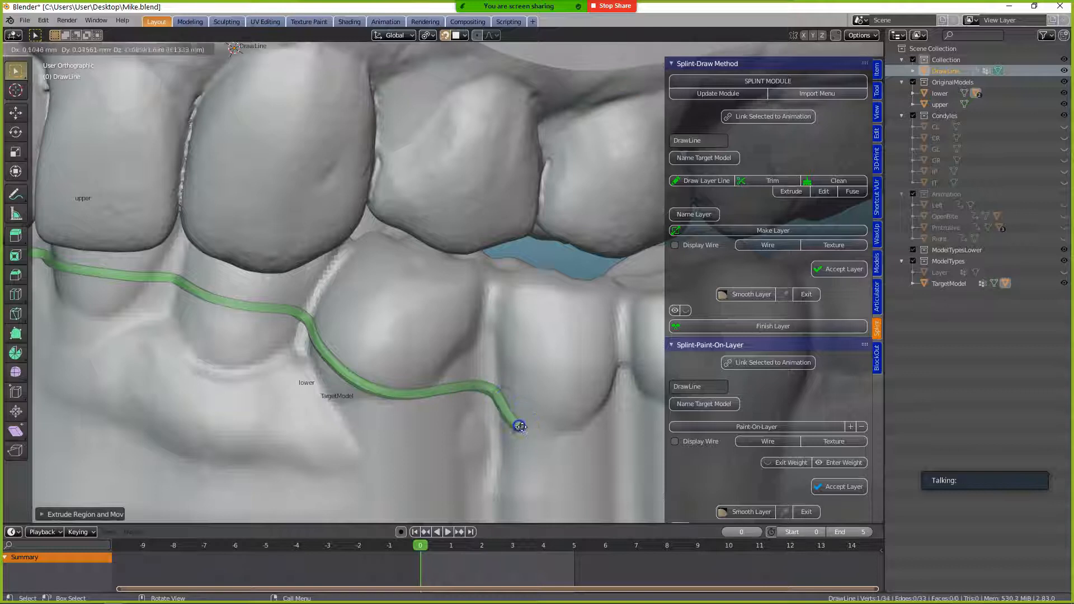
left_click(559, 434)
- Continue the draw line past the second premolar and beneath the outer side of the first molar
middle_click_drag(550, 412, 332, 372, "shift")
key("e")
left_click(378, 367)
key("e")
left_click(405, 355)
key("e")
left_click(433, 354)
key("e")
left_click(467, 377)
key("e")
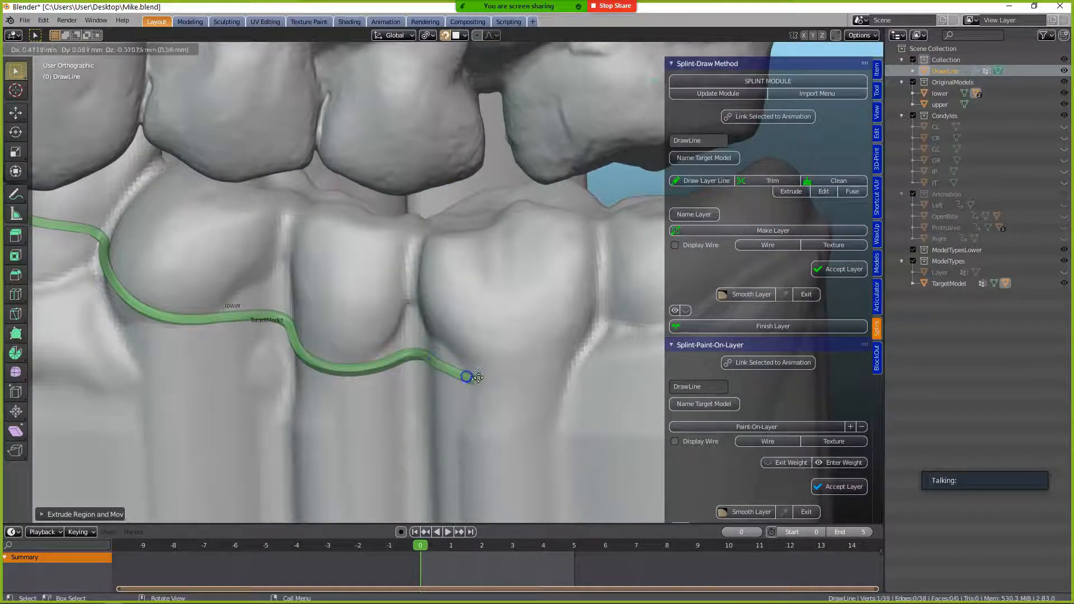
left_click(575, 356)
- Carry the draw line along the outer side of the last molar, rising to its back edge
middle_click_drag(575, 356, 307, 363, "shift")
key("e")
left_click(369, 346)
key("e")
left_click(448, 317)
key("e")
left_click(503, 278)
key("e")
left_click(548, 229)
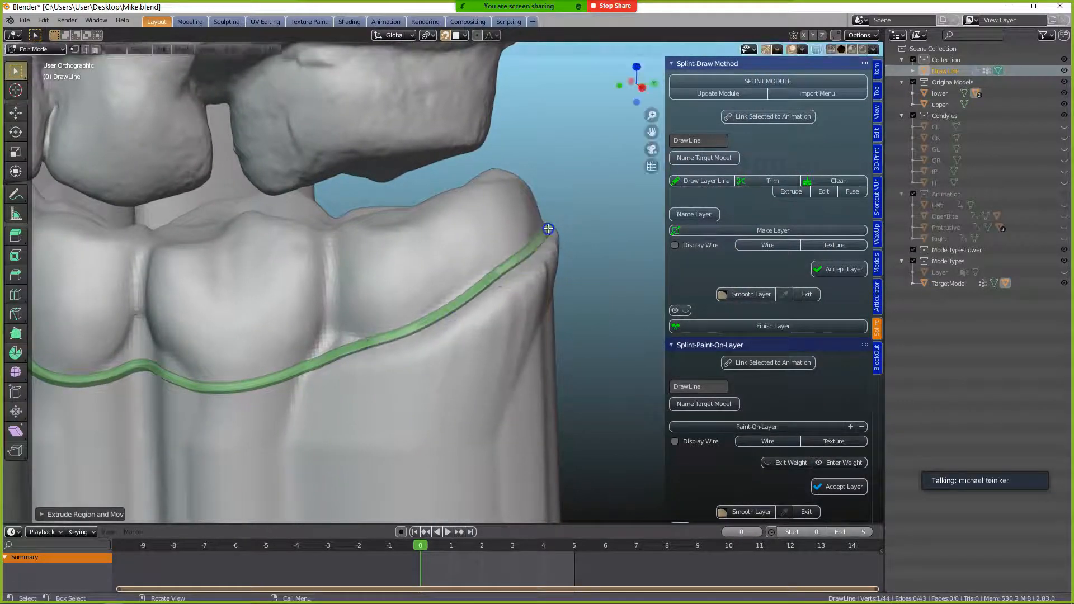
- Extend the draw line around the back of the last molar and along its tongue-side gumline
scroll(523, 276, "down", 3)
middle_click_drag(523, 276, 248, 297)
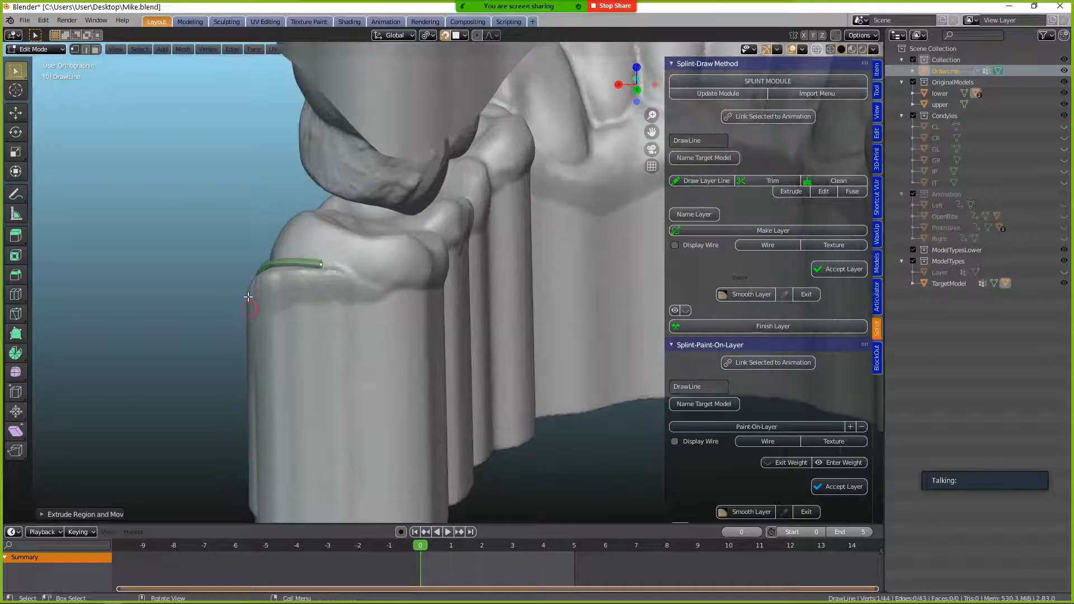
middle_click_drag(425, 265, 324, 271)
key("e")
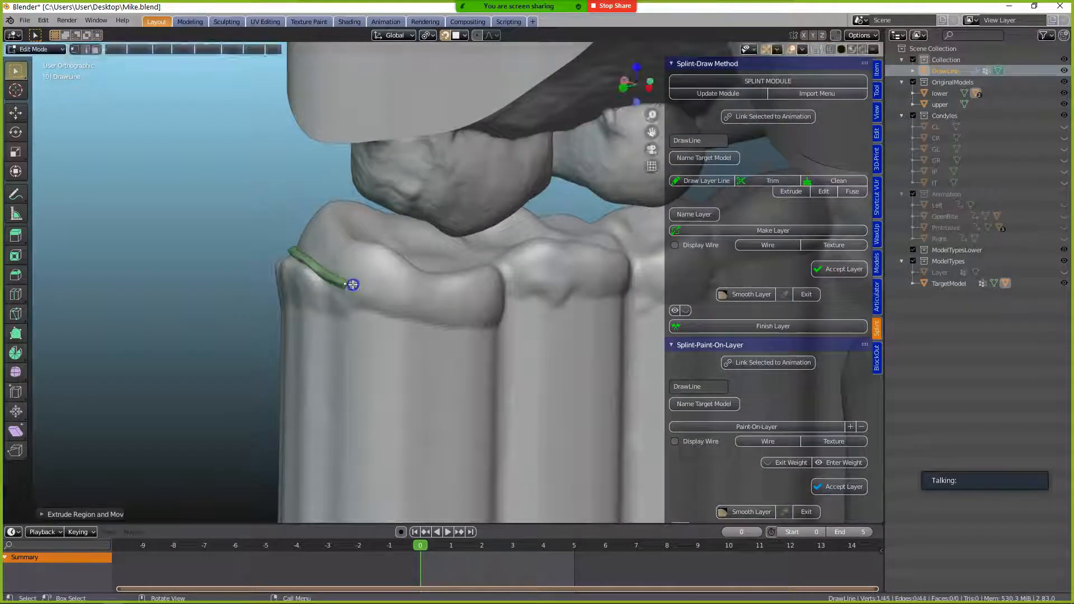
middle_click_drag(433, 311, 309, 267, "shift")
scroll(309, 267, "down", 1)
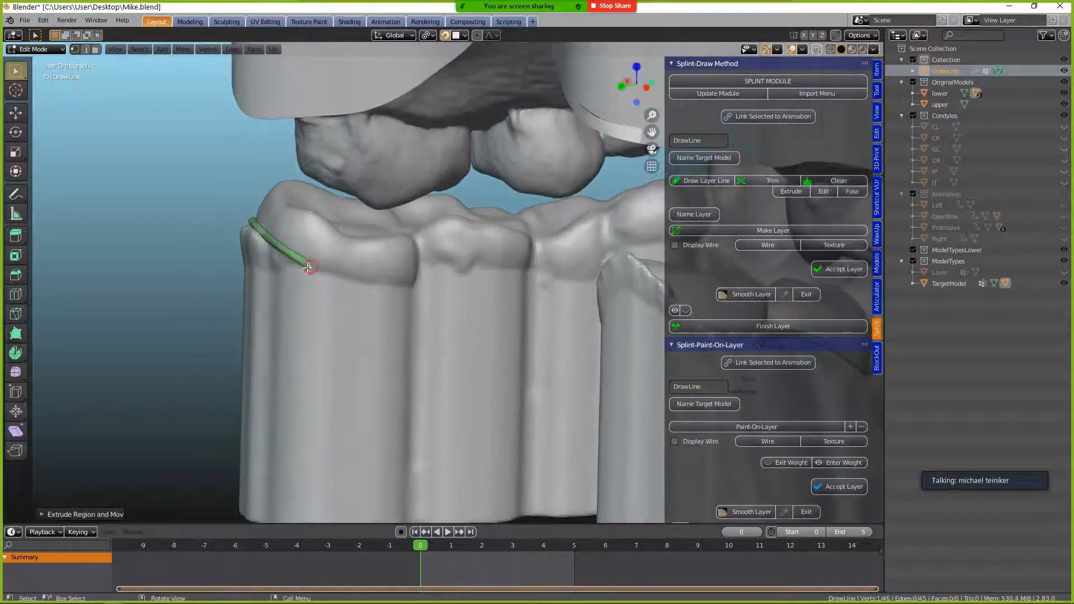
key("e")
left_click(384, 276)
mouse_move(383, 276)
middle_mouse_down()
mouse_move(369, 285)
mouse_move(380, 278)
middle_mouse_up()
left_click(416, 281)
key("e")
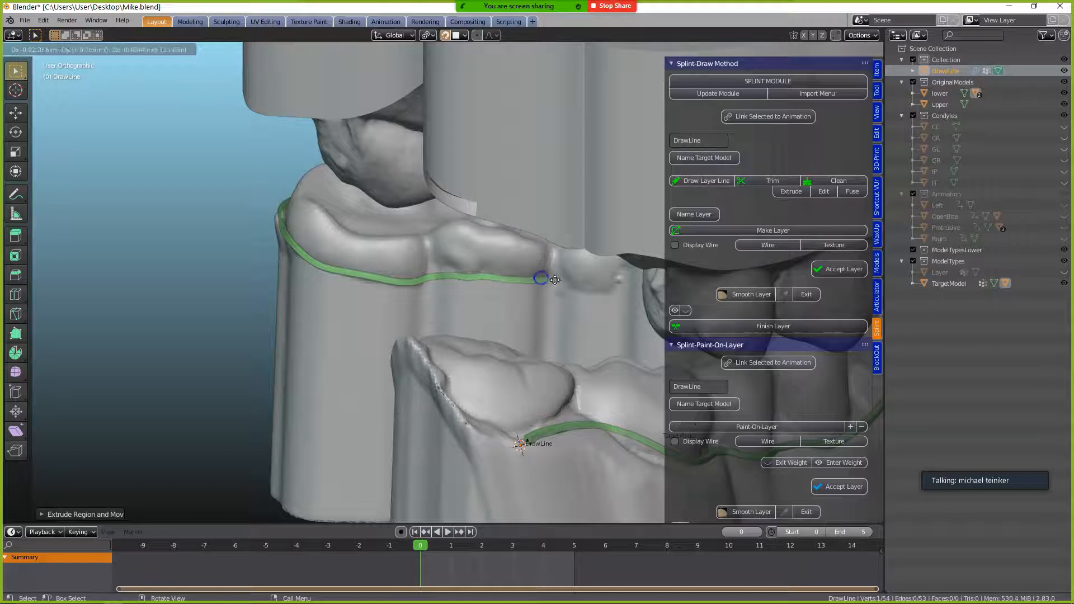
- Carry the draw line along the tongue side of the premolars up to the canine
middle_click_drag(590, 279, 412, 302, "shift")
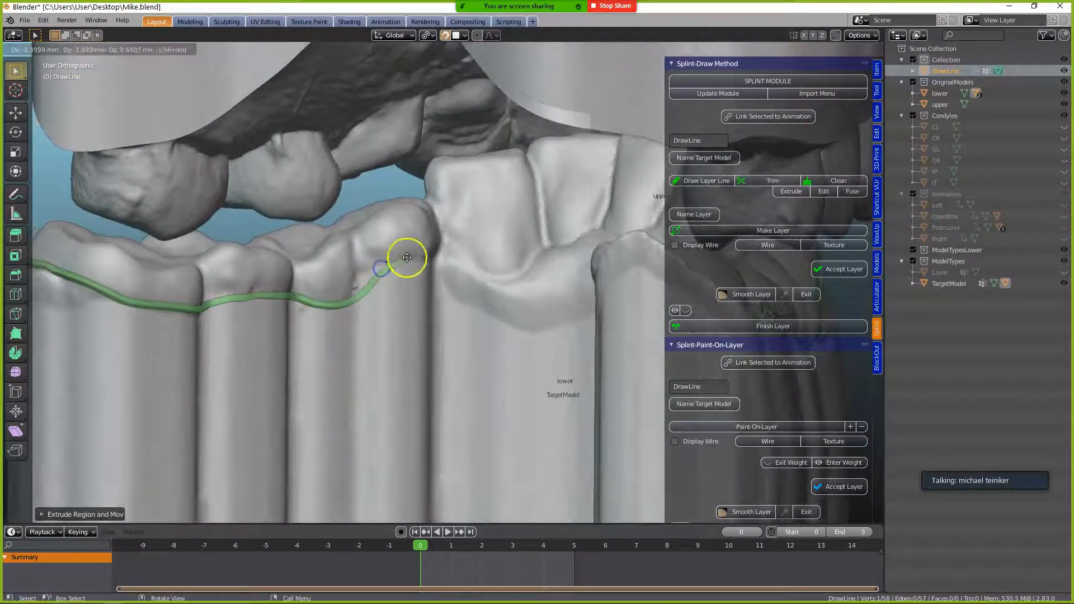
middle_click_drag(434, 259, 452, 248)
left_click(471, 238)
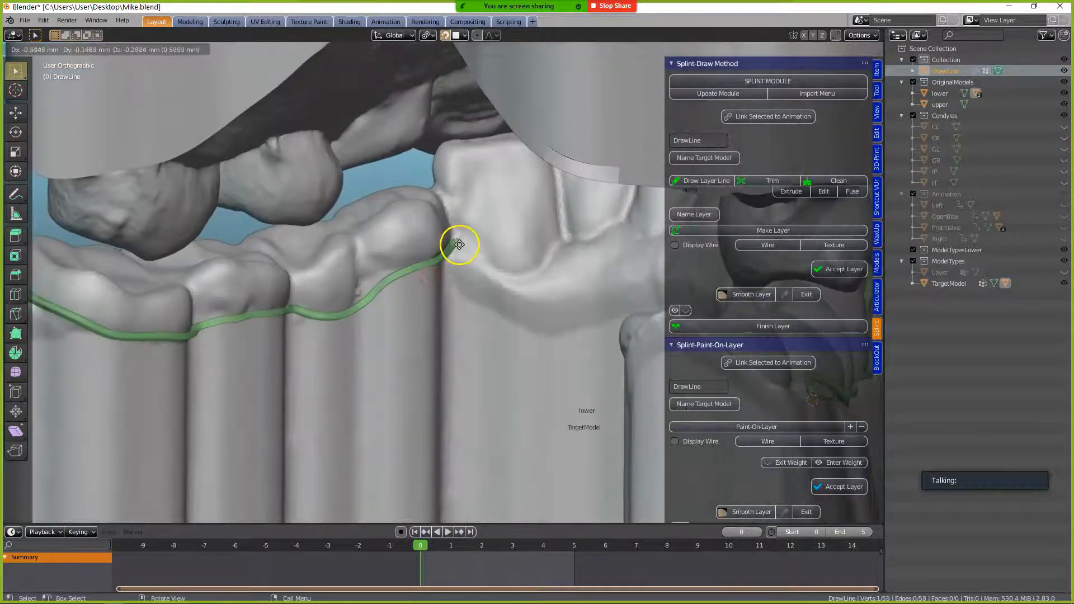
- Continue the draw line behind the canine and onto the tongue side of the incisors
left_click(476, 253)
key("e")
left_click(570, 268)
key("e")
left_click(624, 249)
- Extrude the draw line further along the tongue side of the front teeth toward the opposite canine
middle_click_drag(571, 246, 401, 270, "shift")
key("e")
left_click(388, 256)
key("e")
left_click(441, 266)
key("e")
left_click(494, 270)
left_click(525, 289)
- Extend the draw line along the opposite premolars' tongue side to the first molar, undoing the misplaced last point
middle_click_drag(582, 304, 374, 298)
left_click(397, 289)
key("e")
middle_click_drag(504, 272, 525, 284)
key("e")
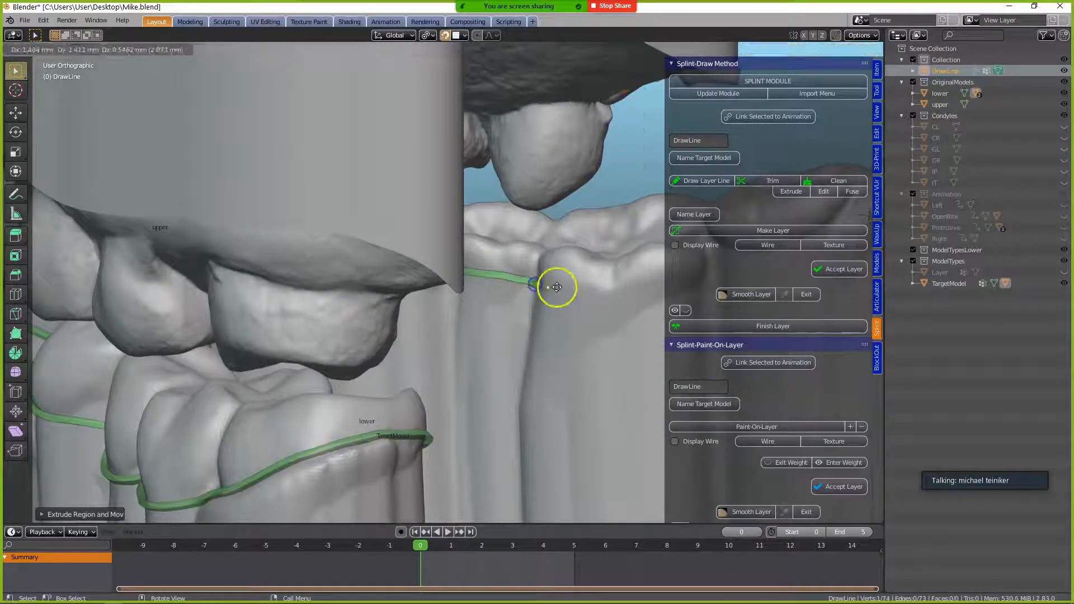
left_click(615, 292)
key("e")
middle_click_drag(626, 282, 330, 299)
key("ctrl+z")
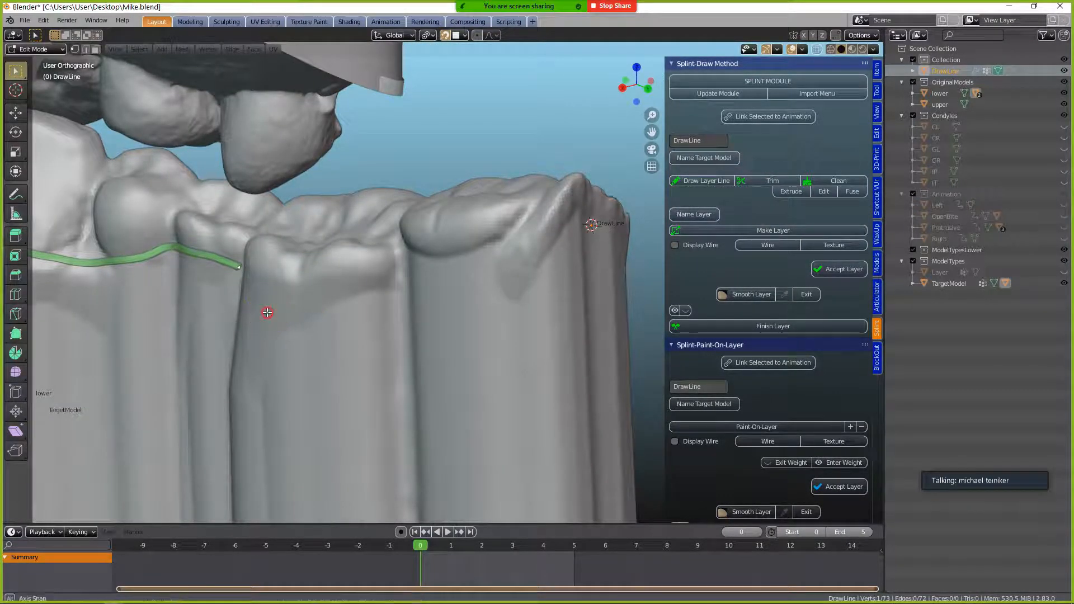
- Carry the draw line along the tongue-side gumline of the opposite first molar
middle_click_drag(269, 312, 294, 307)
left_click(242, 278)
key("e")
left_click(251, 283)
key("e")
left_click(280, 292)
key("e")
left_click(338, 285)
key("e")
left_click(391, 274)
- Raise the draw line along the tongue side of the last molar to its rear corner
key("e")
left_click(463, 254)
key("e")
left_click(528, 220)
key("e")
left_click(556, 197)
key("e")
key("e")
left_click(588, 153)
- Carry the draw line around the back of the last molar and join its end to the starting point
middle_click_drag(588, 152, 336, 204)
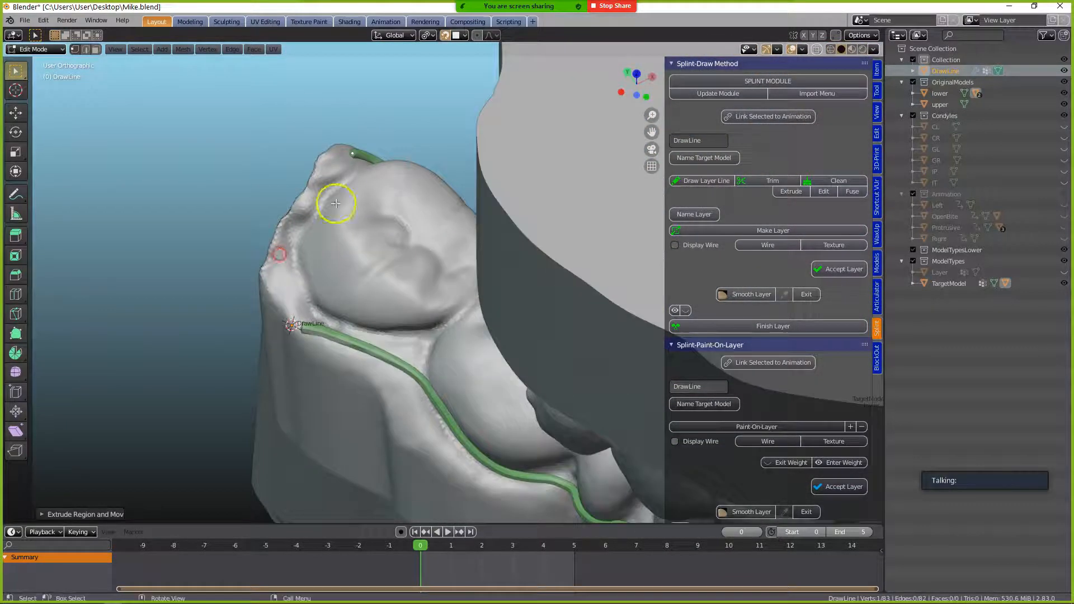
key("e")
left_click(306, 210)
key("e")
left_click(294, 226)
key("e")
left_click(283, 247)
key("e")
left_click(281, 282)
left_click(302, 323, "shift")
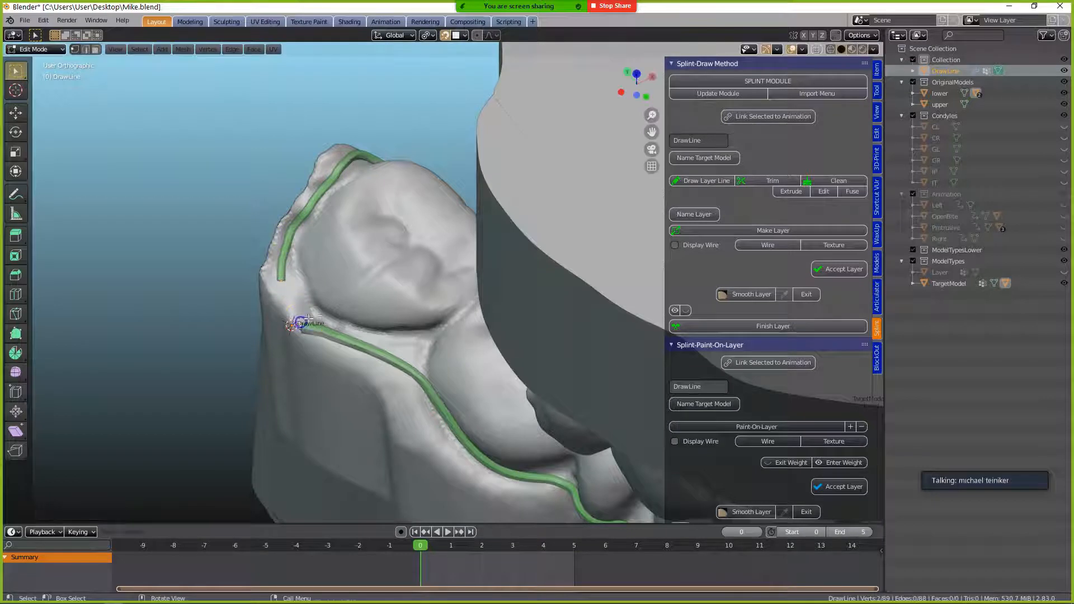
scroll(323, 316, "down", 5)
middle_click_drag(455, 335, 342, 250)
- Save the project to the Desktop under its existing file name, overwriting the earlier version
left_click(27, 21)
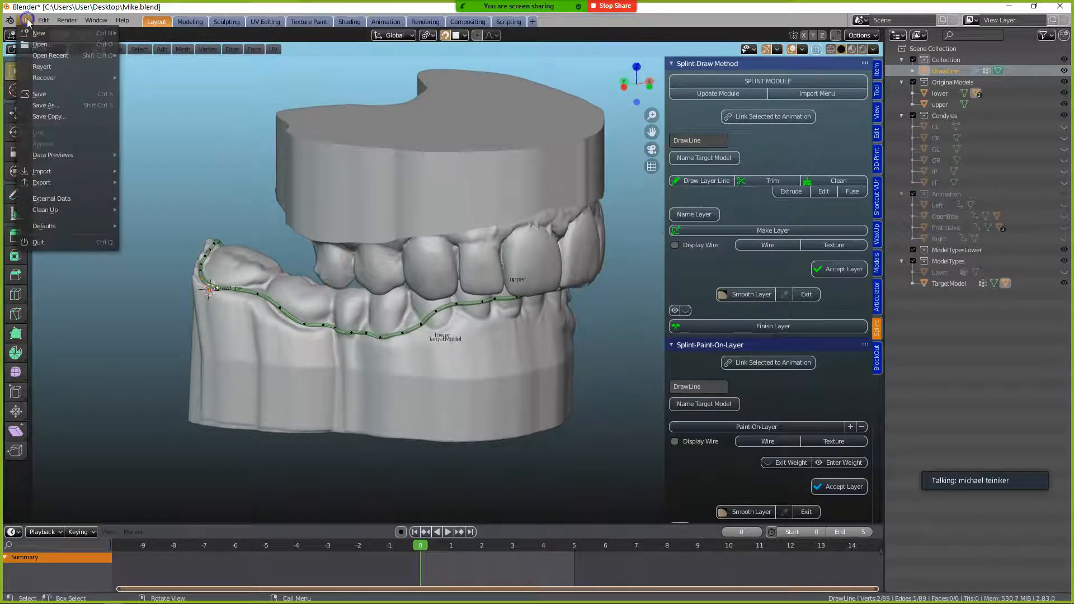
left_click(55, 105)
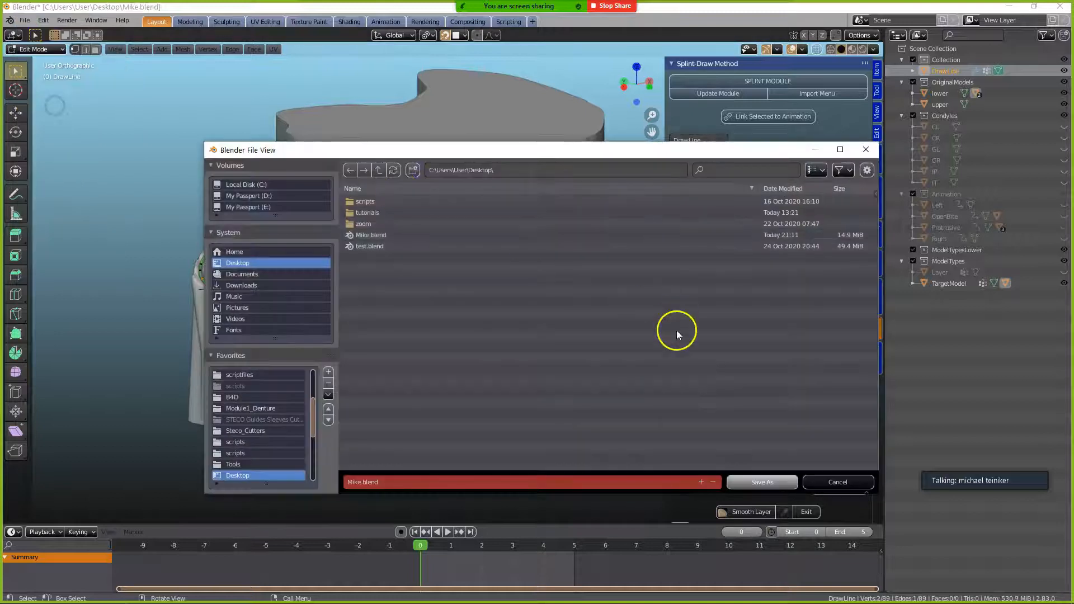
left_click(392, 235)
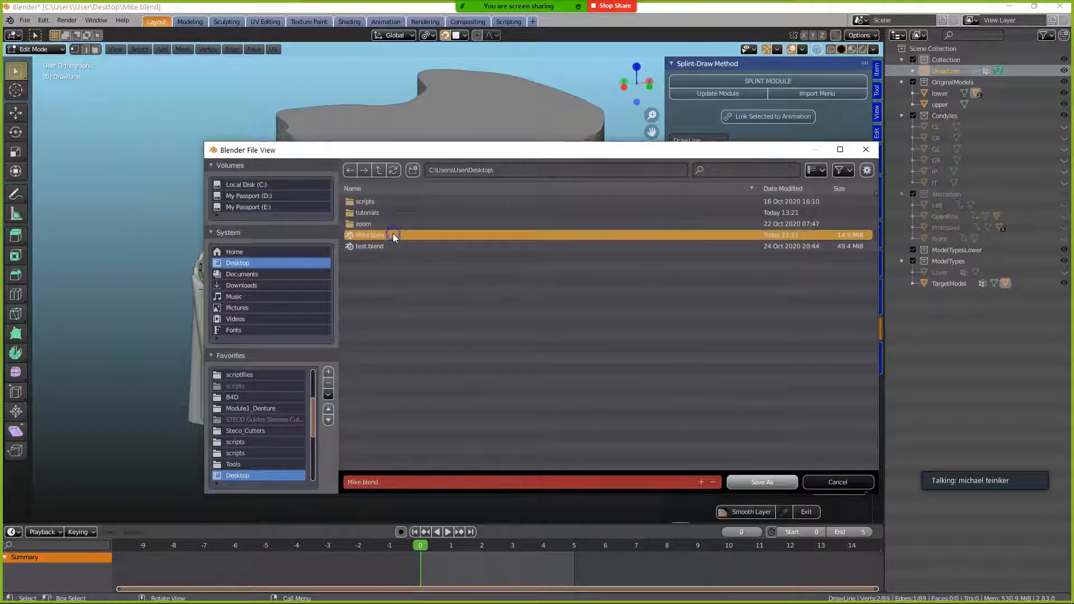
left_click(770, 482)
- Trim the layer along the closed draw line, keep the tooth-side faces and clean away the rest
middle_click_drag(539, 340, 454, 334)
scroll(455, 334, "up", 2)
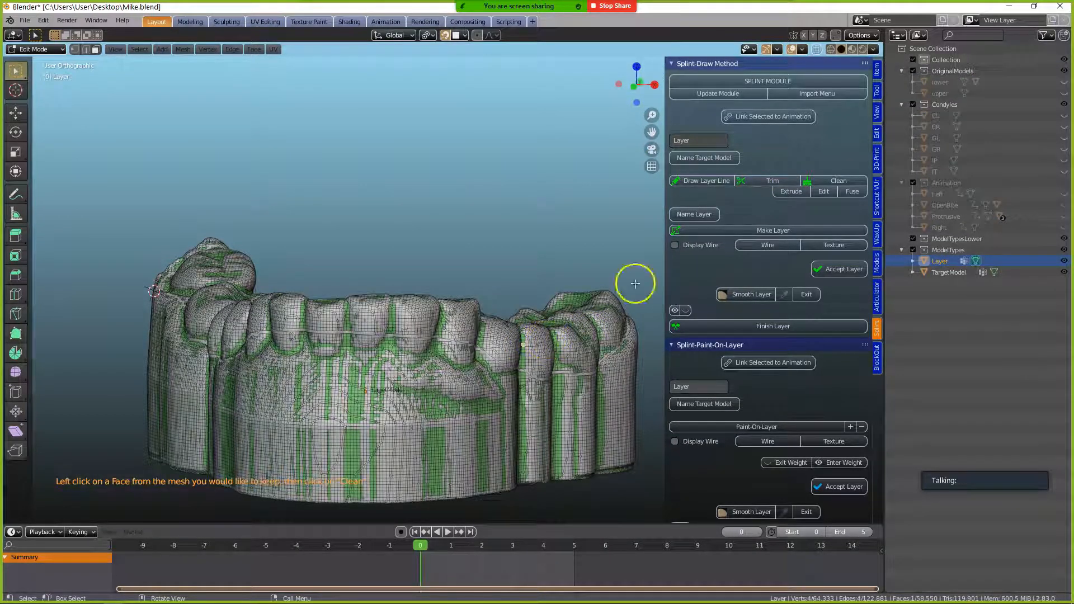
left_click(824, 182)
left_click(598, 314)
- Make the splint layer from the cleaned tooth surface with a layer thickness of 4 mm
middle_click_drag(567, 313, 455, 345)
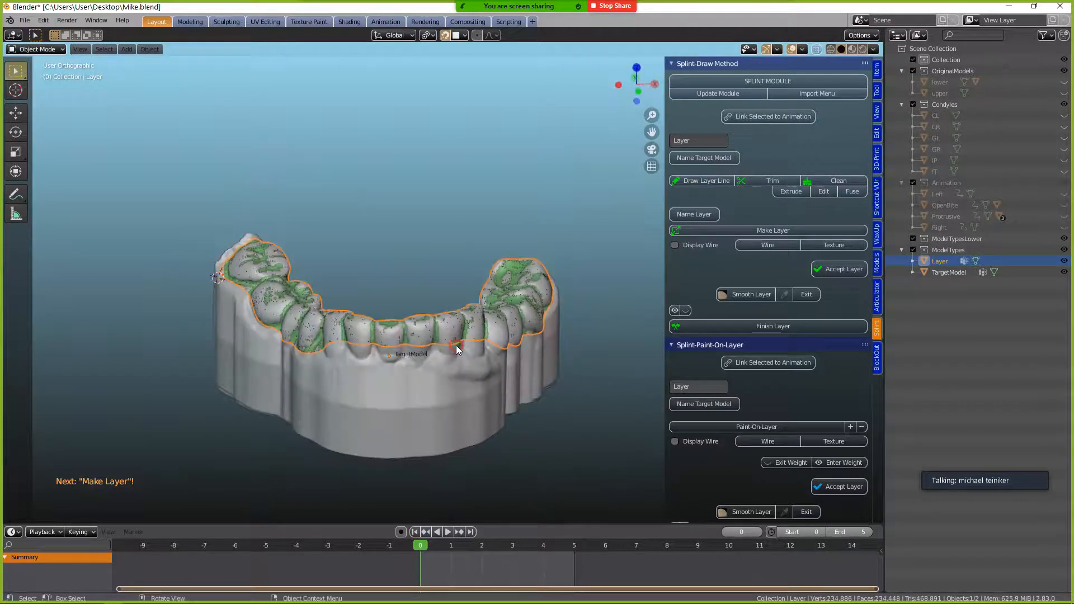
scroll(456, 345, "up", 4)
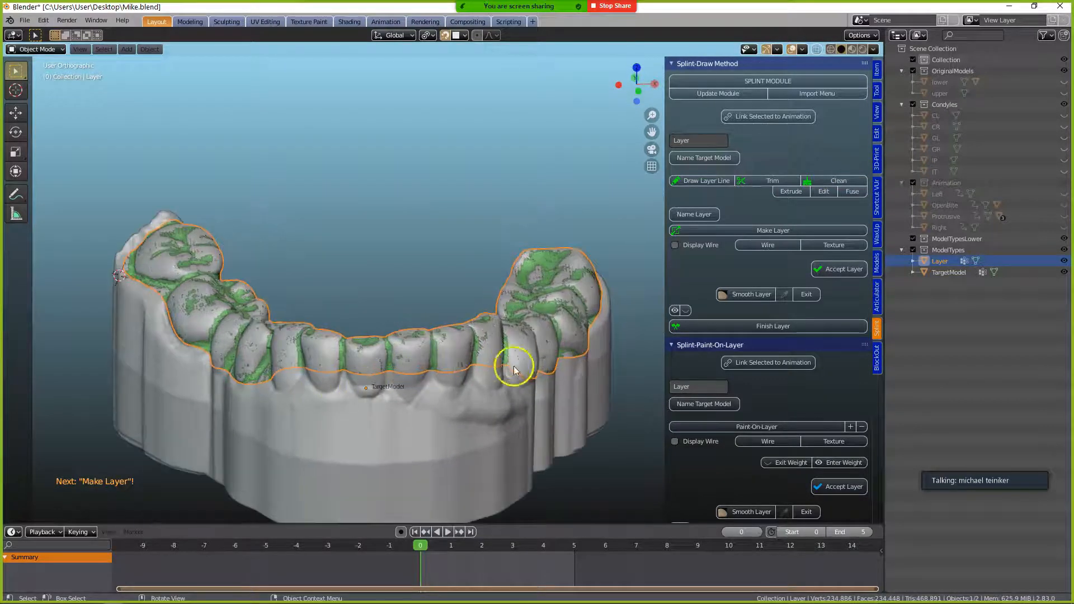
scroll(399, 344, "down", 2)
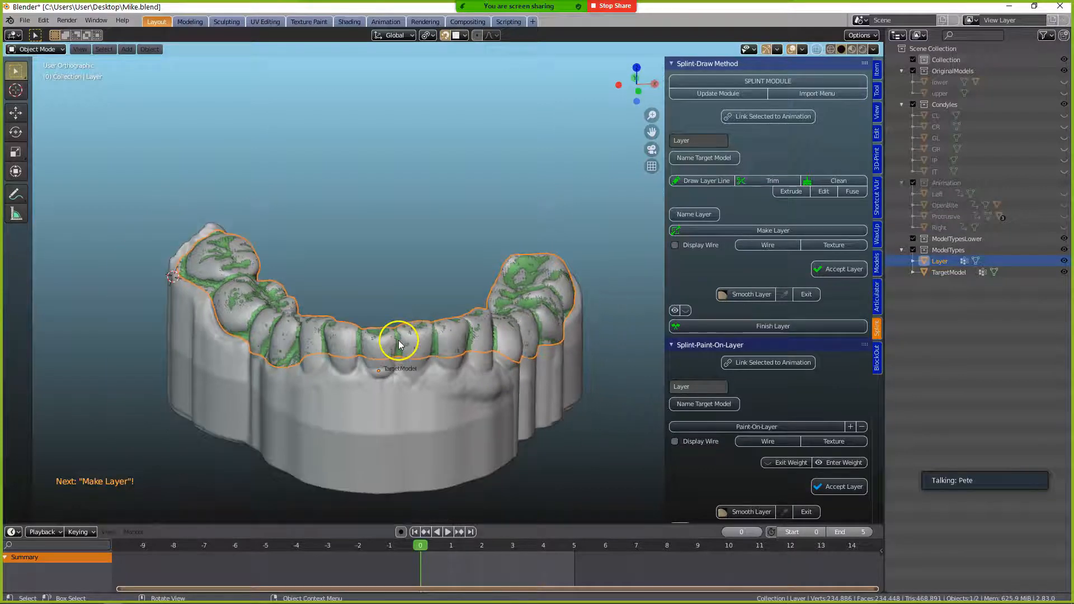
middle_click_drag(432, 347, 432, 298, "shift")
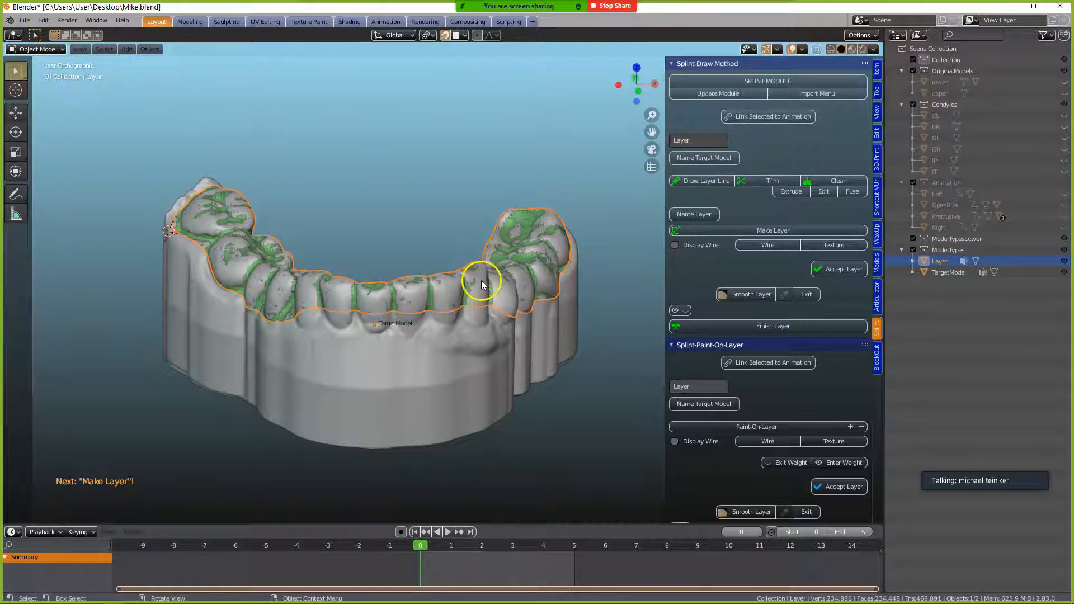
left_click(784, 232)
mouse_move(433, 306)
middle_mouse_down()
mouse_move(429, 231)
mouse_move(436, 269)
mouse_move(421, 312)
mouse_move(434, 293)
middle_mouse_up()
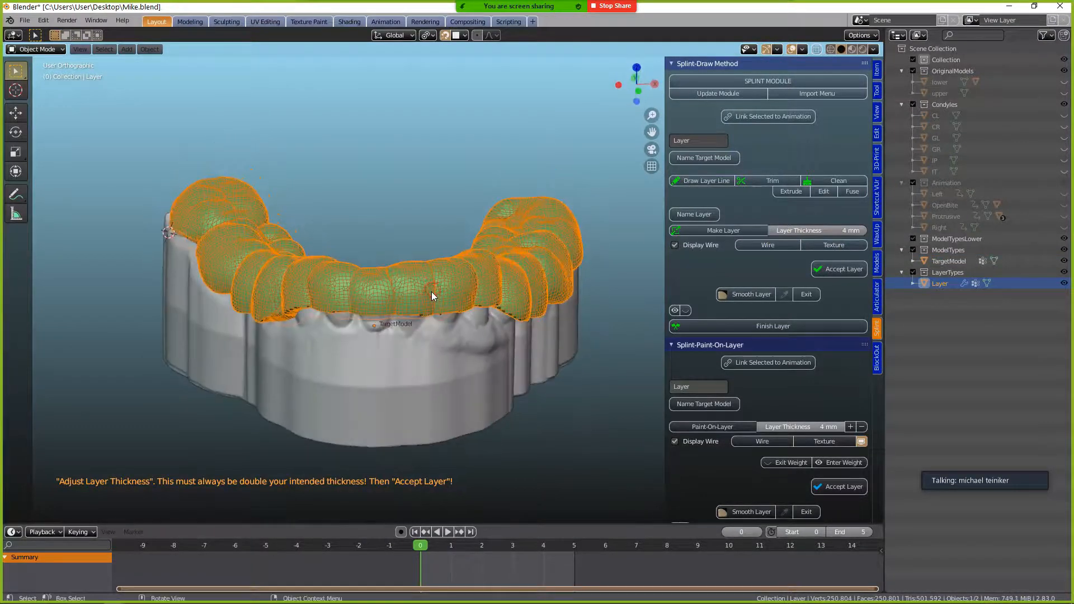
- Display the splint layer as wire to inspect it over the teeth, and accept the layer
scroll(432, 292, "up", 1)
middle_click_drag(488, 325, 485, 274, "shift")
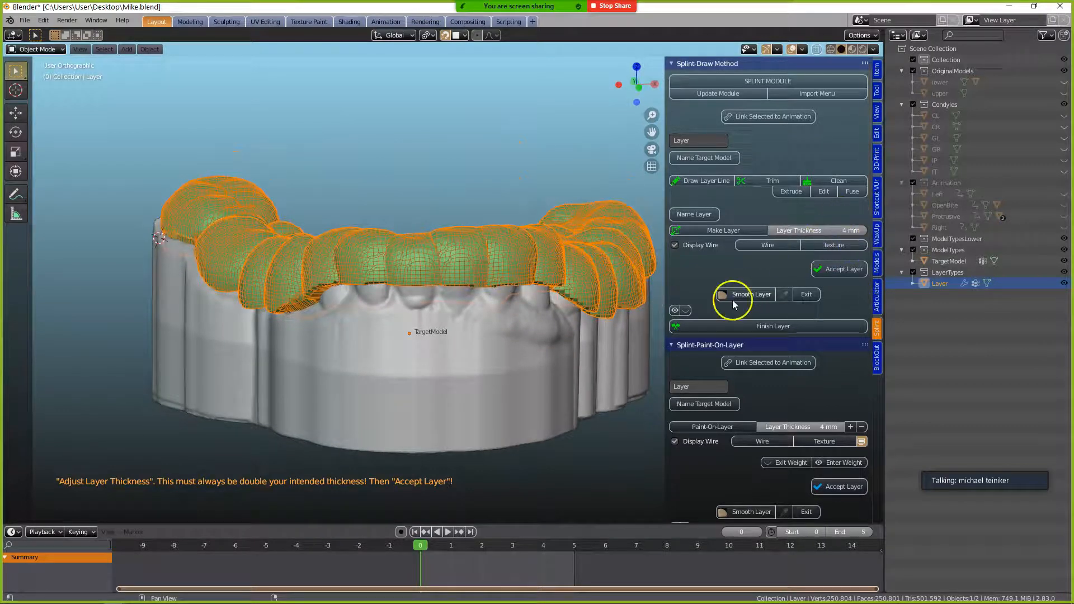
left_click(769, 246)
scroll(348, 356, "up", 2)
mouse_move(347, 356)
middle_mouse_down()
mouse_move(349, 342)
mouse_move(358, 351)
middle_mouse_up()
scroll(358, 350, "down", 2)
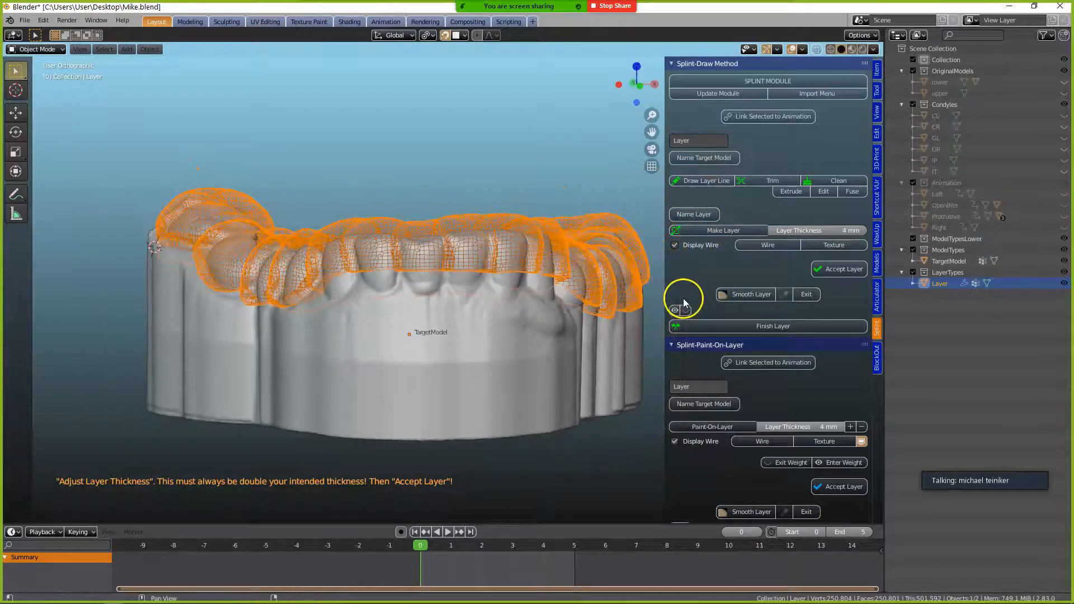
left_click(844, 269)
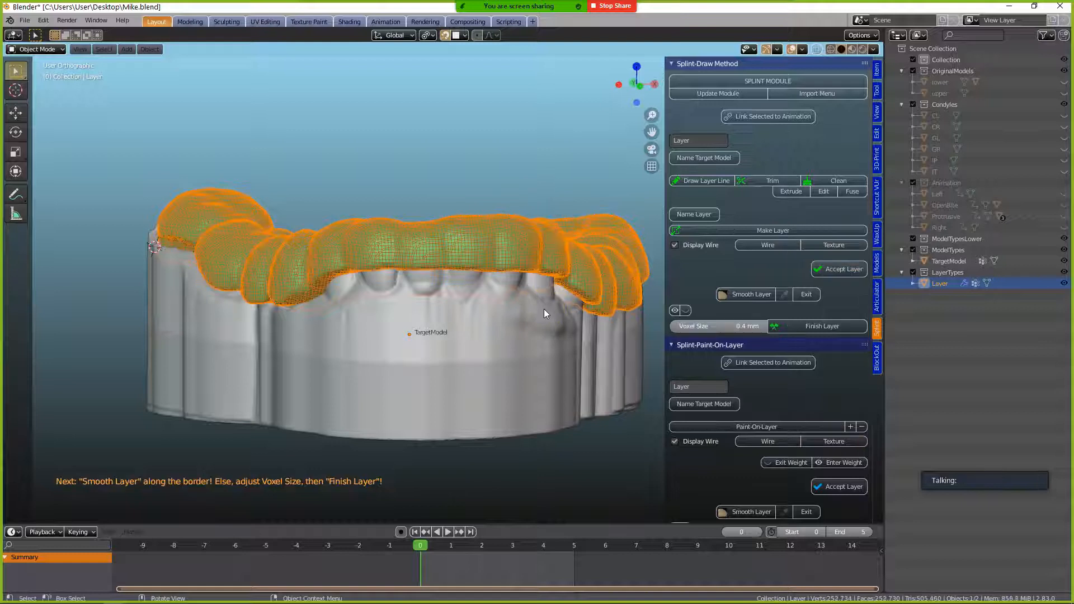
- Smooth the splint layer's border around the whole arch, then finish the layer with a voxel size of 0.4 mm
left_click(747, 293)
mouse_move(537, 277)
left_mouse_down()
mouse_move(451, 271)
mouse_move(340, 302)
mouse_move(563, 286)
mouse_move(549, 293)
left_mouse_up()
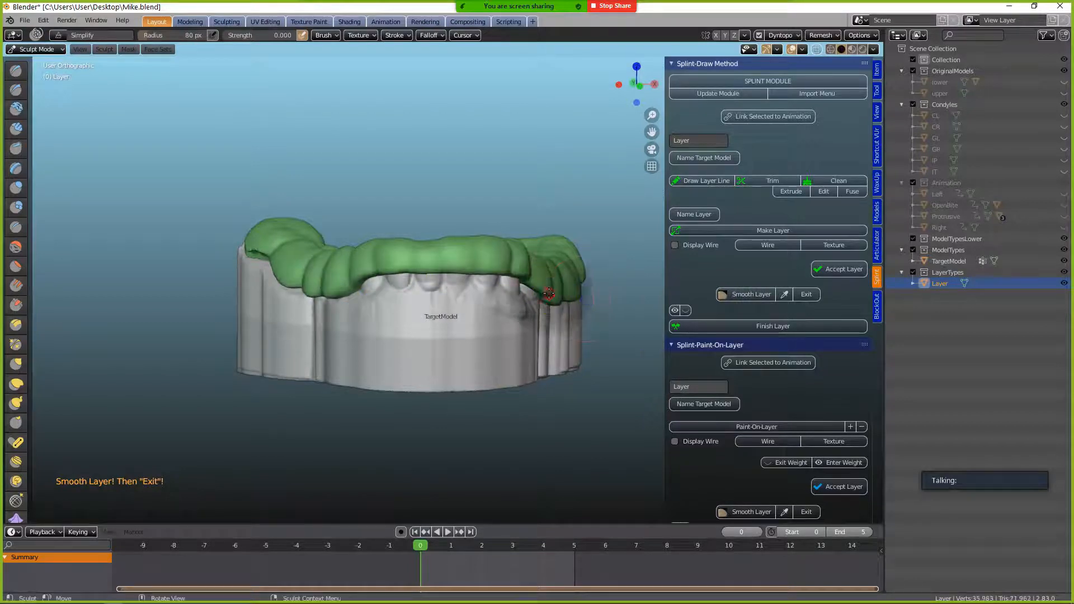
middle_click_drag(549, 293, 413, 274)
mouse_move(523, 280)
left_mouse_down()
mouse_move(570, 278)
mouse_move(546, 278)
left_mouse_up()
mouse_move(545, 278)
middle_mouse_down()
mouse_move(350, 312)
mouse_move(329, 284)
middle_mouse_up()
mouse_move(317, 284)
left_mouse_down()
mouse_move(427, 307)
mouse_move(405, 325)
left_mouse_up()
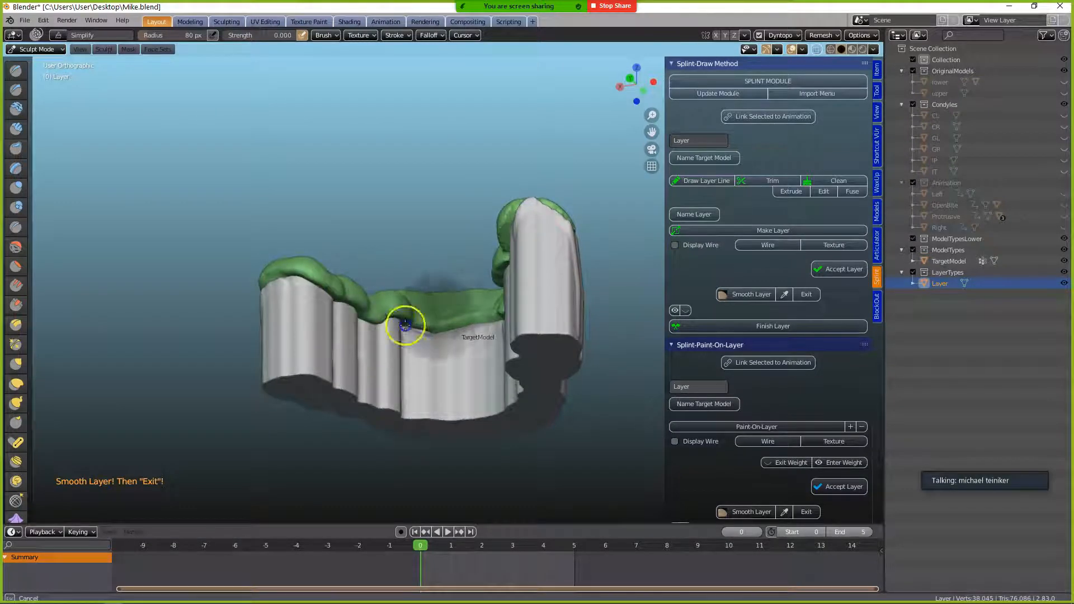
middle_click_drag(467, 336, 518, 335)
left_click_drag(546, 305, 600, 255)
middle_click_drag(600, 270, 434, 319)
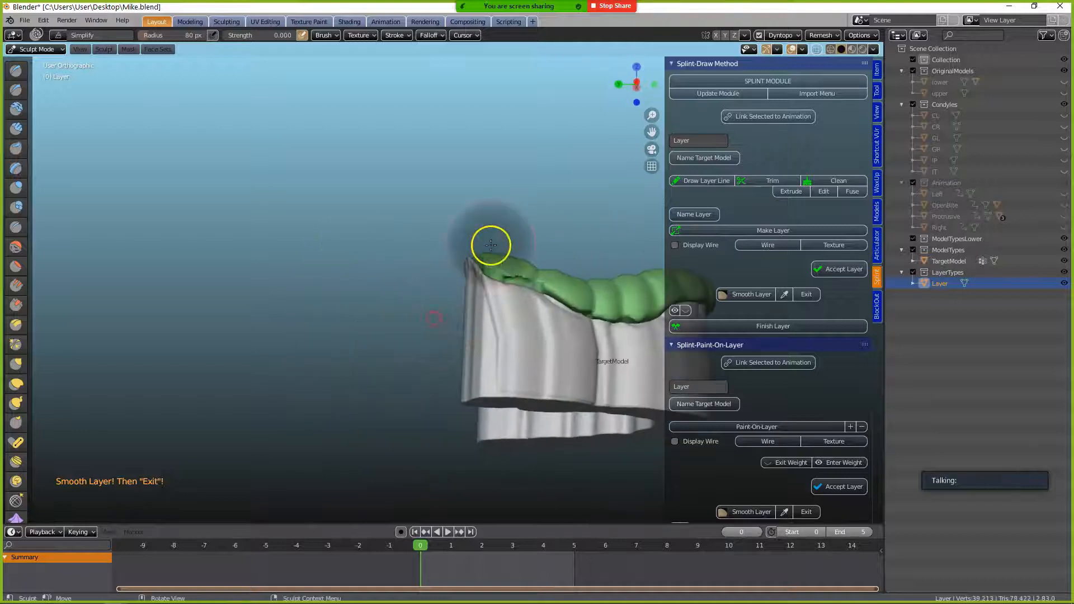
left_click_drag(491, 245, 575, 297)
middle_click_drag(572, 318, 313, 341)
middle_click_drag(575, 307, 489, 387)
middle_click_drag(494, 393, 480, 365)
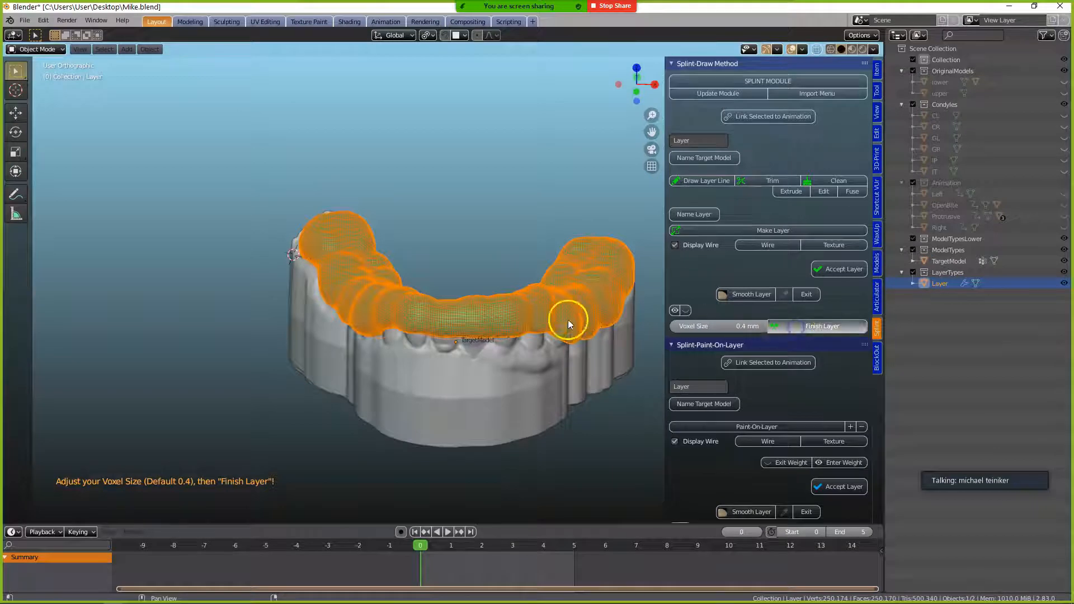
- Save the project and unhide all the hidden models and condyle parts
left_click(25, 20)
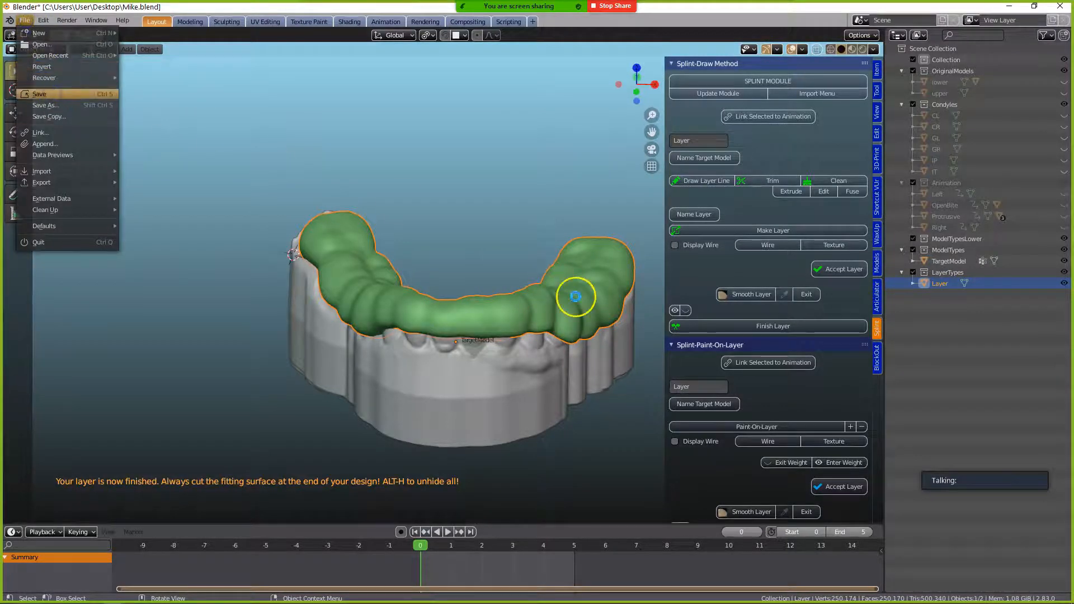
scroll(489, 292, "down", 1)
middle_click_drag(489, 292, 432, 395)
key("alt+h")
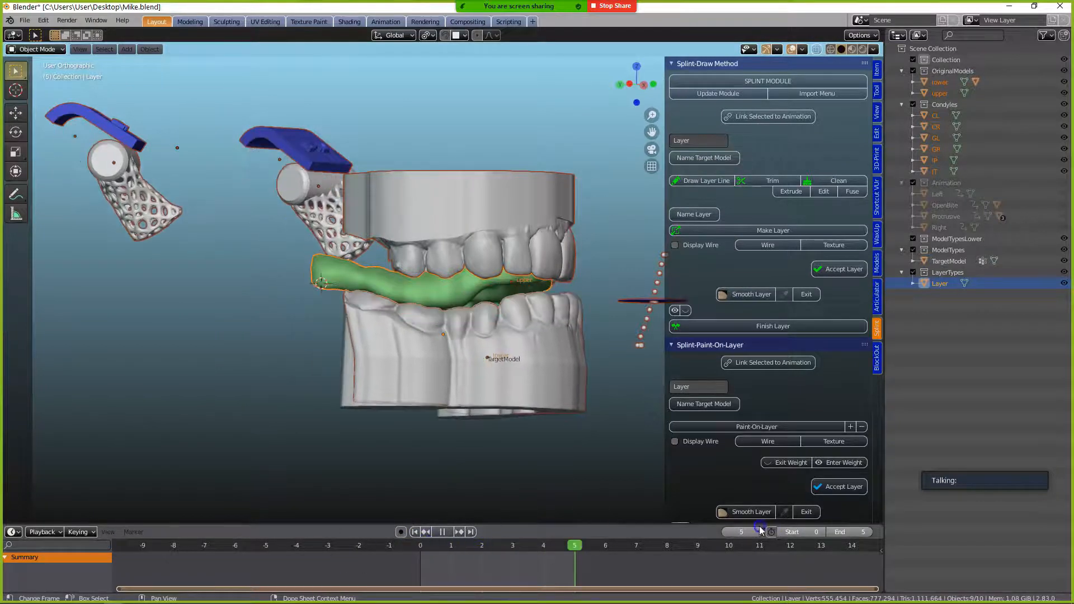
key("Escape")
- Link the splint layer to the animation and play the jaw movement to check that it follows the lower model
left_click(376, 278)
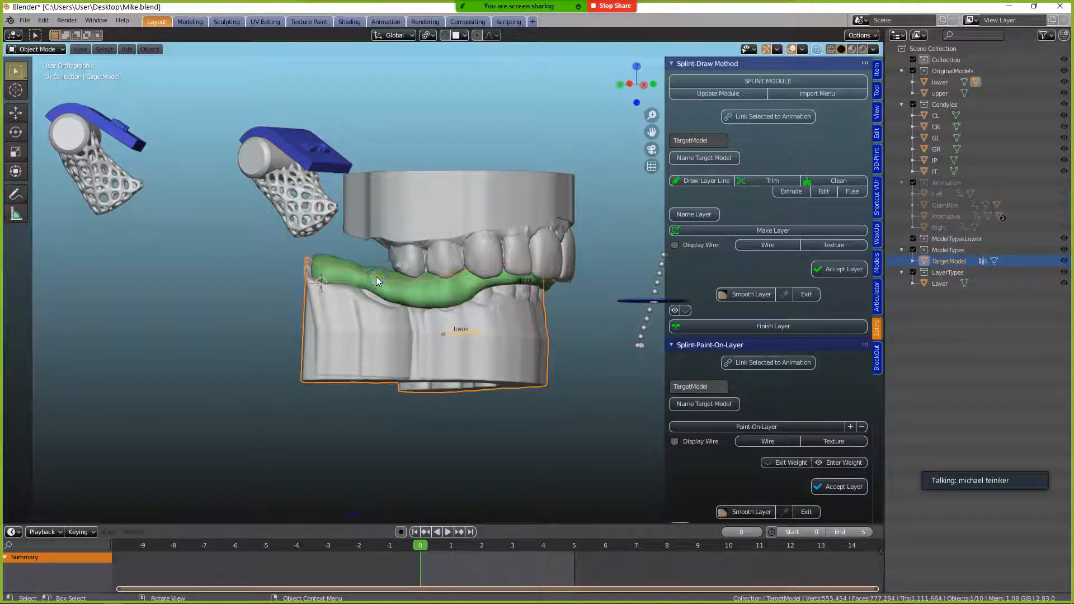
left_click(773, 116)
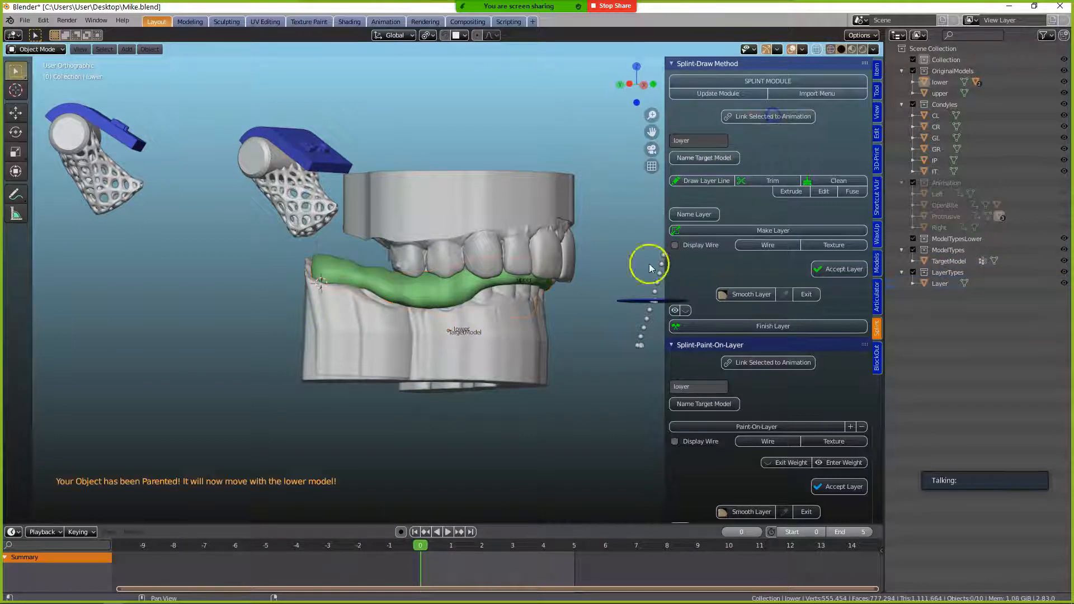
left_click(448, 532)
key("space")
middle_click_drag(583, 389, 529, 398)
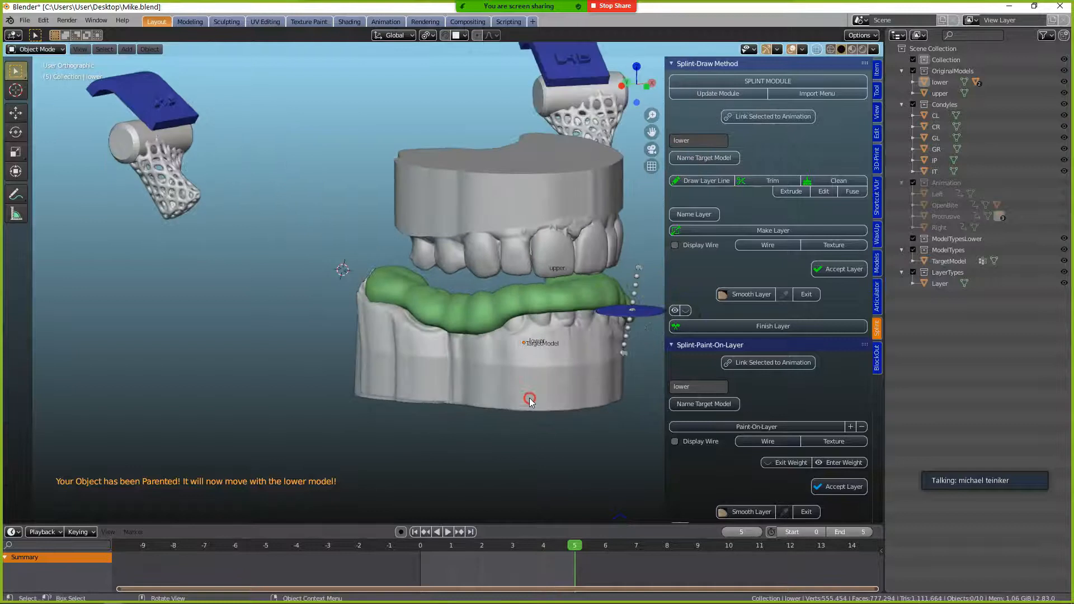
- Scrub the jaw animation between closed and open to examine how the splint layer meets the upper teeth
left_click_drag(579, 545, 474, 541)
scroll(492, 414, "up", 6)
middle_click_drag(503, 481, 547, 390)
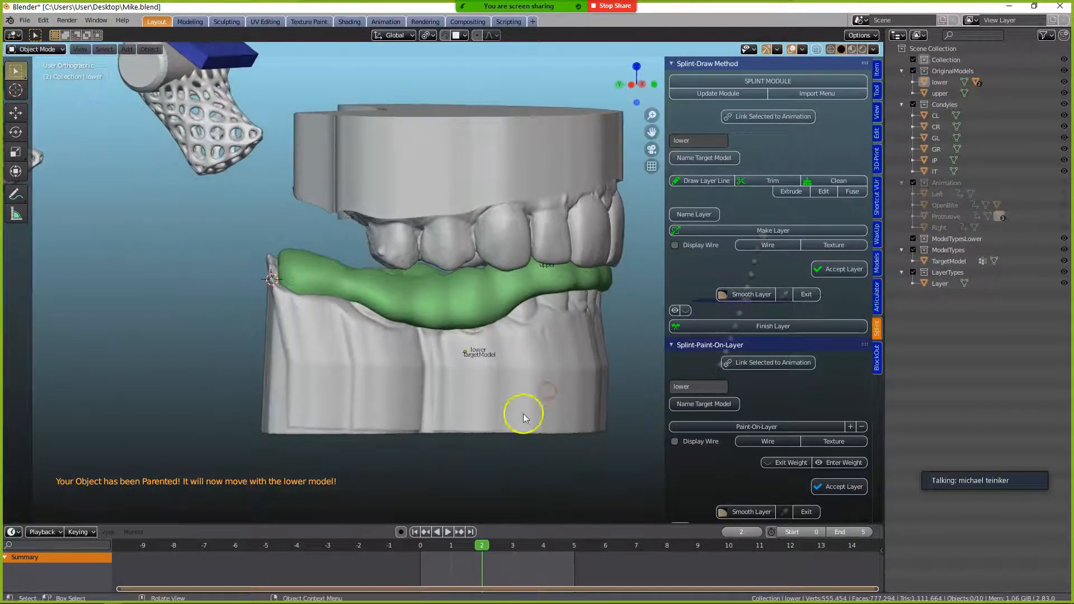
scroll(495, 431, "up", 2)
left_click_drag(485, 544, 420, 546)
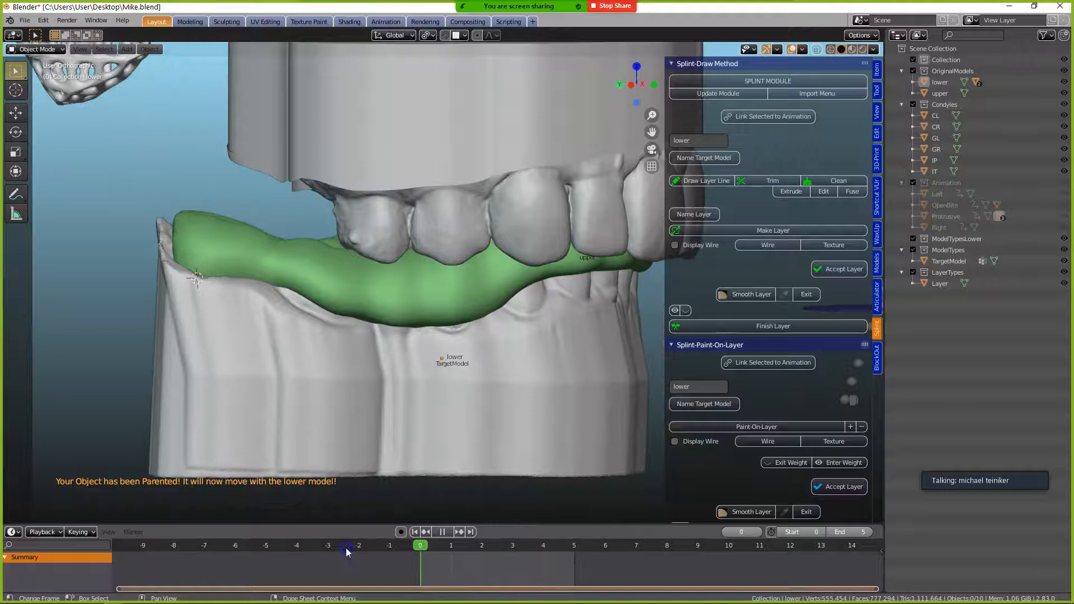
scroll(477, 377, "down", 2)
middle_click_drag(476, 377, 510, 375)
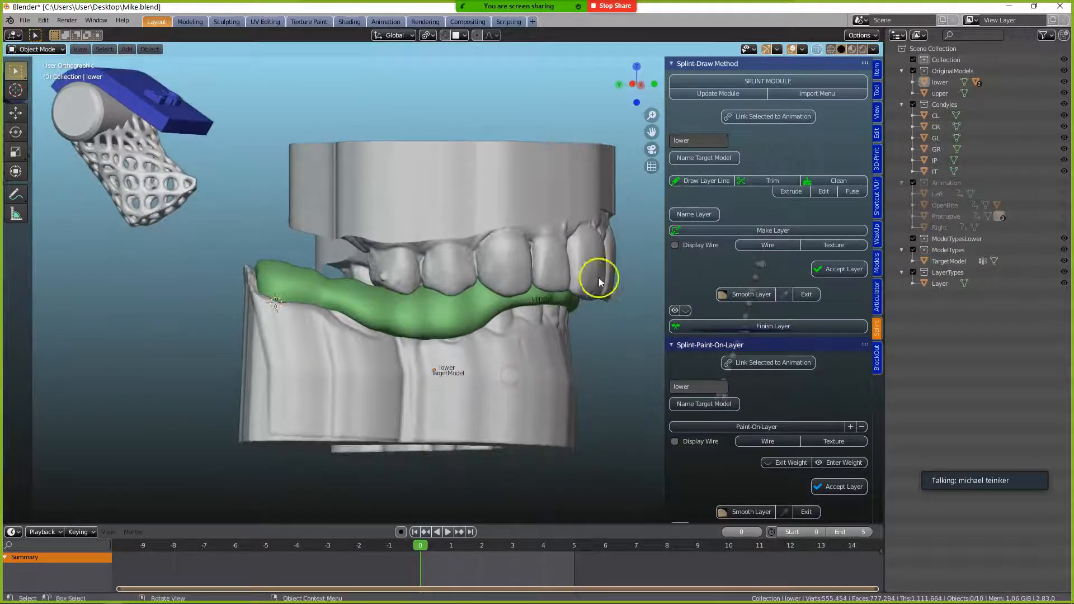
left_click(449, 531)
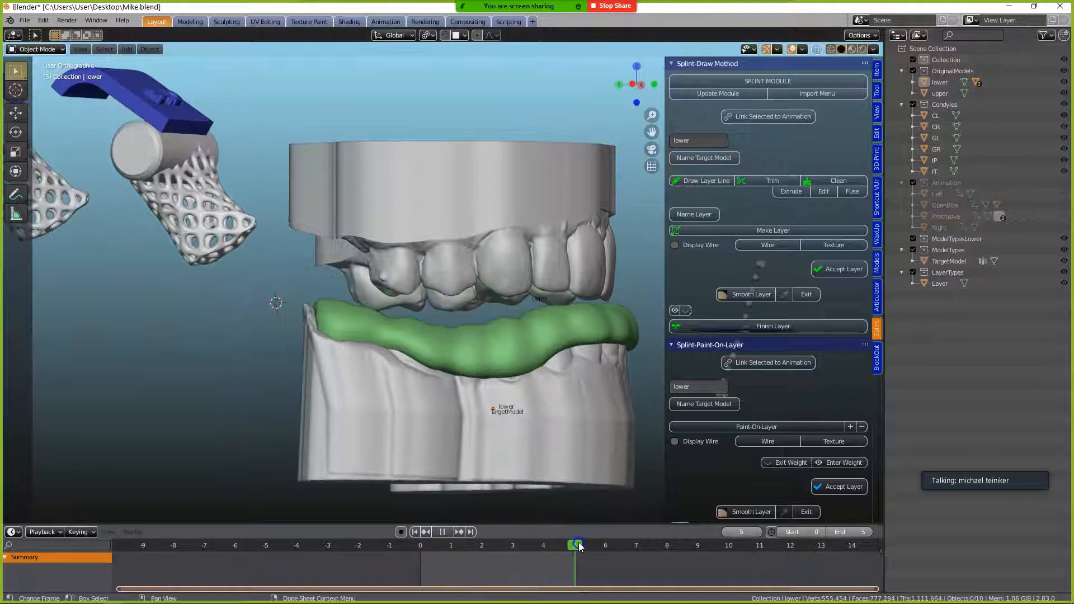
left_click_drag(401, 551, 420, 538)
middle_click_drag(415, 304, 421, 331)
left_click_drag(419, 540, 487, 544)
mouse_move(516, 397)
middle_mouse_down()
mouse_move(506, 353)
mouse_move(524, 392)
middle_mouse_up()
middle_click_drag(364, 301, 367, 305)
- Select the splint layer at frame 0, place the 3D cursor on its right outer molar surface and start a rim outline
left_click(367, 306)
left_click(447, 532)
left_click_drag(386, 547, 387, 547)
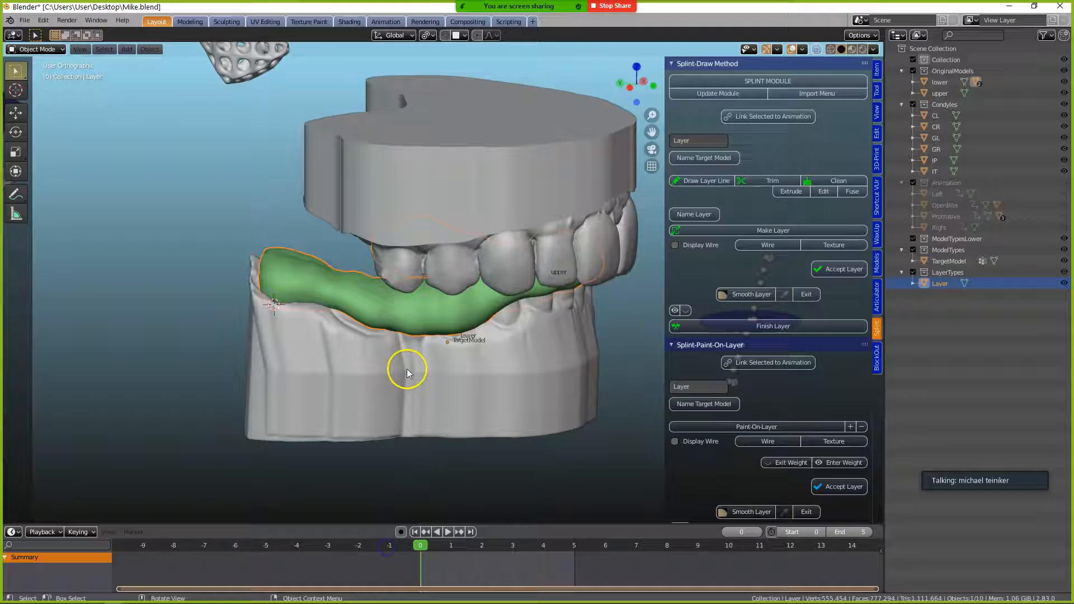
right_click(363, 293, "shift")
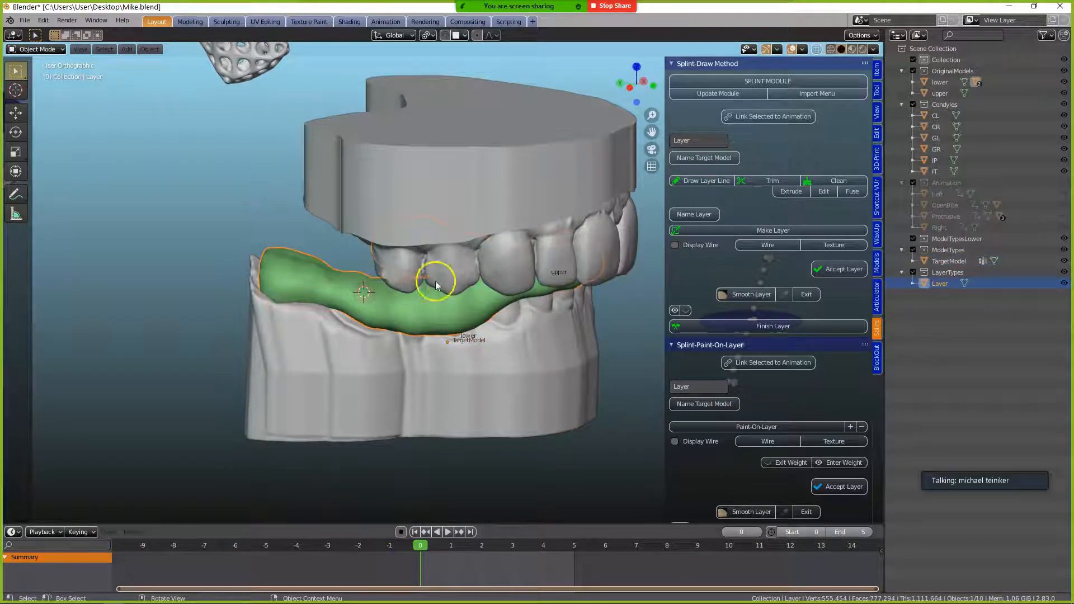
left_click(671, 71)
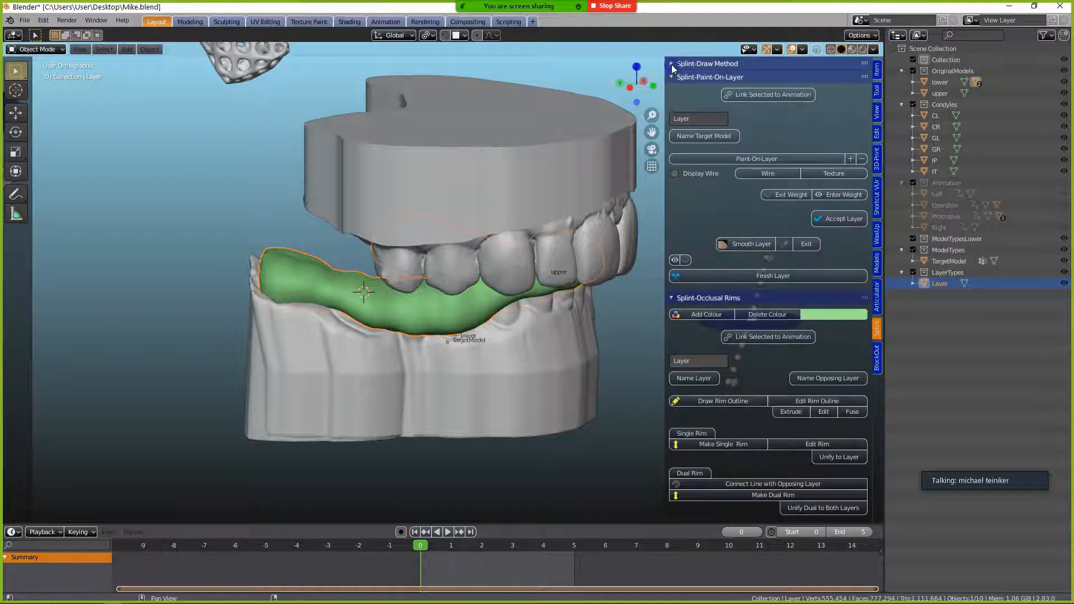
left_click(673, 77)
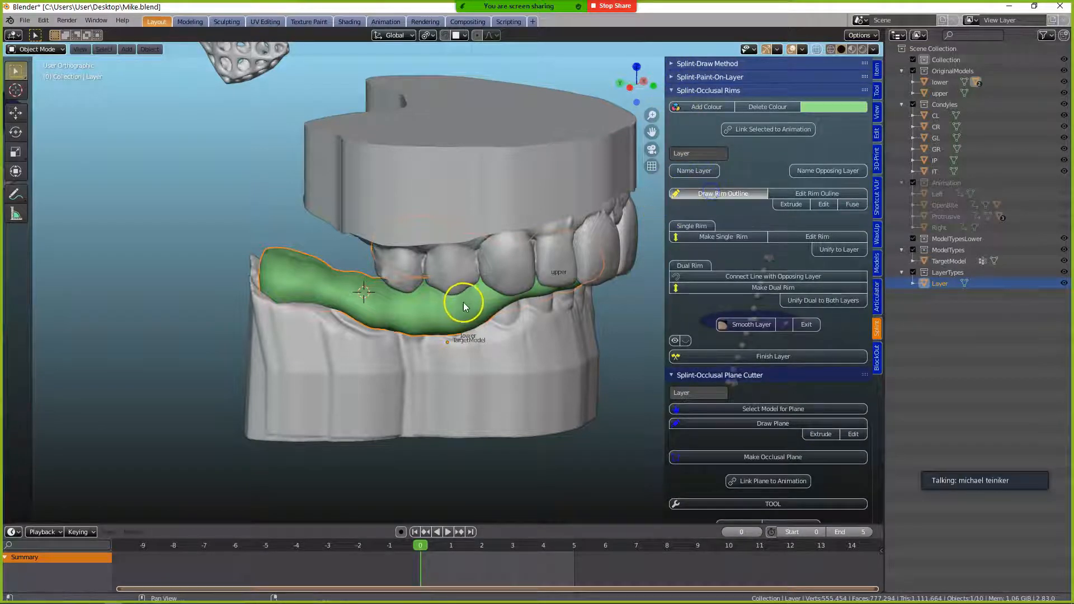
- Link the rim outline to the animation, run the timeline to frame 5 and return it to frame 0
left_click_drag(420, 547, 564, 541)
key("space")
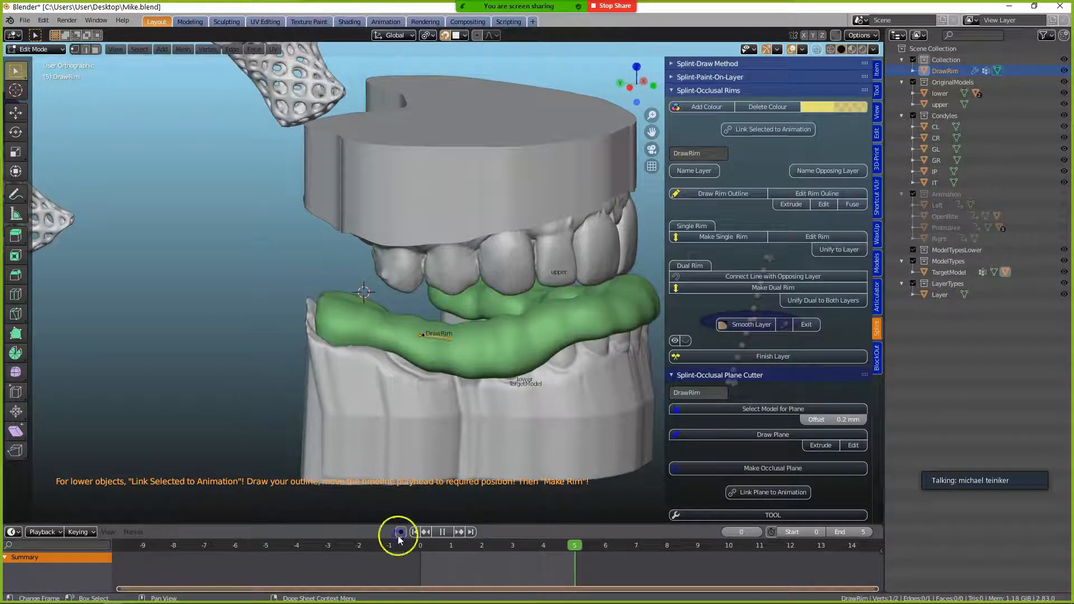
left_click_drag(278, 540, 280, 536)
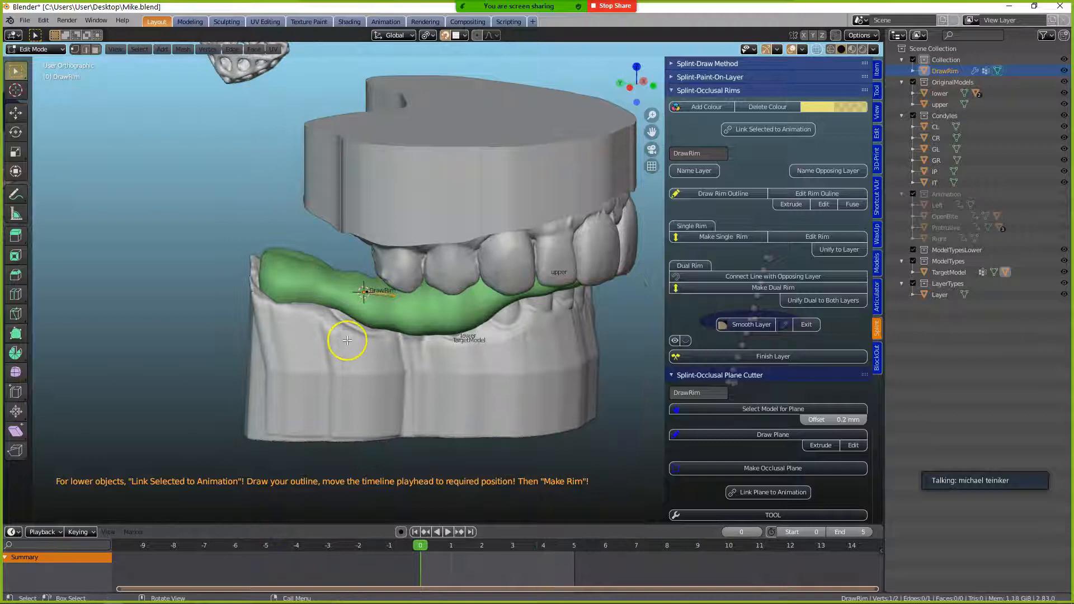
- Extend the rim outline forward along the splint's right cheek side, opening the jaw to frame 2 for access
scroll(348, 343, "up", 1)
mouse_move(383, 342)
middle_mouse_down()
mouse_move(372, 319)
mouse_move(369, 330)
middle_mouse_up()
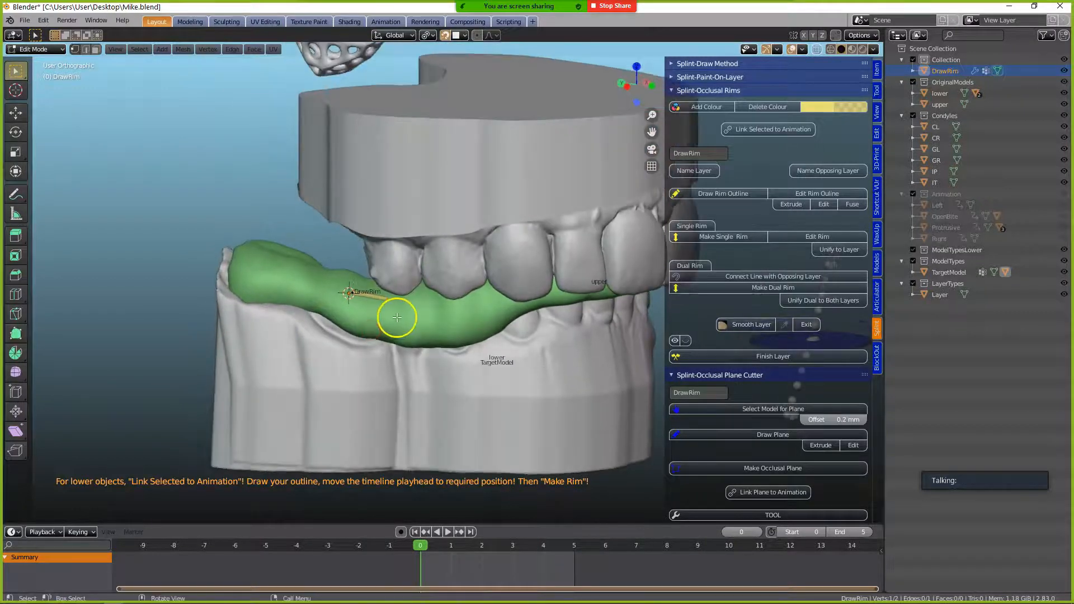
key("e")
left_click(428, 311)
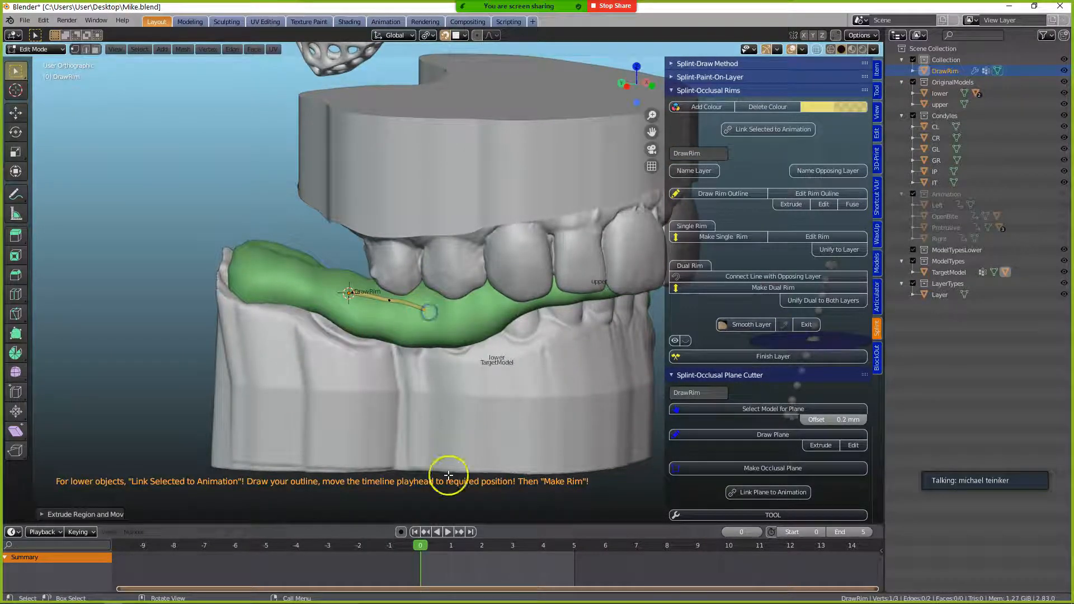
left_click_drag(421, 544, 474, 545)
middle_click_drag(490, 417, 462, 336)
key("e")
left_click(475, 317)
key("e")
left_click(509, 307)
key("e")
left_click(533, 300)
middle_click_drag(532, 300, 587, 336)
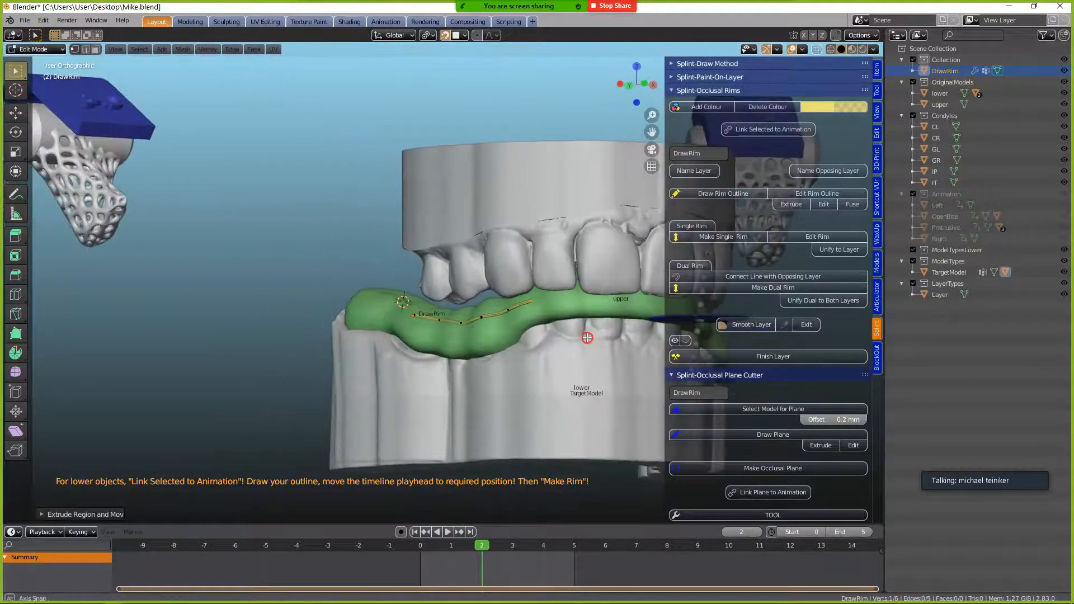
key("e")
left_click(564, 300)
- Continue the rim outline across the front of the splint below the upper incisors
middle_click_drag(564, 299, 394, 369)
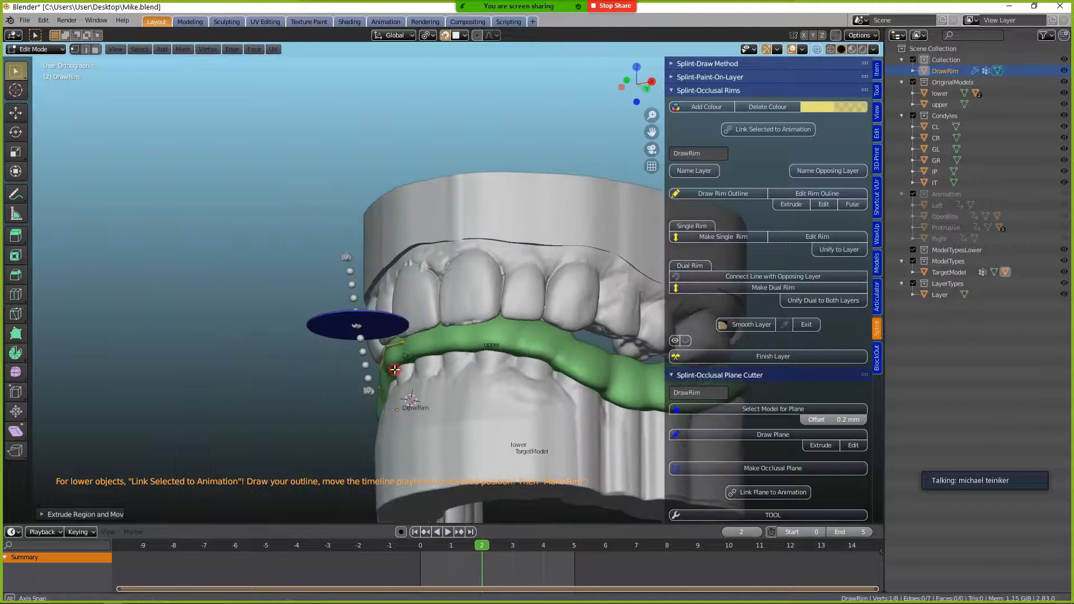
key("e")
left_click(432, 335)
key("e")
left_click(458, 330)
key("e")
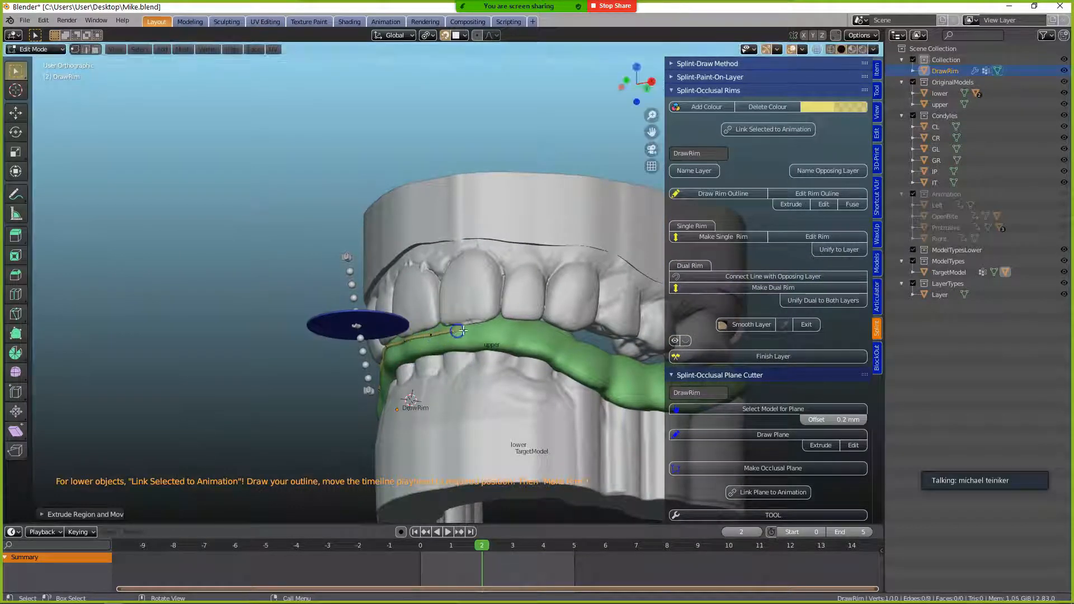
left_click(483, 326)
key("e")
middle_click_drag(510, 328, 340, 376)
left_click(408, 347)
- Extend the rim outline back along the cheek side of the splint's left half towards the molars
middle_click_drag(409, 347, 413, 384)
key("e")
left_click(434, 355)
key("e")
left_click(468, 364)
key("e")
left_click(513, 367)
key("e")
left_click(557, 367)
key("e")
left_click(594, 360)
key("e")
left_click(612, 348)
- Carry the rim outline around the splint's left rear end and onto its tongue side
middle_click_drag(611, 350, 381, 363)
key("e")
left_click(418, 377)
key("e")
left_click(449, 379)
key("e")
left_click(481, 375)
key("e")
left_click(508, 369)
key("e")
left_click(560, 352)
- Continue the rim outline along the tongue side of the splint behind the front teeth
middle_click_drag(560, 353, 327, 364)
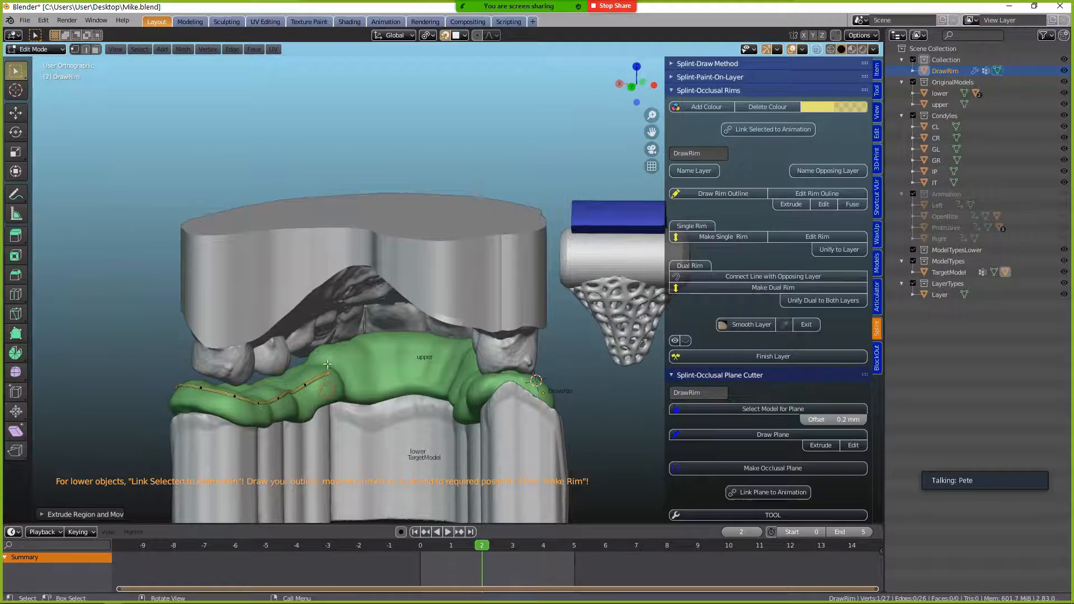
key("e")
left_click(338, 363)
key("e")
left_click(363, 351)
key("e")
key("e")
left_click(421, 347)
key("e")
left_click(444, 353)
key("e")
left_click(458, 358)
- Extend the rim outline back along the tongue side of the splint's right half
middle_click_drag(441, 374, 271, 395, "shift")
middle_click_drag(280, 413, 322, 416)
key("e")
left_click(309, 386)
key("e")
left_click(322, 396)
key("e")
left_click(336, 404)
key("e")
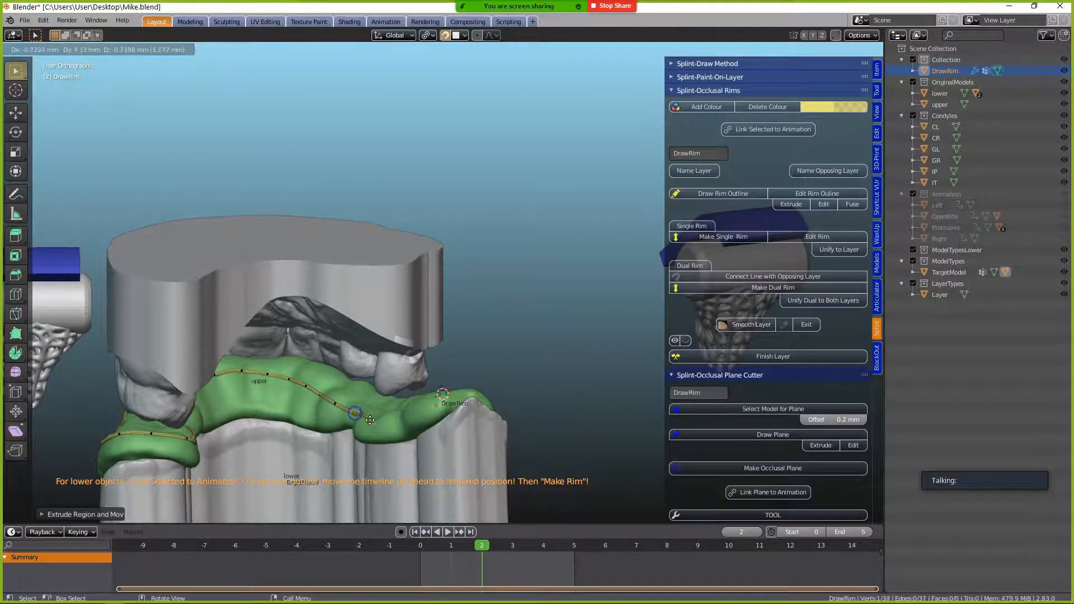
left_click(370, 420)
- Bring the rim outline around the right molar area and join its last point to the starting point
mouse_move(370, 420)
middle_mouse_down()
mouse_move(378, 431)
mouse_move(386, 421)
mouse_move(409, 428)
mouse_move(379, 432)
middle_mouse_up()
key("e")
left_click(393, 420)
key("e")
left_click(399, 435)
key("e")
left_click(443, 457)
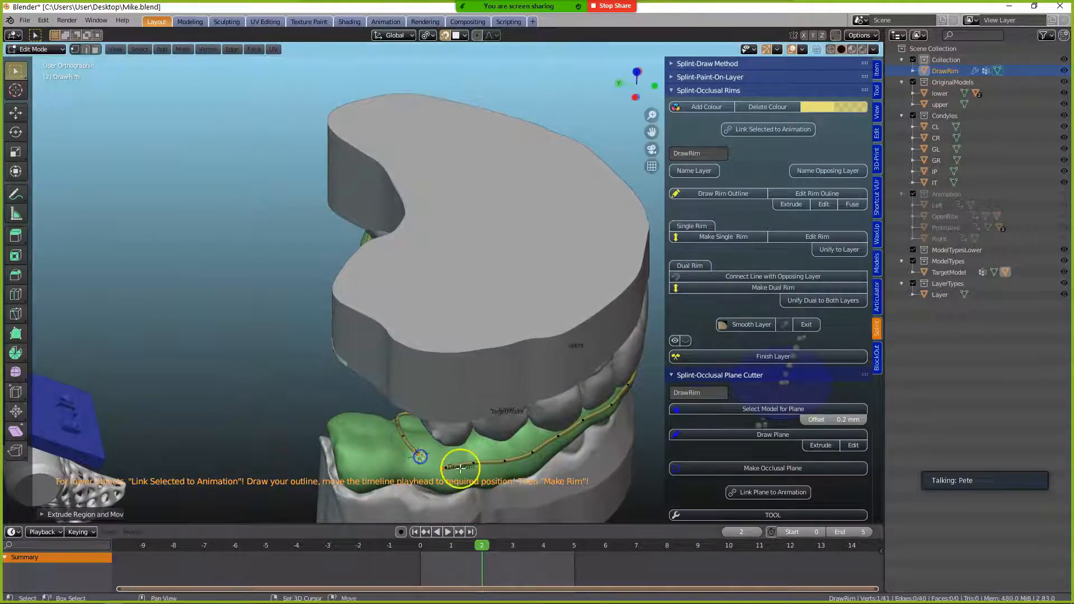
left_click(449, 465, "shift")
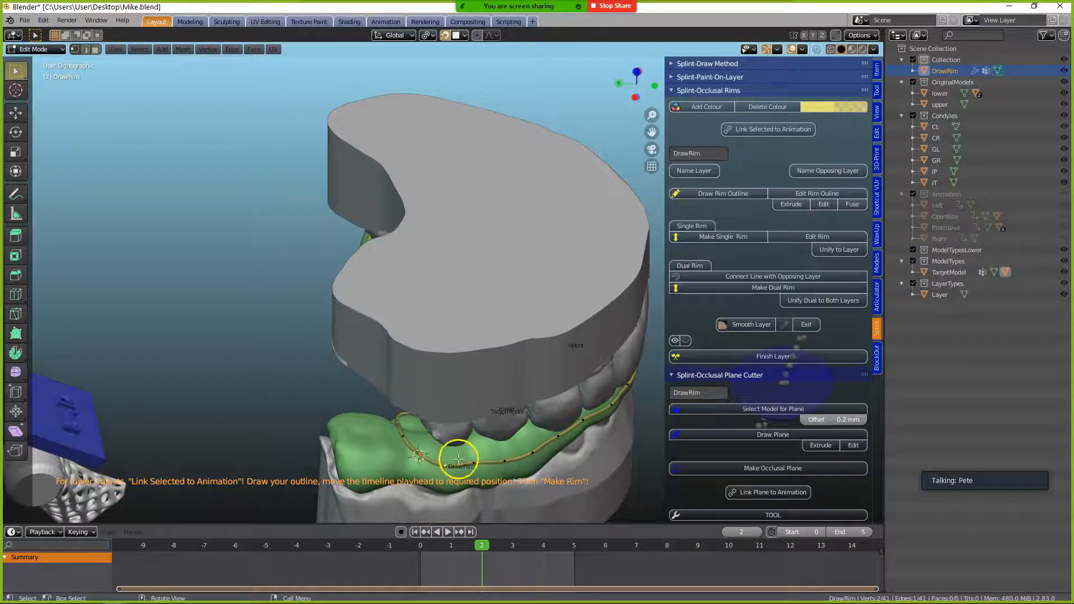
- Make a single rim from the closed outline and raise its flat surface to the level of the upper teeth
scroll(459, 460, "down", 2)
middle_click_drag(518, 444, 353, 342)
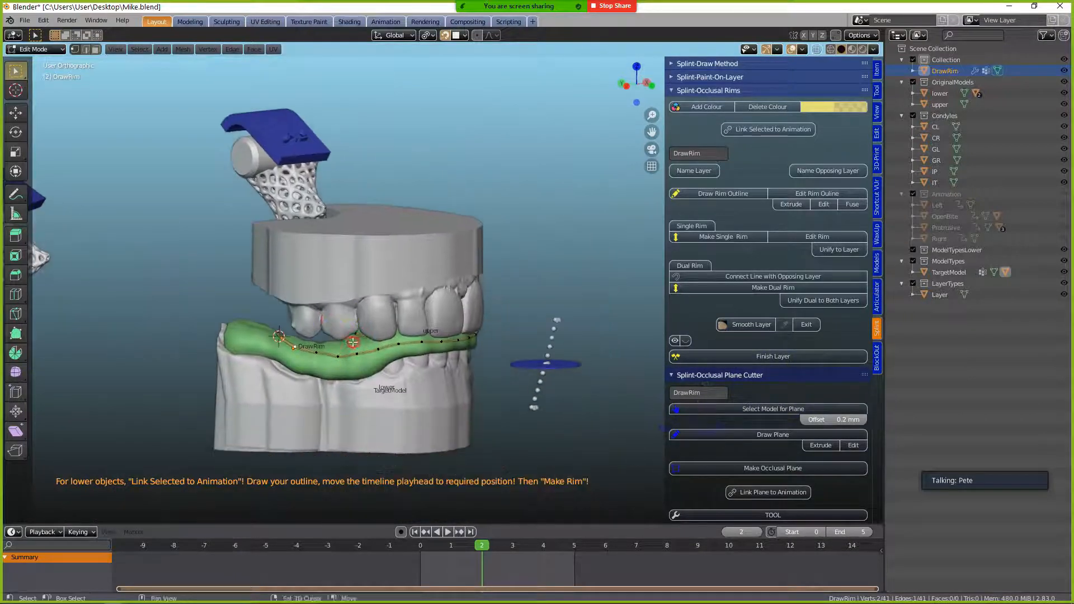
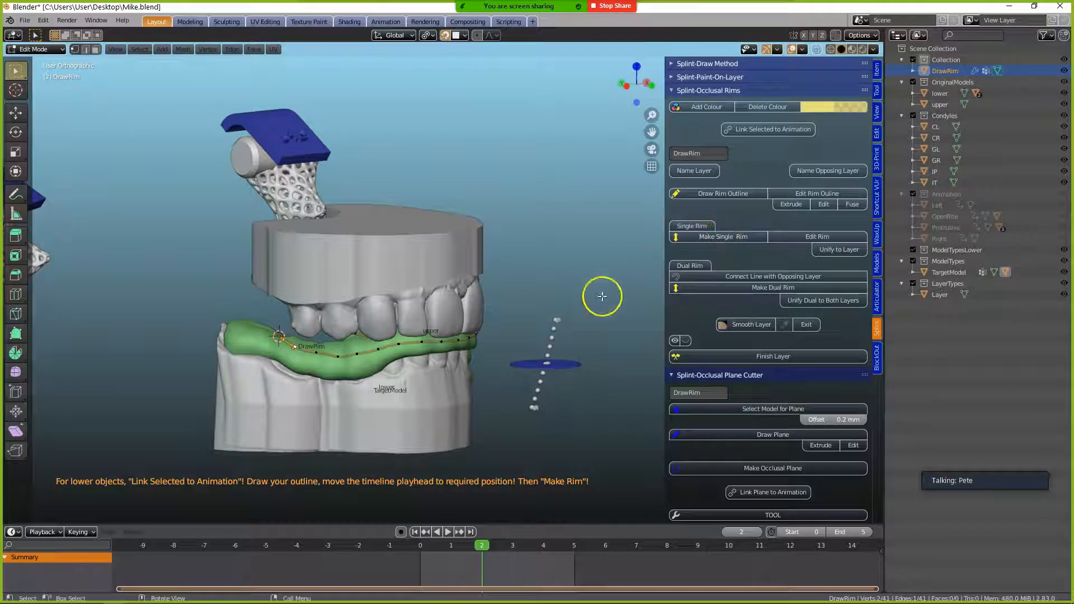
scroll(545, 308, "up", 1)
middle_click_drag(544, 308, 570, 263, "shift")
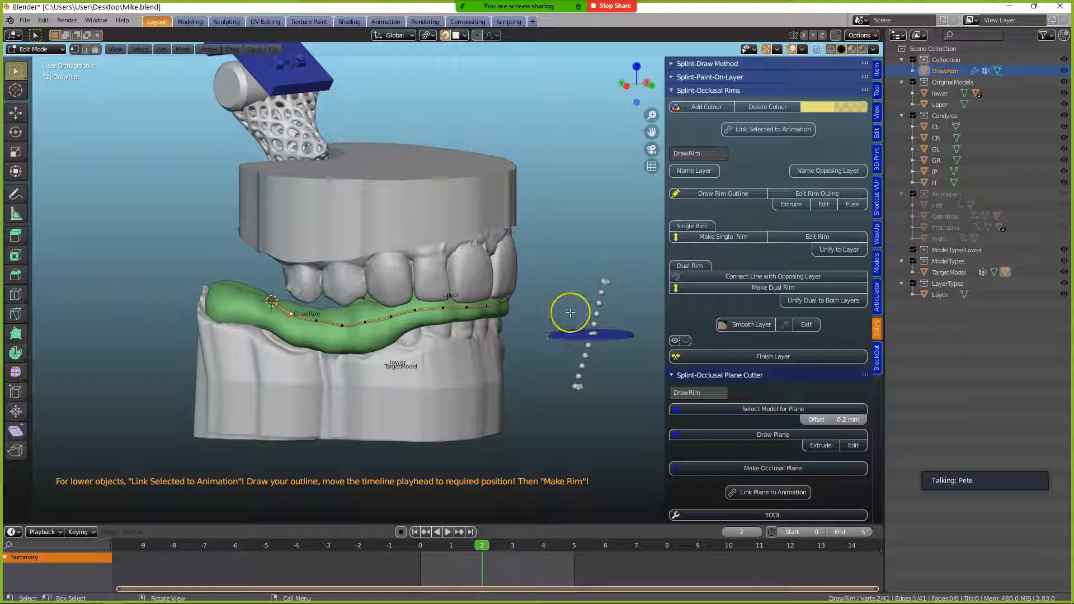
middle_click_drag(543, 314, 520, 310)
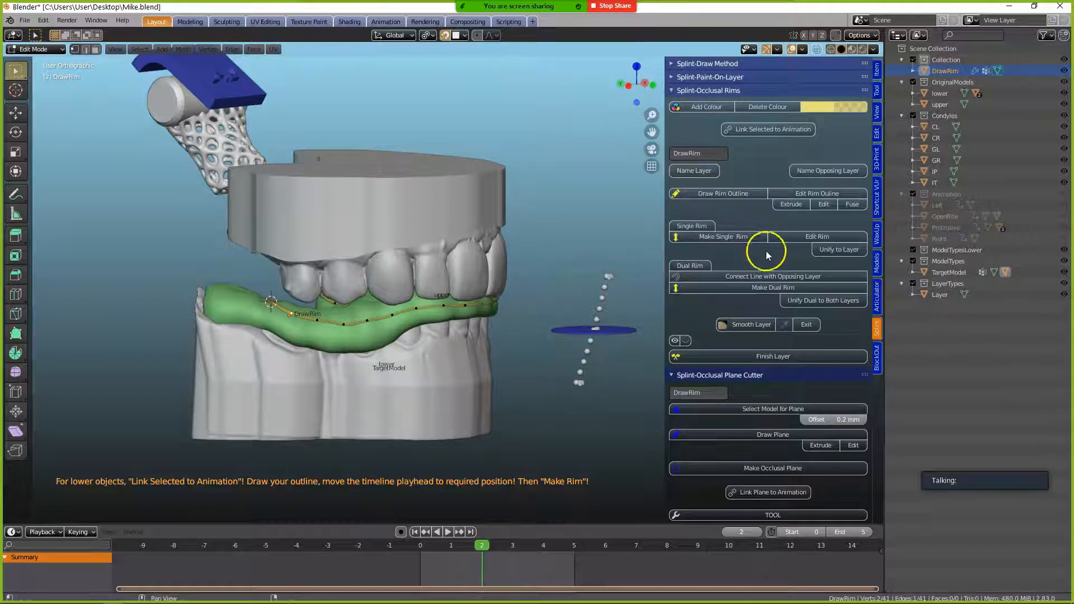
left_click(743, 237)
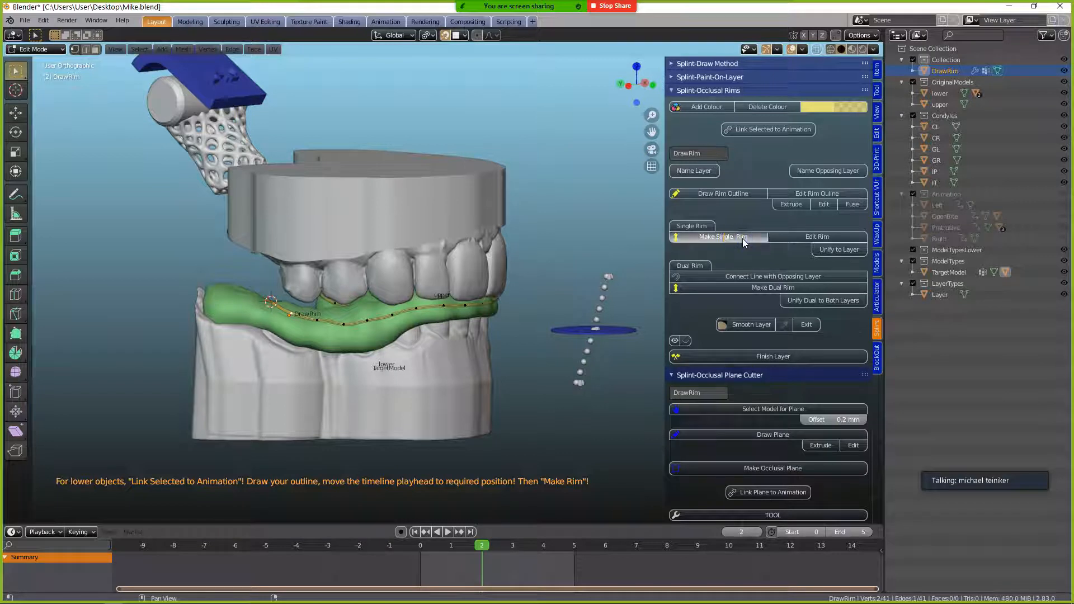
scroll(381, 385, "up", 3)
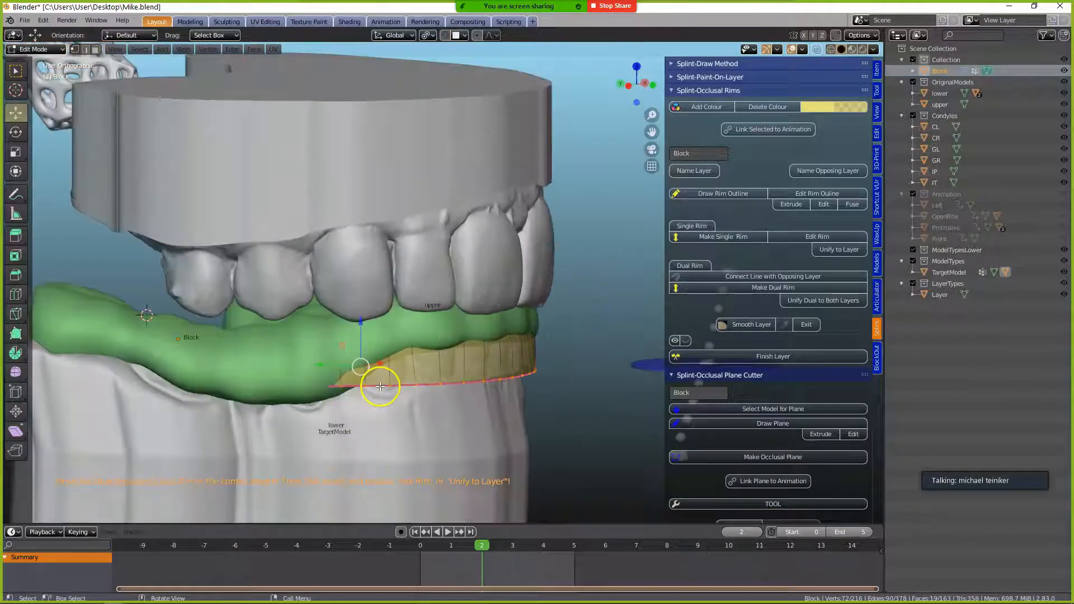
left_click_drag(360, 330, 368, 246)
scroll(436, 364, "down", 3)
middle_click_drag(437, 363, 266, 362)
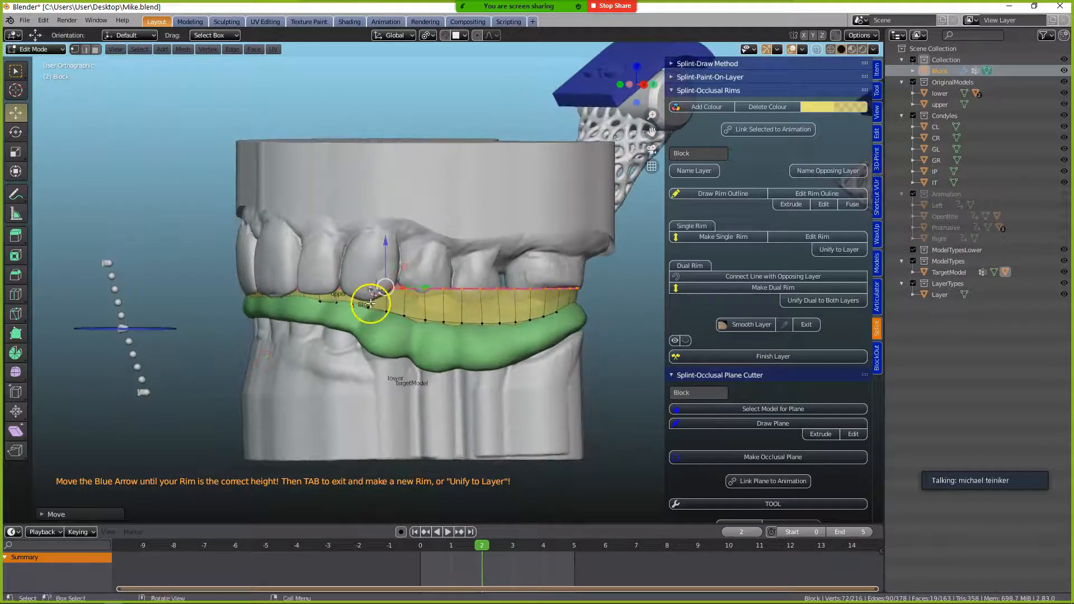
- Fine-tune the height of the rim's flat surface against the upper teeth at frames 1 and 2 of the jaw animation
scroll(369, 291, "up", 2)
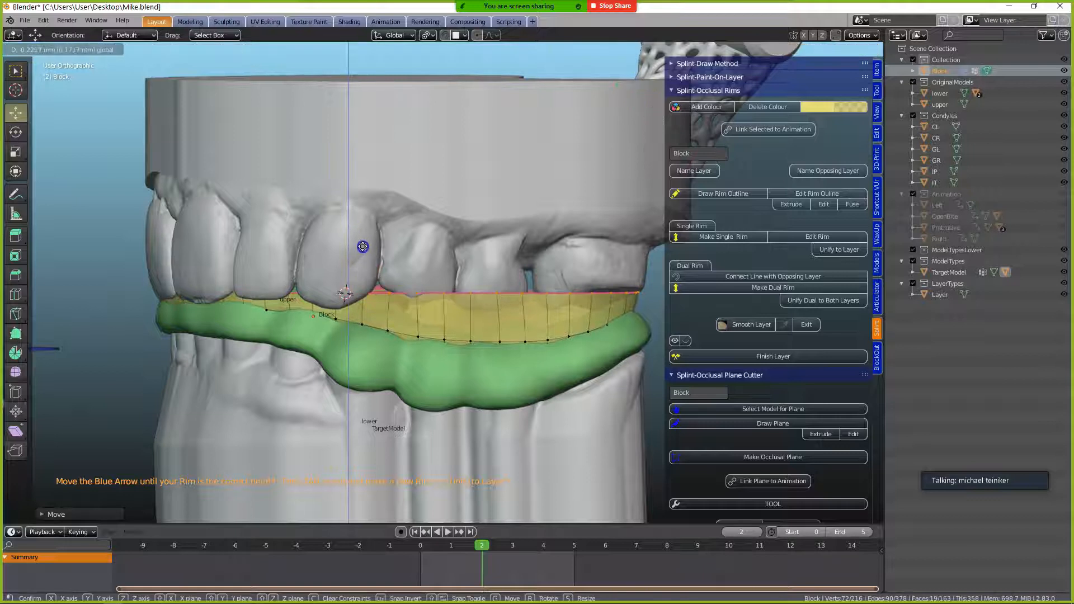
left_click_drag(482, 547, 448, 537)
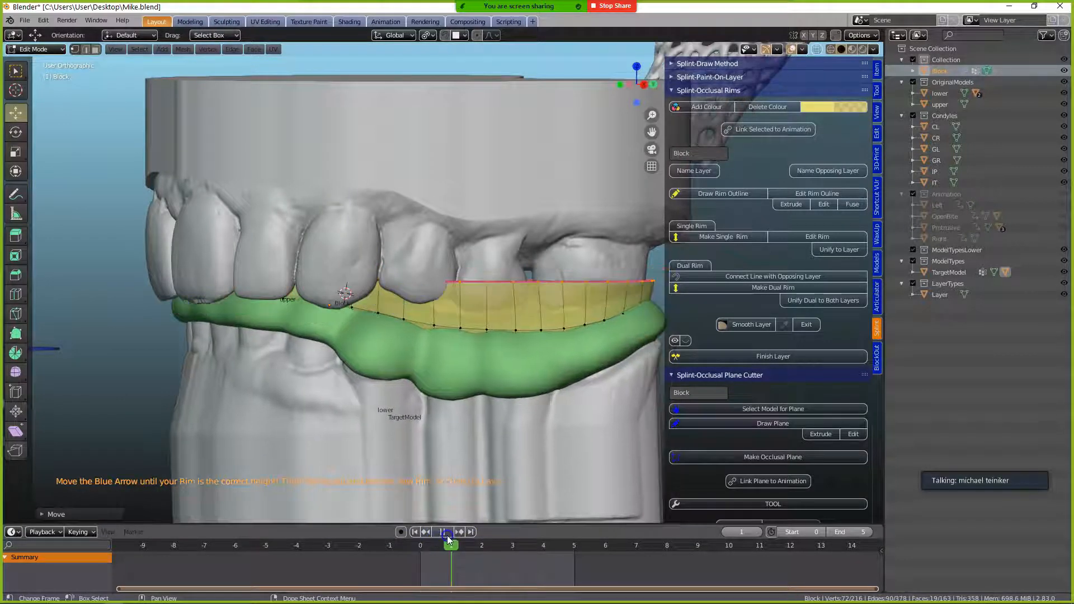
left_click_drag(377, 233, 379, 248)
middle_click_drag(262, 361, 580, 360)
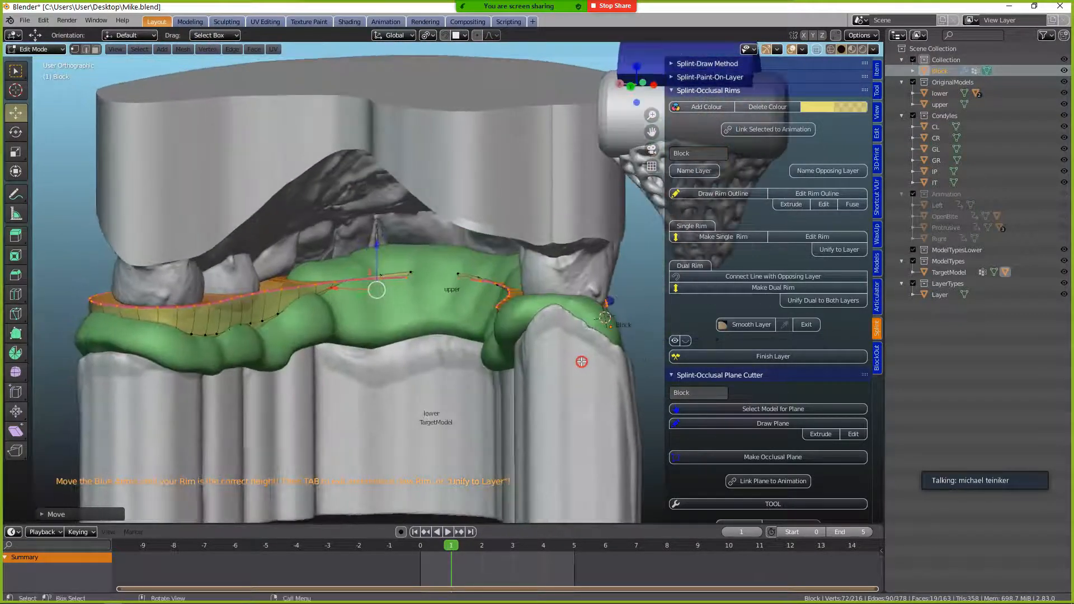
left_click(456, 533)
mouse_move(381, 257)
left_mouse_down()
mouse_move(385, 242)
mouse_move(384, 273)
mouse_move(395, 236)
mouse_move(394, 258)
mouse_move(395, 249)
left_mouse_up()
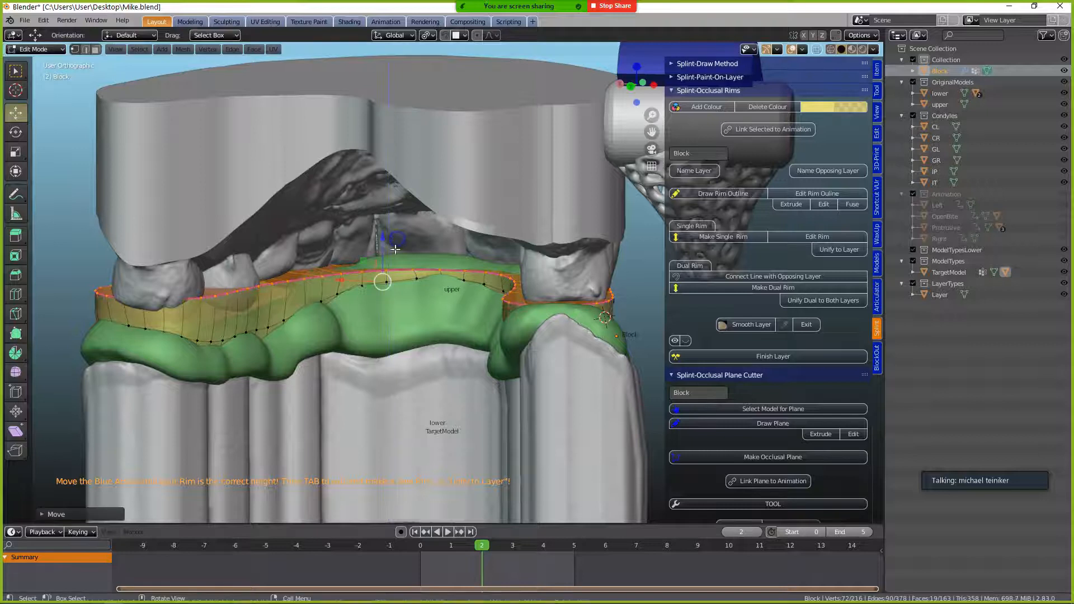
- Return the jaw animation to frame 0 and unify the rim with the splint layer
scroll(431, 282, "down", 2)
middle_click_drag(465, 333, 224, 326)
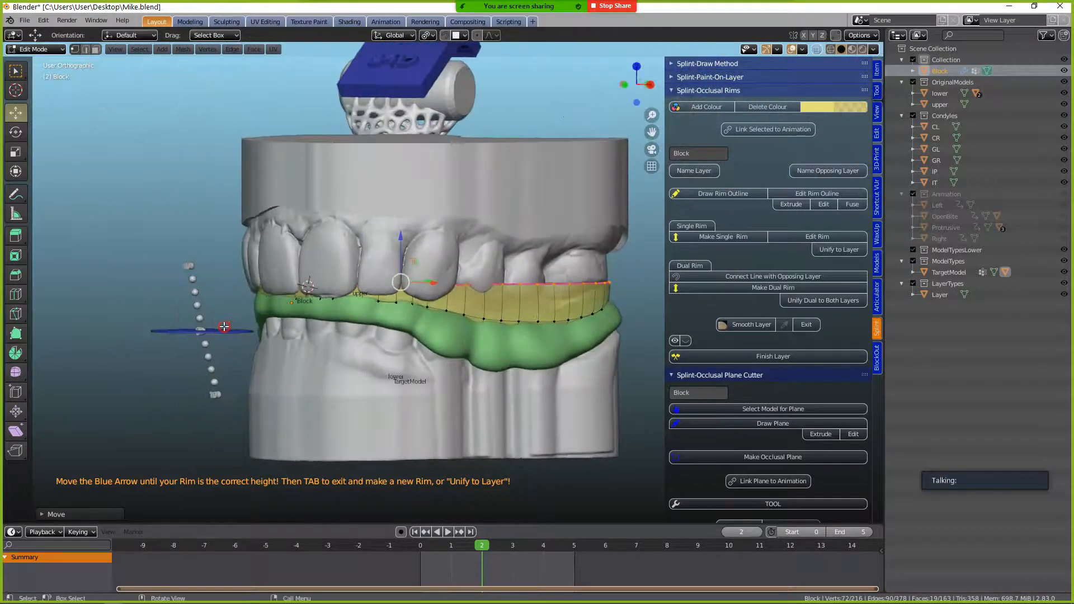
middle_click_drag(488, 326, 470, 328)
left_click_drag(482, 545, 420, 545)
left_click(442, 398)
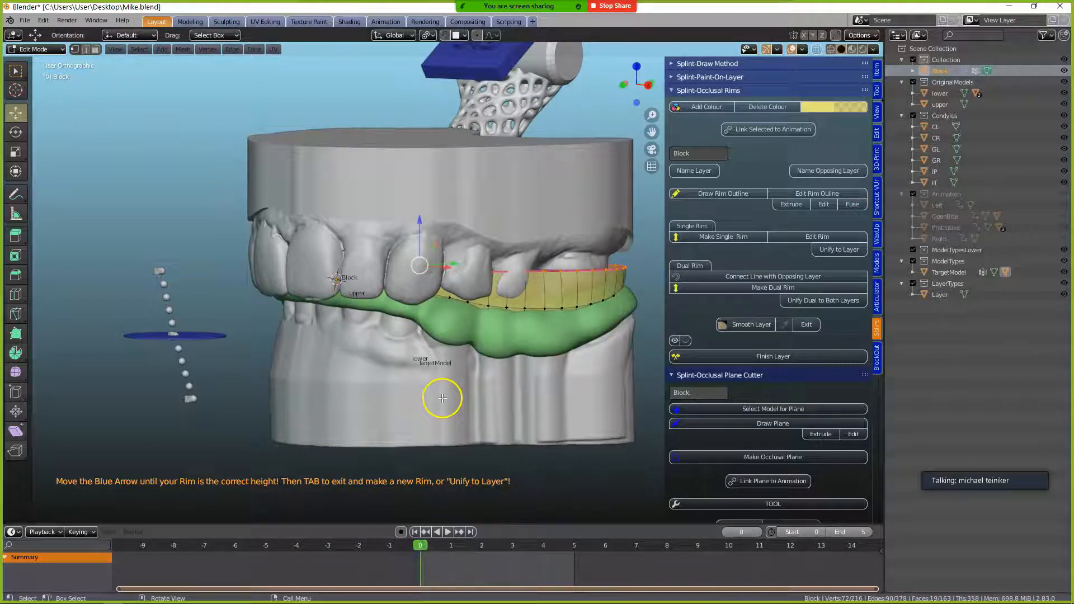
left_click(834, 252)
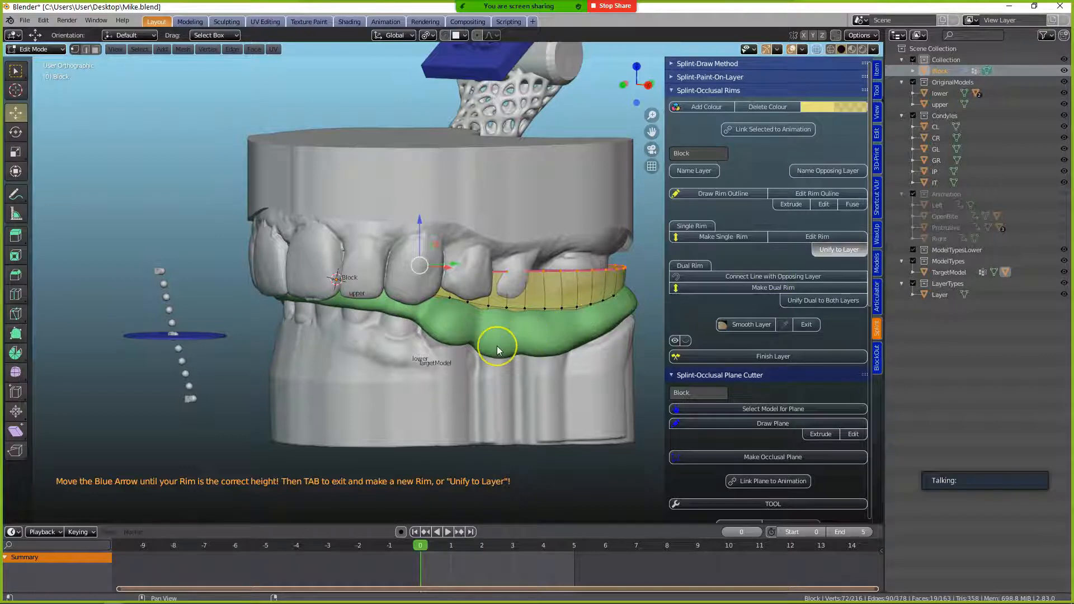
middle_click_drag(497, 344, 415, 371)
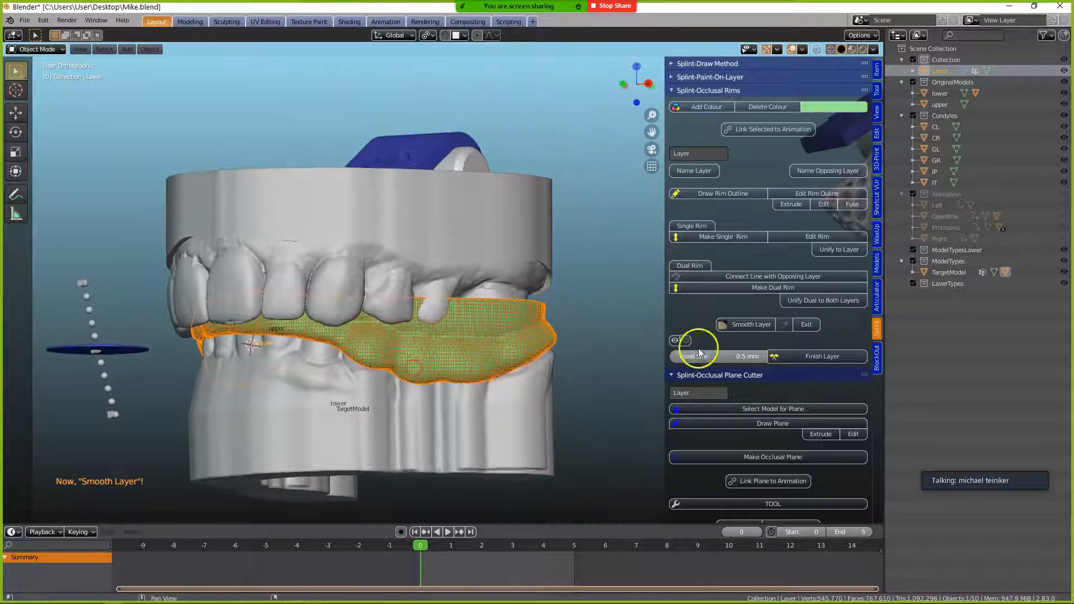
- Smooth the splint layer all around where the rim joins it, working along both sides and the molar ends, and leave smoothing
left_click(745, 326)
mouse_move(542, 335)
left_mouse_down()
mouse_move(256, 320)
mouse_move(465, 340)
left_mouse_up()
mouse_move(310, 384)
middle_mouse_down()
mouse_move(394, 379)
mouse_move(473, 336)
middle_mouse_up()
left_click_drag(473, 335, 191, 307)
mouse_move(191, 307)
middle_mouse_down()
mouse_move(283, 355)
mouse_move(403, 356)
middle_mouse_up()
mouse_move(403, 355)
left_mouse_down()
mouse_move(191, 309)
mouse_move(242, 314)
left_mouse_up()
middle_click_drag(242, 314, 198, 326)
mouse_move(199, 326)
left_mouse_down()
mouse_move(199, 300)
mouse_move(125, 310)
left_mouse_up()
middle_click_drag(158, 329, 120, 328)
mouse_move(119, 329)
left_mouse_down()
mouse_move(87, 312)
mouse_move(89, 320)
left_mouse_up()
middle_click_drag(116, 342, 447, 330)
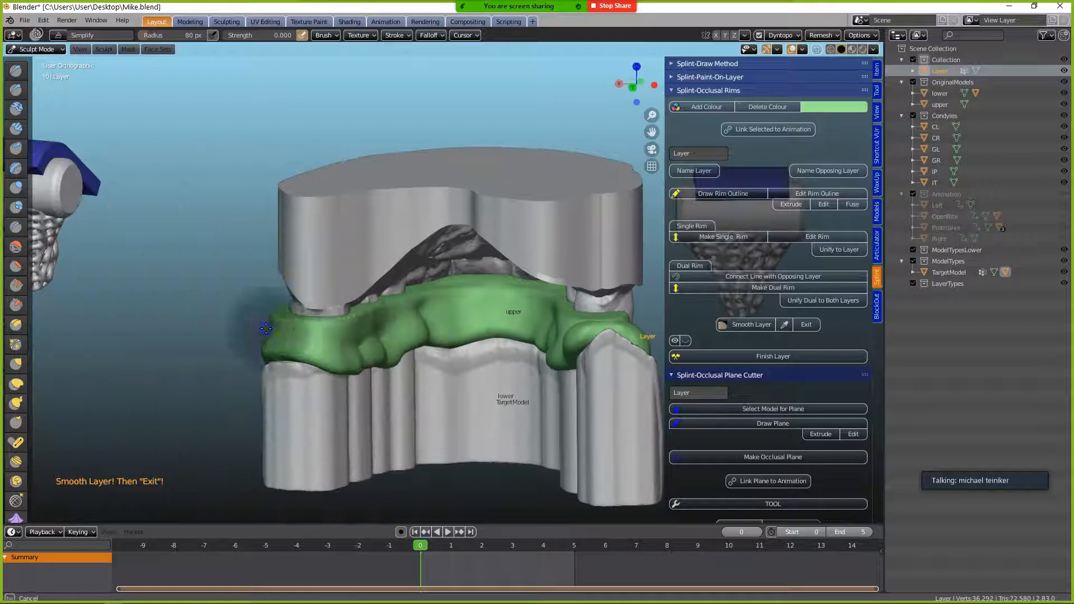
left_click_drag(329, 346, 266, 357)
middle_click_drag(266, 358, 472, 353)
left_click_drag(420, 357, 209, 359)
middle_click_drag(209, 359, 455, 362)
left_click(750, 319)
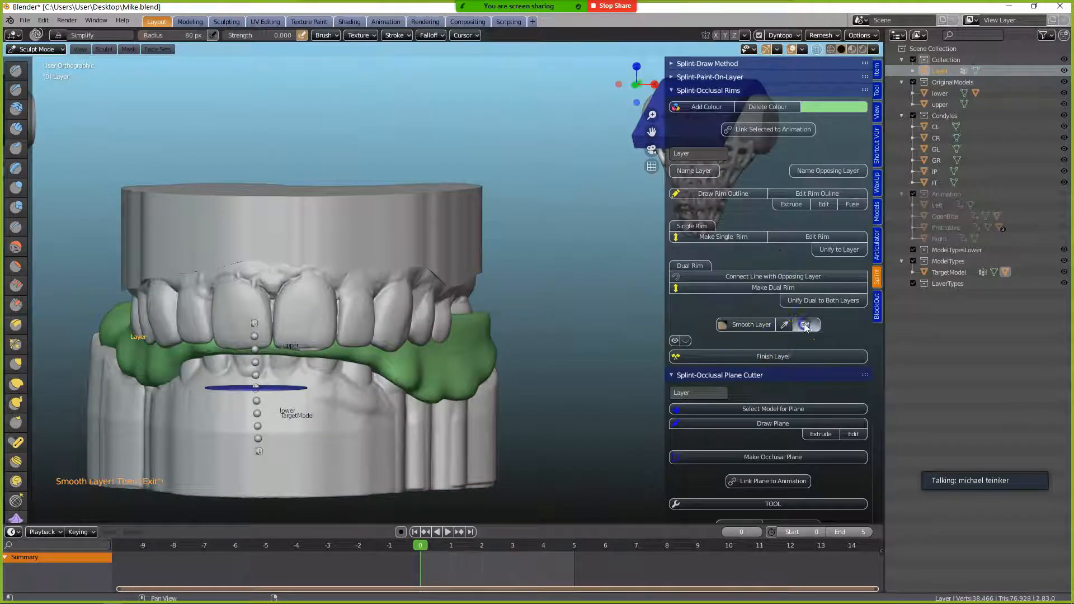
- Finish the smoothed splint layer with a voxel size of 0.4 mm
left_click(819, 362)
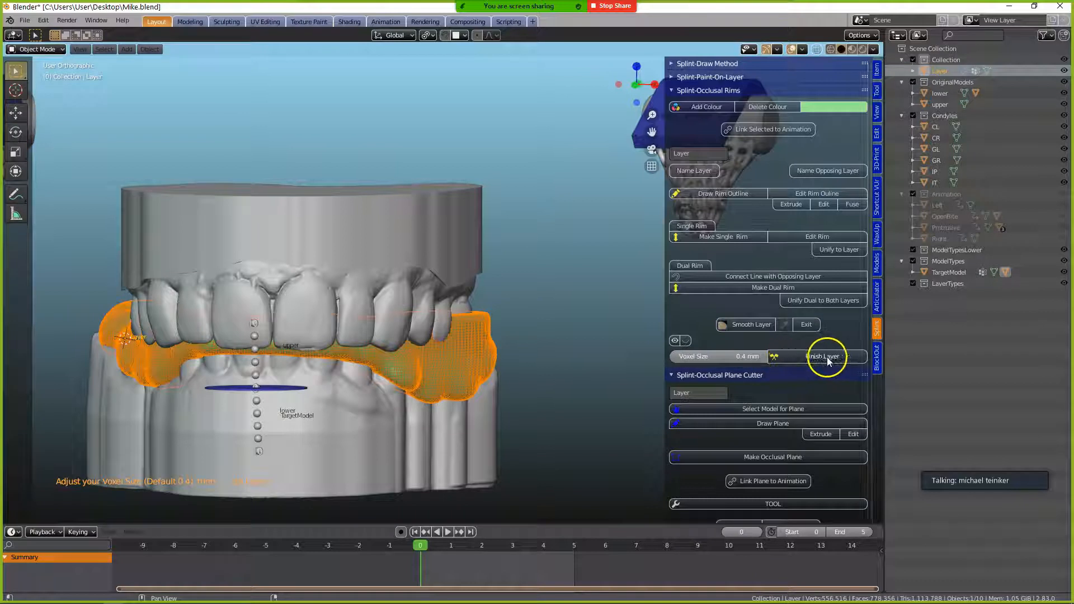
left_click(810, 359)
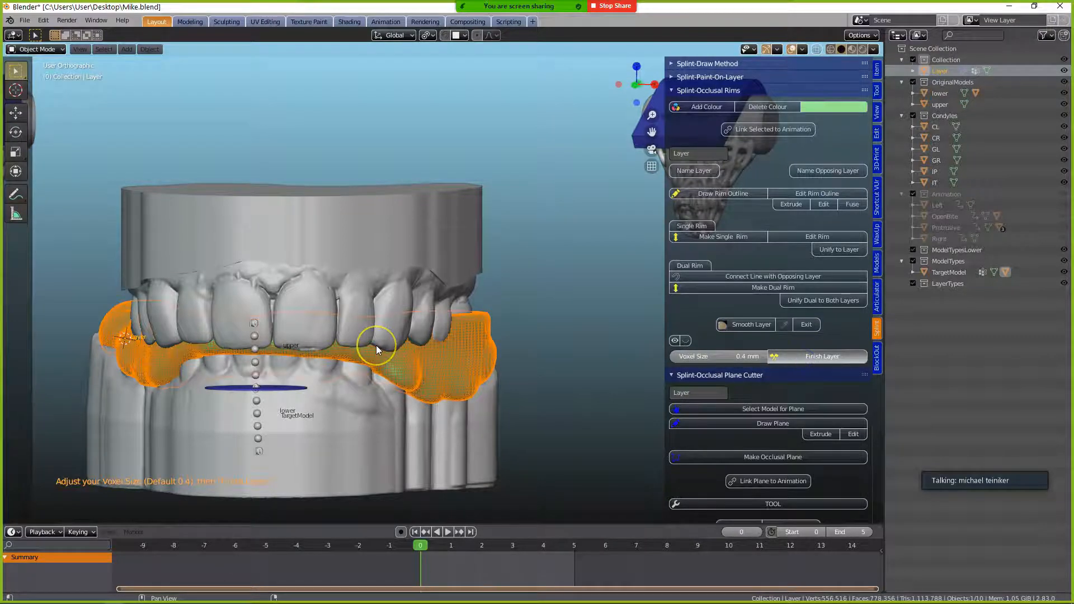
- Scrub and play the jaw animation to examine how the upper teeth meet the splint, viewed from the patient's right
middle_click_drag(376, 344, 455, 388)
left_click(432, 535)
mouse_move(371, 385)
middle_mouse_down()
mouse_move(374, 345)
mouse_move(371, 384)
middle_mouse_up()
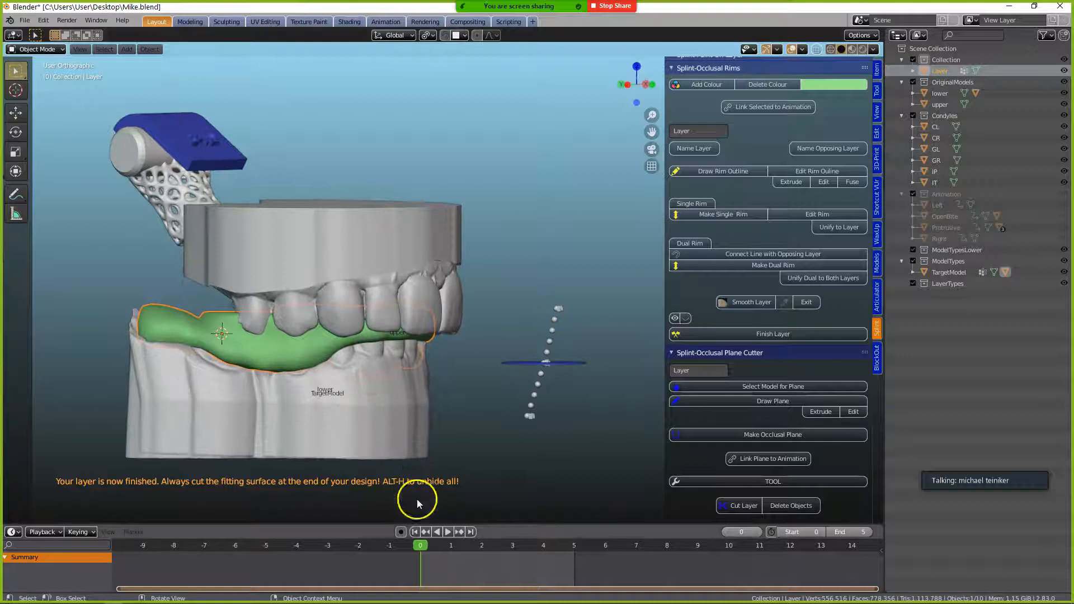
left_click_drag(417, 544, 513, 536)
middle_click_drag(452, 408, 506, 358, "shift")
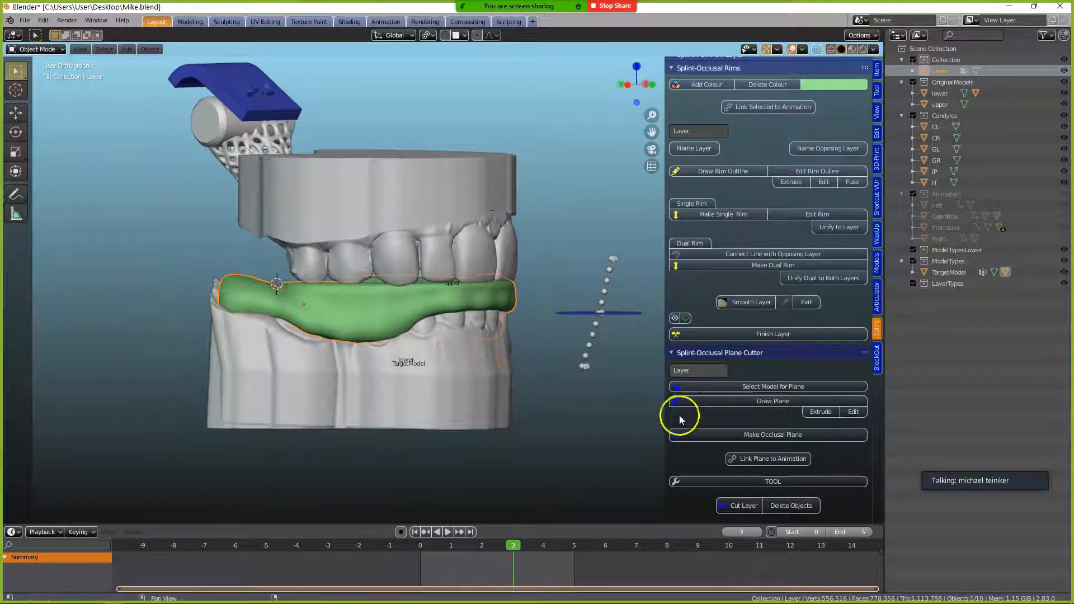
middle_click_drag(592, 425, 533, 427)
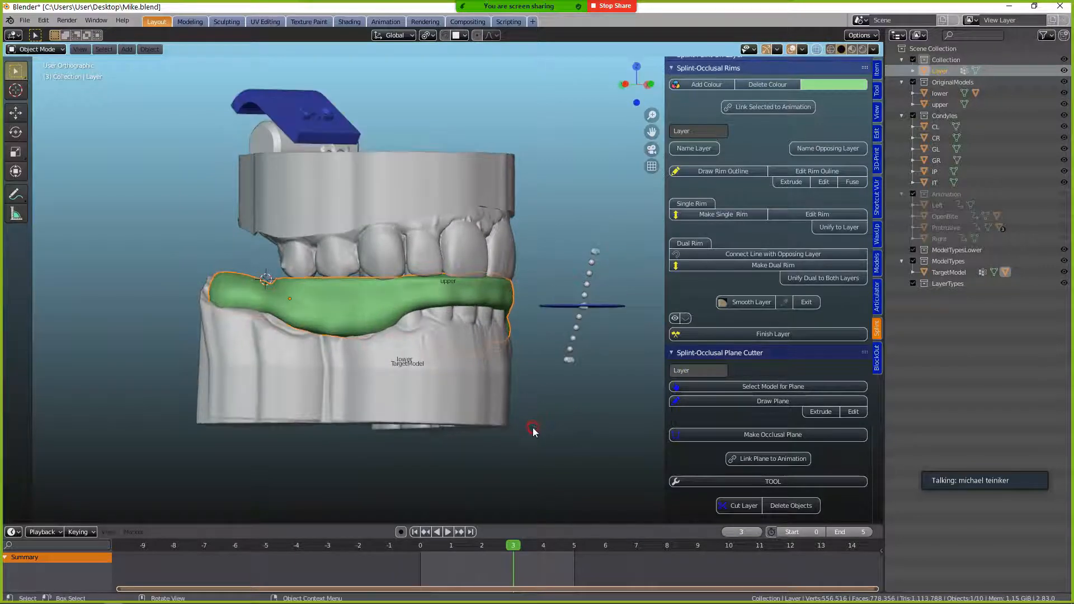
left_click_drag(518, 545, 353, 548)
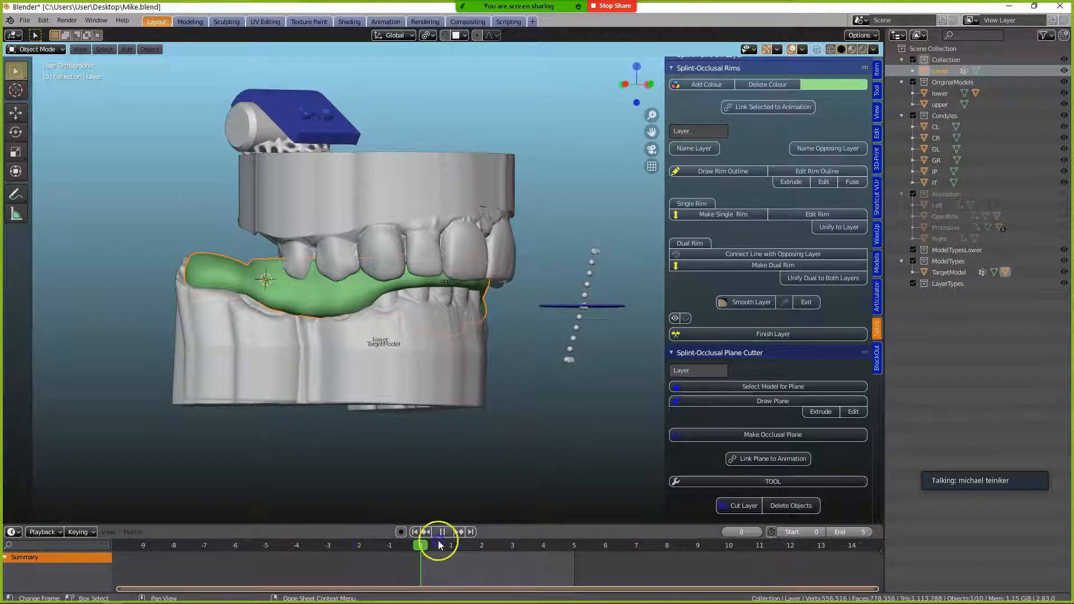
key("space")
scroll(332, 329, "up", 3)
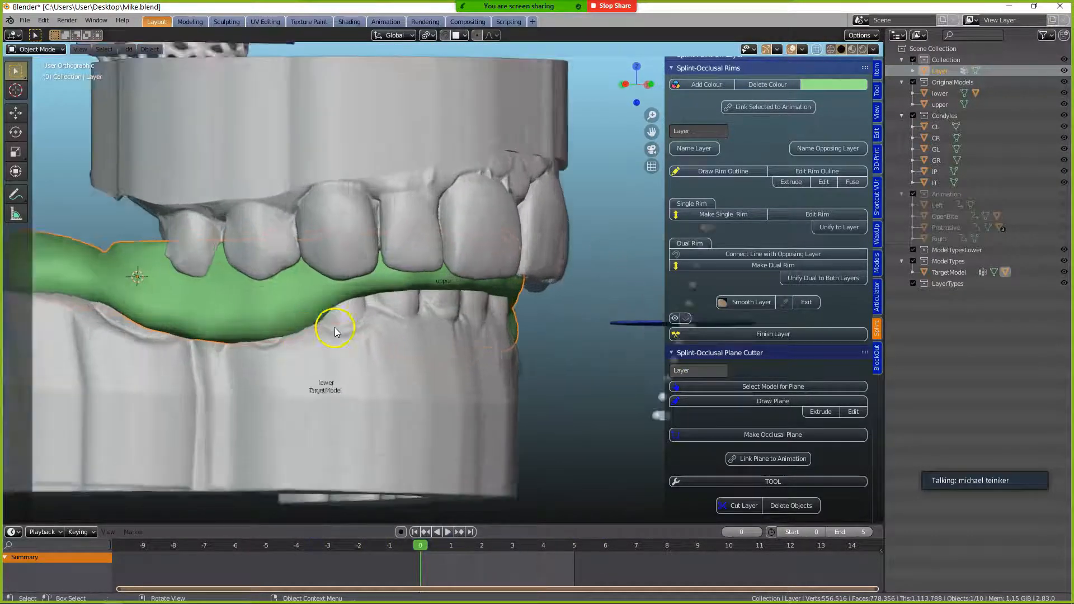
scroll(335, 328, "down", 3)
middle_click_drag(336, 329, 367, 339)
key("space")
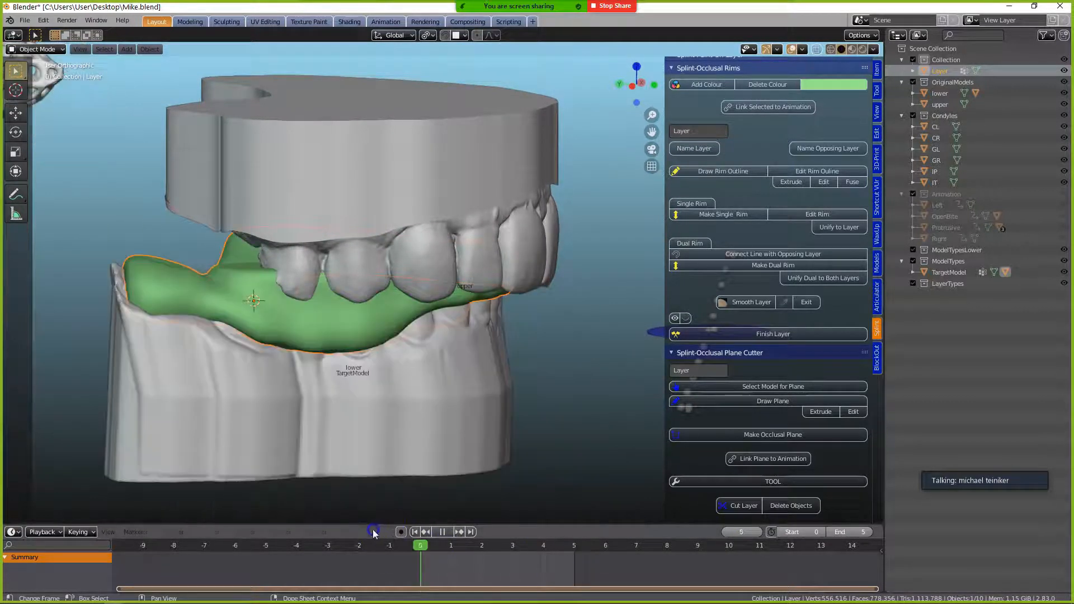
key("Escape")
scroll(427, 384, "down", 2)
middle_click_drag(429, 384, 395, 391)
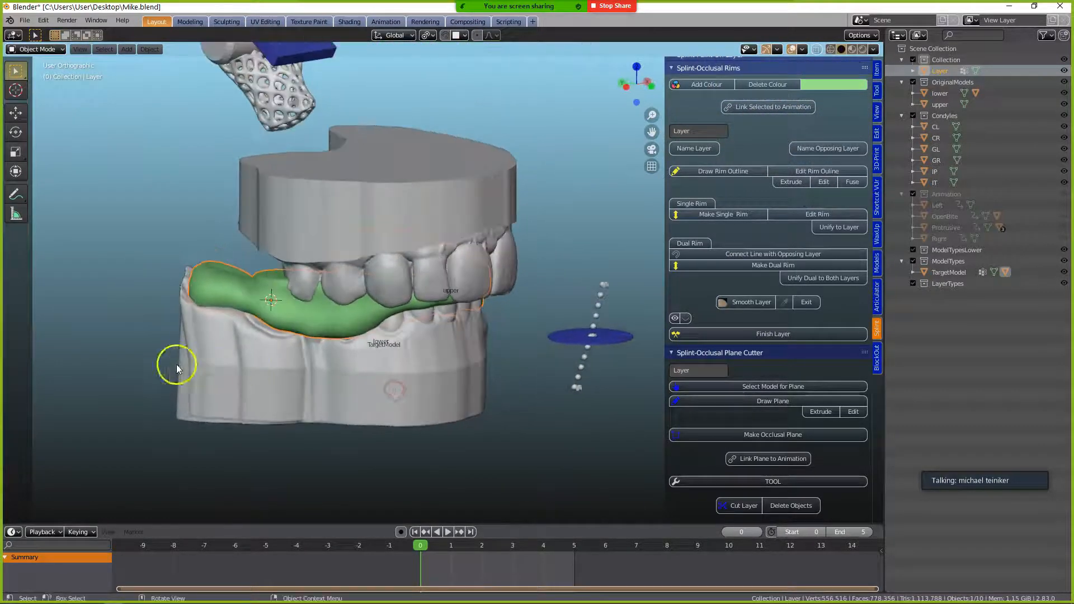
- Choose the lower TargetModel as the model for the occlusal plane
left_click(184, 413)
middle_click_drag(215, 379, 211, 381)
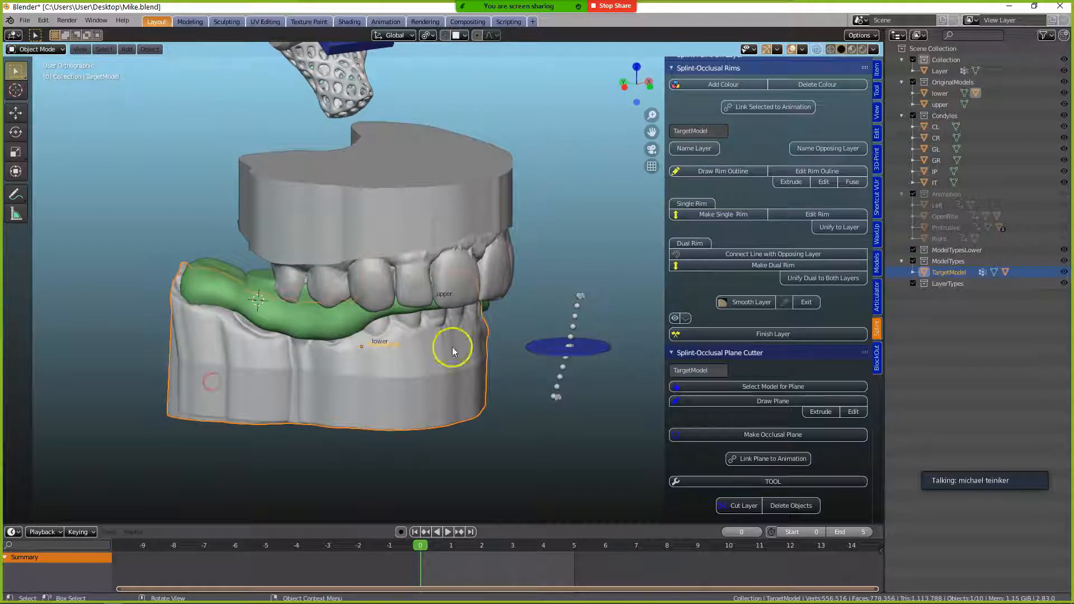
left_click(782, 387)
- Put the cursor on the buccal cusp of the patient's rearmost right molar and start the plane line with a second point beside it
middle_click_drag(390, 332, 295, 420)
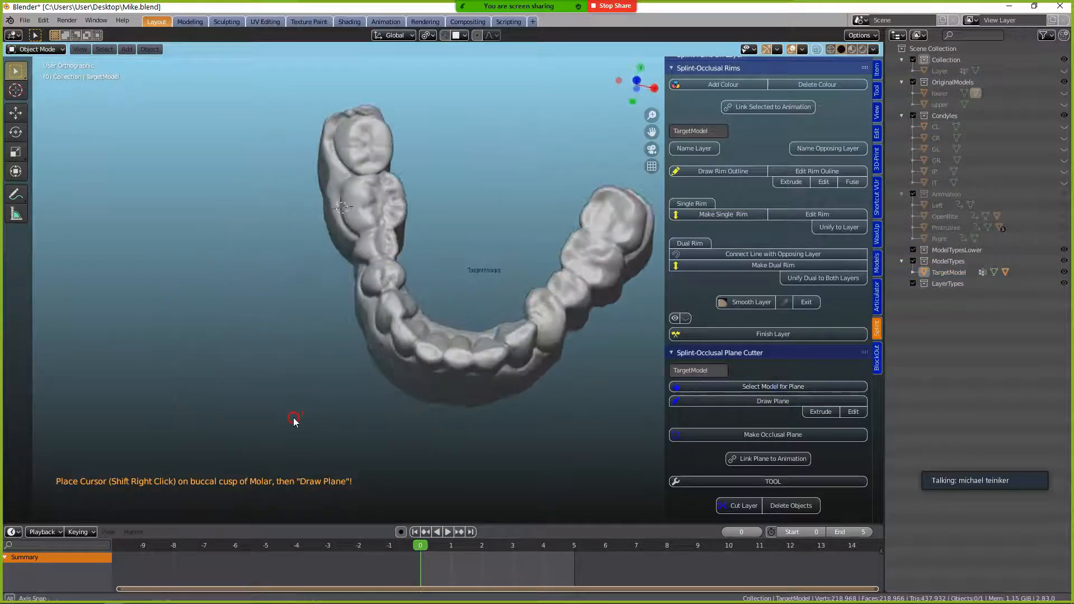
middle_click_drag(356, 317, 317, 409)
left_click(311, 213)
right_click(314, 214, "shift")
left_click(744, 401)
left_click_drag(341, 213, 315, 242)
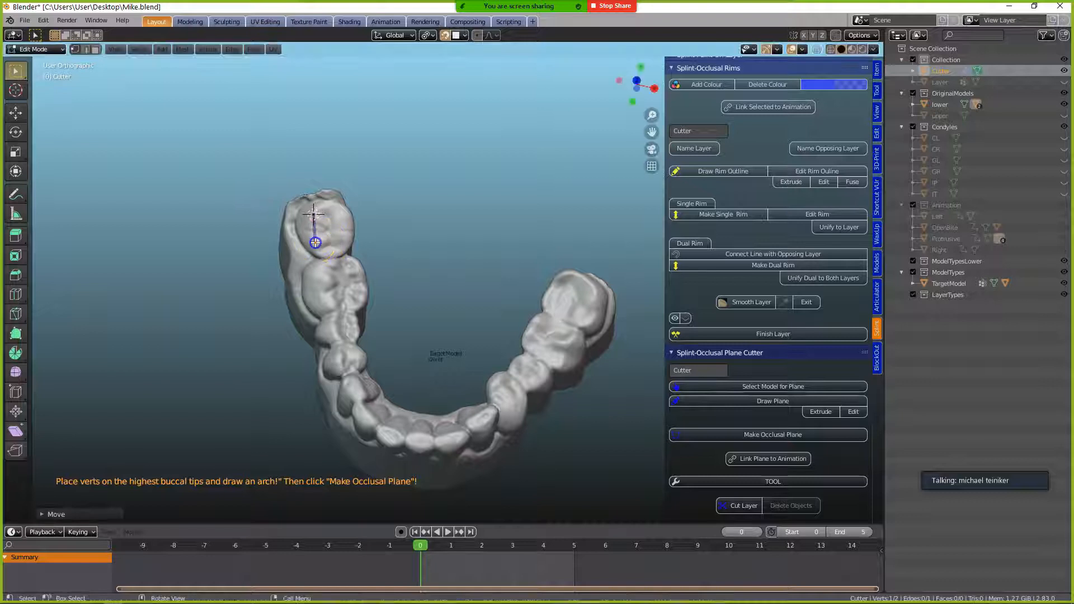
- Extend the plane line forward over the highest buccal tips of the right molars and premolars
key("e")
left_click(323, 288)
key("e")
left_click(330, 309)
key("e")
left_click(334, 335)
key("e")
left_click(338, 360)
- Carry the plane line around the front of the arch over the tips of the front teeth to the left canine
key("e")
left_click(367, 418)
key("e")
left_click(391, 438)
key("e")
left_click(422, 438)
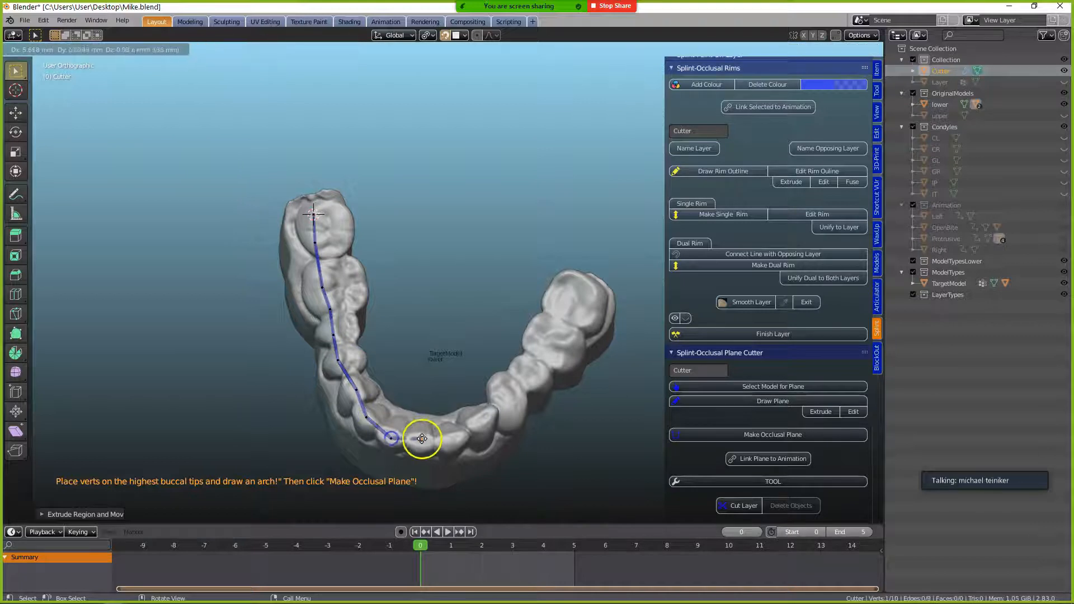
key("e")
left_click(451, 439)
key("e")
left_click(482, 418)
- Extend the plane line back over the buccal tips of the left premolars and molars to the rearmost left molar
key("e")
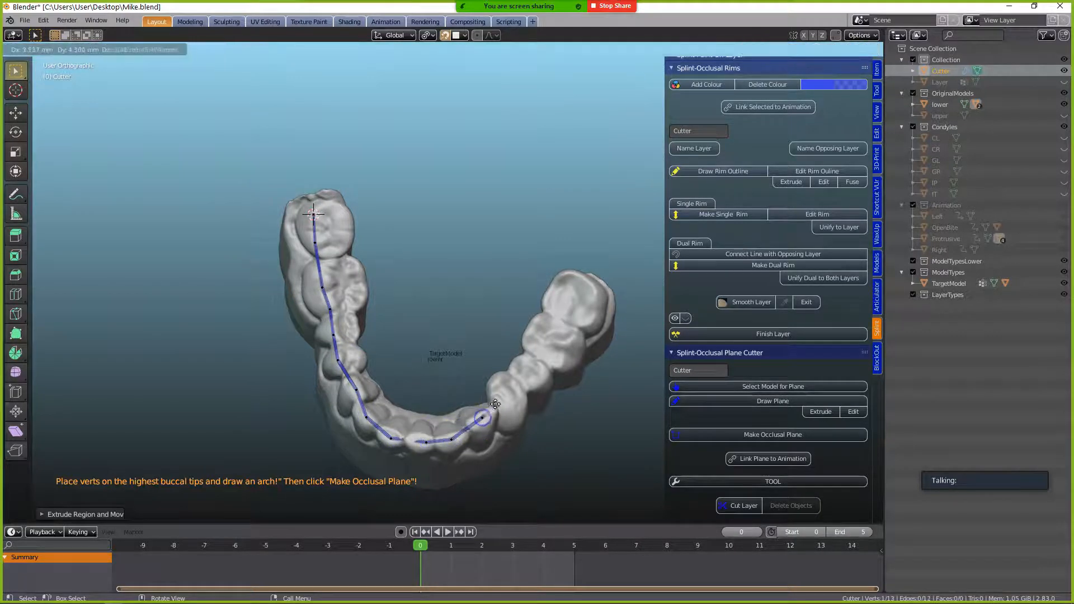
left_click(517, 398)
key("e")
left_click(541, 375)
key("e")
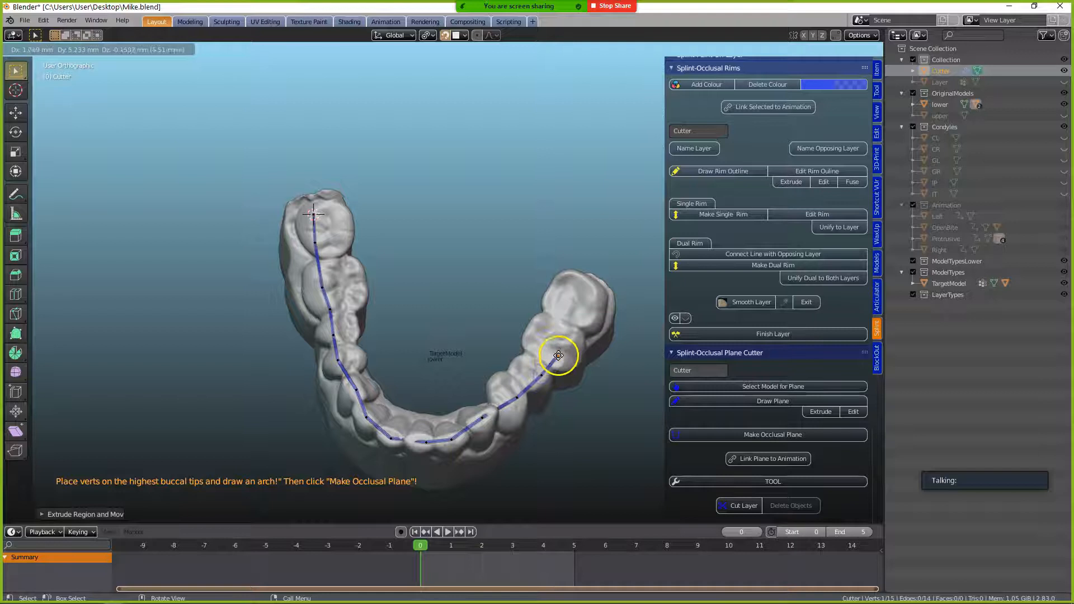
left_click(570, 337)
key("e")
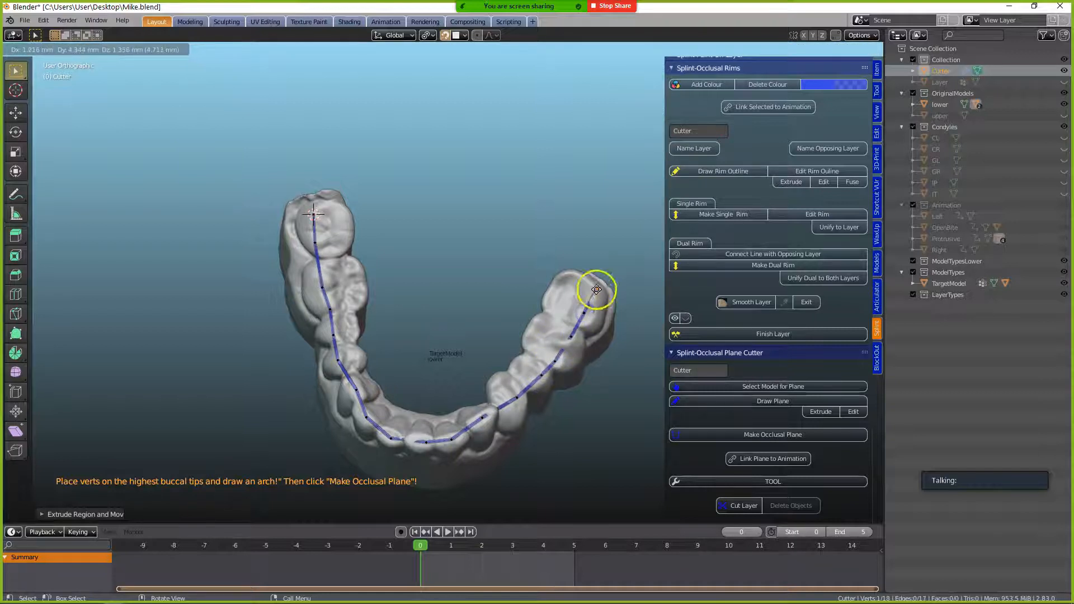
left_click(597, 289)
- Make the occlusal plane from the finished buccal arch line
middle_click_drag(576, 312, 600, 289)
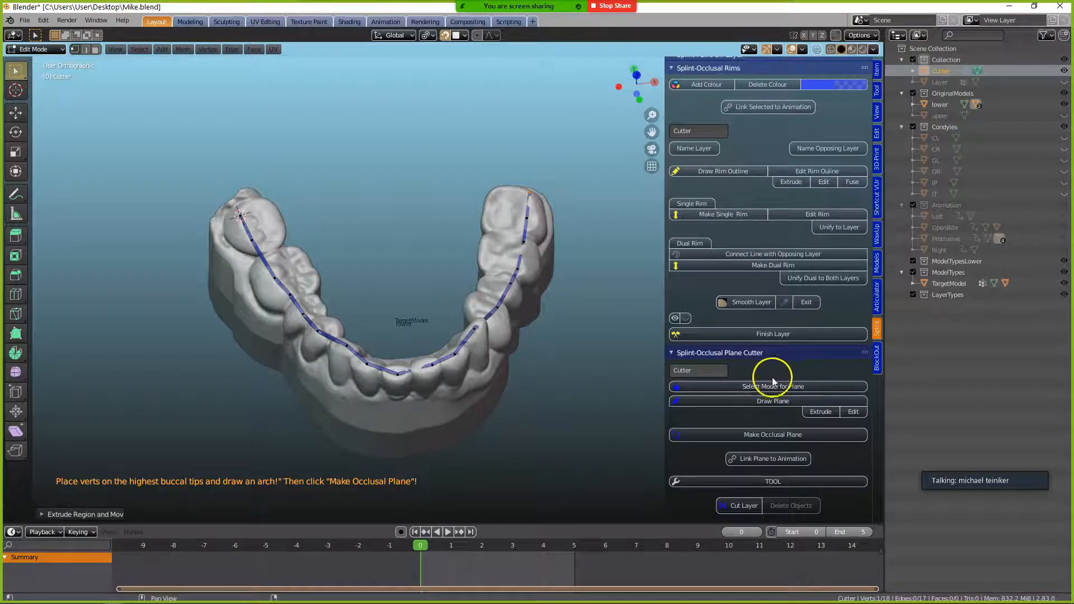
left_click(781, 436)
middle_click_drag(292, 347, 476, 279)
middle_click_drag(319, 267, 302, 302)
scroll(313, 298, "up", 2)
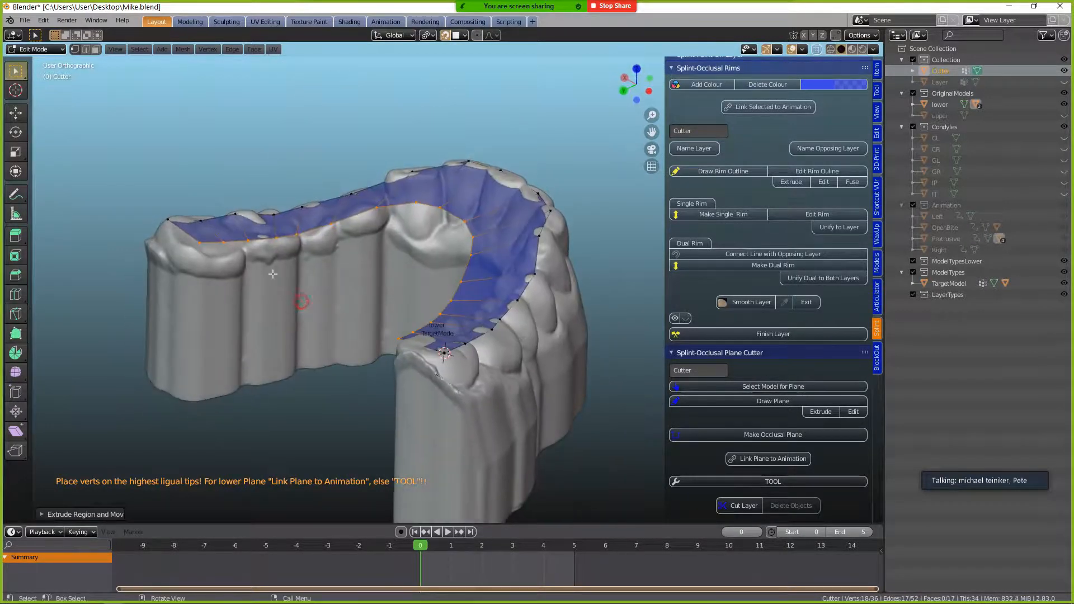
- Move the plane's inner vertices onto the highest lingual tips of the back teeth, first on the left side and then on the right
left_click_drag(201, 244, 199, 252)
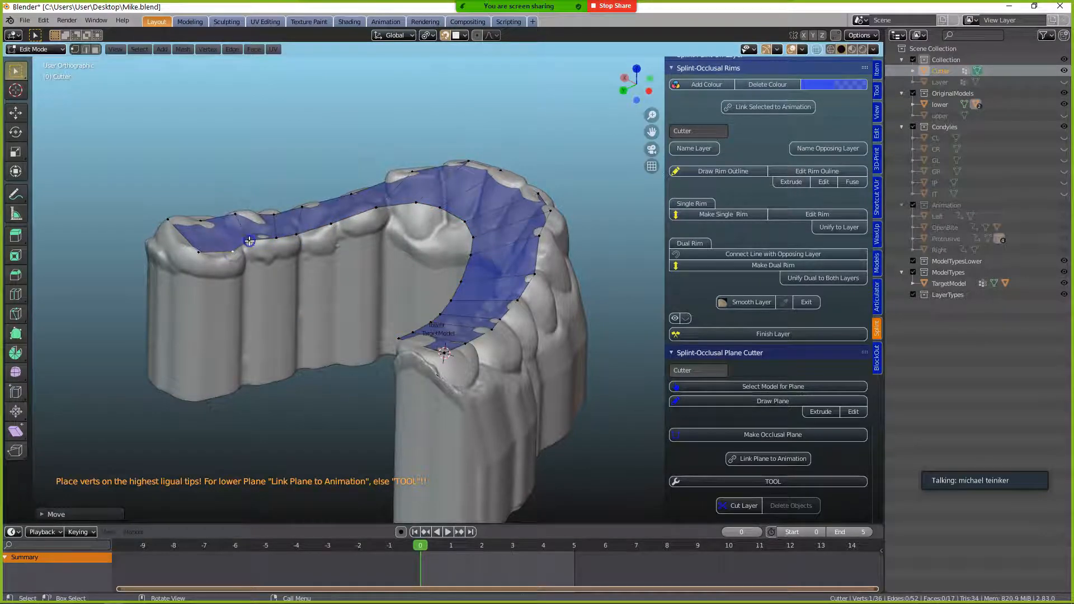
left_click_drag(299, 234, 264, 243)
middle_click_drag(264, 243, 413, 271)
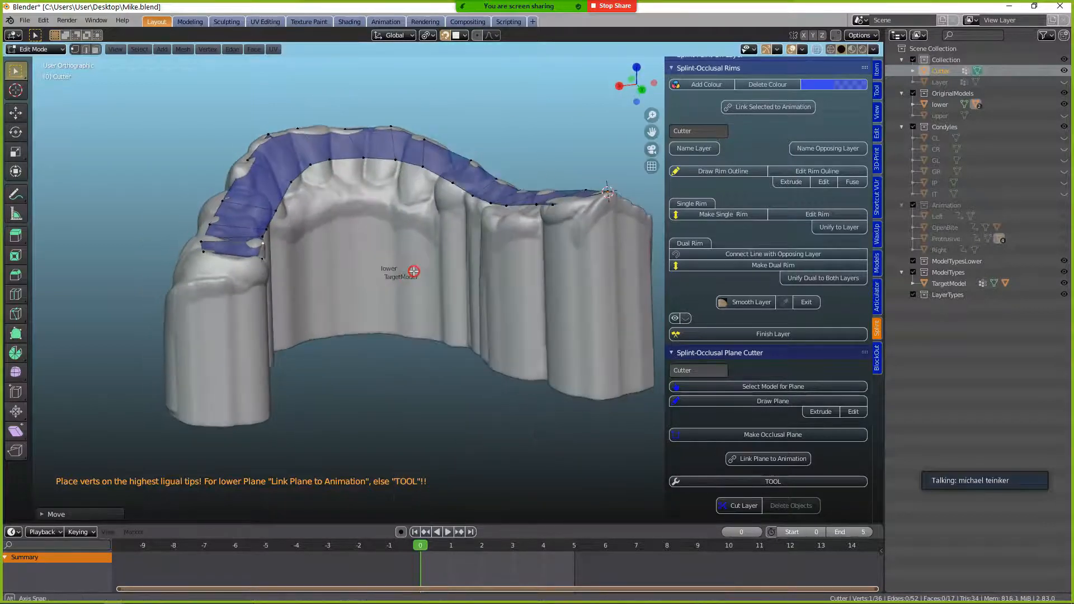
middle_click_drag(489, 223, 525, 203)
left_click_drag(500, 177, 476, 178)
middle_click_drag(477, 178, 457, 164)
left_click_drag(457, 165, 454, 178)
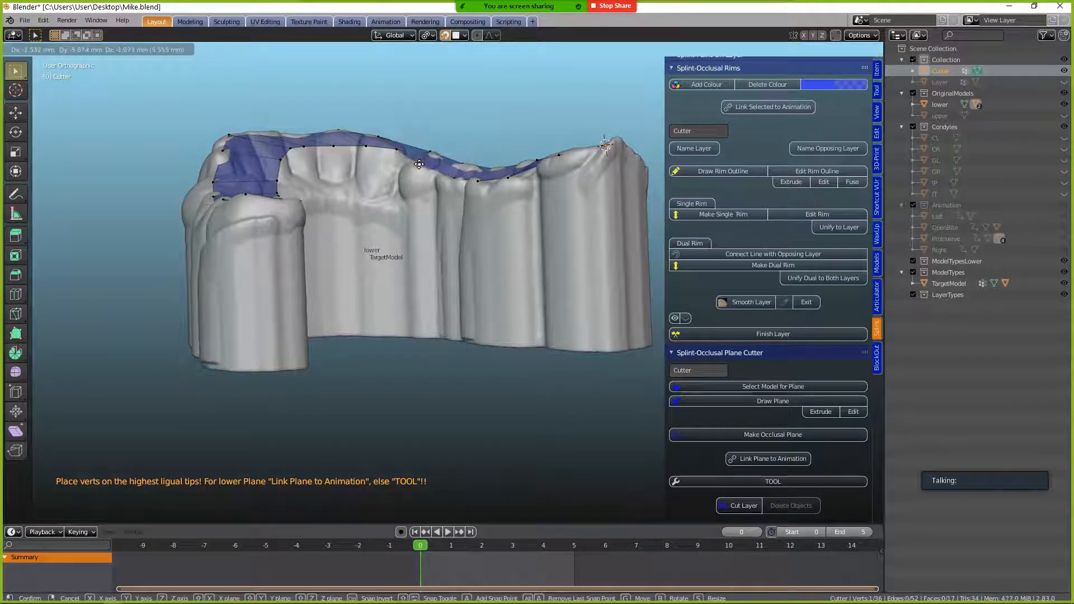
middle_click_drag(431, 160, 432, 191)
left_click_drag(432, 192, 428, 199)
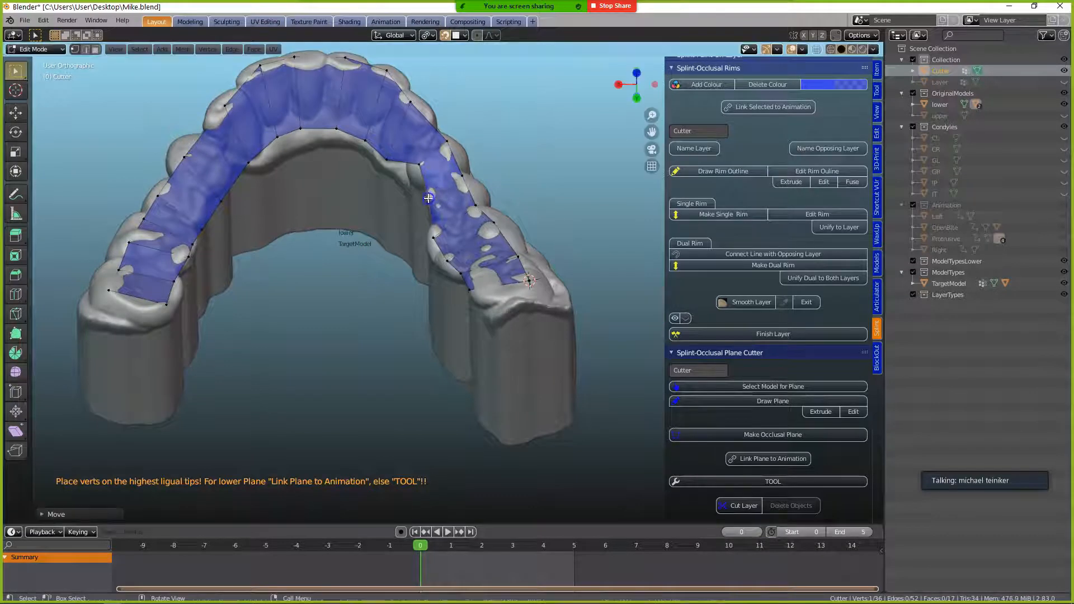
middle_click_drag(438, 284, 441, 288)
middle_click_drag(507, 389, 523, 384, "shift")
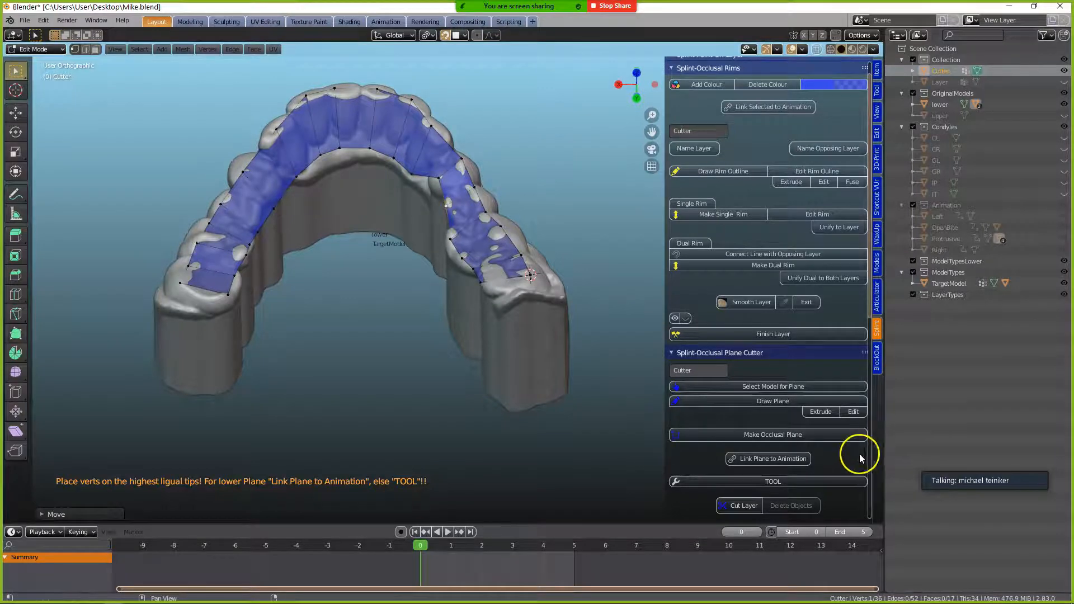
- Turn the occlusal plane into a cutting tool and raise it above the lower teeth
left_click(779, 481)
middle_click_drag(375, 367, 257, 302)
left_click_drag(313, 141, 324, 113)
middle_click_drag(324, 113, 246, 190)
scroll(245, 190, "down", 2)
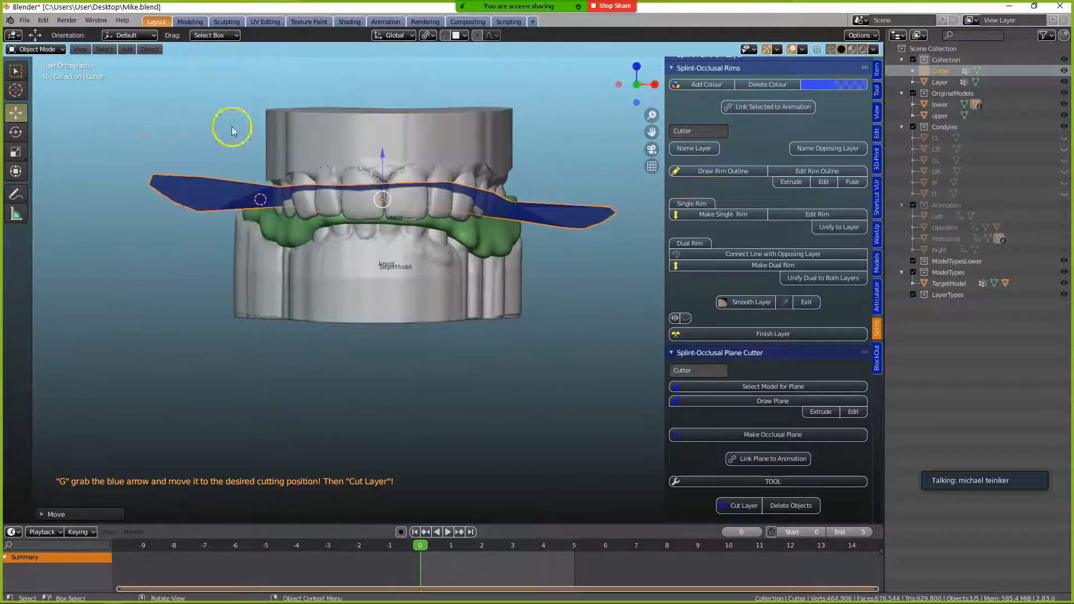
- Hide the upper model and select the cutting plane over the splint
left_click(369, 137)
key("h")
middle_click_drag(369, 137, 411, 211)
left_click(391, 192)
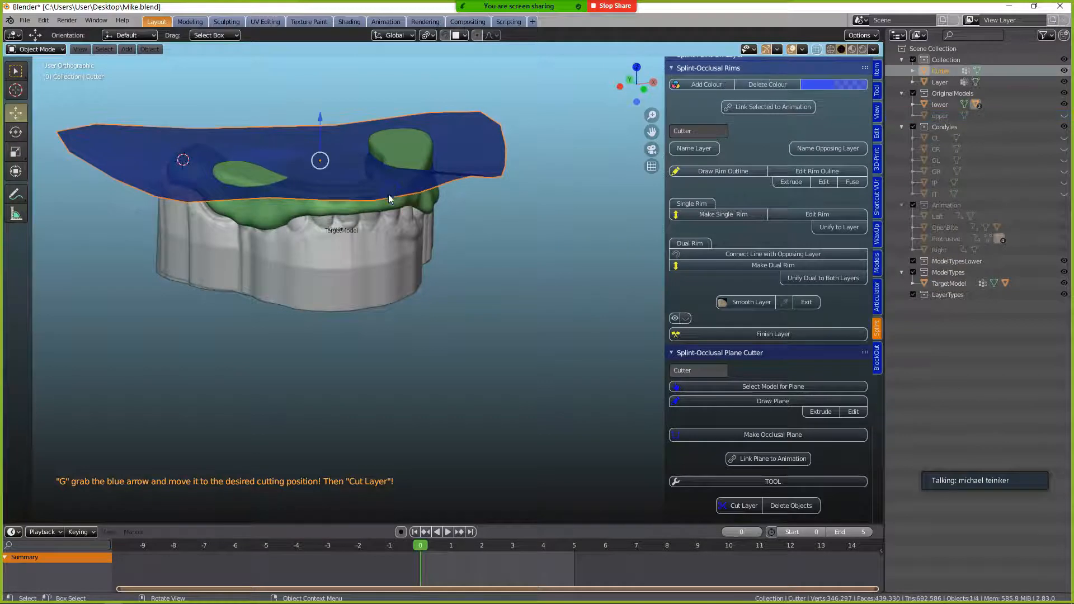
- Lower the cutting plane vertically over the splint by about 1.2 mm
key("g")
key("z")
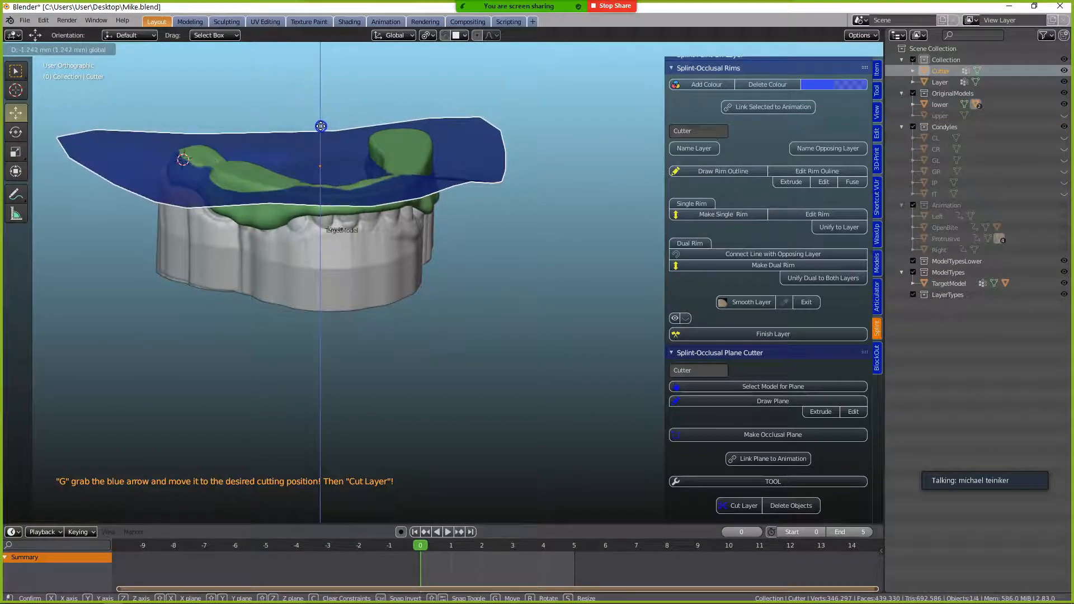
left_click(321, 125)
middle_click_drag(322, 125, 254, 175)
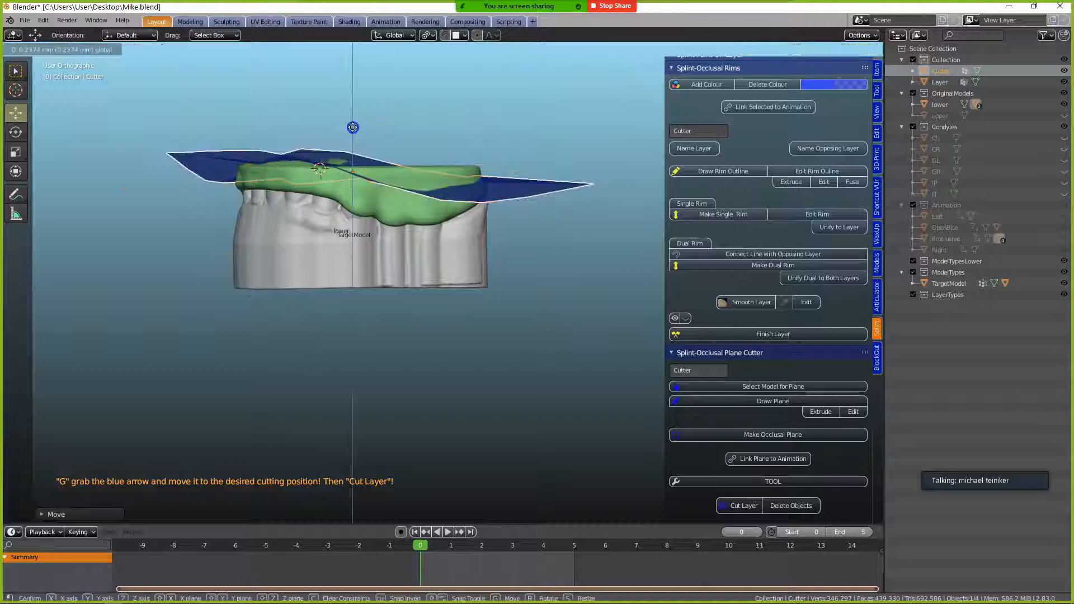
- Unhide all the models and clip the view to a cross-section through the back teeth
key("alt+h")
middle_click_drag(430, 202, 410, 307)
key("b")
left_click_drag(402, 108, 414, 434)
middle_click_drag(432, 384, 325, 352)
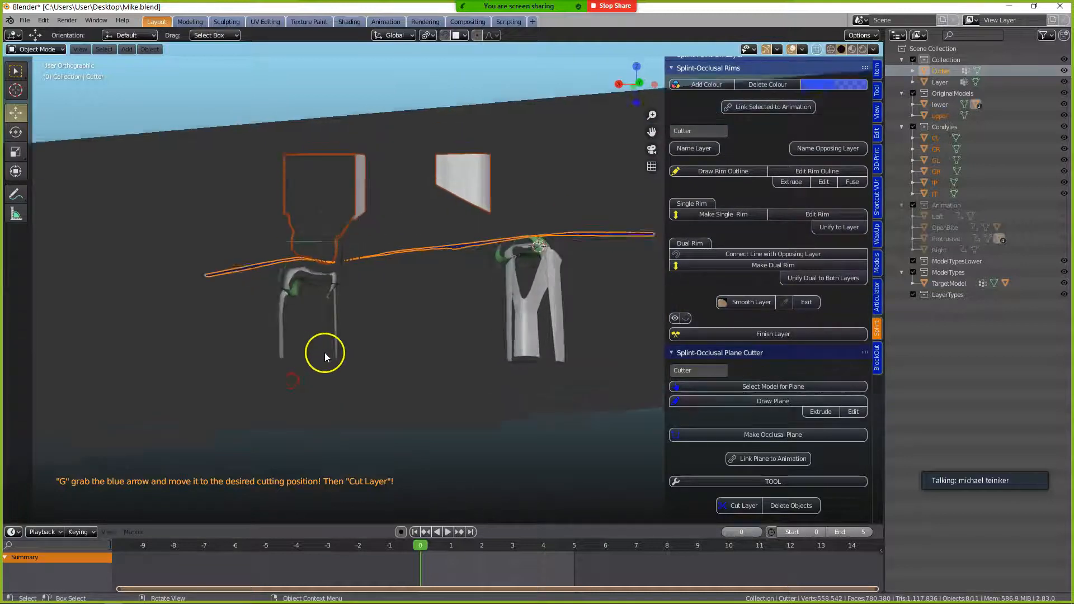
- Fine-tune the cutting plane's height between the upper teeth and splint in the cross-section, and restore the unclipped view
scroll(333, 263, "up", 3)
left_click(331, 235)
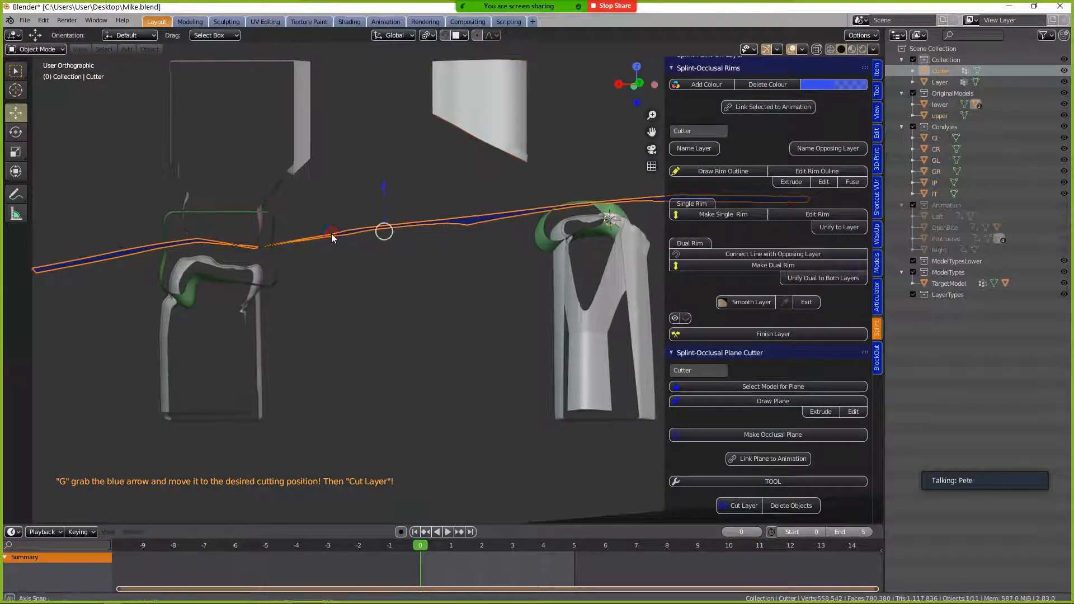
middle_click_drag(332, 235, 353, 227)
scroll(358, 223, "up", 1)
left_click_drag(378, 179, 350, 190)
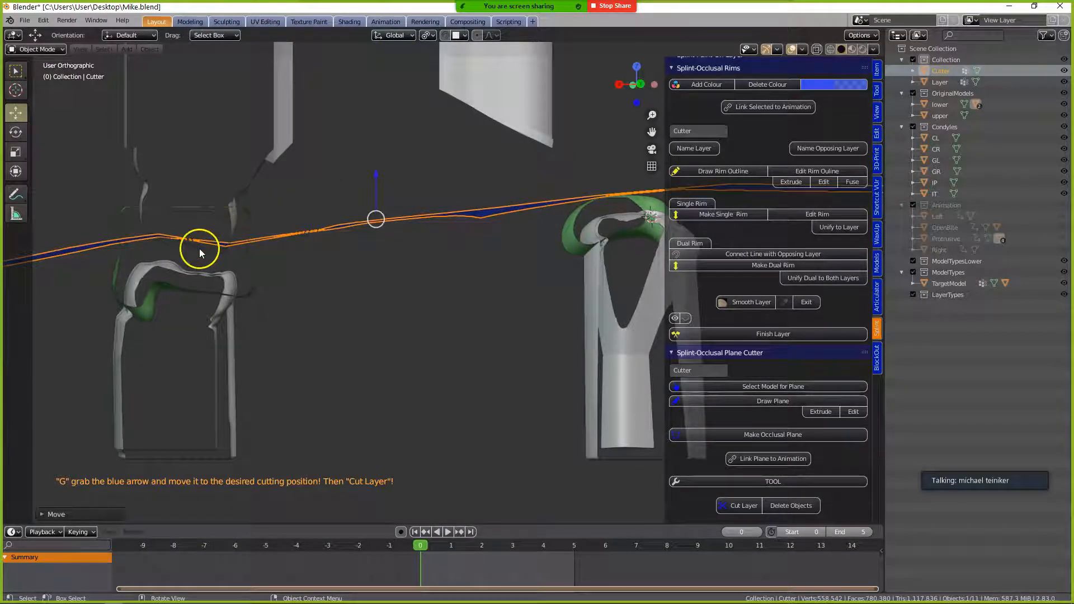
scroll(344, 256, "down", 1)
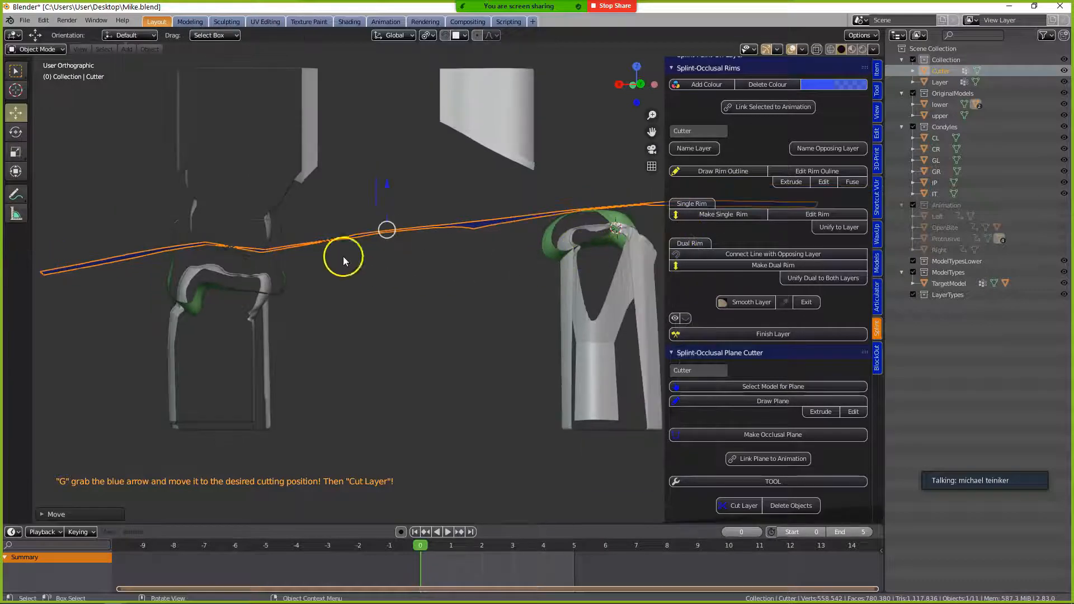
scroll(392, 227, "down", 2)
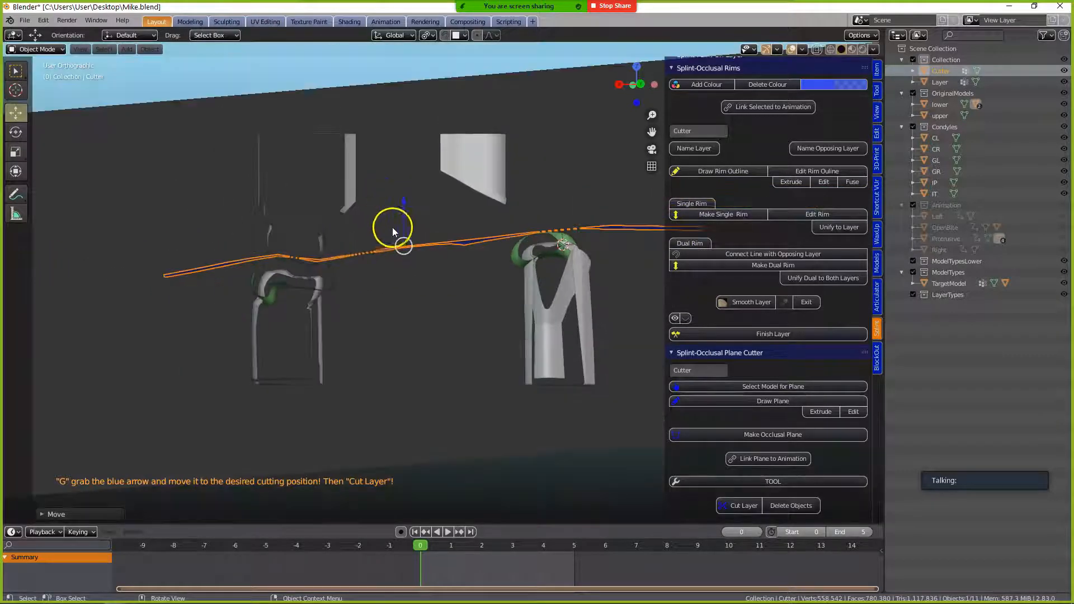
middle_click_drag(496, 314, 481, 318)
key("alt+b")
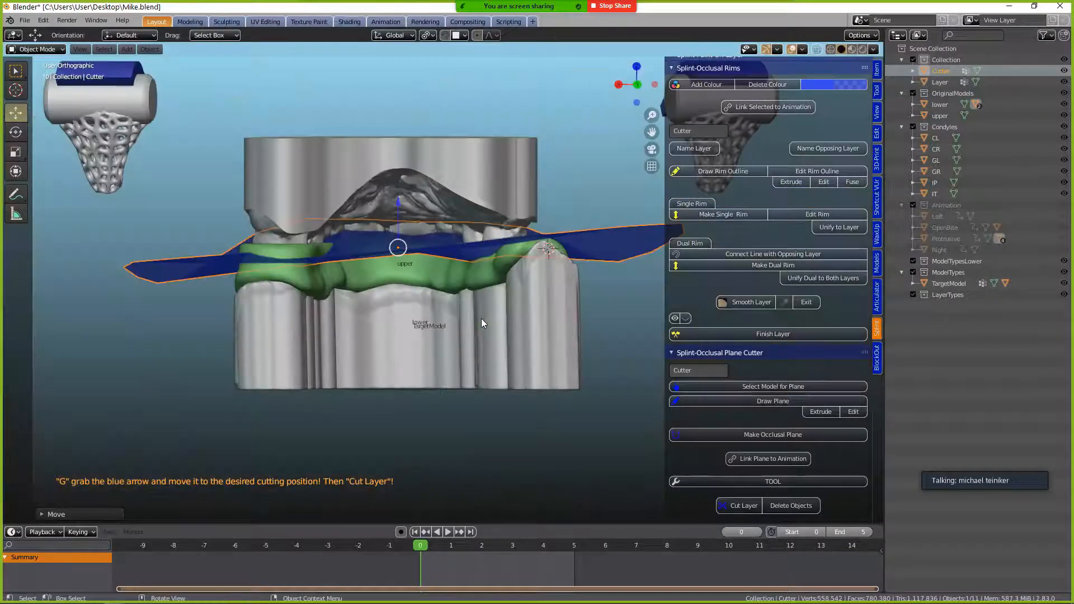
- Cut the splint layer with the positioned occlusal plane
scroll(493, 323, "down", 1)
middle_click_drag(335, 391, 587, 447)
left_click(744, 506)
middle_click_drag(335, 339, 400, 331)
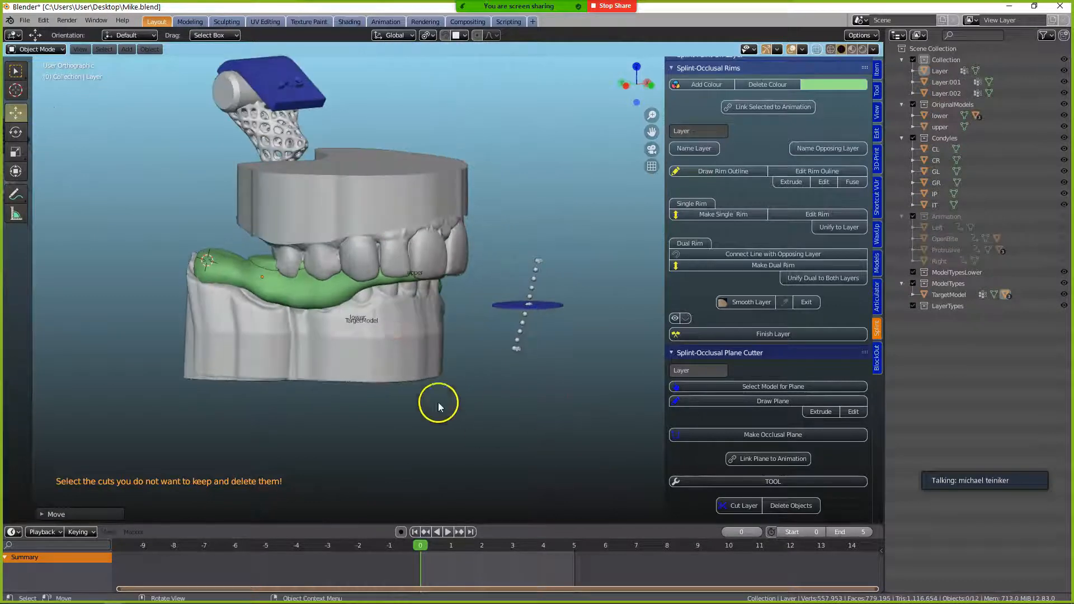
- Delete the cut-off splint piece above the back teeth on the patient's right side
left_click(307, 294)
scroll(317, 304, "up", 2)
middle_click_drag(316, 304, 336, 330)
left_click(280, 343)
middle_click_drag(418, 421, 360, 392)
left_click(797, 507)
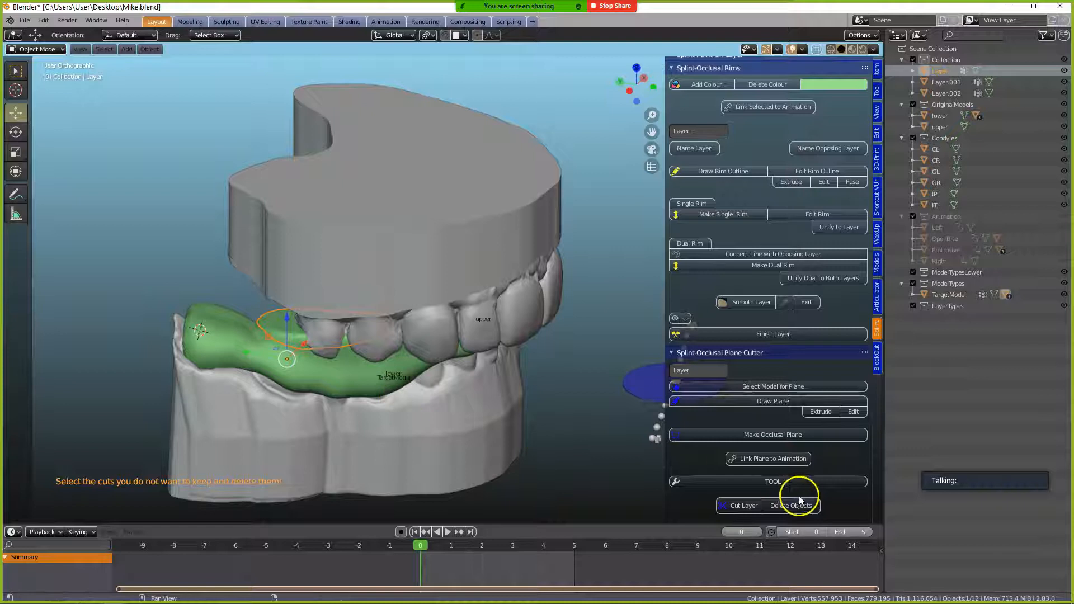
key("x")
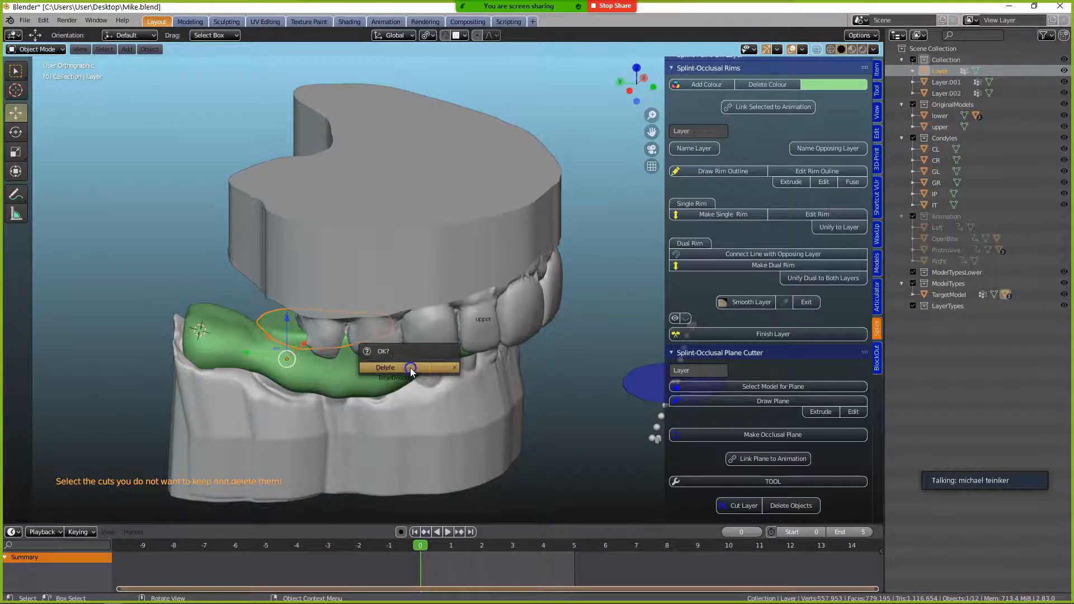
left_click(411, 368)
- Delete the remaining cut-off splint piece on the opposite side of the arch
middle_click_drag(376, 364, 471, 344)
left_click(144, 324)
key("x")
left_click(134, 326)
middle_click_drag(193, 347, 520, 311)
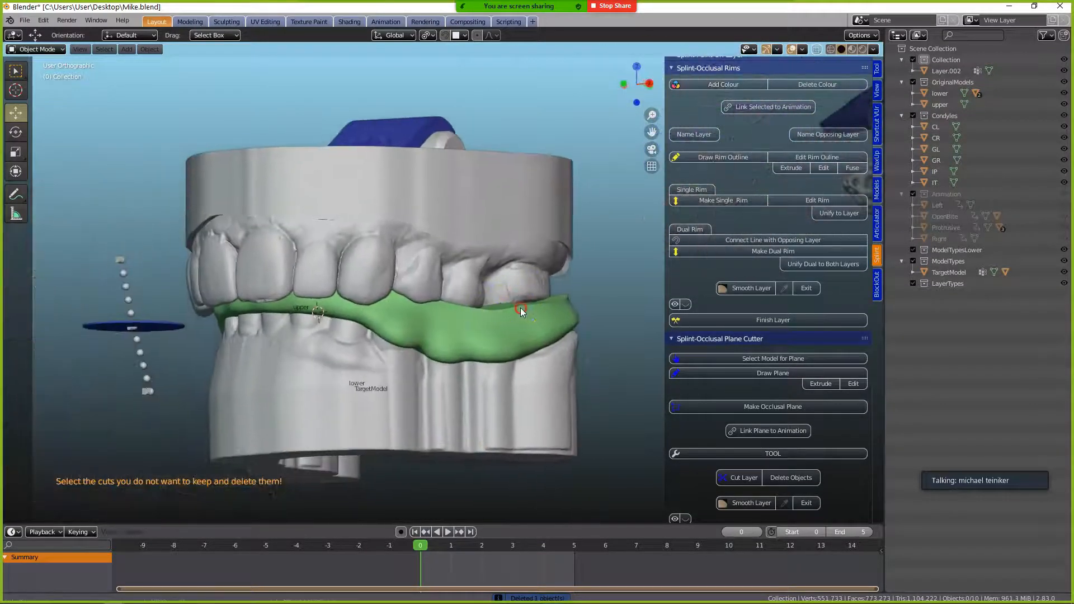
- Examine how the trimmed splint surface meets the upper teeth from the front and the side
middle_click_drag(408, 312, 450, 342)
left_click(433, 318)
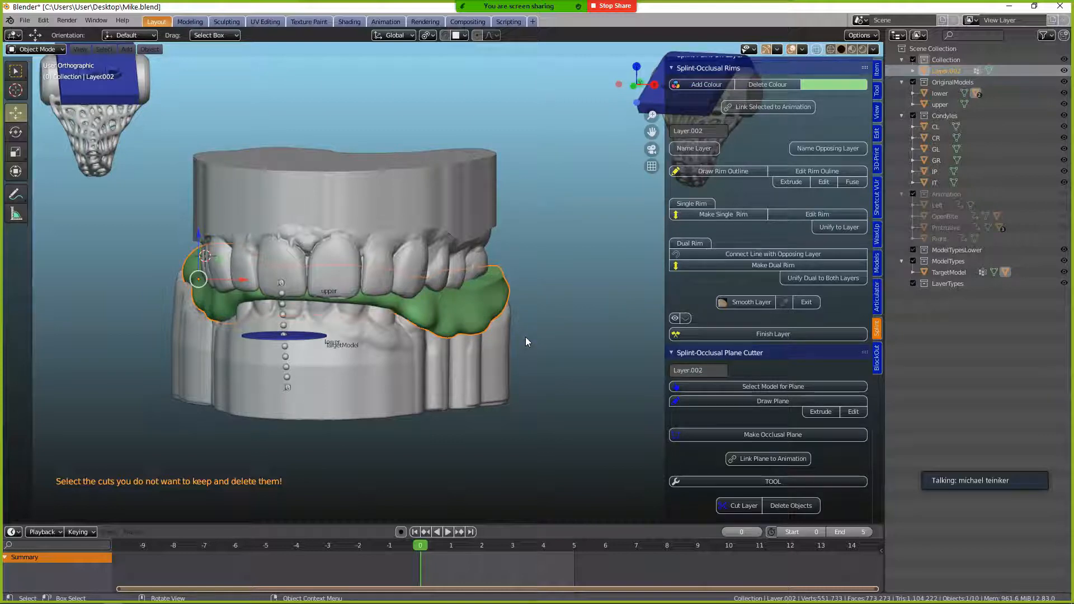
left_click(499, 351)
middle_click_drag(444, 347, 468, 338)
scroll(394, 342, "up", 3)
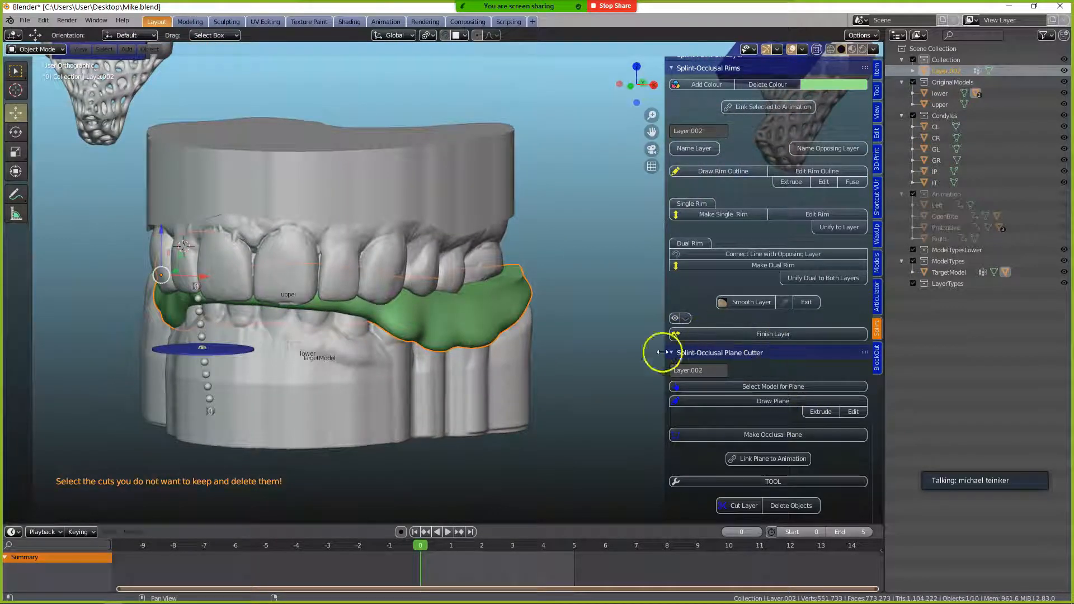
middle_click_drag(418, 351, 205, 258)
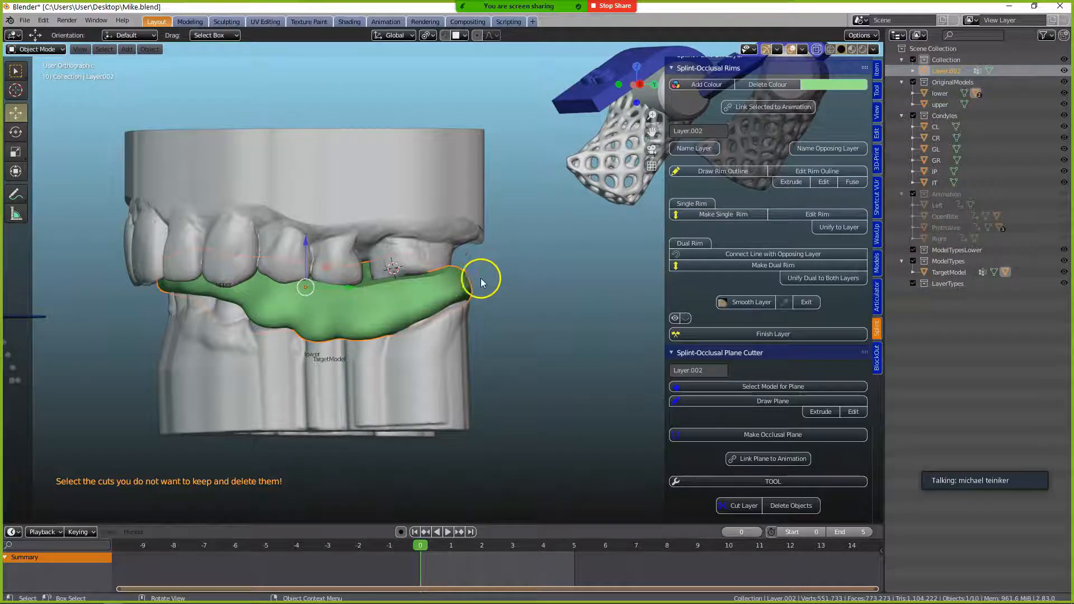
middle_click_drag(233, 300, 451, 318)
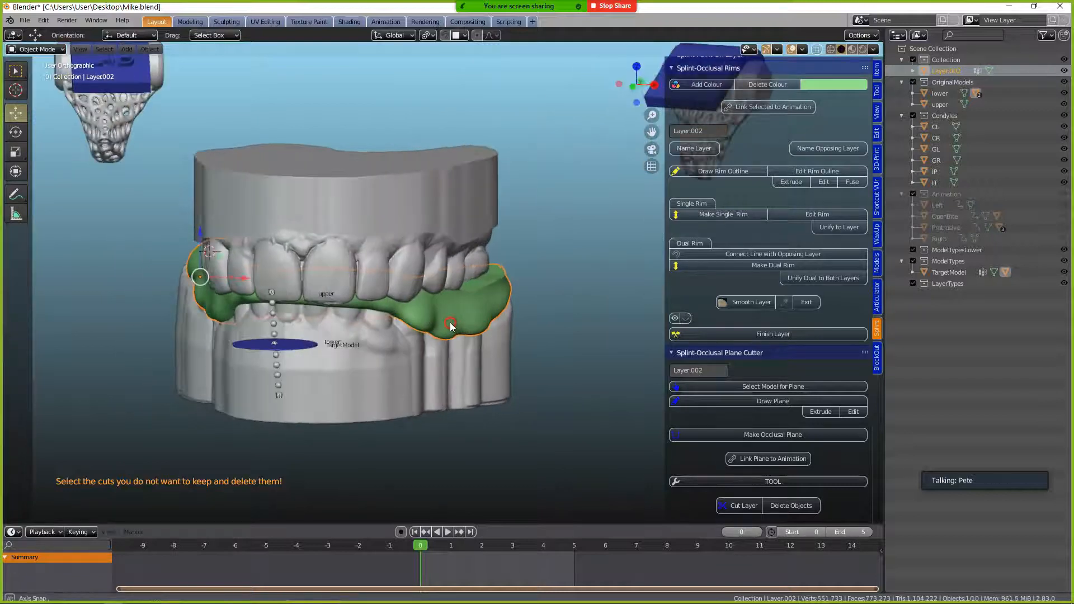
scroll(451, 317, "up", 2)
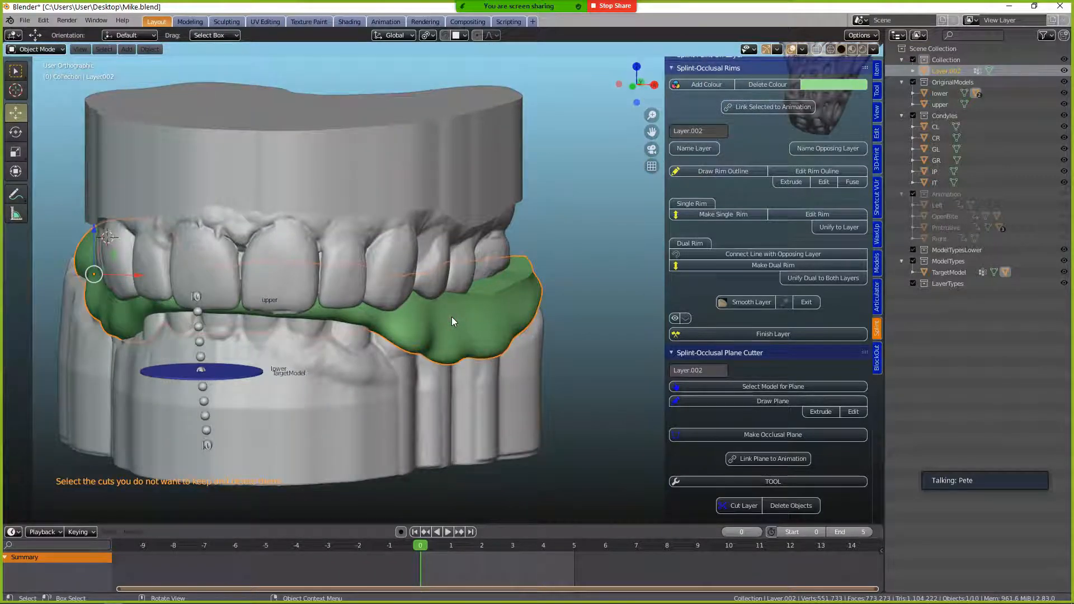
- Select the trimmed splint layer and save the file Mike.blend
scroll(452, 317, "down", 1)
left_click(452, 319)
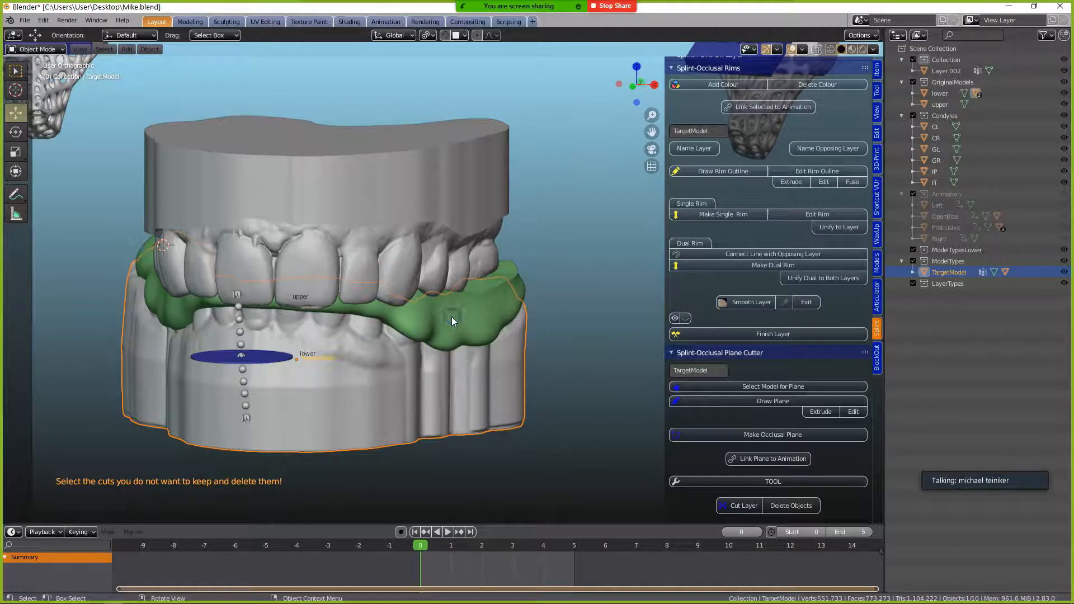
left_click(496, 279)
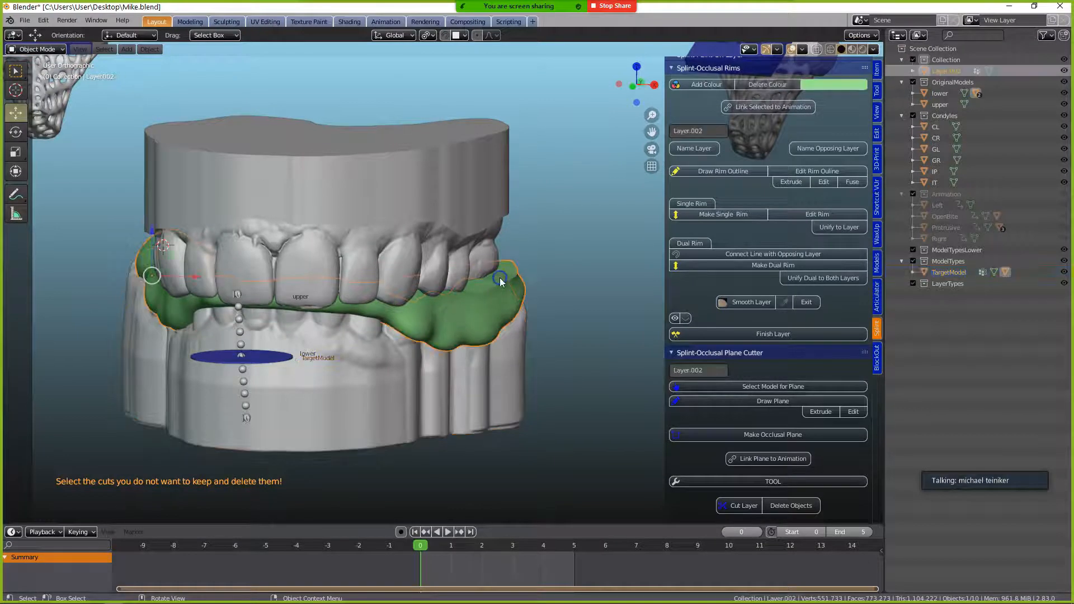
left_click(26, 22)
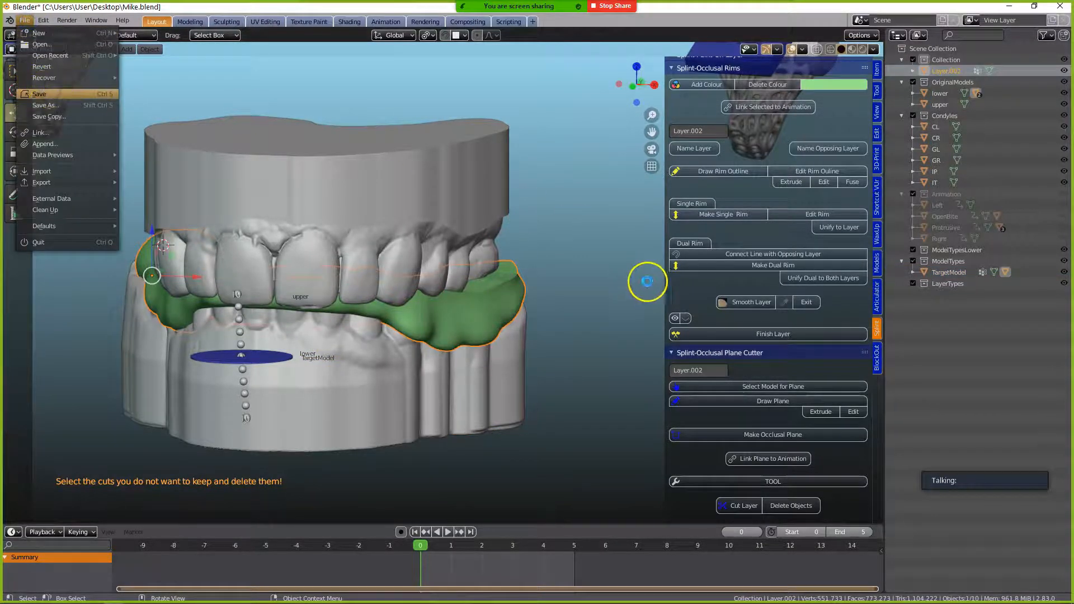
key("ctrl+s")
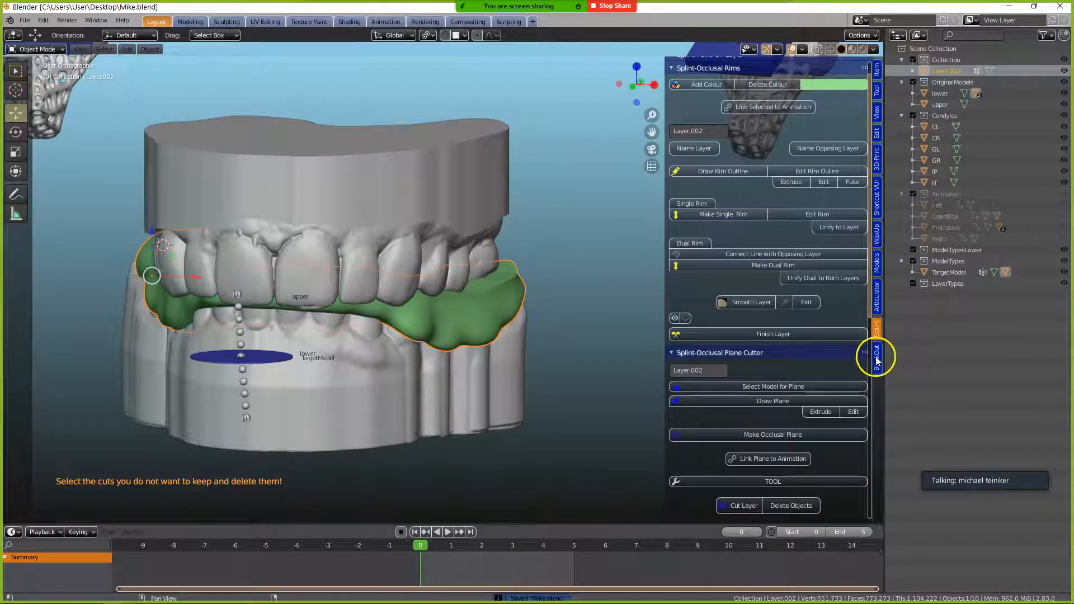
- Make the upper model the object making the cut and apply its 0.1 mm offset
left_click(877, 297)
middle_click_drag(530, 333, 528, 319)
left_click(421, 203)
left_click(812, 342)
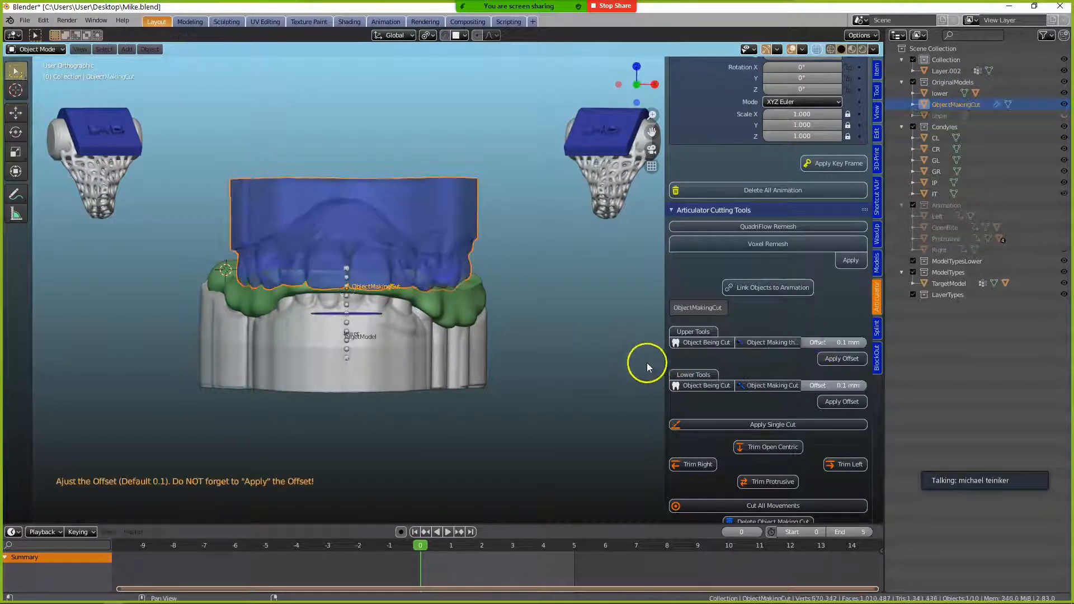
left_click(835, 359)
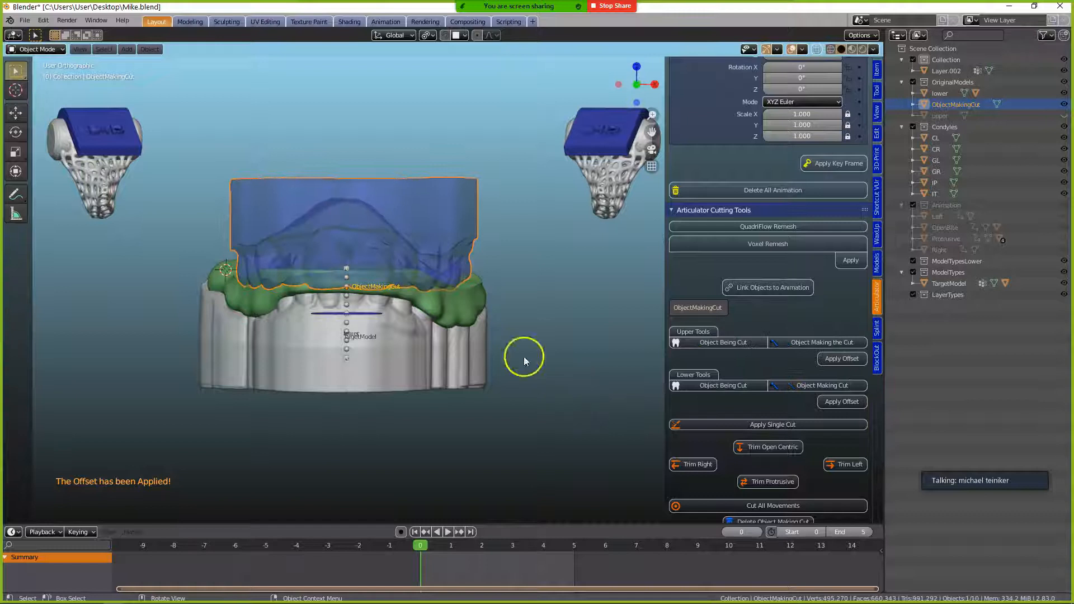
- Set the trimmed splint layer as the lower object being cut
scroll(488, 353, "up", 3)
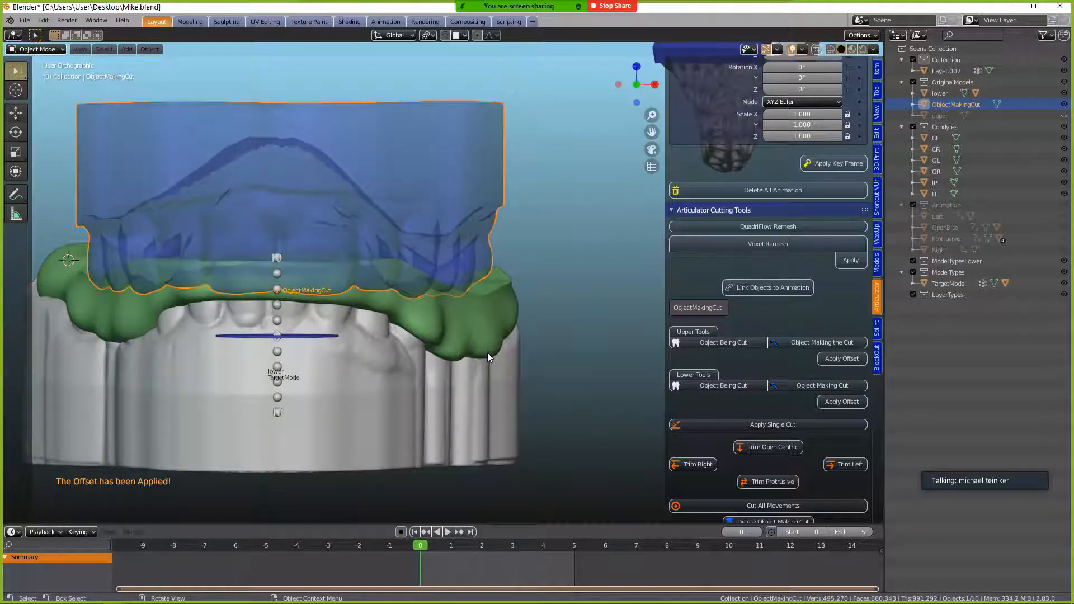
middle_click_drag(472, 355, 456, 359)
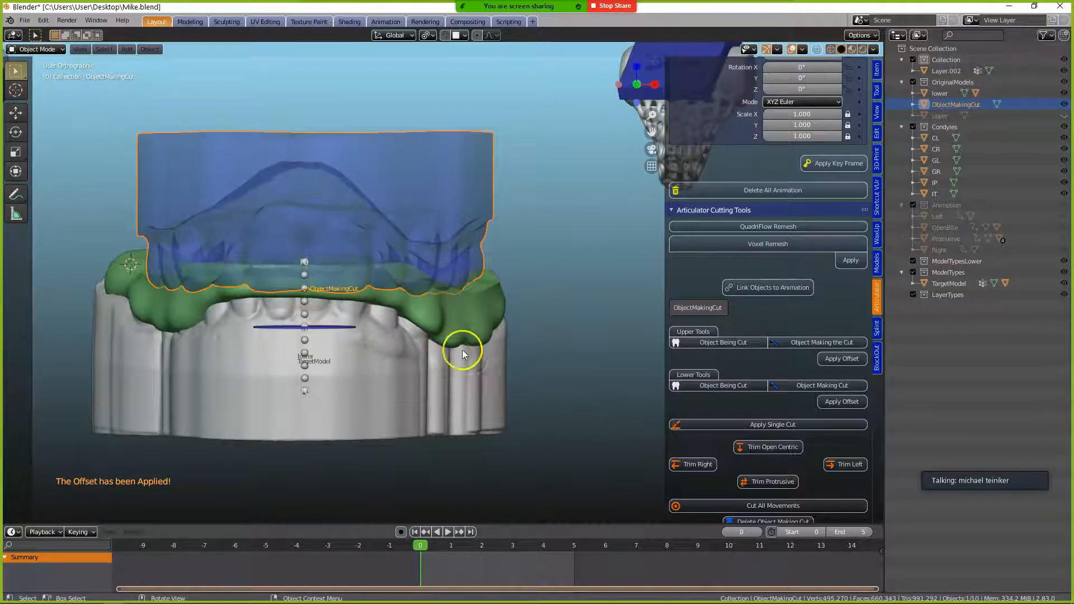
left_click(470, 315)
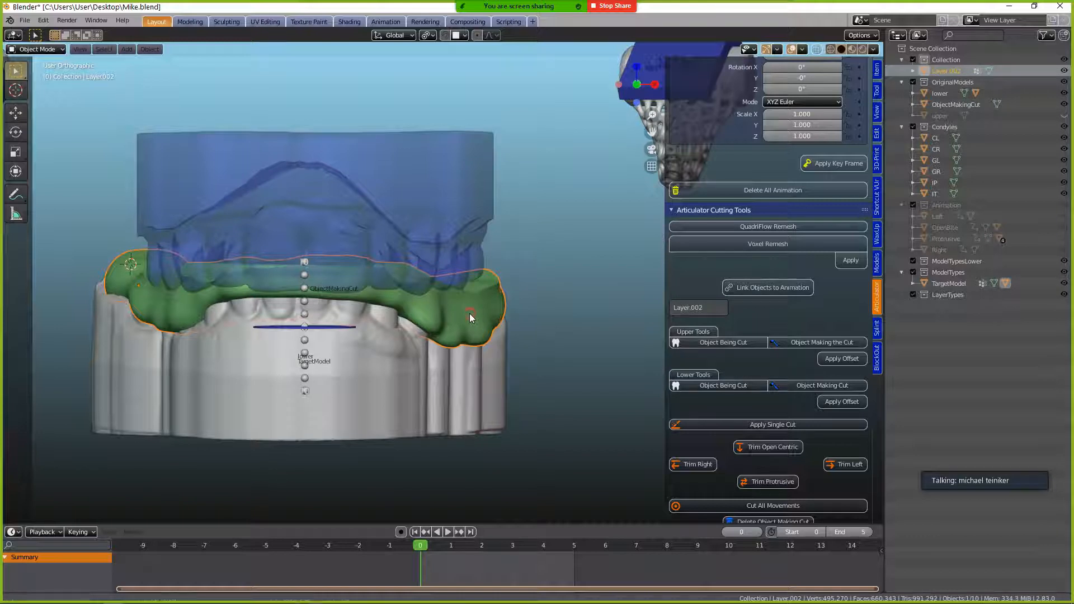
middle_click_drag(469, 313, 499, 314, "shift")
scroll(499, 319, "up", 1)
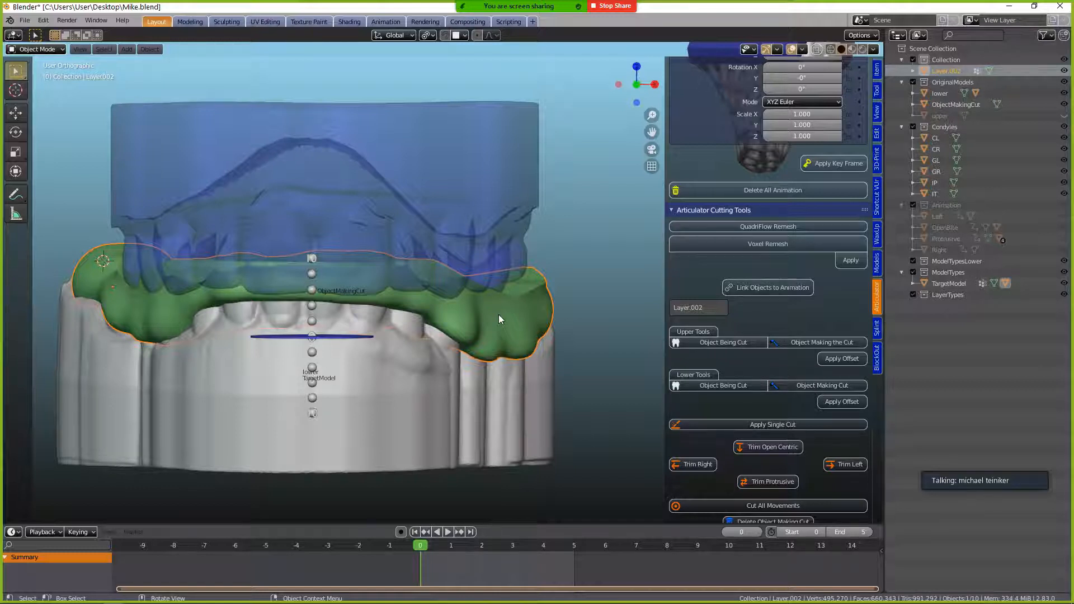
scroll(498, 314, "down", 2)
scroll(498, 314, "up", 2)
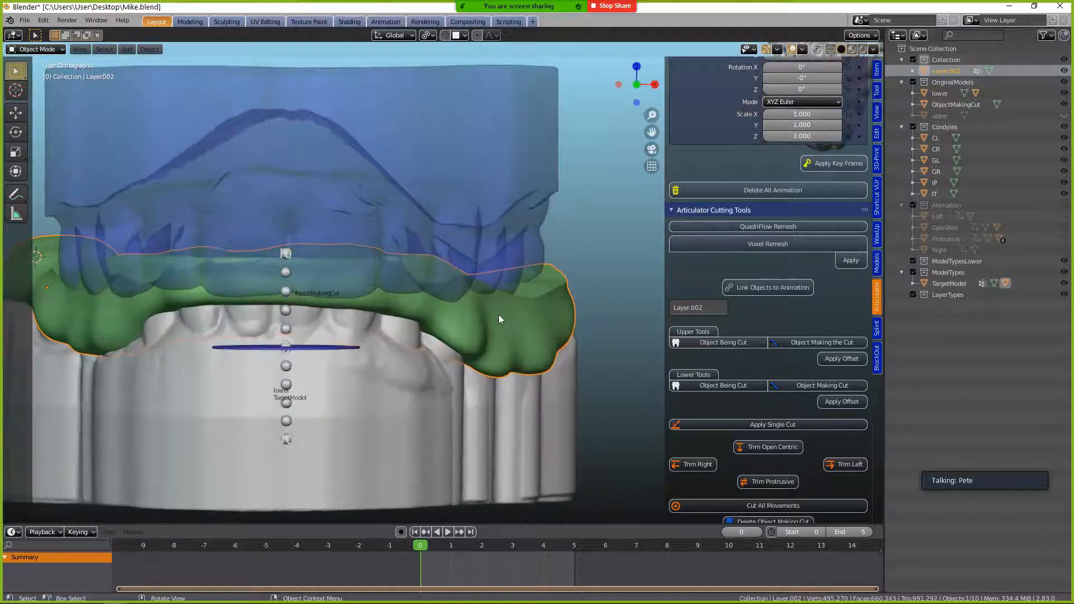
scroll(498, 315, "down", 1)
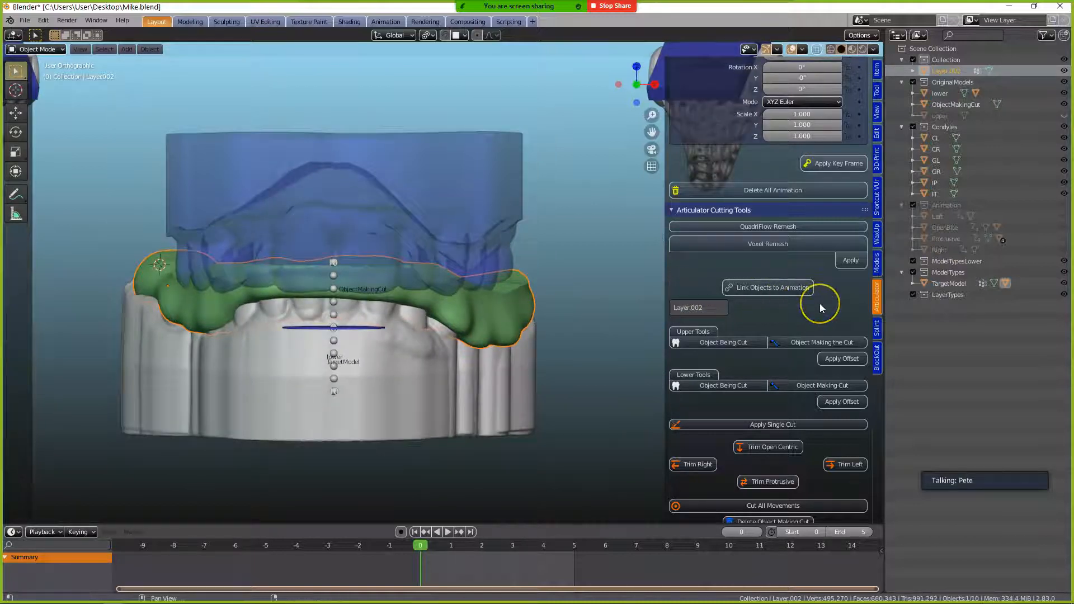
scroll(820, 303, "down", 1)
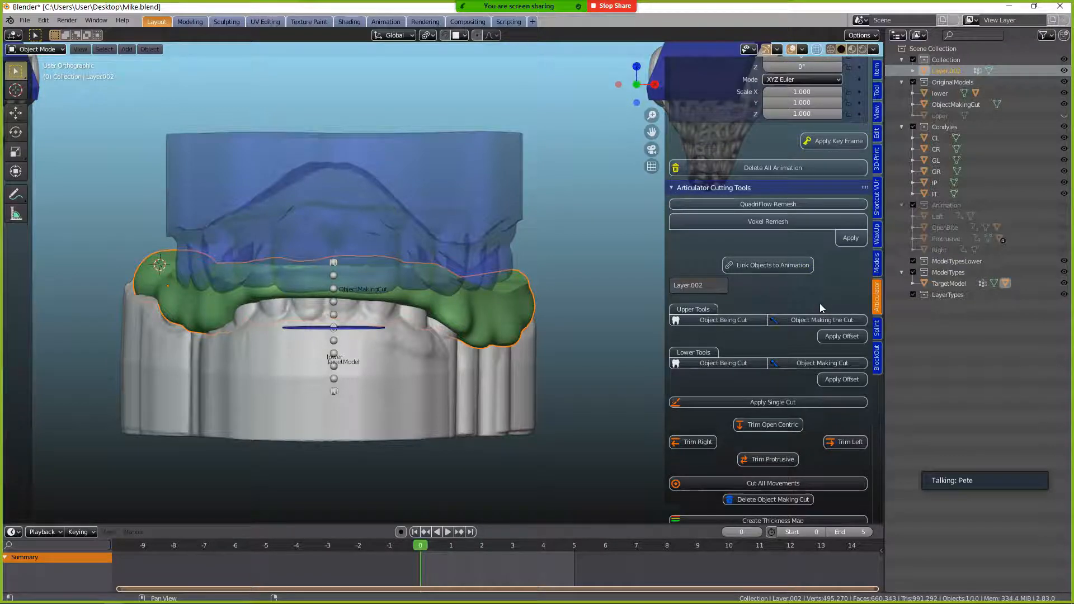
scroll(820, 304, "down", 1)
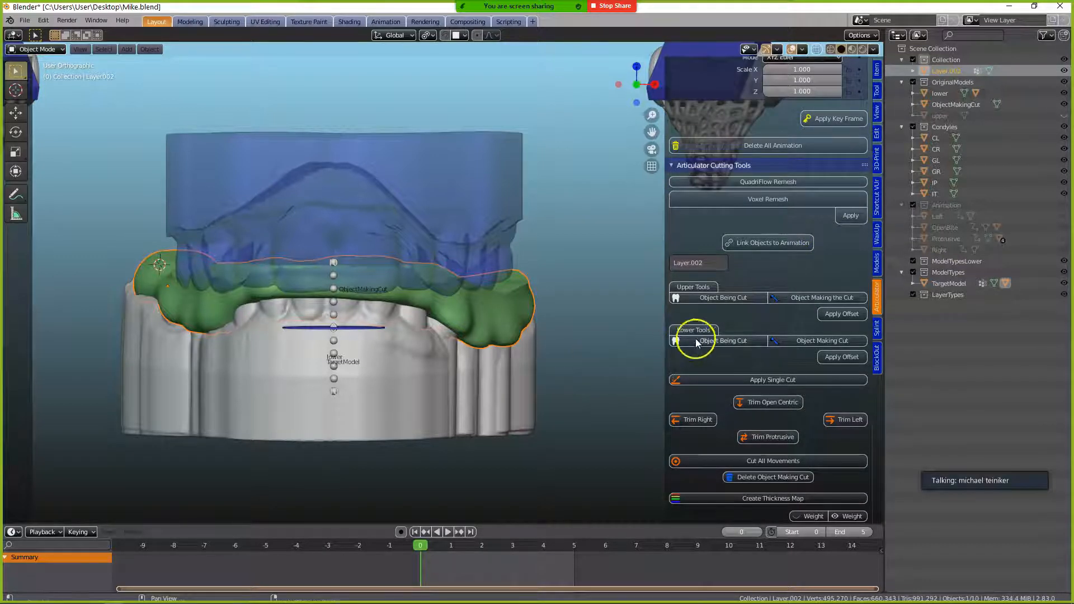
left_click(725, 342)
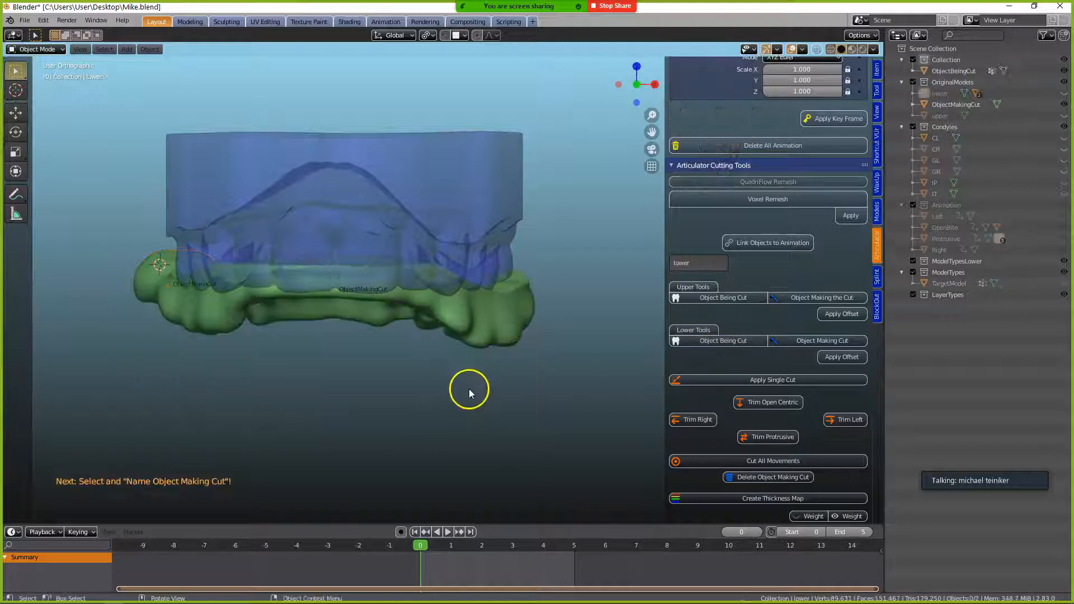
- Trim the splint against the upper teeth through all articulator movements with Cut All Movements
scroll(740, 375, "down", 1)
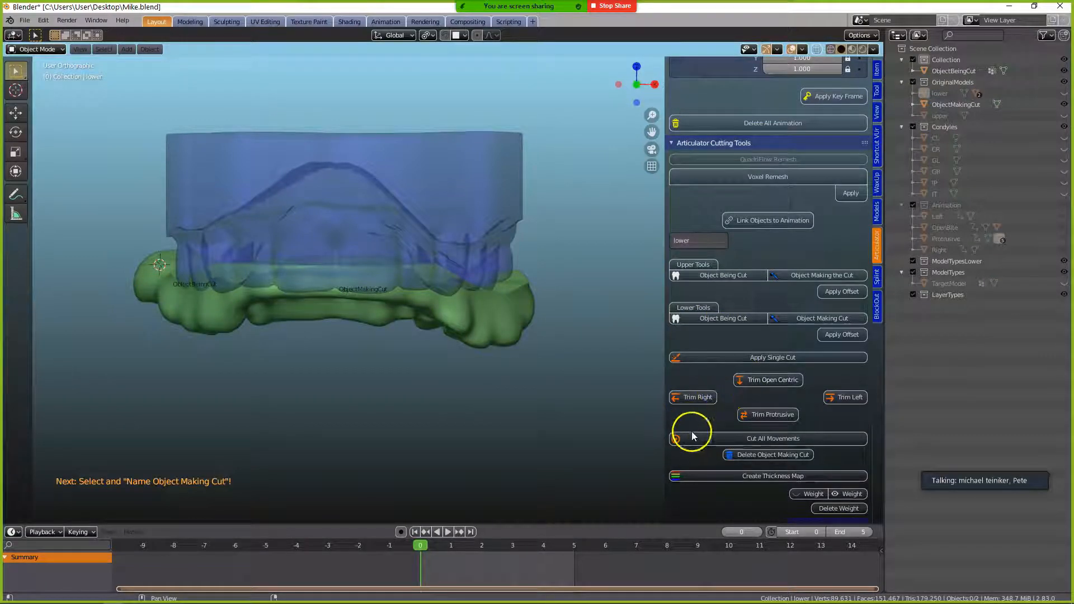
left_click(765, 441)
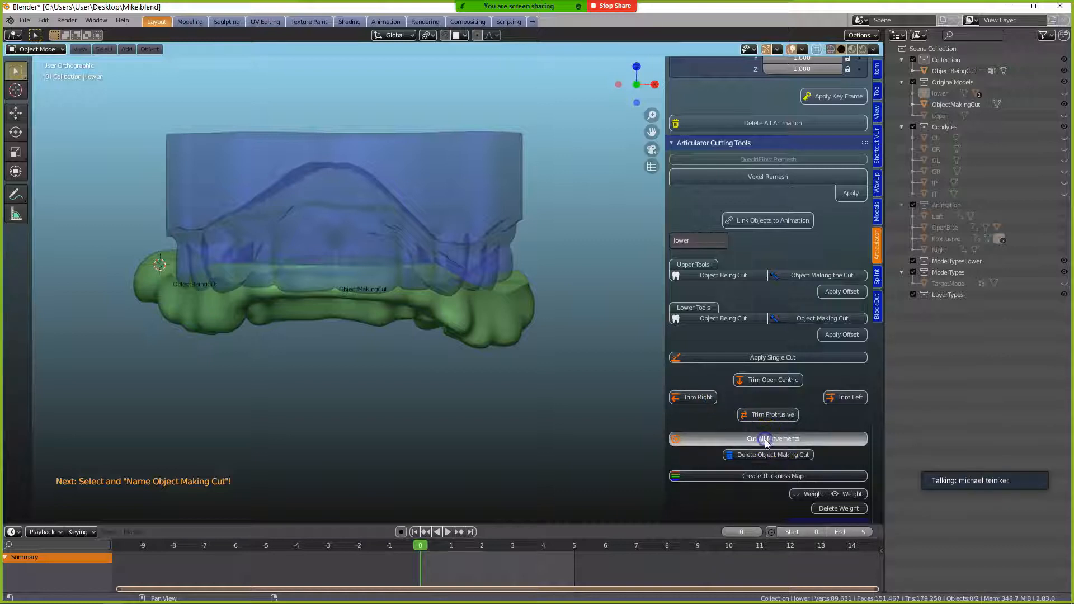
left_click(398, 222)
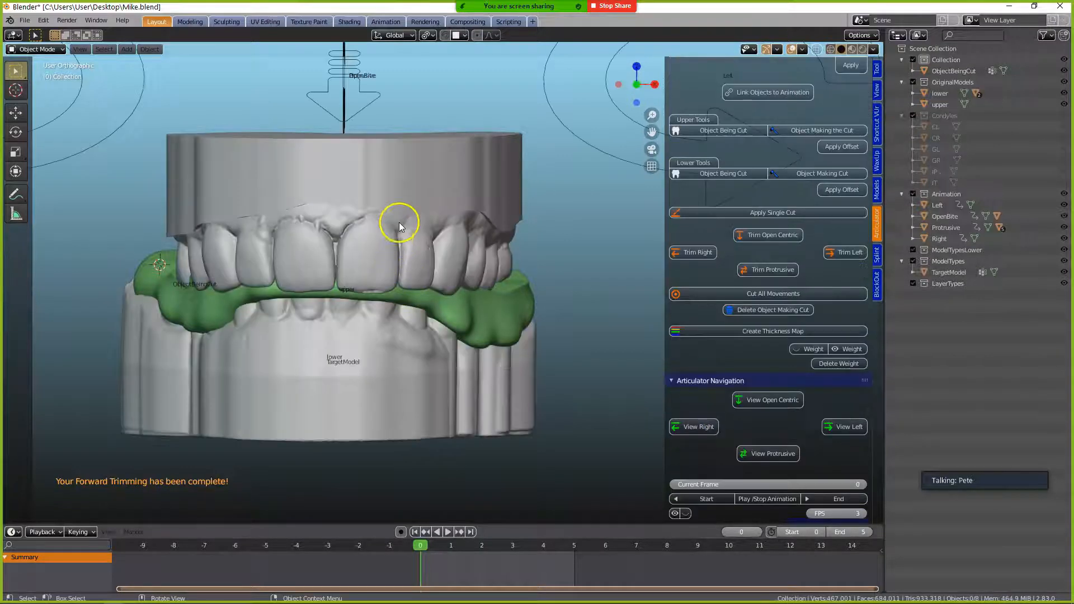
- Hide the upper model to expose the splint's trimmed biting surface
left_click(477, 295)
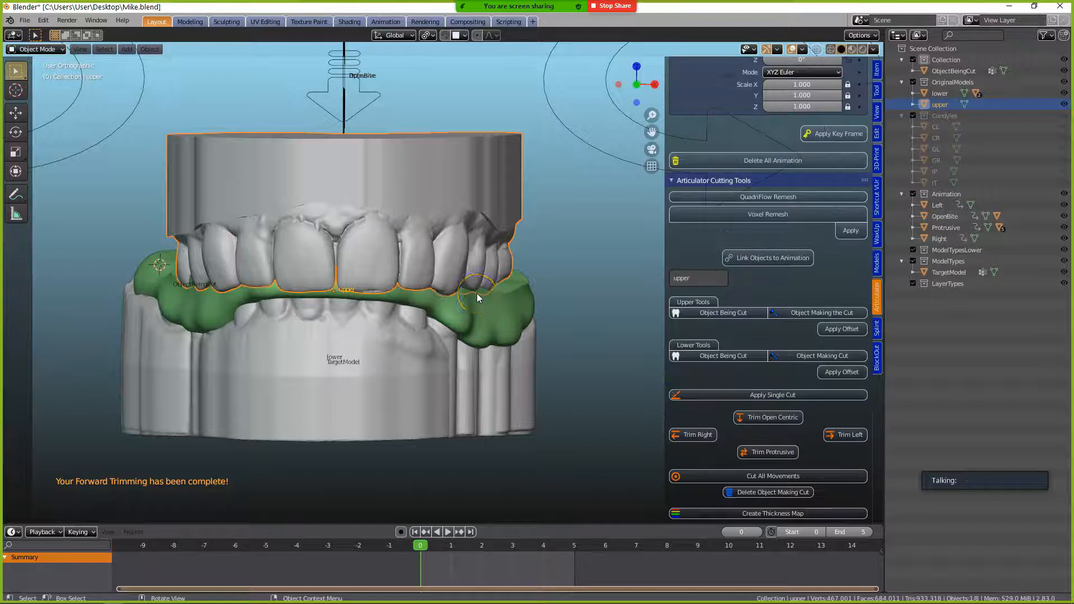
key("h")
mouse_move(435, 296)
middle_mouse_down()
mouse_move(446, 378)
mouse_move(496, 310)
mouse_move(525, 298)
mouse_move(571, 307)
mouse_move(571, 365)
mouse_move(538, 400)
mouse_move(452, 377)
mouse_move(429, 301)
middle_mouse_up()
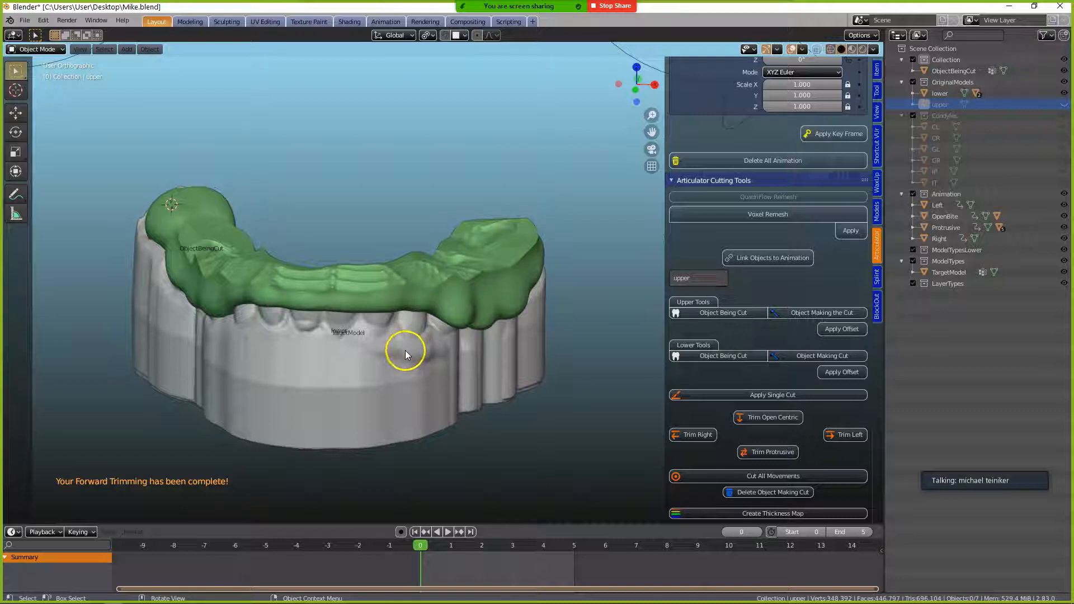
- Examine the trimmed biting surface of the splint from the front, the back and close up
middle_click_drag(401, 355, 177, 369)
scroll(428, 391, "up", 2)
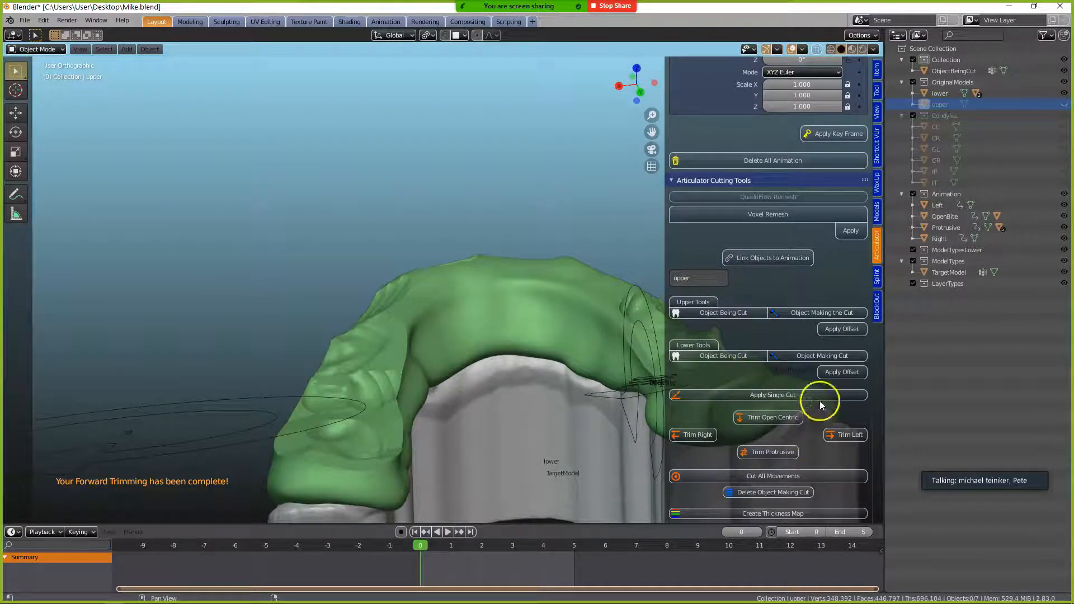
scroll(672, 307, "down", 1)
scroll(476, 347, "down", 2)
middle_click_drag(426, 336, 558, 357)
scroll(454, 358, "up", 2)
scroll(454, 358, "up", 1)
scroll(414, 377, "down", 3)
middle_click_drag(375, 388, 456, 350)
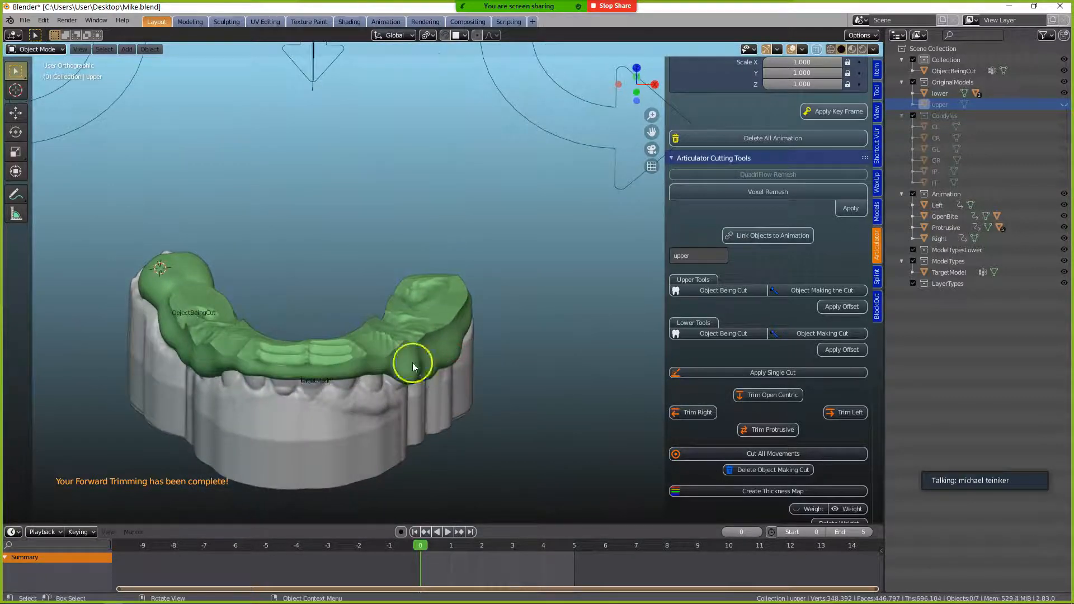
scroll(303, 387, "up", 4)
scroll(313, 389, "down", 1)
middle_click_drag(325, 390, 459, 342, "shift")
scroll(493, 310, "down", 2)
- Start Smooth Layer on the trimmed splint and set the brush's auto-smooth value to 0.05
left_click(501, 318)
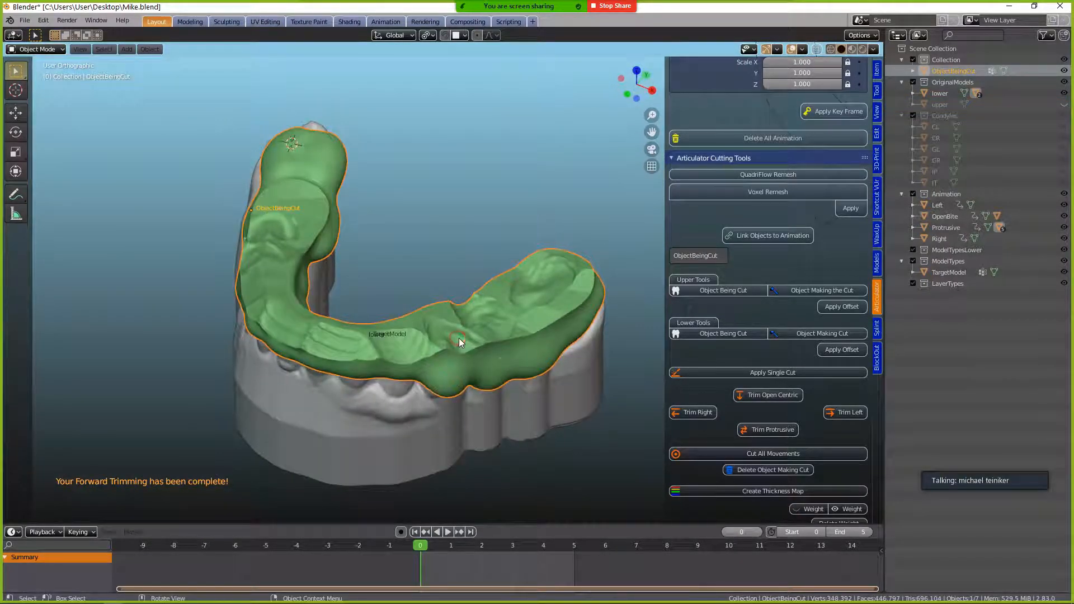
left_click(876, 329)
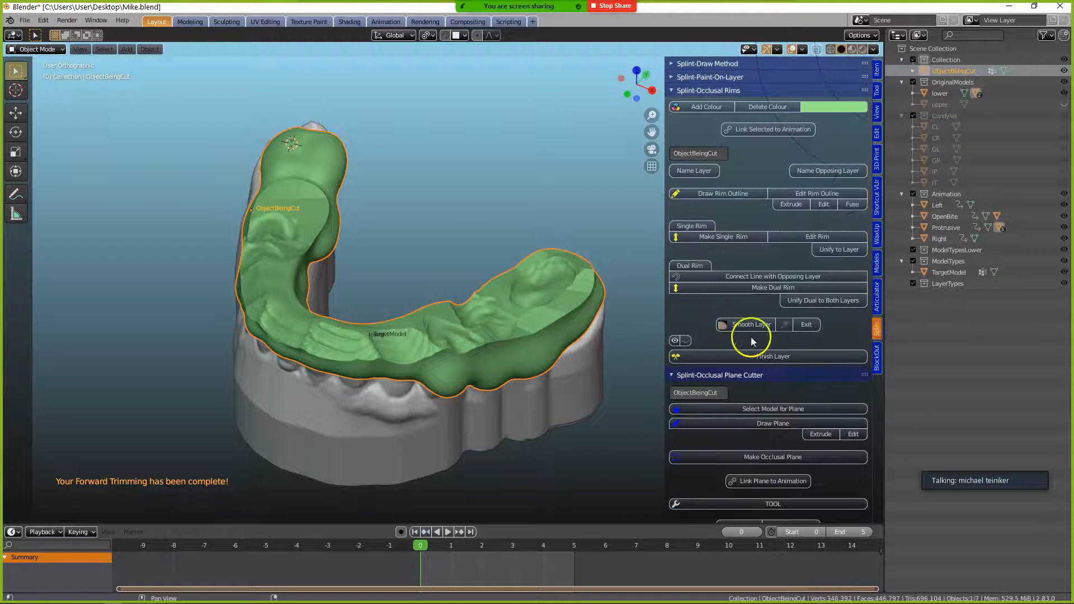
left_click(736, 323)
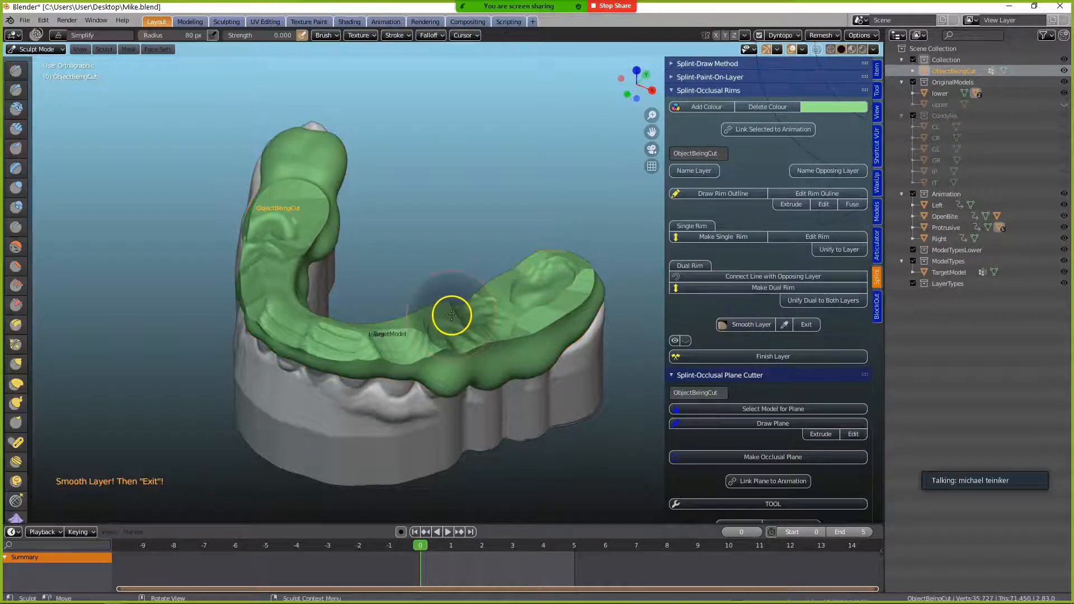
scroll(452, 315, "up", 5)
right_click(413, 313)
left_click(340, 344)
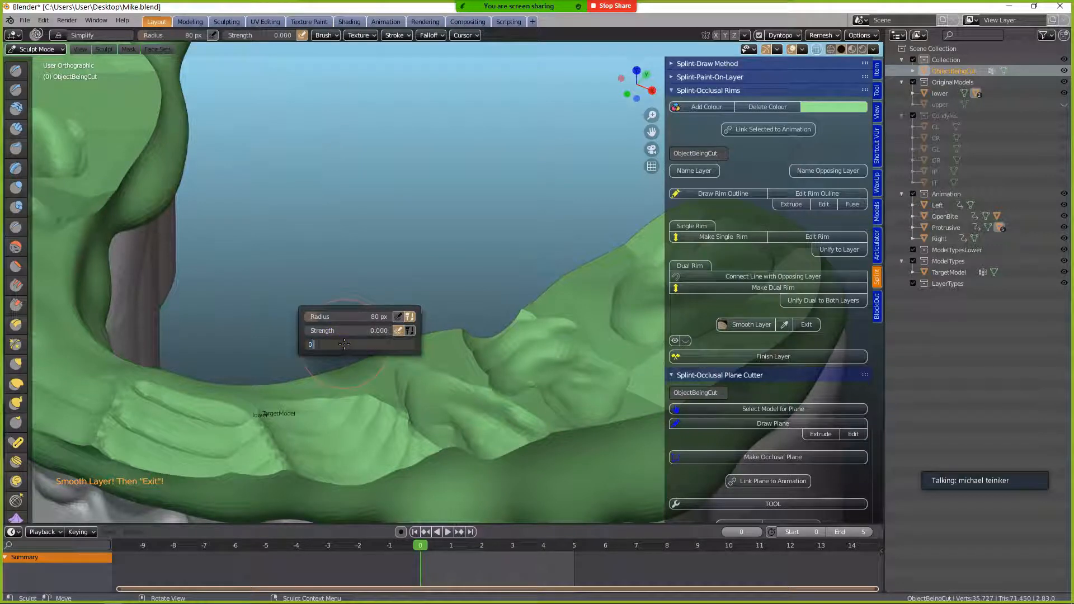
type("0.05")
key("Return")
- Smooth the rough cut marks across the splint's biting surface around the arch
scroll(501, 344, "down", 5)
scroll(502, 344, "up", 1)
mouse_move(502, 345)
middle_mouse_down()
mouse_move(465, 370)
mouse_move(481, 383)
middle_mouse_up()
mouse_move(561, 386)
left_mouse_down()
mouse_move(512, 405)
mouse_move(582, 379)
mouse_move(338, 444)
mouse_move(405, 465)
mouse_move(383, 482)
mouse_move(259, 475)
mouse_move(269, 467)
mouse_move(133, 365)
mouse_move(121, 385)
mouse_move(153, 247)
mouse_move(202, 215)
left_mouse_up()
mouse_move(212, 255)
left_mouse_down()
mouse_move(173, 269)
mouse_move(223, 413)
mouse_move(154, 437)
mouse_move(167, 458)
mouse_move(276, 462)
mouse_move(501, 438)
mouse_move(294, 509)
mouse_move(229, 228)
mouse_move(233, 137)
mouse_move(194, 273)
left_mouse_up()
mouse_move(194, 274)
middle_mouse_down()
mouse_move(328, 350)
mouse_move(448, 300)
mouse_move(436, 312)
mouse_move(307, 328)
mouse_move(480, 288)
middle_mouse_up()
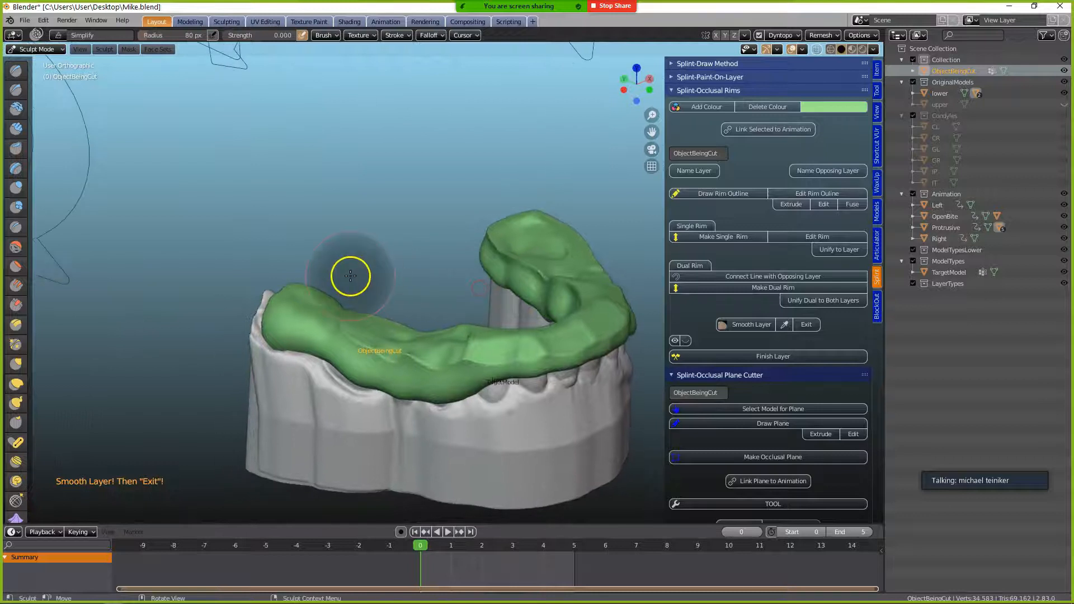
- Smooth the remaining sharp edges and ridges along both back sections and the front of the splint, and exit smoothing
right_click(309, 298)
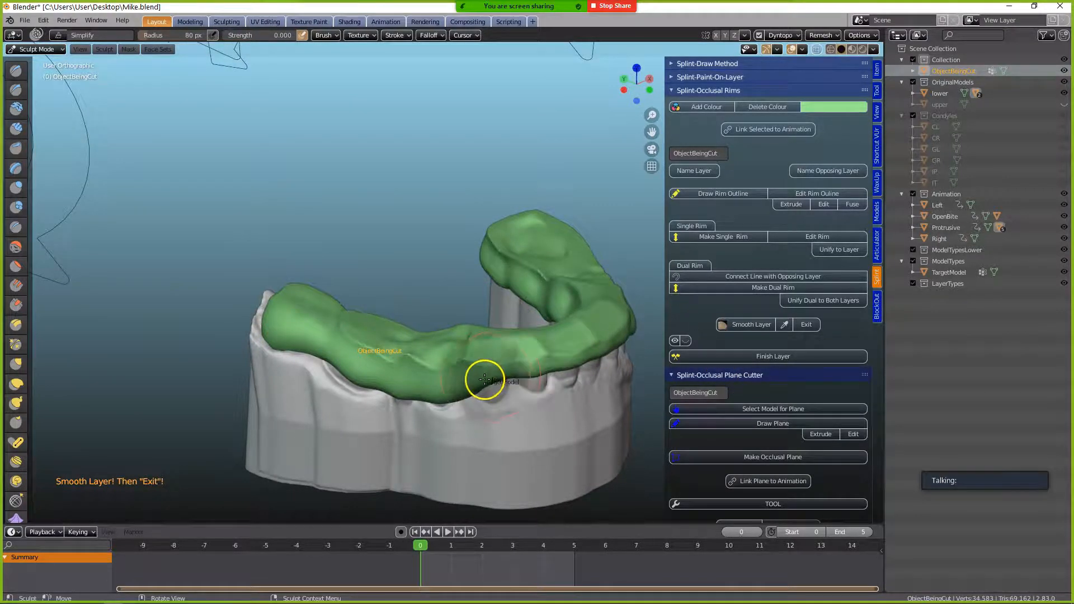
scroll(329, 395, "up", 6)
middle_click_drag(323, 398, 376, 173)
mouse_move(214, 169)
left_mouse_down()
mouse_move(330, 307)
mouse_move(589, 371)
mouse_move(549, 343)
mouse_move(678, 358)
left_mouse_up()
mouse_move(678, 358)
middle_mouse_down()
mouse_move(523, 353)
mouse_move(506, 333)
mouse_move(391, 293)
mouse_move(259, 304)
middle_mouse_up()
left_click_drag(259, 304, 562, 324)
mouse_move(563, 324)
middle_mouse_down()
mouse_move(521, 318)
mouse_move(482, 333)
middle_mouse_up()
left_click_drag(482, 333, 604, 343)
mouse_move(604, 343)
middle_mouse_down()
mouse_move(542, 319)
mouse_move(220, 270)
mouse_move(302, 296)
middle_mouse_up()
mouse_move(287, 300)
left_mouse_down()
mouse_move(641, 243)
mouse_move(615, 255)
left_mouse_up()
mouse_move(615, 254)
middle_mouse_down()
mouse_move(537, 278)
mouse_move(196, 220)
middle_mouse_up()
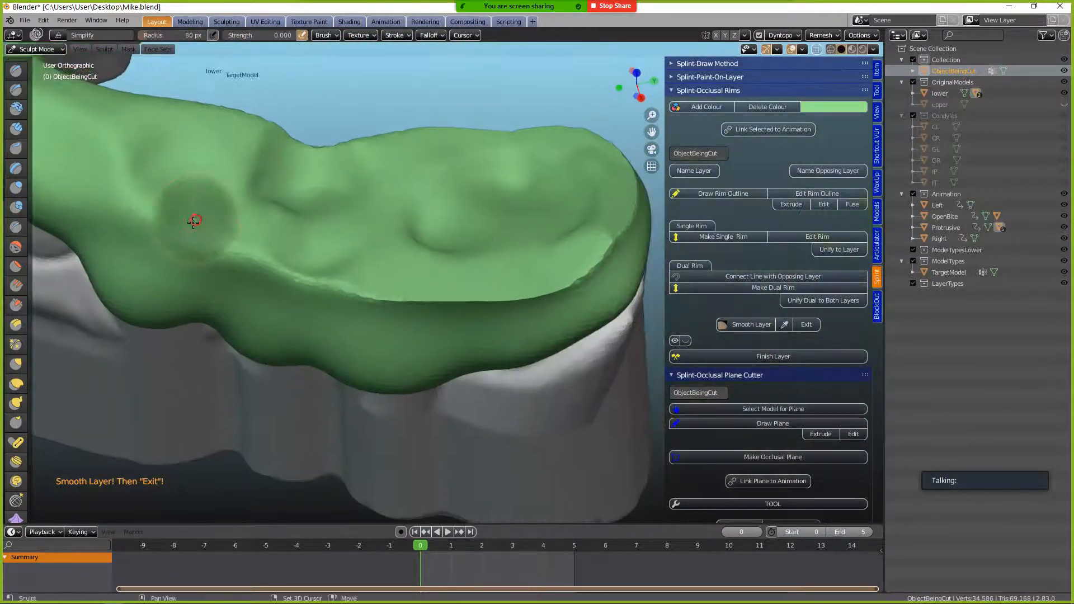
left_click_drag(196, 220, 356, 288)
left_click_drag(426, 320, 648, 185)
mouse_move(632, 223)
middle_mouse_down()
mouse_move(525, 291)
mouse_move(364, 272)
middle_mouse_up()
left_click_drag(418, 412, 602, 324)
middle_click_drag(602, 324, 372, 201)
mouse_move(245, 266)
left_mouse_down()
mouse_move(334, 251)
mouse_move(542, 128)
mouse_move(301, 283)
mouse_move(628, 78)
mouse_move(582, 140)
left_mouse_up()
mouse_move(582, 140)
middle_mouse_down()
mouse_move(570, 158)
mouse_move(276, 289)
middle_mouse_up()
mouse_move(283, 255)
left_mouse_down()
mouse_move(468, 233)
mouse_move(552, 314)
mouse_move(480, 326)
left_mouse_up()
mouse_move(441, 342)
middle_mouse_down()
mouse_move(563, 336)
mouse_move(382, 297)
mouse_move(234, 329)
middle_mouse_up()
mouse_move(239, 231)
left_mouse_down()
mouse_move(583, 278)
mouse_move(372, 307)
left_mouse_up()
mouse_move(372, 307)
middle_mouse_down()
mouse_move(269, 288)
mouse_move(240, 307)
mouse_move(171, 321)
mouse_move(196, 329)
mouse_move(425, 274)
mouse_move(486, 302)
mouse_move(499, 323)
mouse_move(429, 292)
mouse_move(480, 276)
middle_mouse_up()
left_click(801, 324)
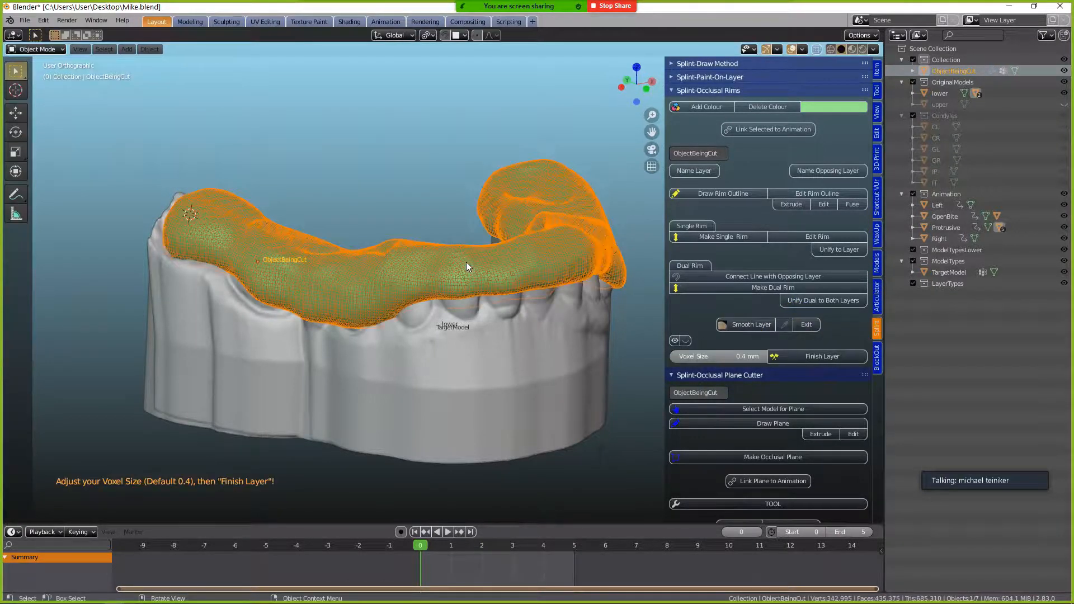
- Set the splint layer's voxel size to 0.3 mm and save the file Mike.blend
middle_click_drag(466, 266, 438, 300)
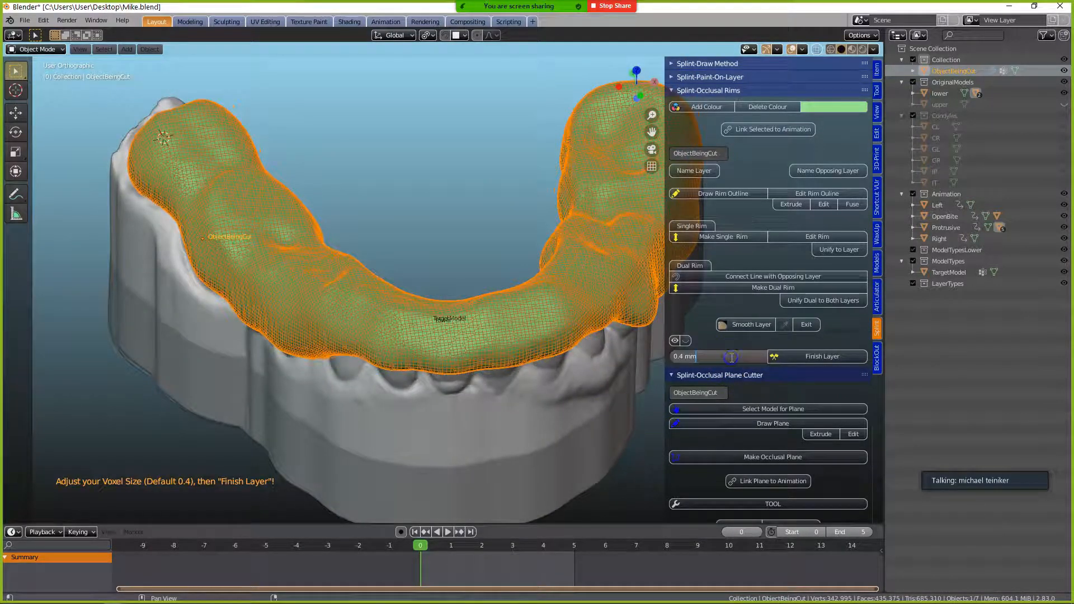
key("Return")
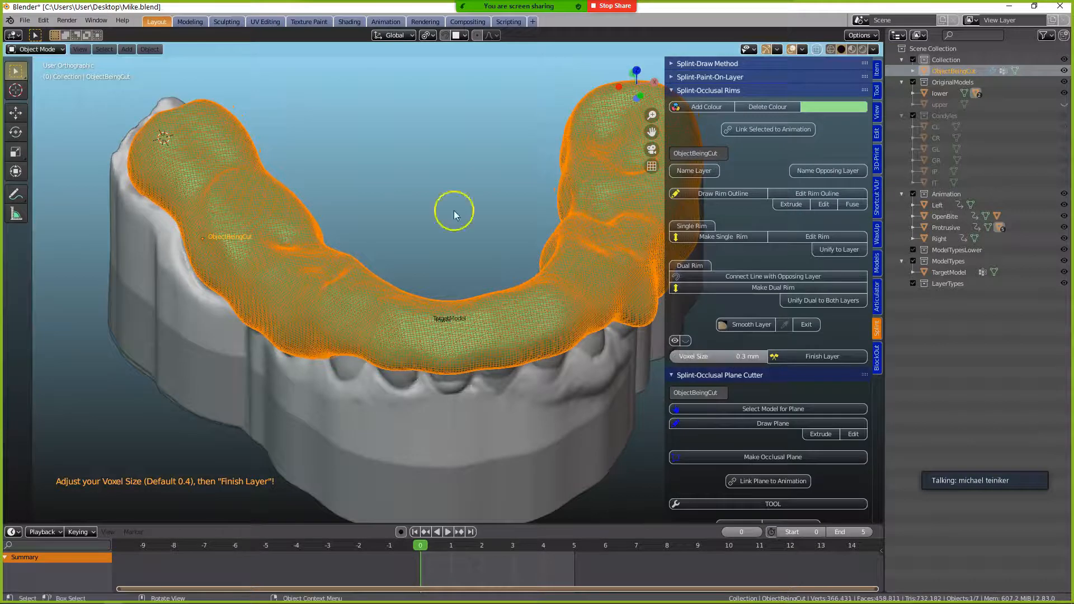
left_click(25, 21)
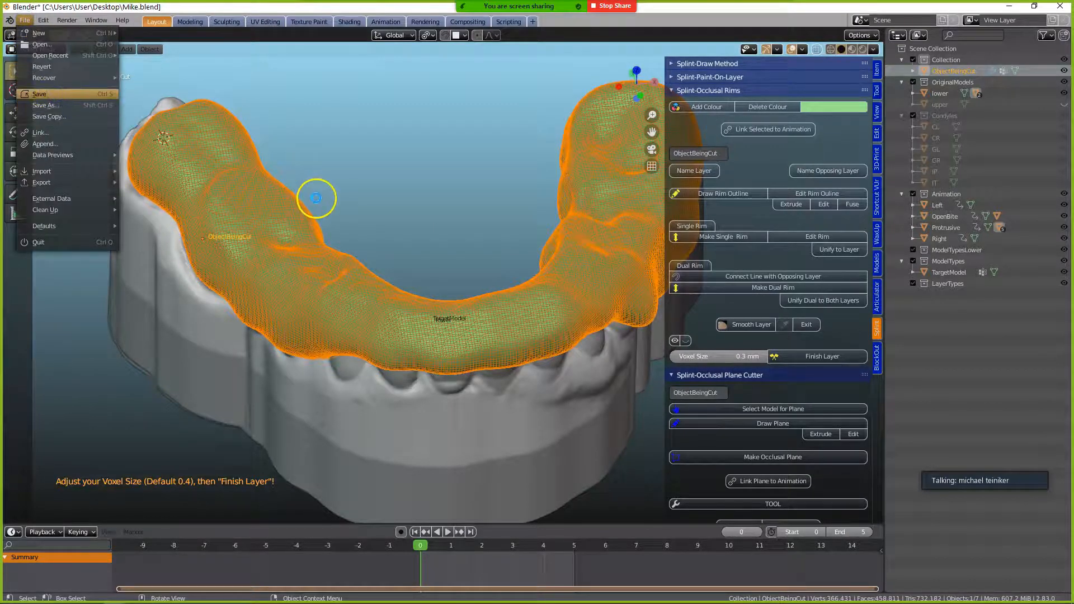
key("ctrl+s")
middle_click_drag(239, 176, 240, 199)
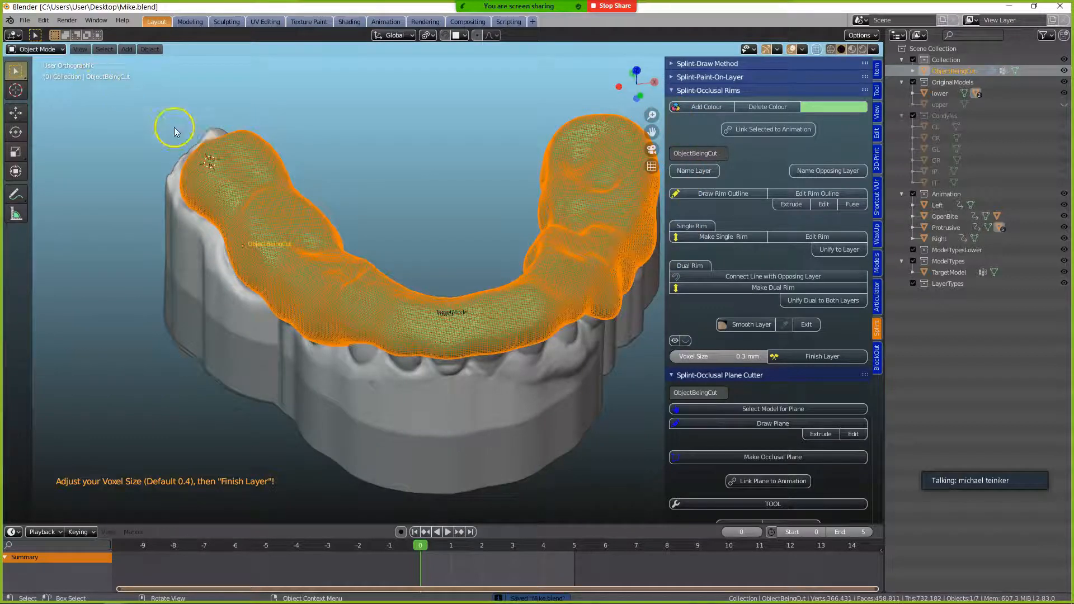
- Finish the smoothed splint layer
left_click(793, 357)
middle_click_drag(140, 112, 292, 185)
left_click(548, 271)
scroll(512, 222, "up", 2)
- Name the finished splint as the layer and cut its fitting surface from the target model
left_click(292, 186)
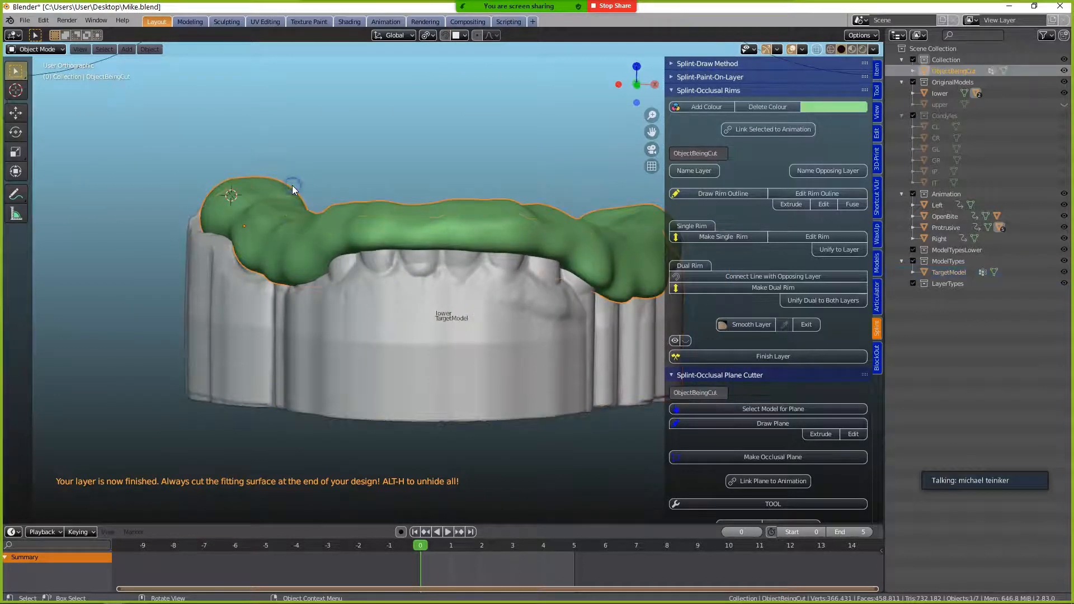
scroll(852, 334, "down", 15)
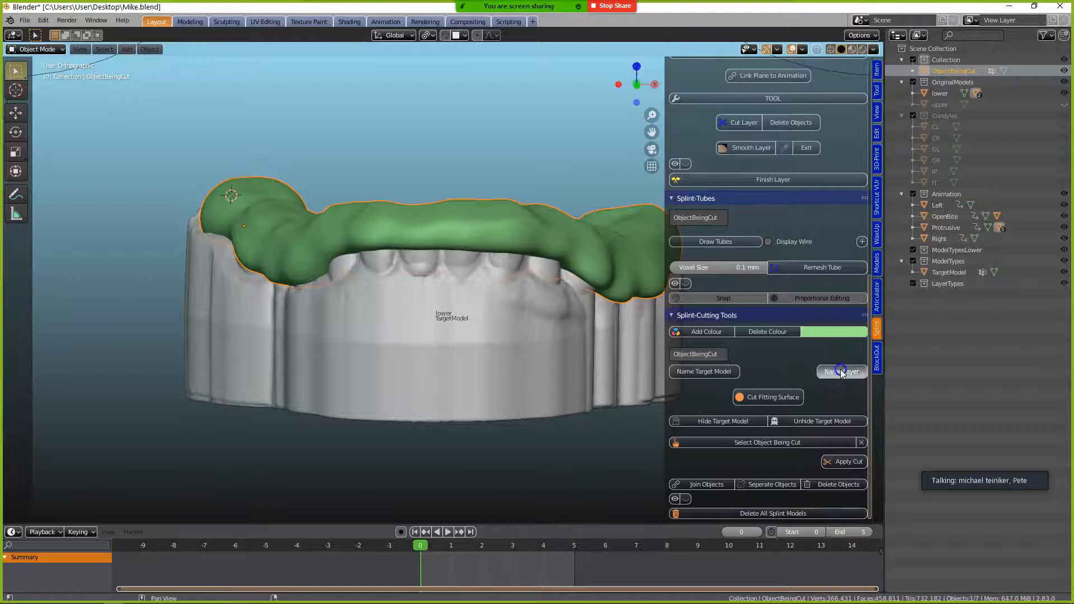
middle_click_drag(458, 340, 466, 346)
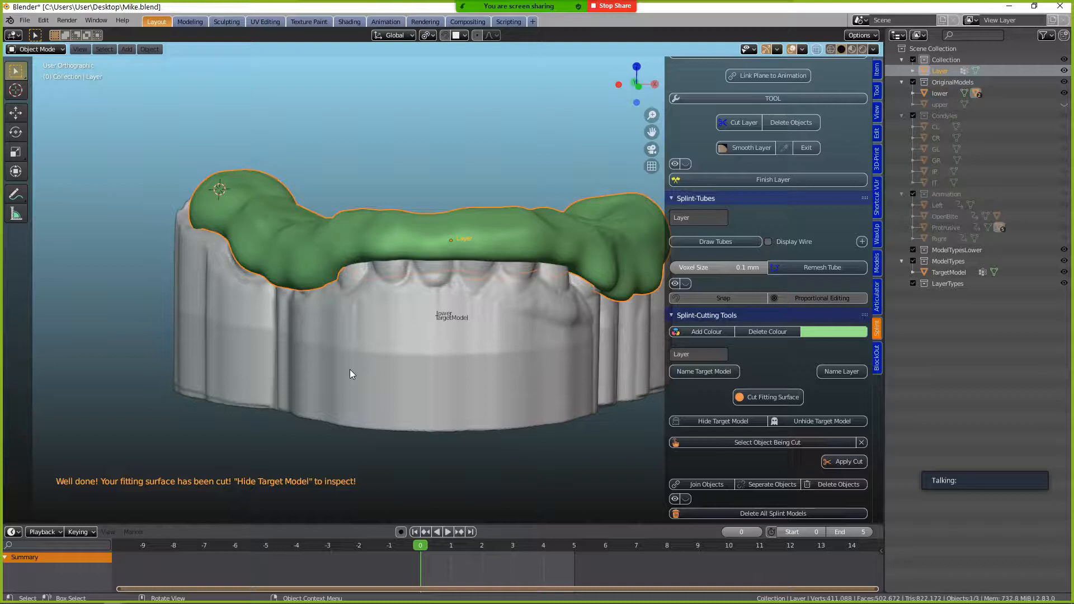
- Hide the target model and the original lower model so that only the splint remains shown
left_click(207, 374)
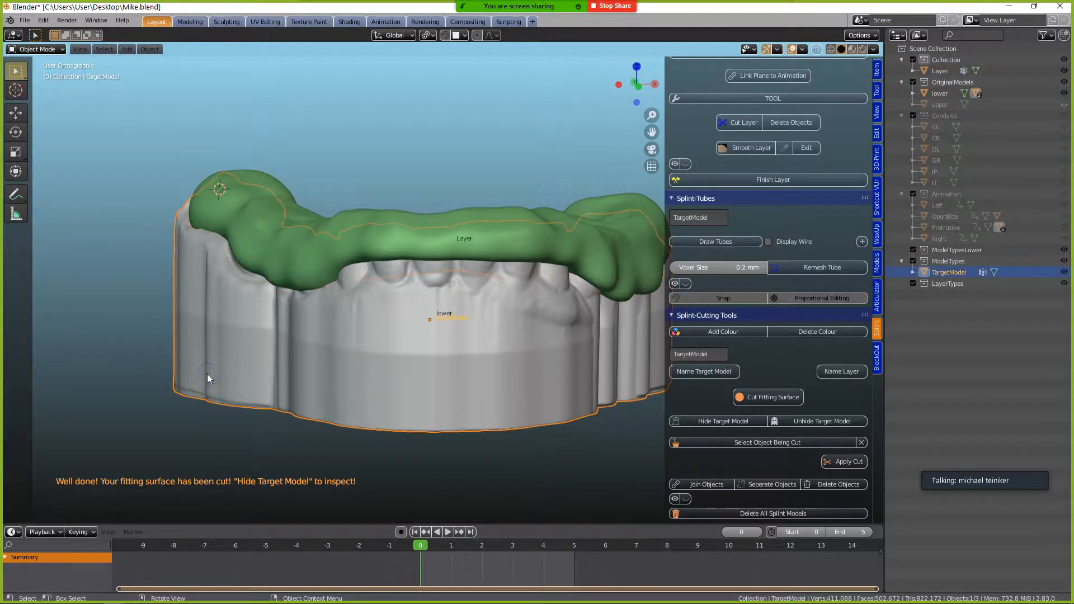
key("h")
left_click(207, 374)
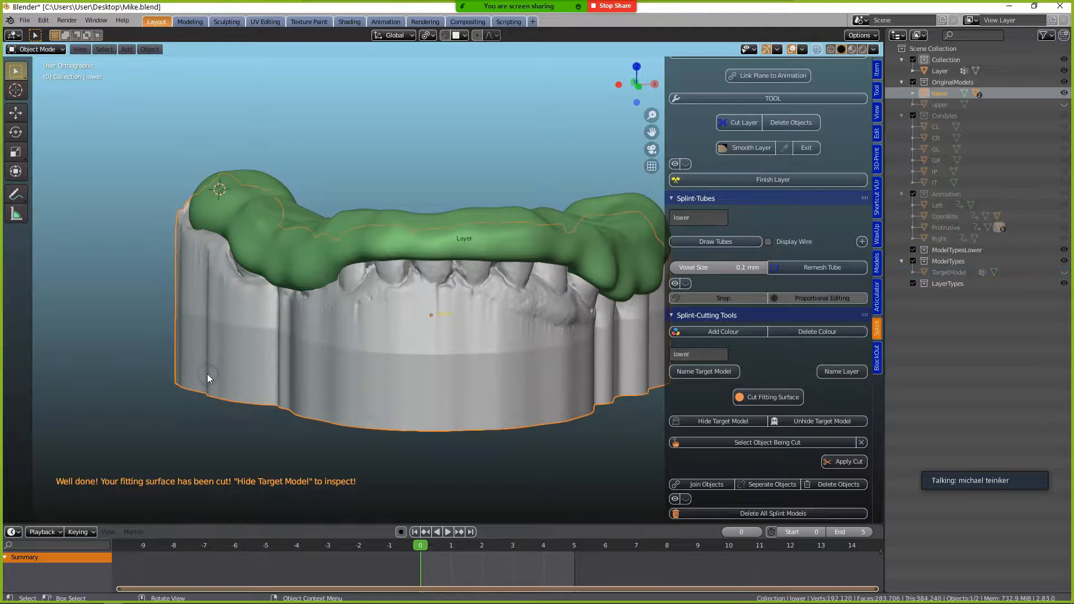
key("h")
- Inspect the splint's fitting surface and unhide all hidden models
middle_click_drag(404, 382, 424, 257)
middle_click_drag(447, 466, 447, 386, "shift")
key("alt+h")
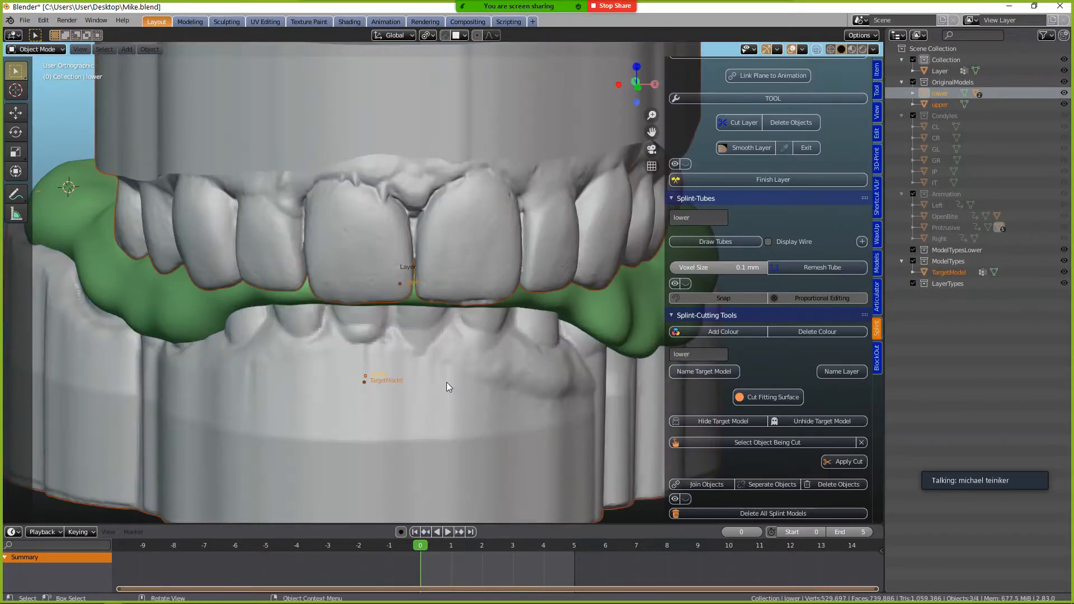